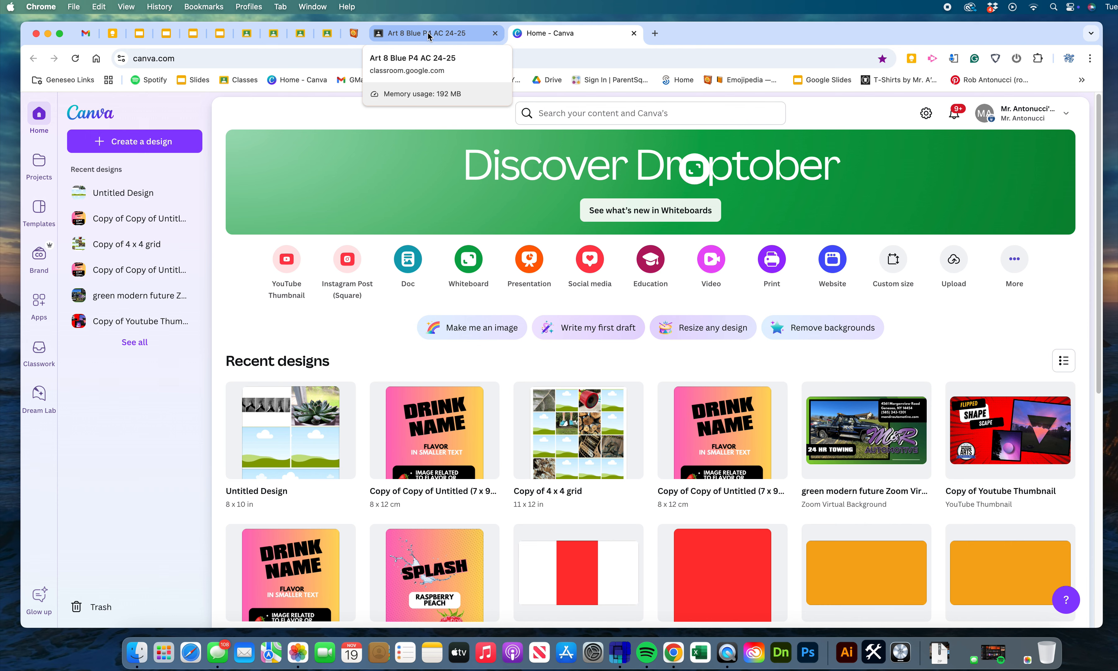
# - Switch to the Art 8 Blue class in Google Classroom and open the instructions of the Create Your Own Drink assignment
pyautogui.click(428, 33)
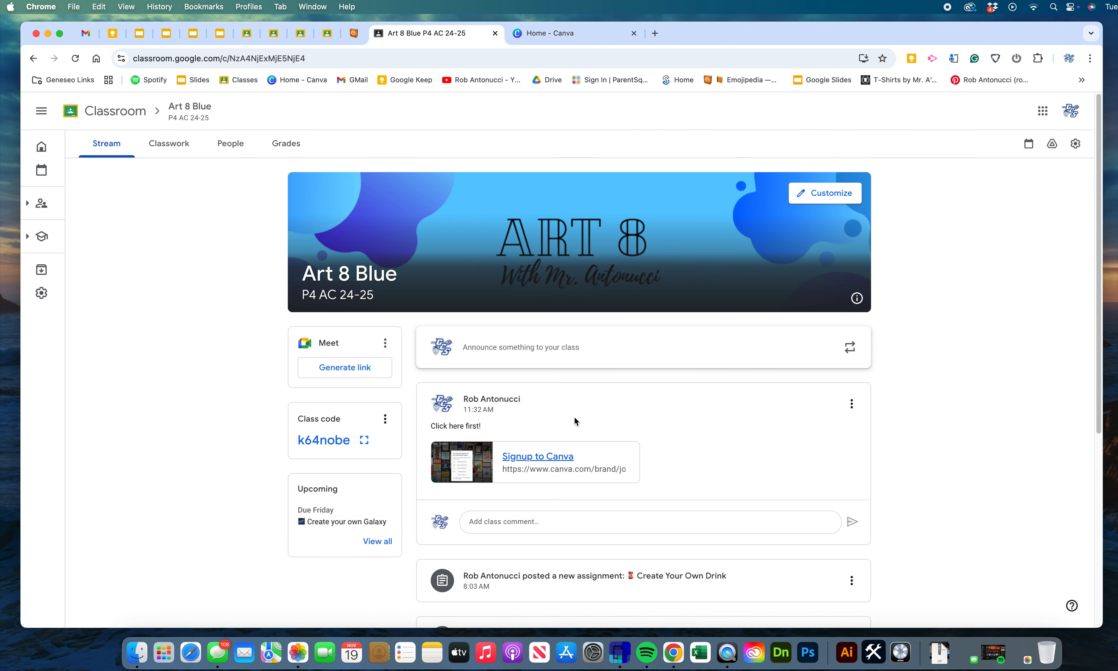
pyautogui.scroll(-3, 894, 424)
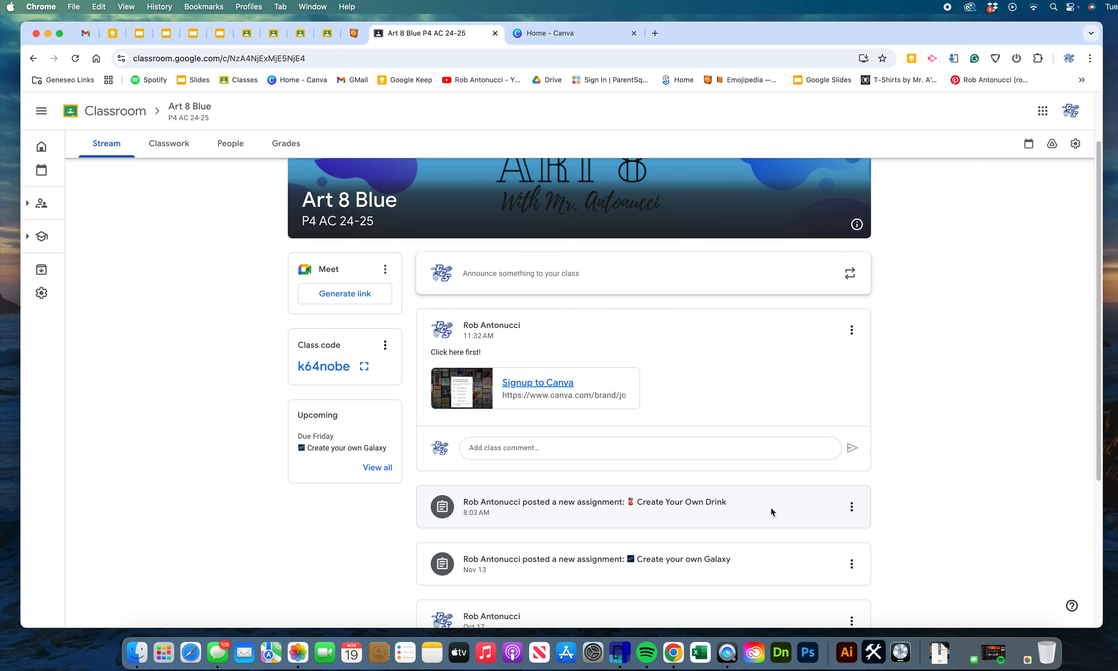
pyautogui.click(753, 510)
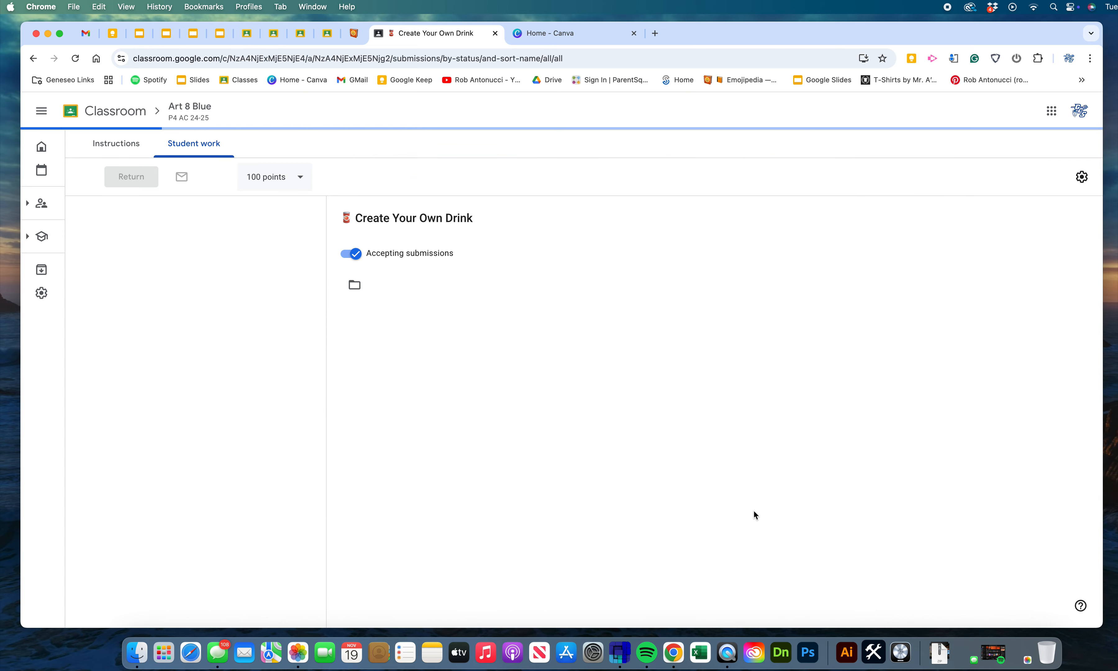
pyautogui.click(105, 143)
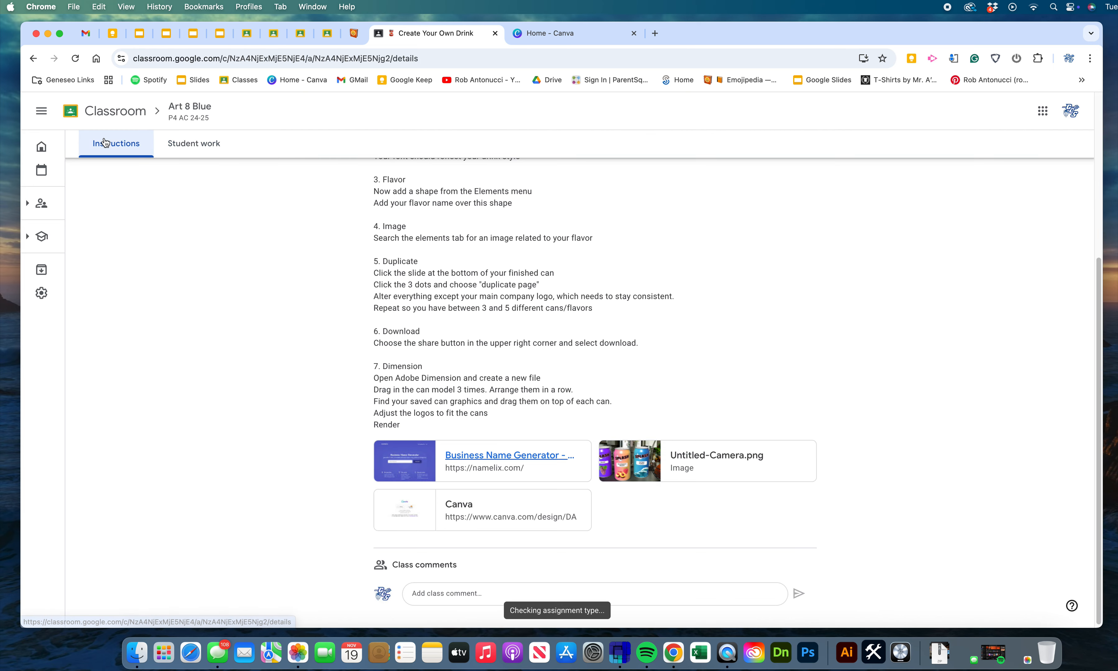
pyautogui.scroll(-2, 504, 386)
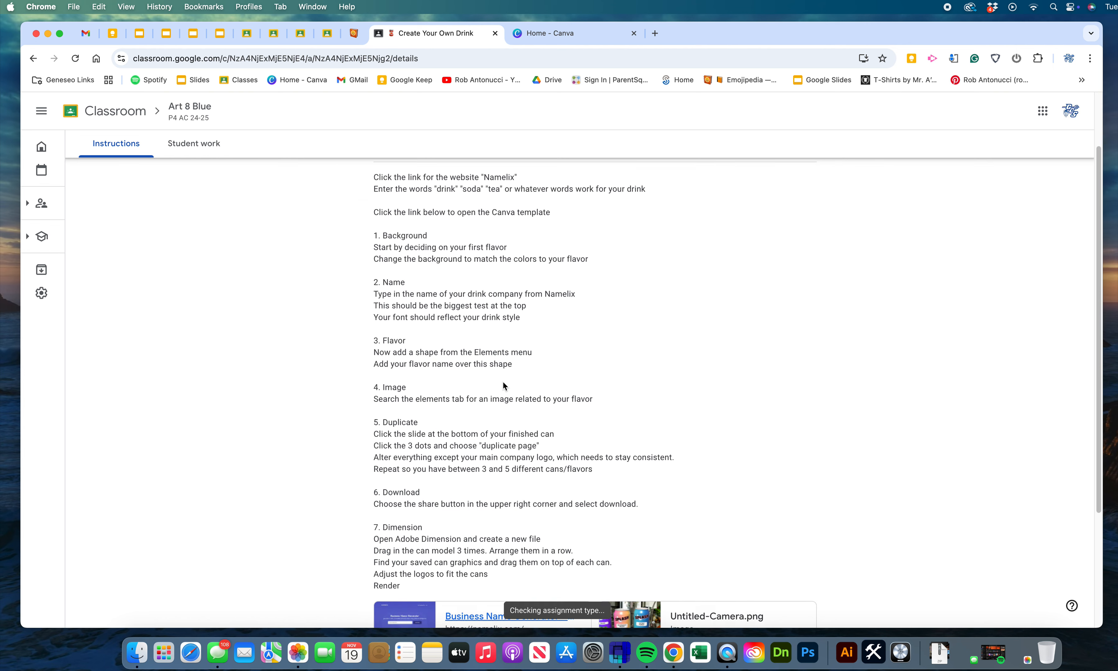
pyautogui.scroll(2, 495, 370)
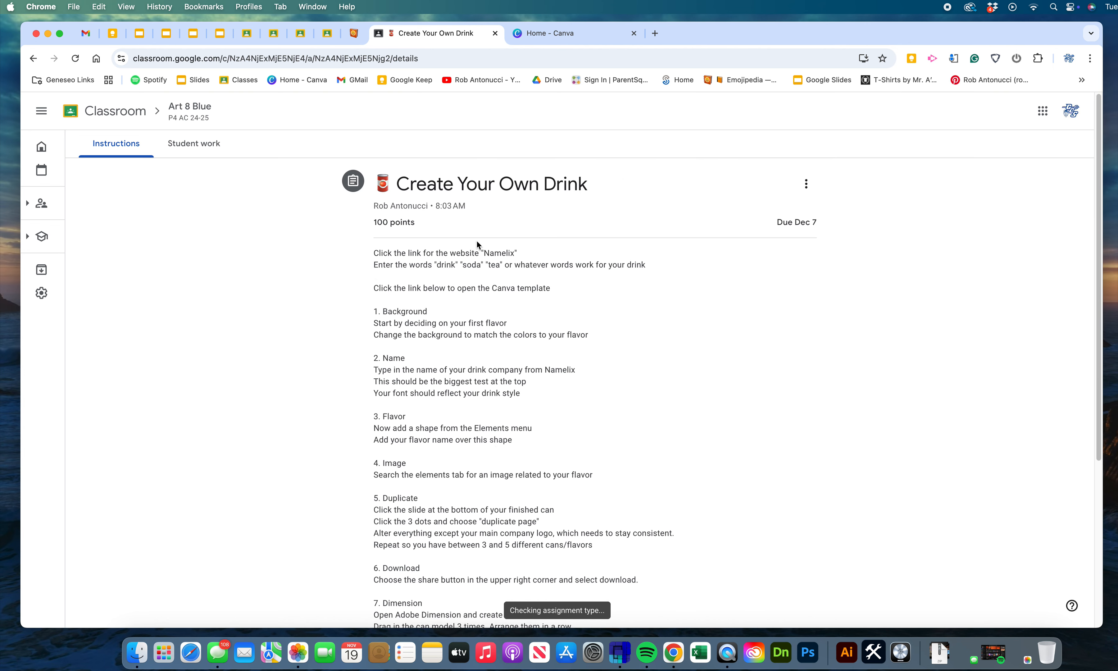
pyautogui.scroll(-5, 529, 401)
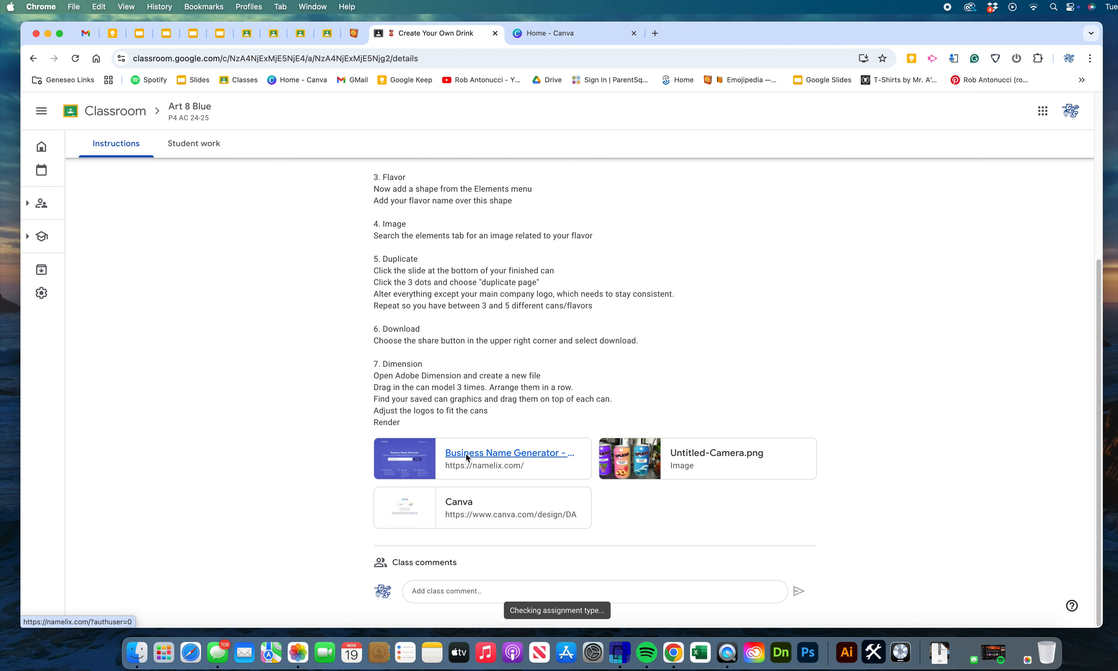
# - Open the assignment's linked Namelix business name generator and submit the keywords "orange, peach, fresh, tea, cold"
pyautogui.click(489, 452)
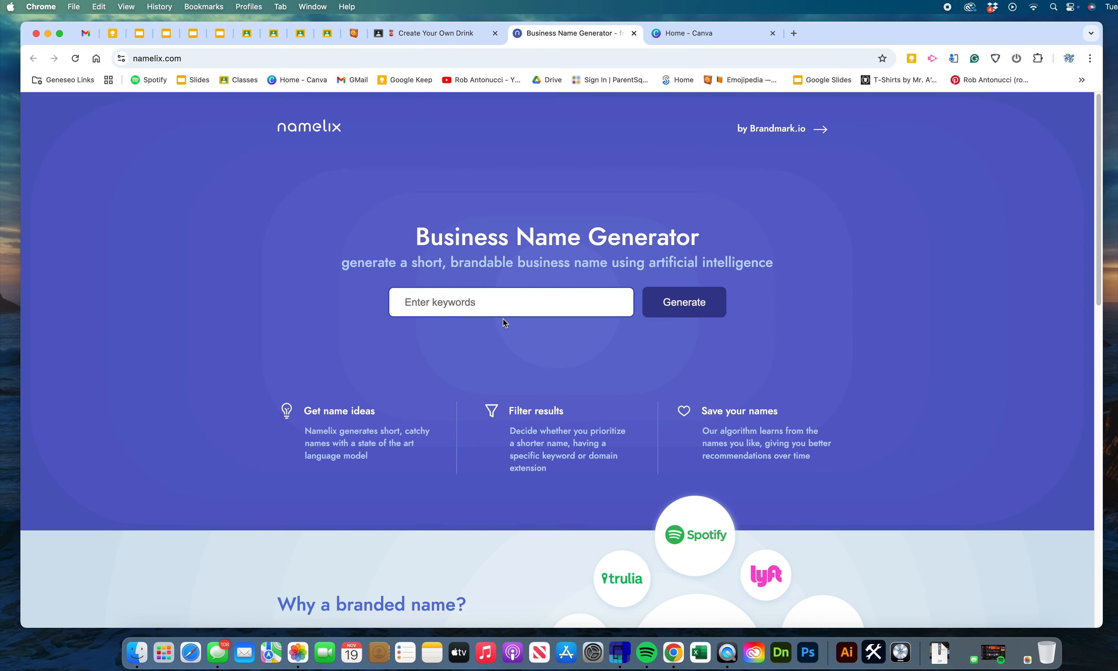
pyautogui.click(481, 301)
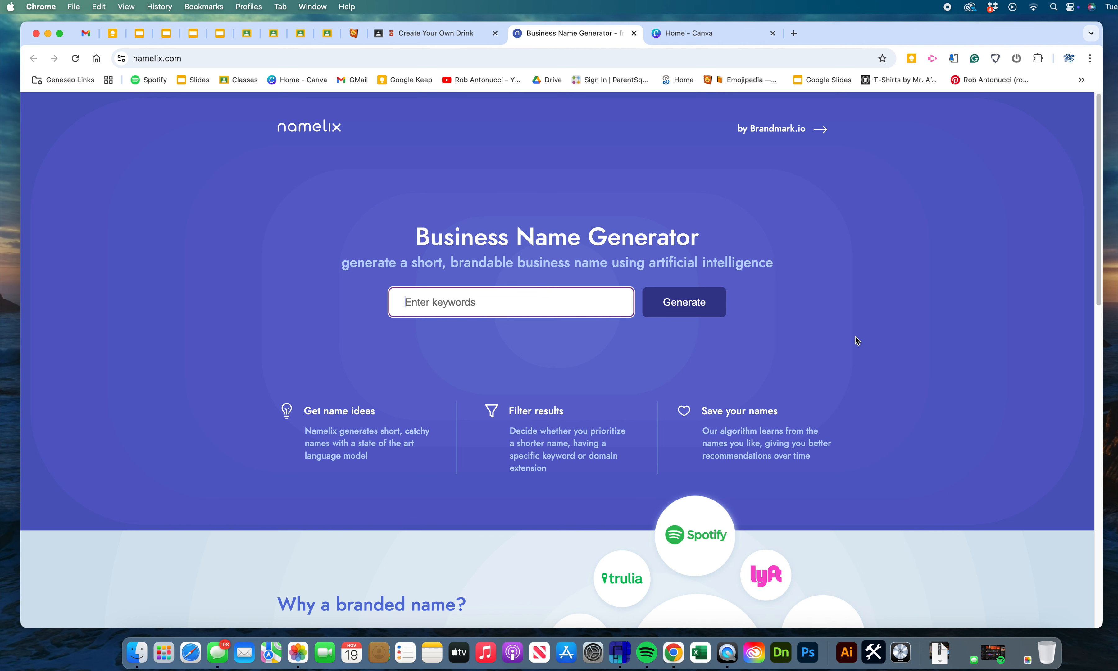
pyautogui.write('orange,')
pyautogui.write('peach, fresh, tea')
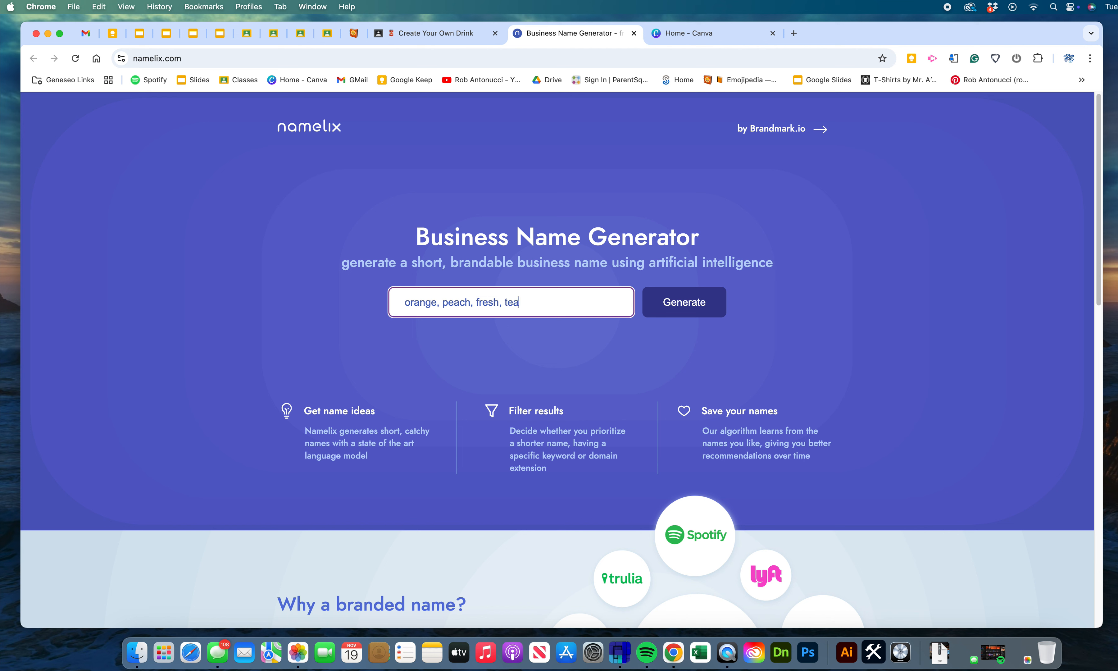
pyautogui.write(', cold')
pyautogui.press('Return')
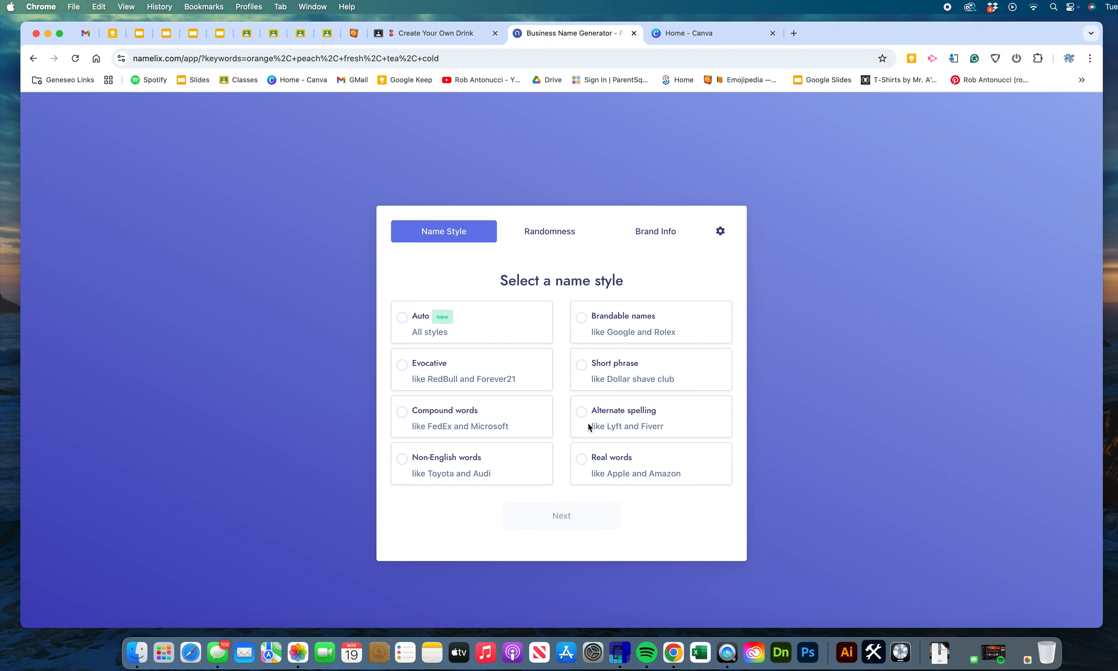
# - Generate business names with the Auto name style, Medium randomness and the business description "Drink company"
pyautogui.click(401, 319)
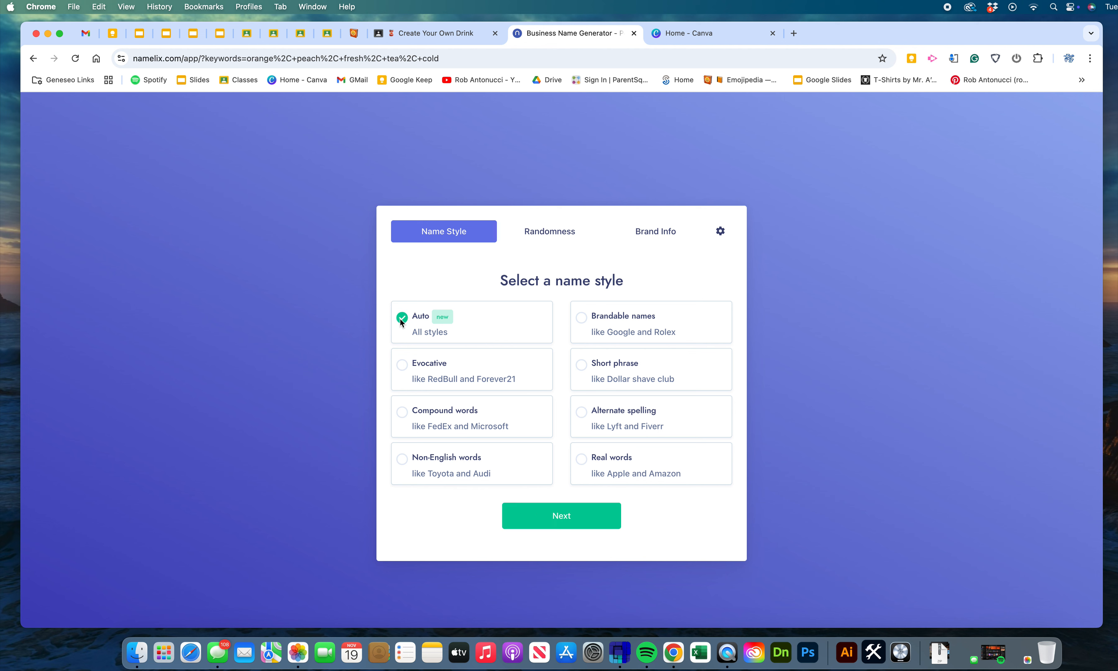
pyautogui.click(586, 521)
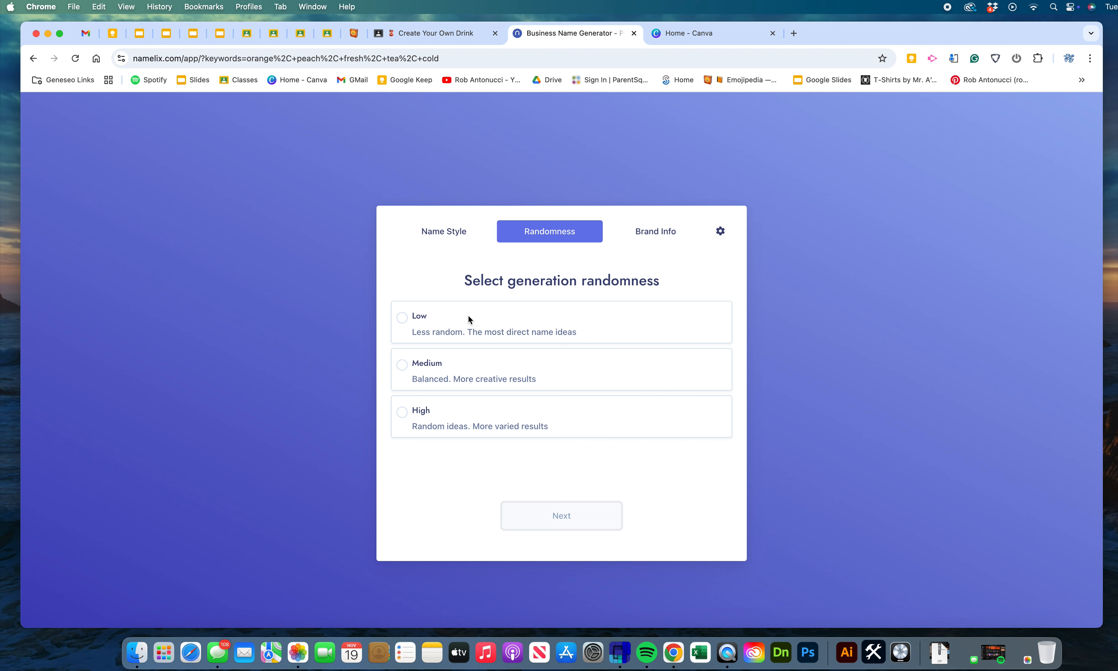
pyautogui.click(398, 367)
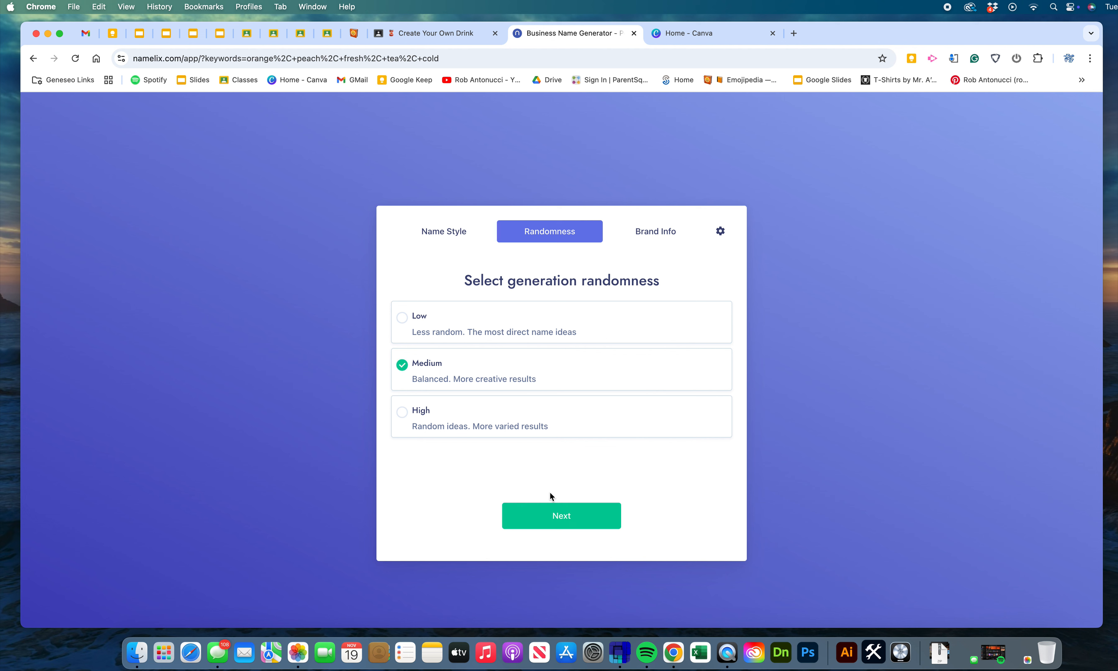
pyautogui.click(577, 521)
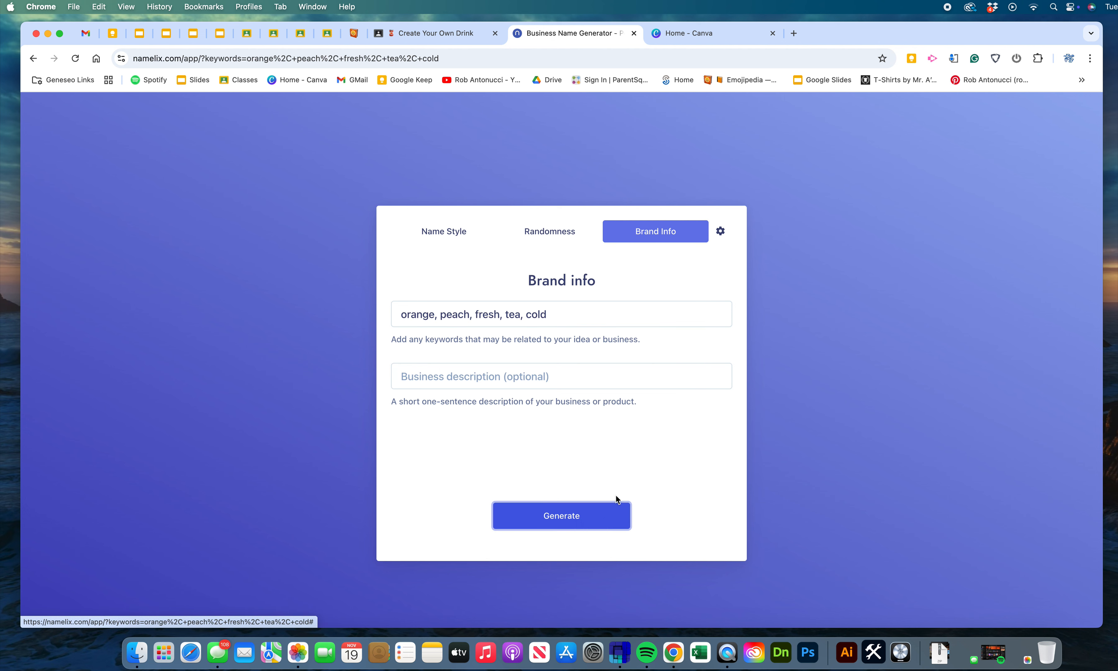
pyautogui.click(452, 380)
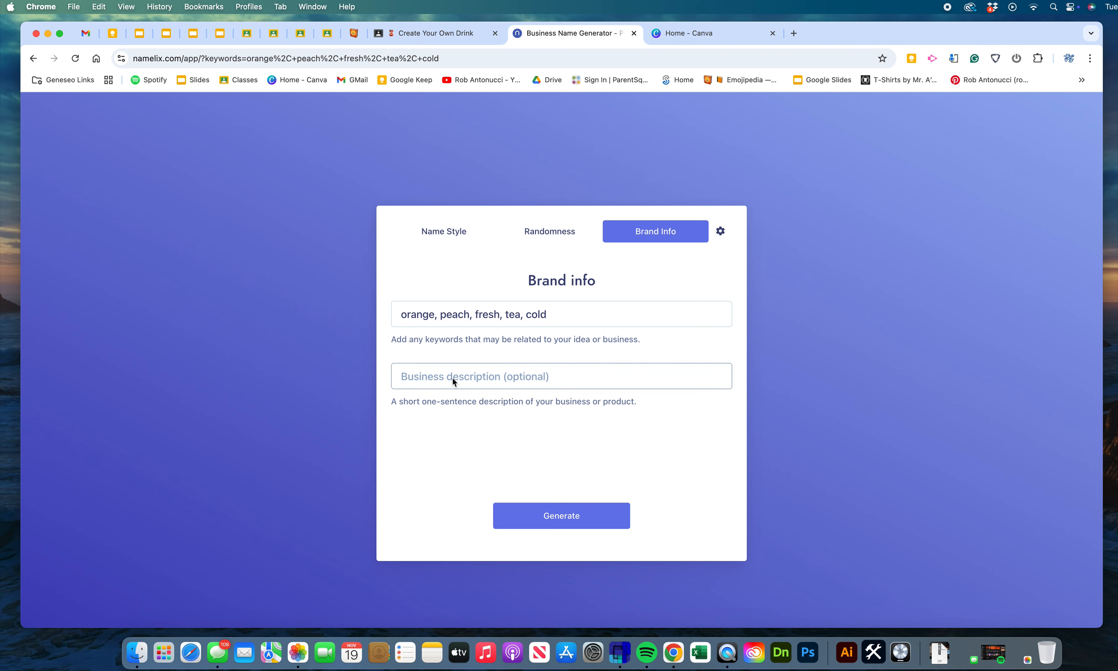
pyautogui.write('D')
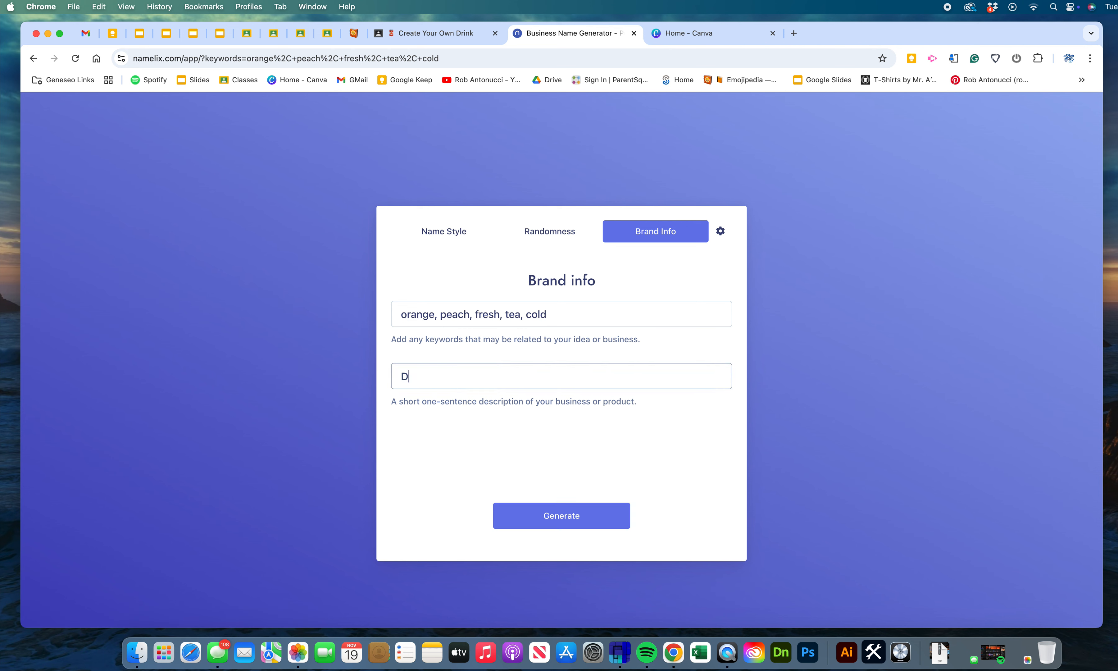
pyautogui.write('rink company')
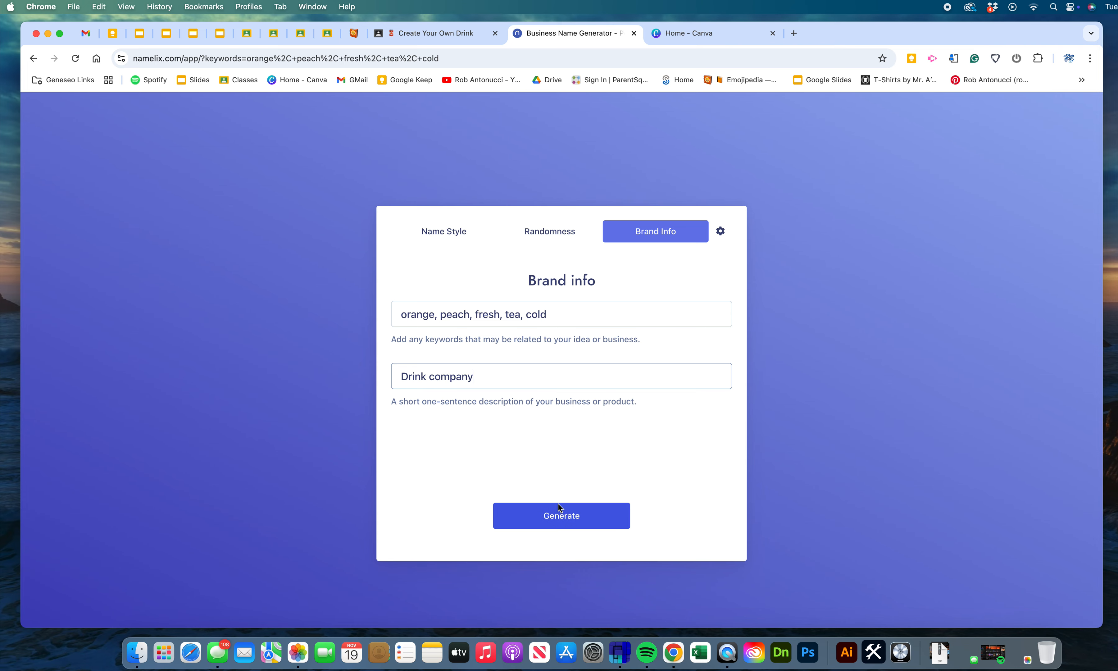
pyautogui.click(560, 516)
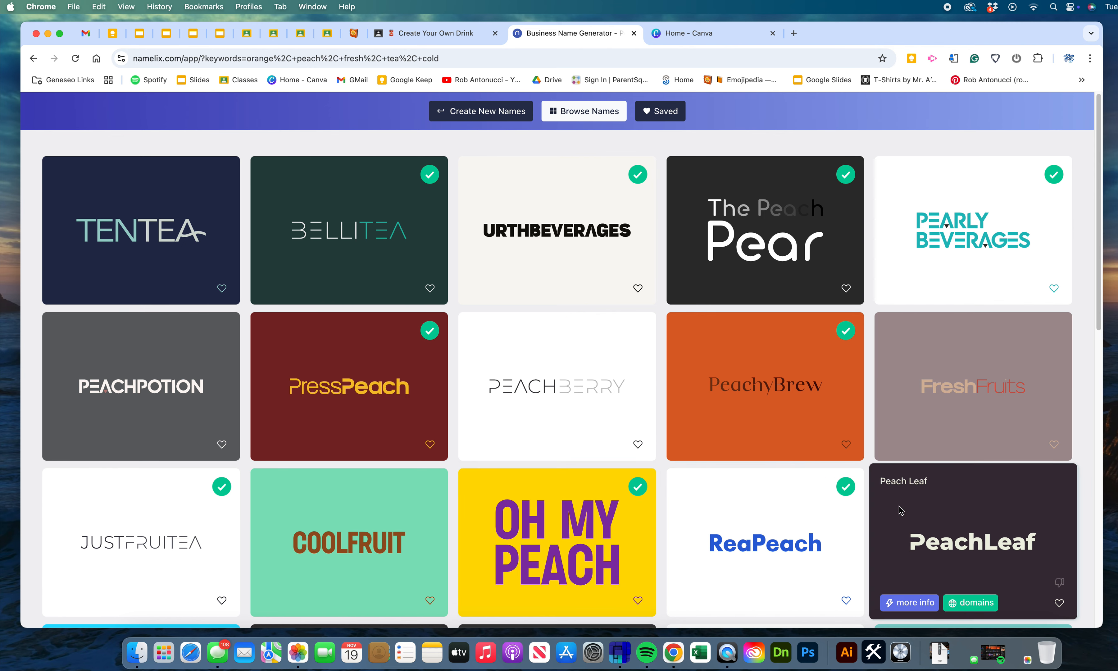
# - Browse the generated name logos for a suitable drink company name
pyautogui.scroll(-3, 900, 505)
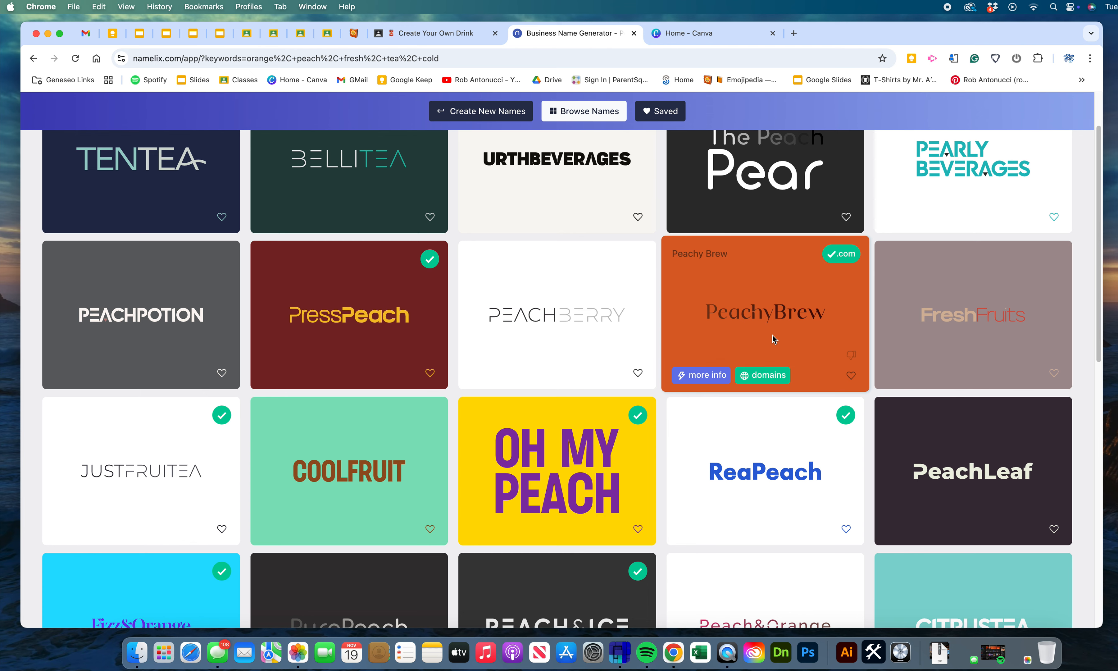
pyautogui.scroll(-5, 722, 486)
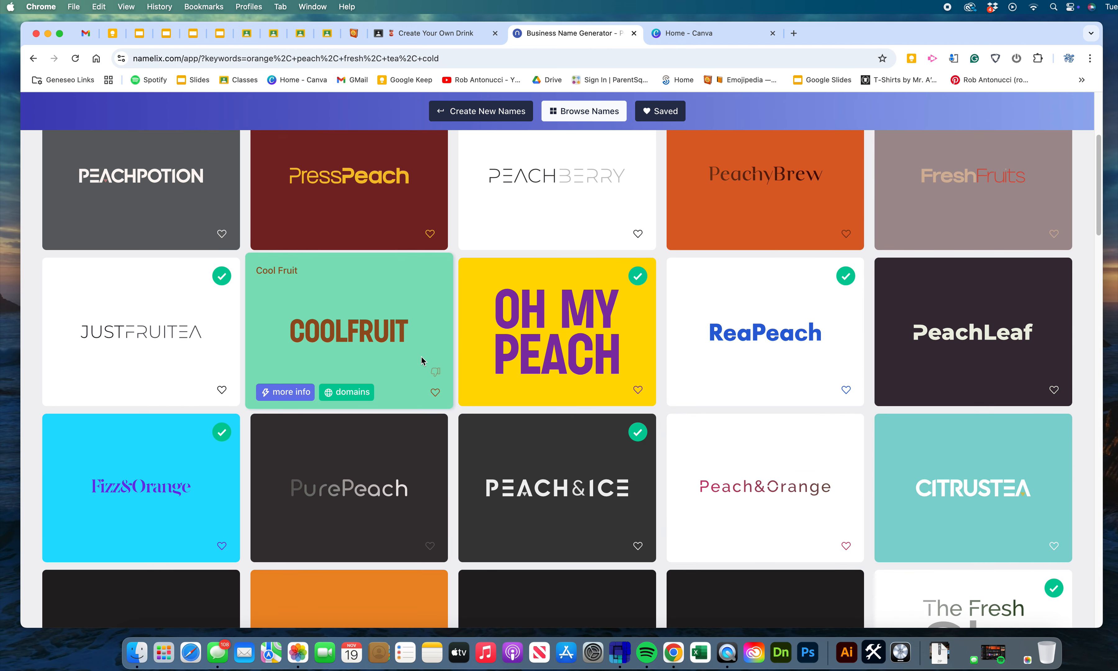
pyautogui.scroll(-2, 421, 356)
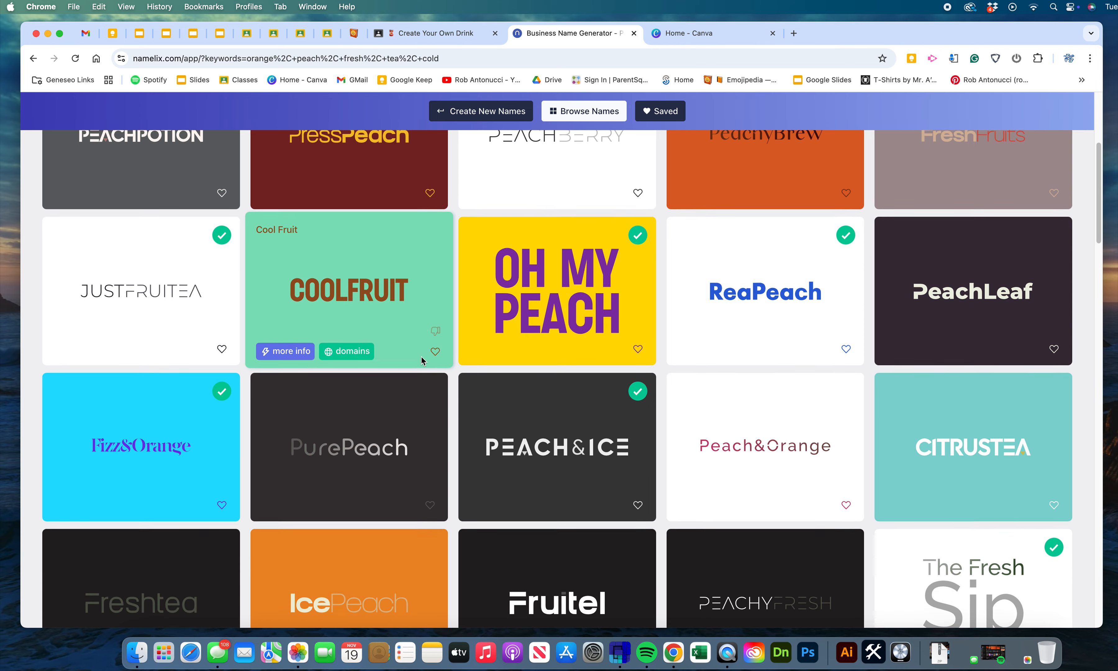
pyautogui.scroll(-3, 421, 356)
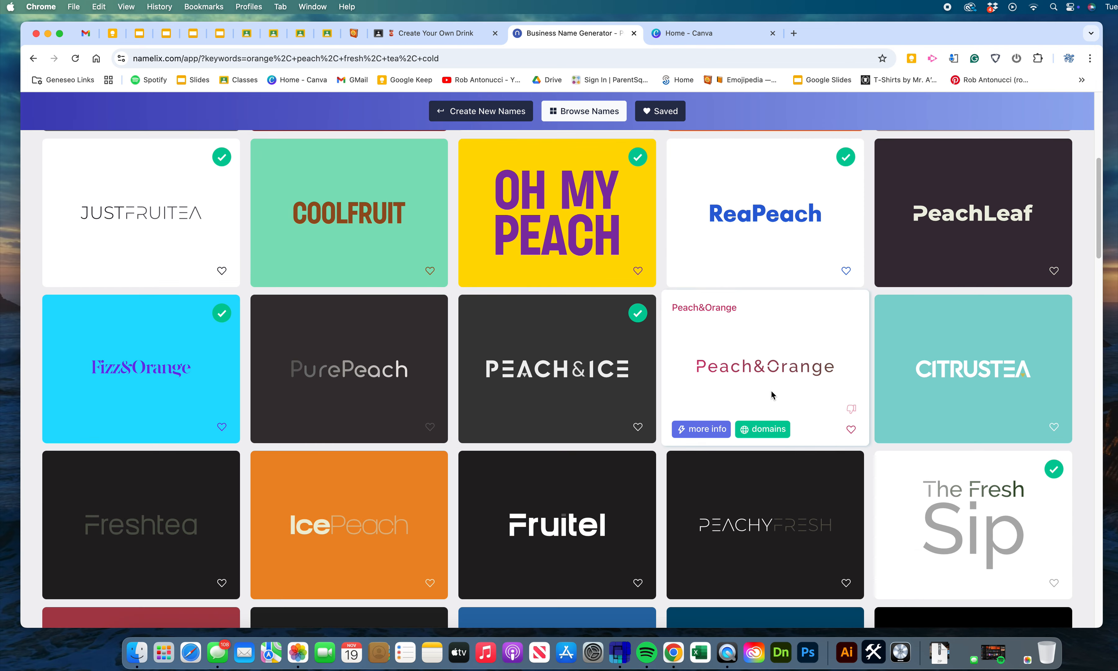
pyautogui.scroll(-5, 771, 392)
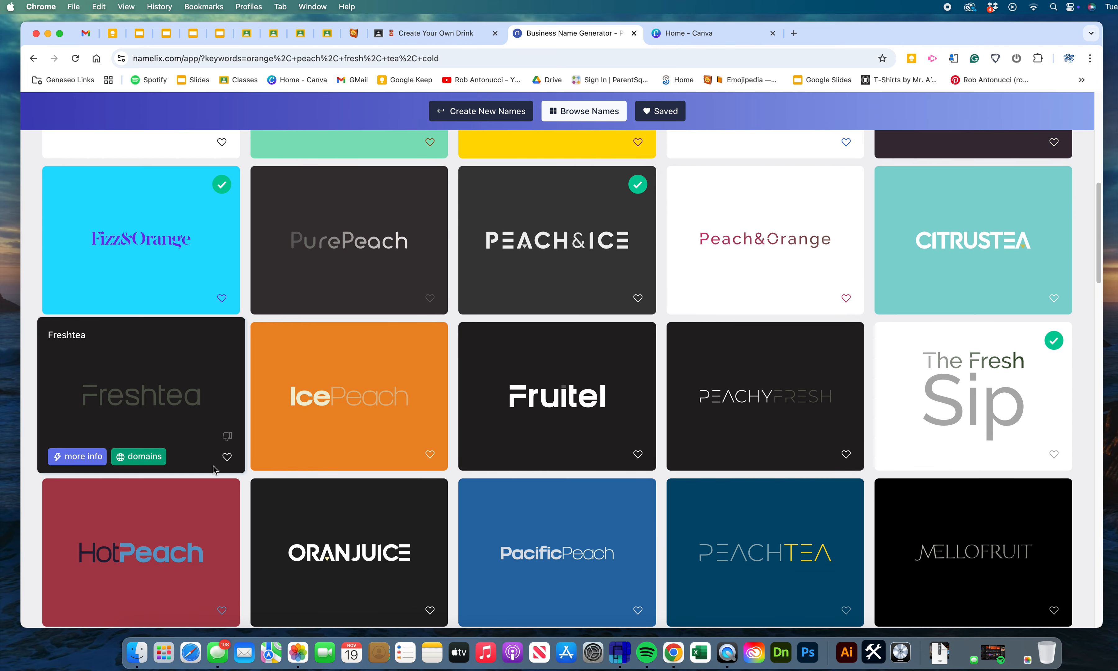
pyautogui.scroll(15, 567, 483)
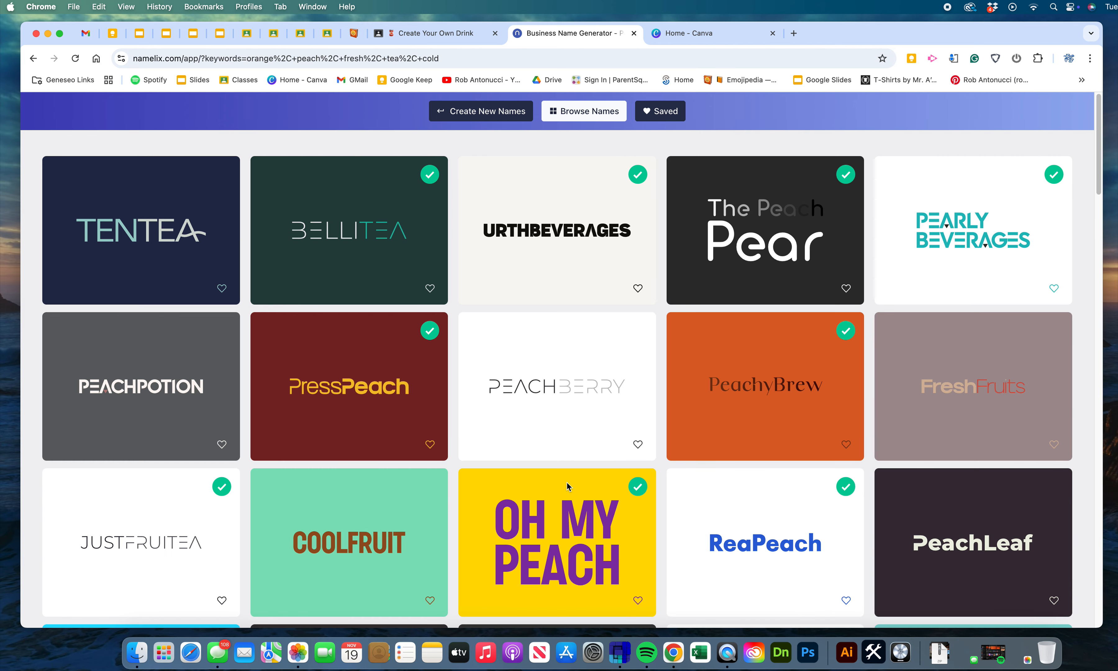
# - Change the brand keywords to "fresh, tea, cold, sweet" by removing orange and peach and adding sweet, and generate new names
pyautogui.click(495, 112)
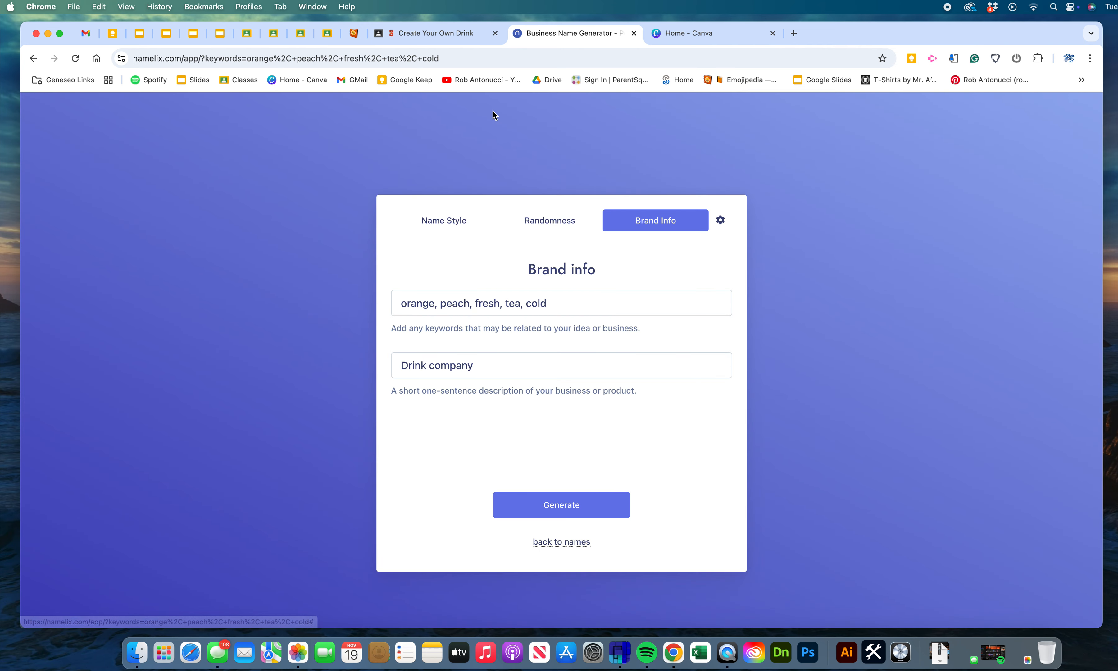
pyautogui.click(514, 307)
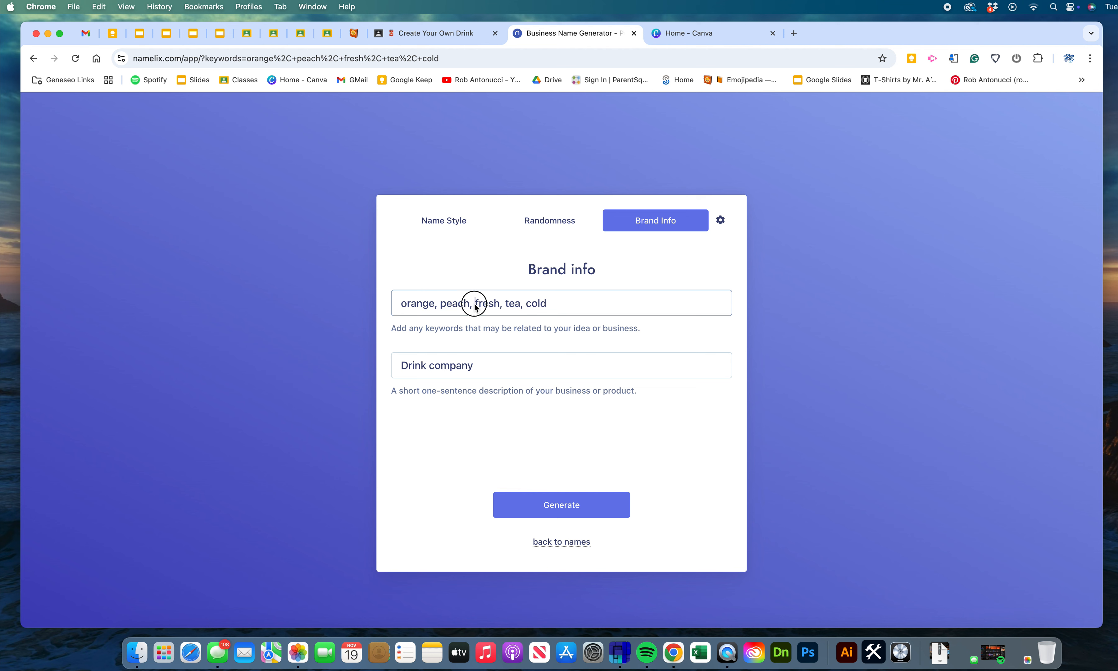
pyautogui.moveTo(475, 302); pyautogui.dragTo(378, 309)
pyautogui.press('BackSpace')
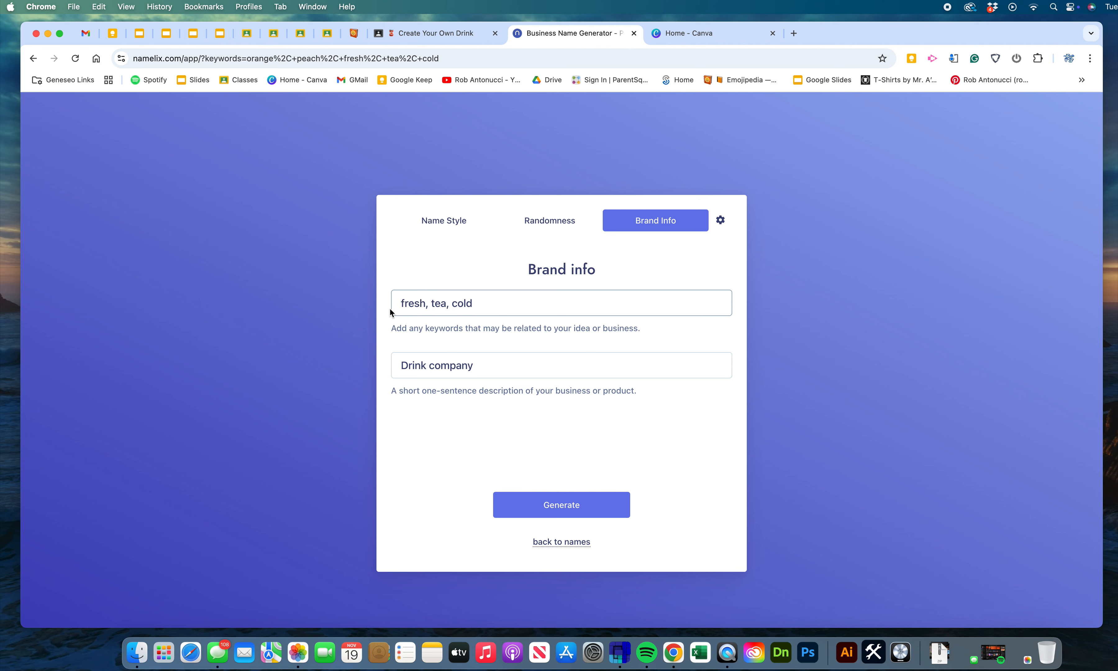
pyautogui.click(500, 304)
pyautogui.write(', sweet')
pyautogui.click(581, 504)
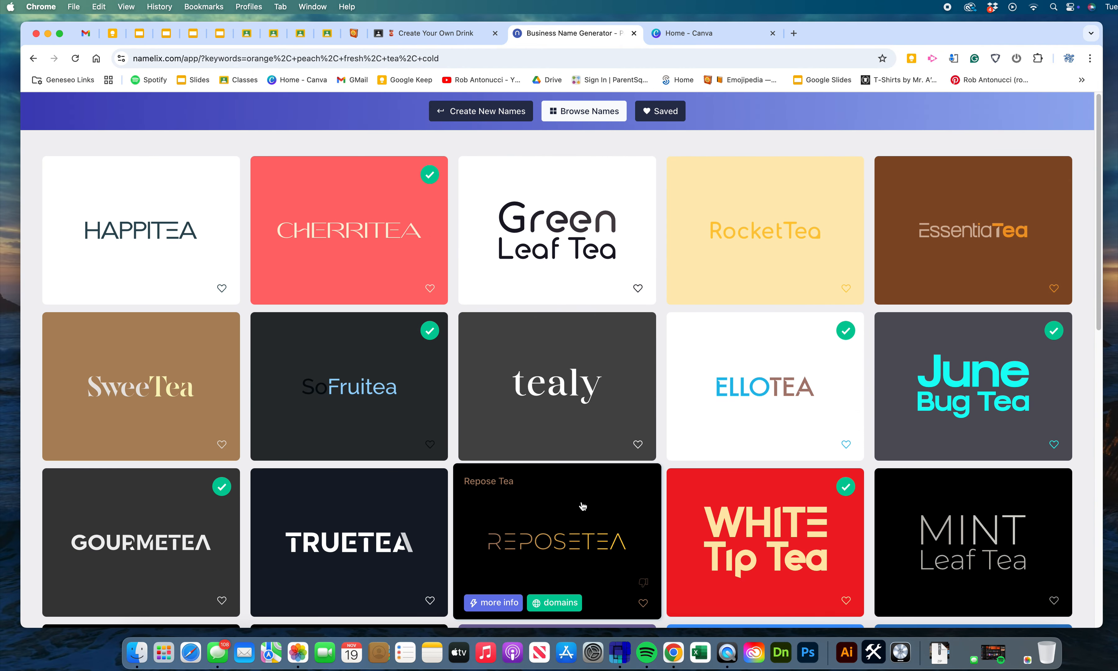
# - Open the HAPPITEA logo in Brandmark and capture a screenshot area around its wordmark
pyautogui.click(142, 239)
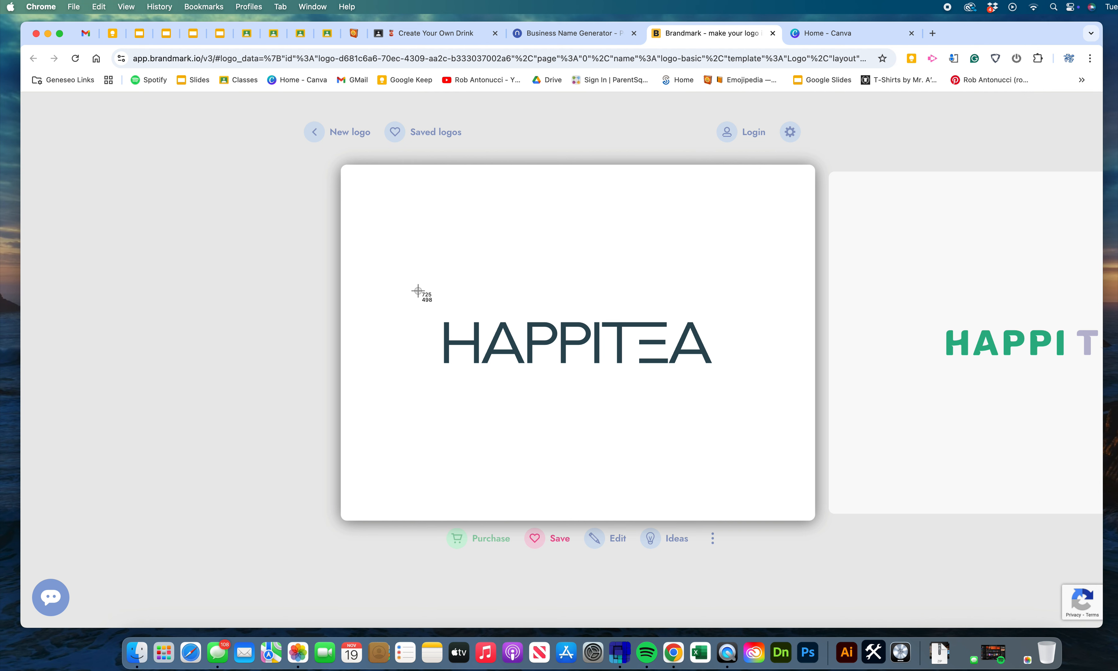
pyautogui.moveTo(416, 293); pyautogui.dragTo(741, 394)
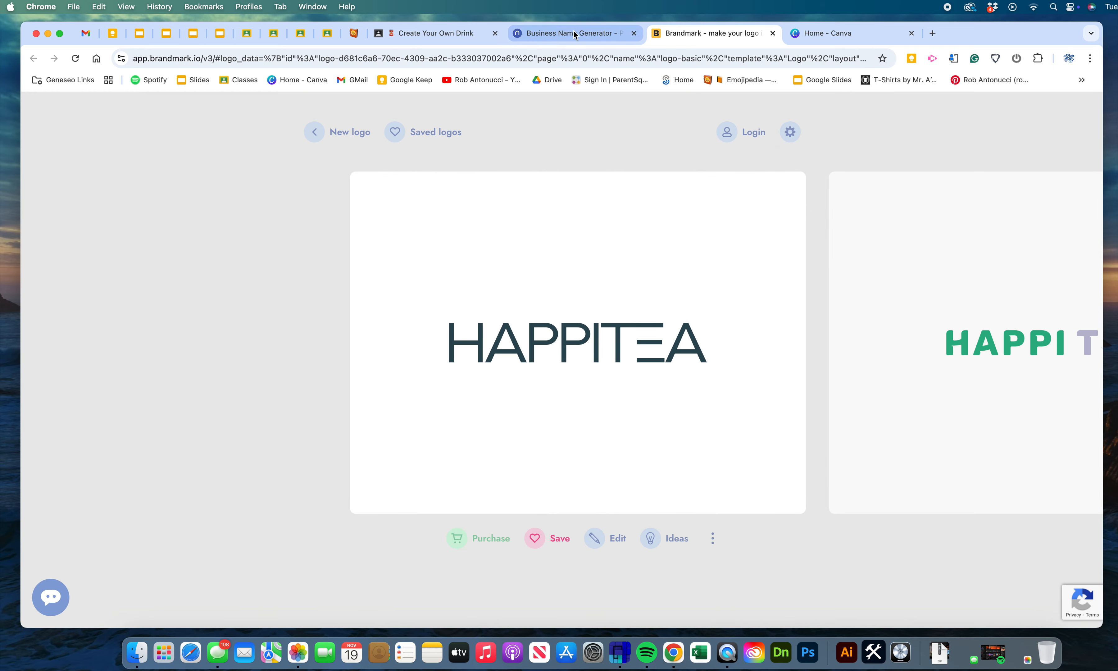
# - Return to the Classroom assignment, use its linked Canva drink template for a new design, and go to page 2
pyautogui.click(439, 35)
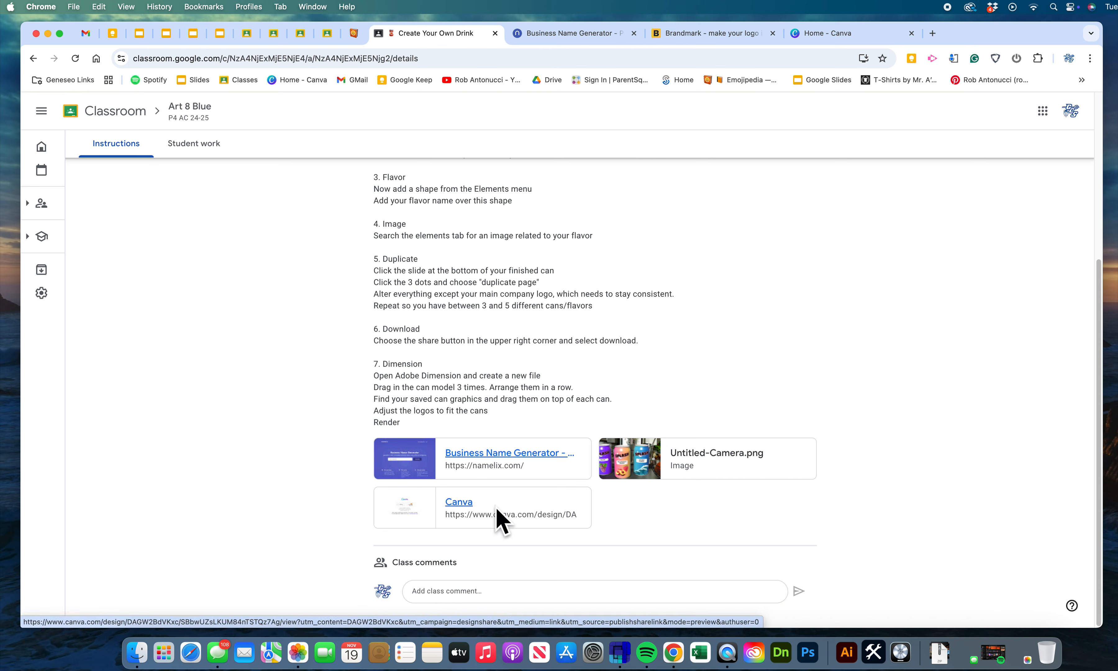
pyautogui.click(465, 503)
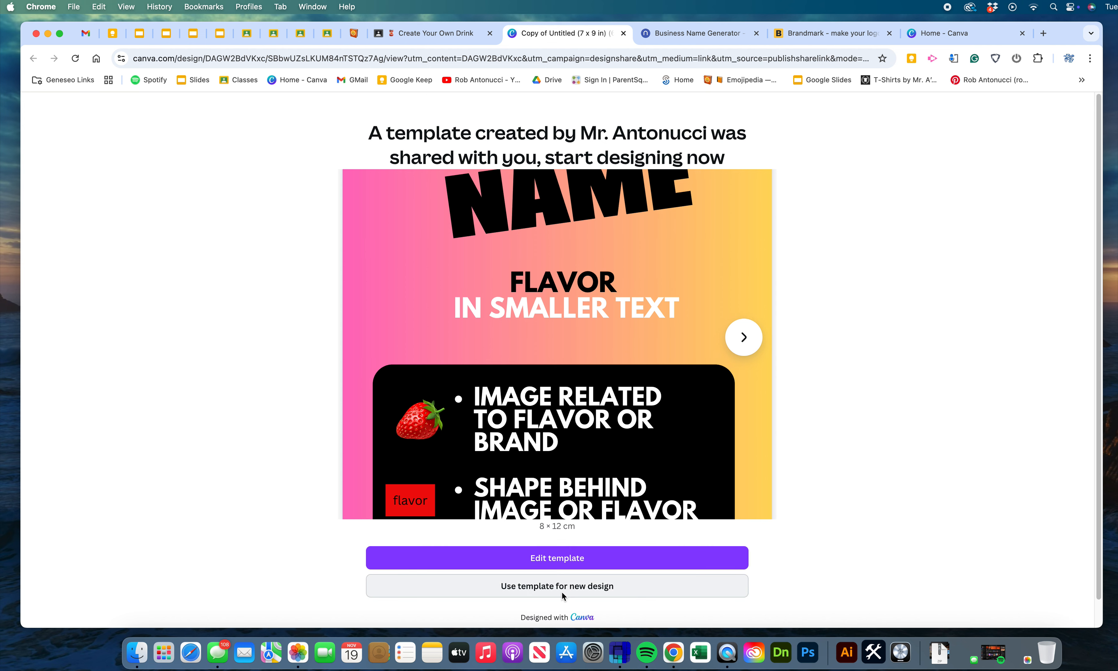
pyautogui.click(547, 586)
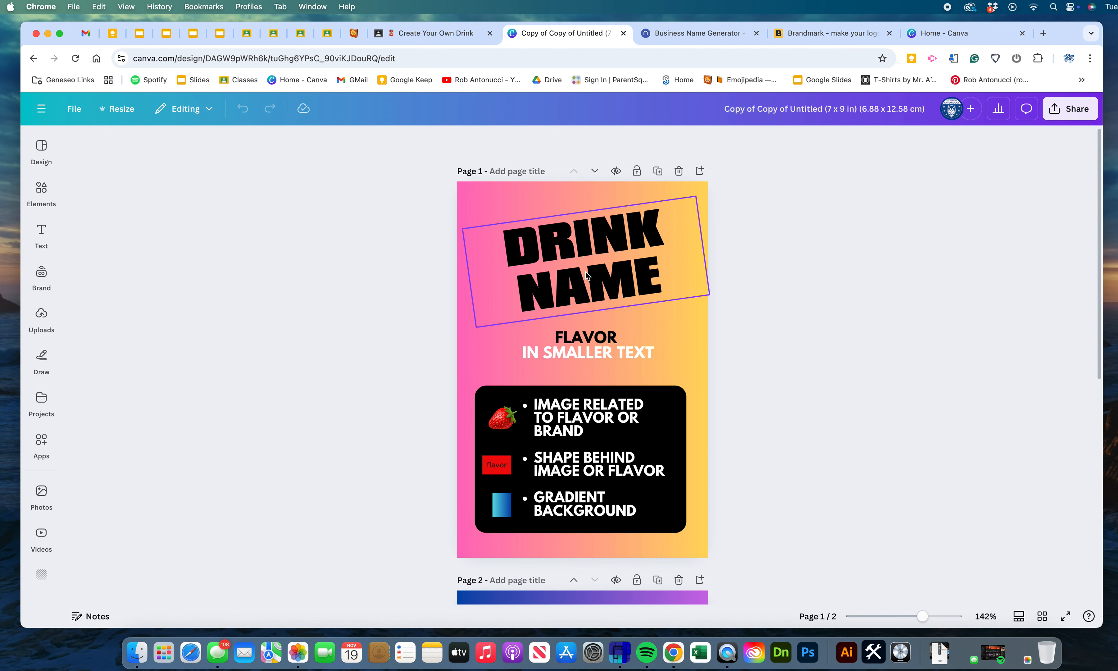
pyautogui.scroll(-5, 729, 395)
pyautogui.scroll(-3, 728, 398)
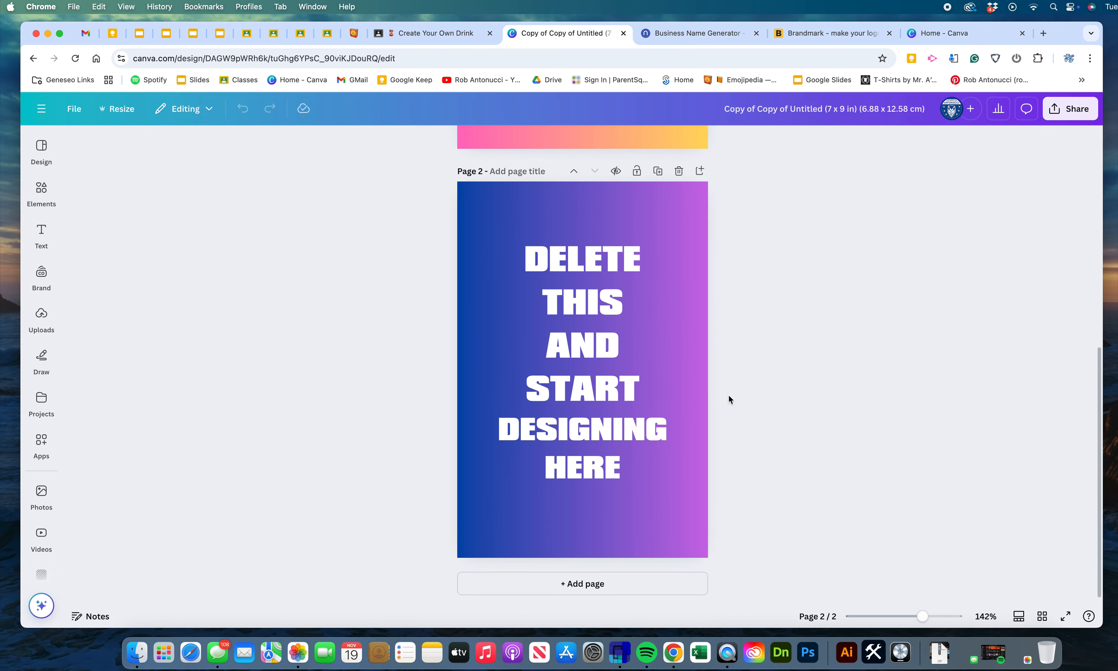
pyautogui.scroll(8, 728, 399)
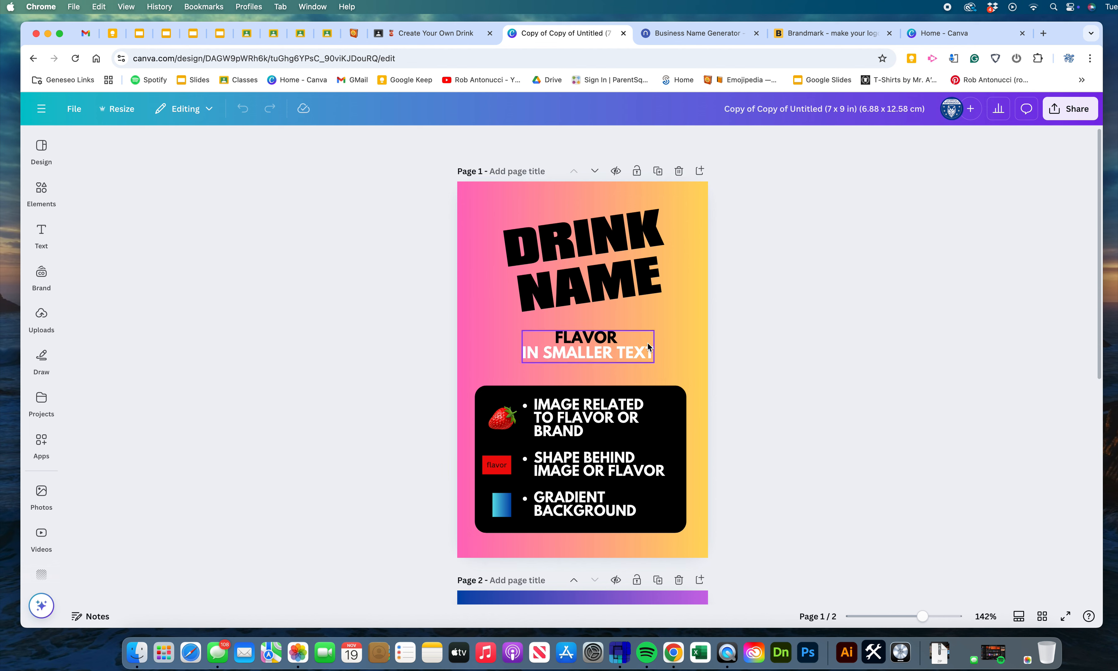
pyautogui.click(556, 267)
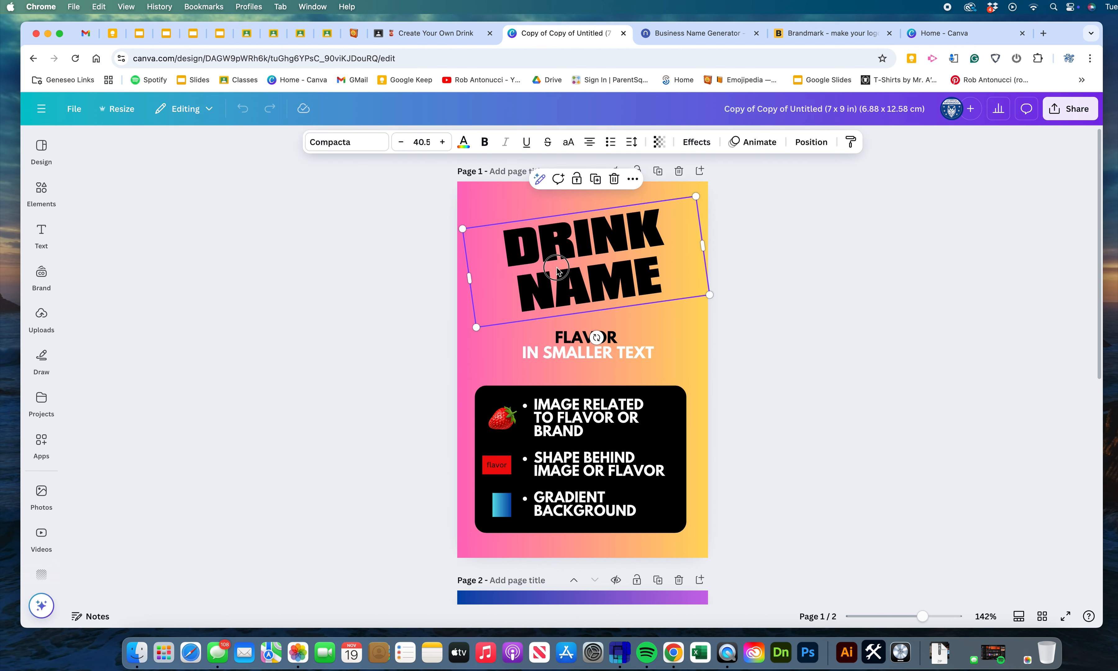
pyautogui.doubleClick(556, 268)
pyautogui.write('fghnsrgns rgn')
pyautogui.press('super+z')
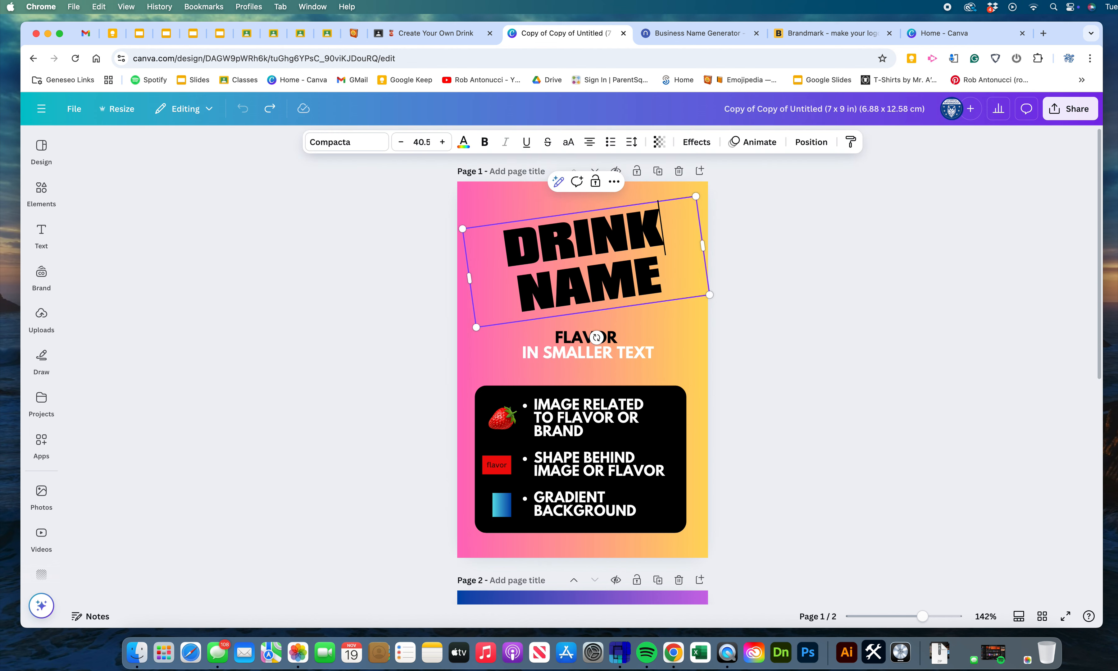
pyautogui.click(797, 287)
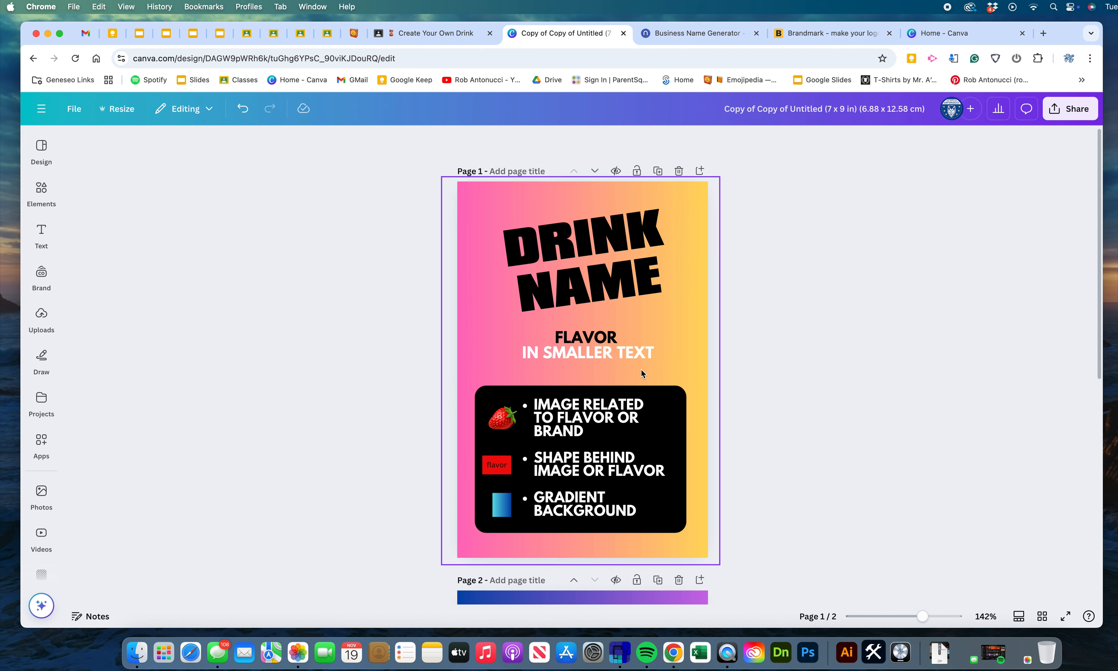
# - Delete the "DELETE THIS AND START DESIGNING HERE" placeholder text from page 2
pyautogui.scroll(-5, 785, 440)
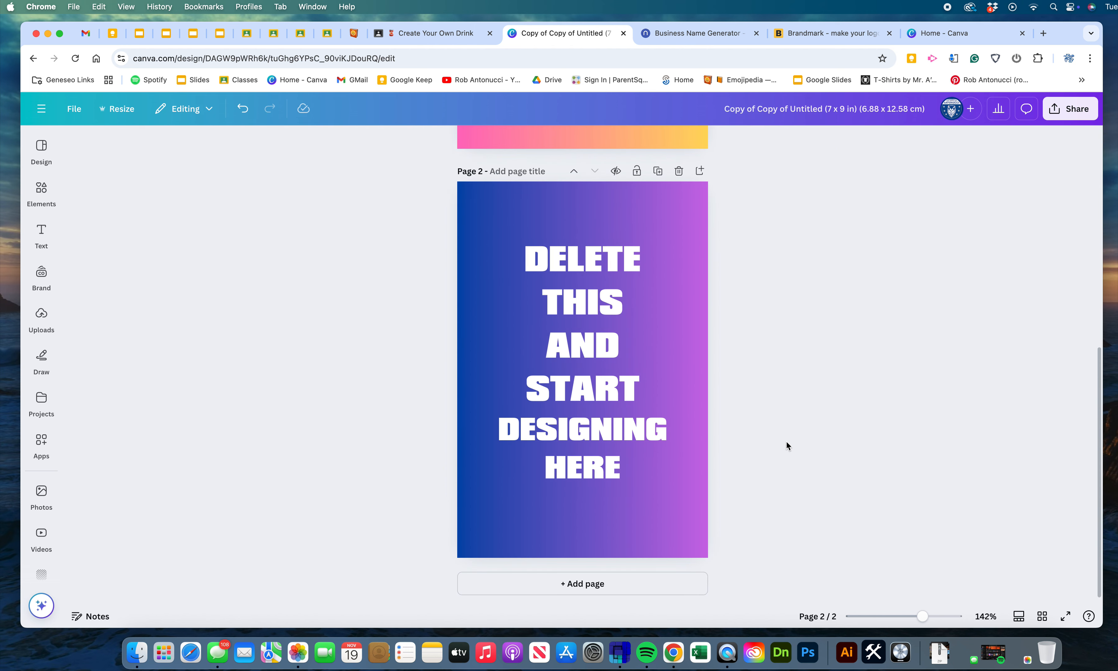
pyautogui.click(576, 410)
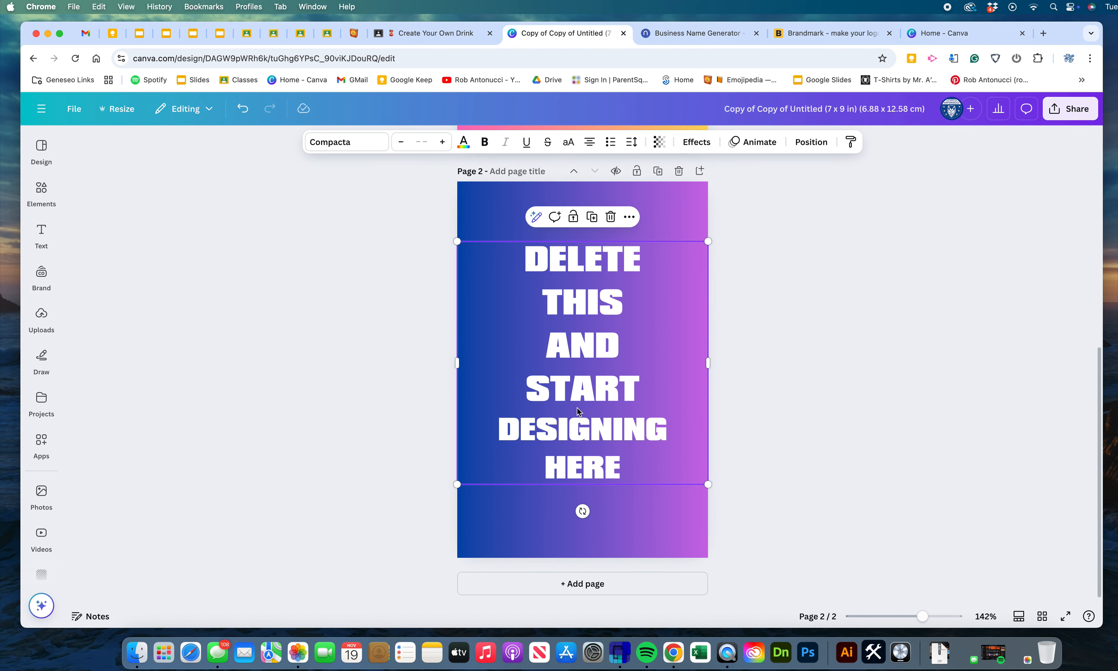
pyautogui.click(610, 217)
pyautogui.scroll(10, 846, 438)
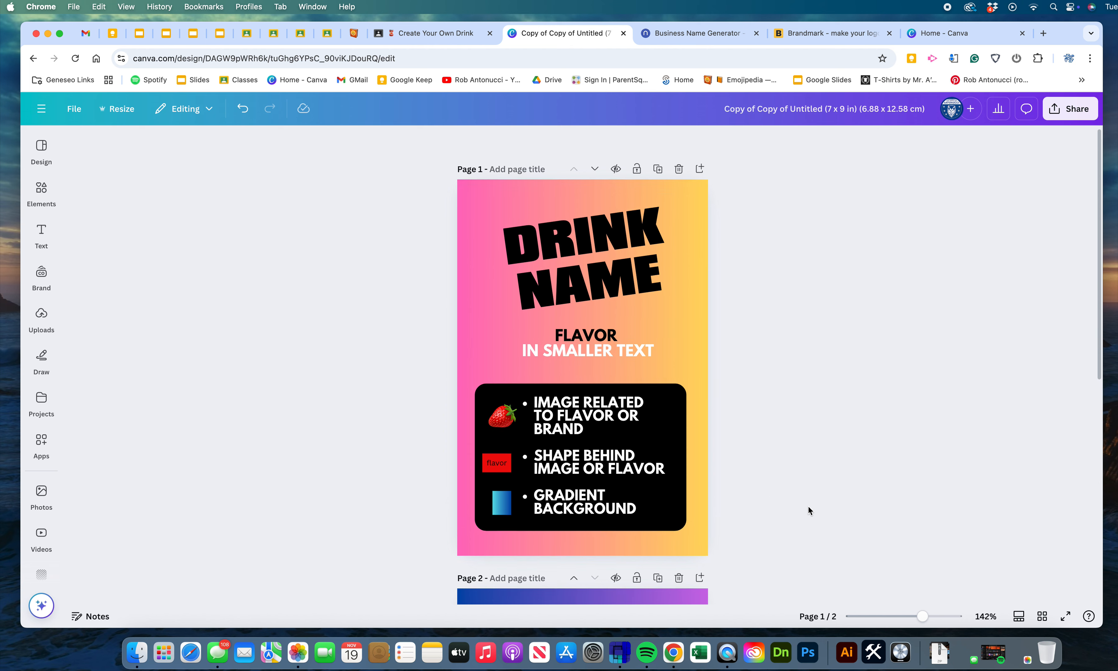
# - Try preset gradients on page 2's background shape and settle on the red-to-purple linear gradient
pyautogui.scroll(-5, 808, 509)
pyautogui.click(570, 384)
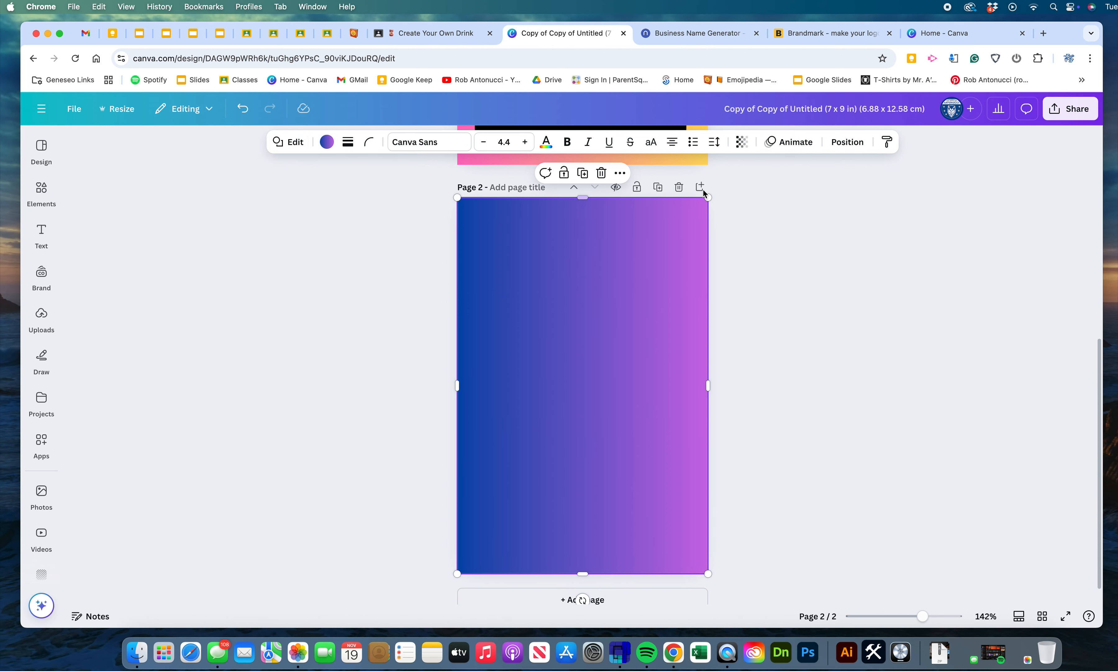
pyautogui.click(326, 142)
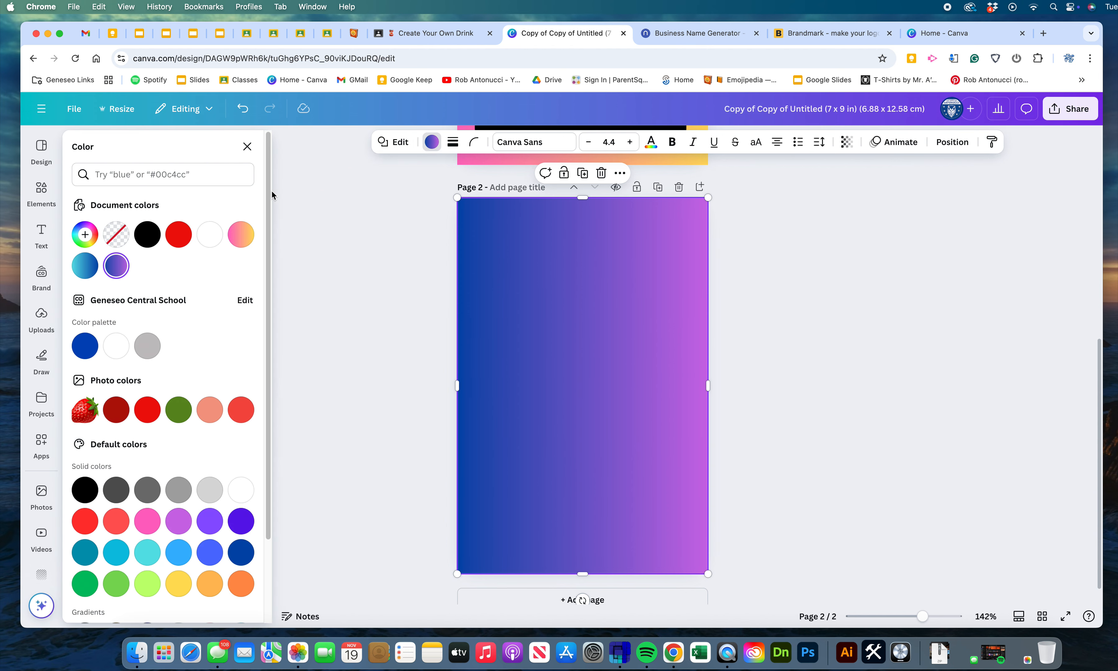
pyautogui.scroll(-3, 188, 410)
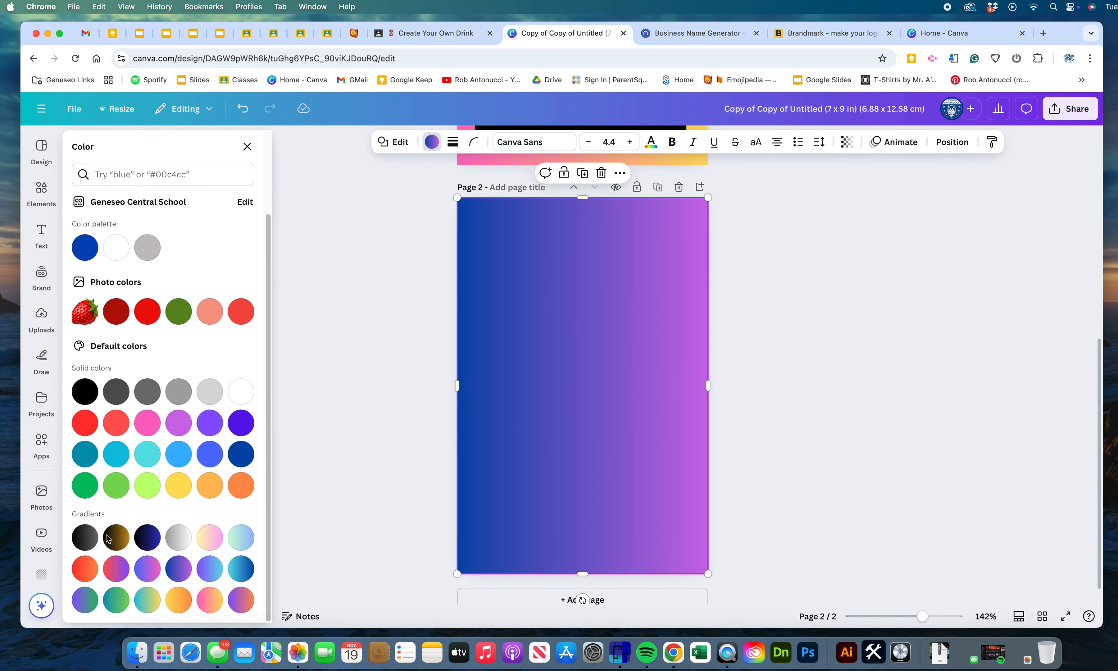
pyautogui.click(116, 540)
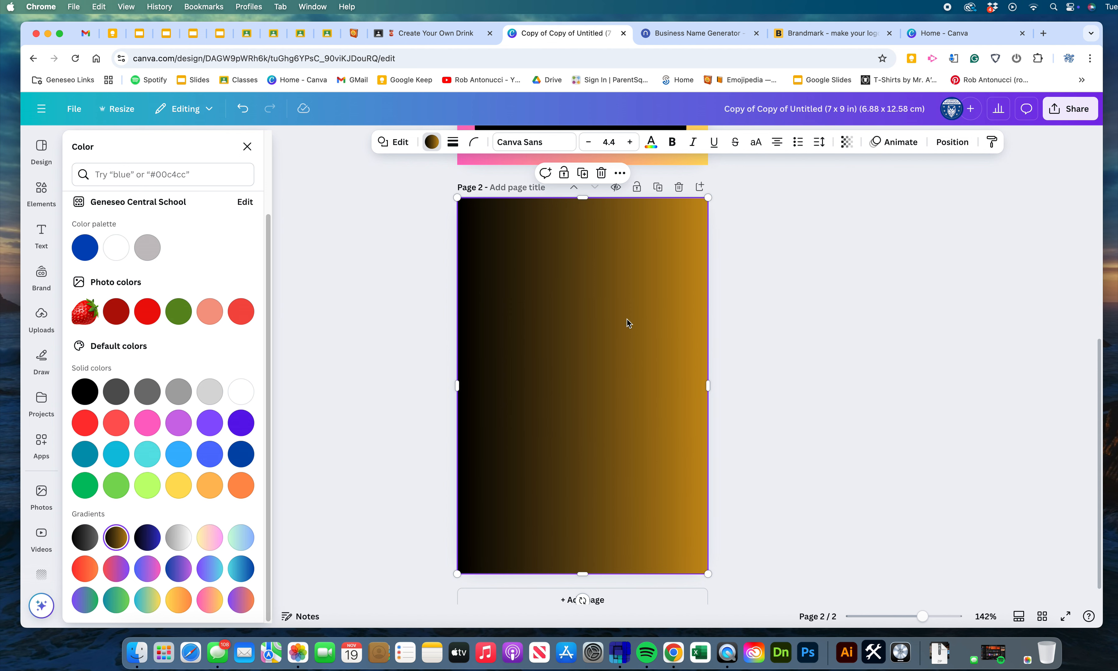
pyautogui.click(158, 603)
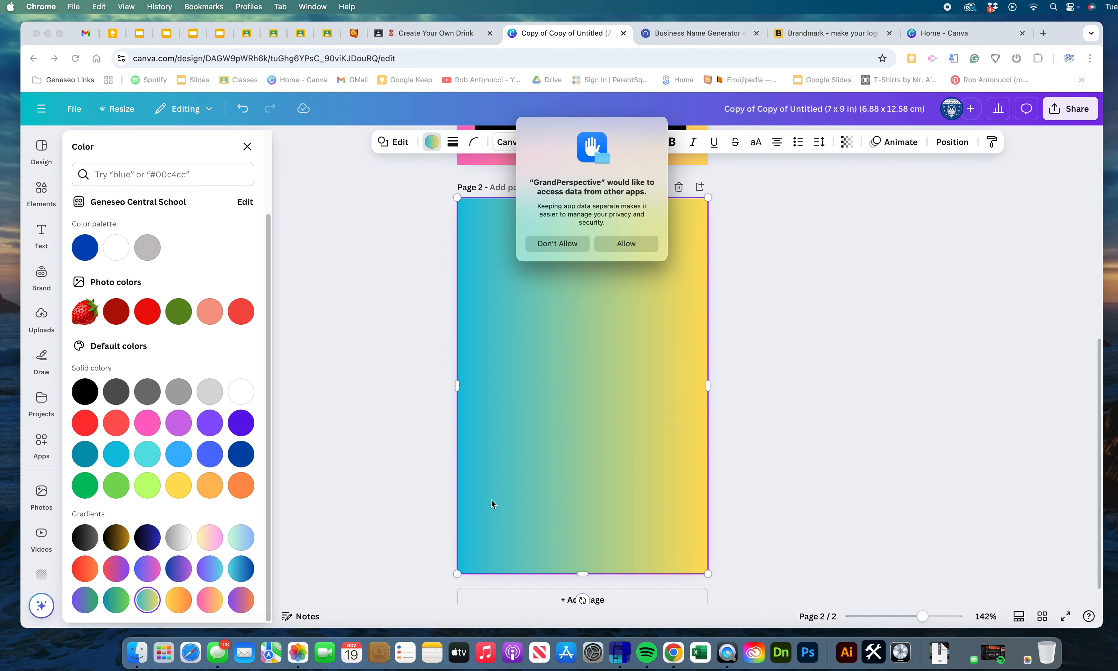
pyautogui.click(624, 243)
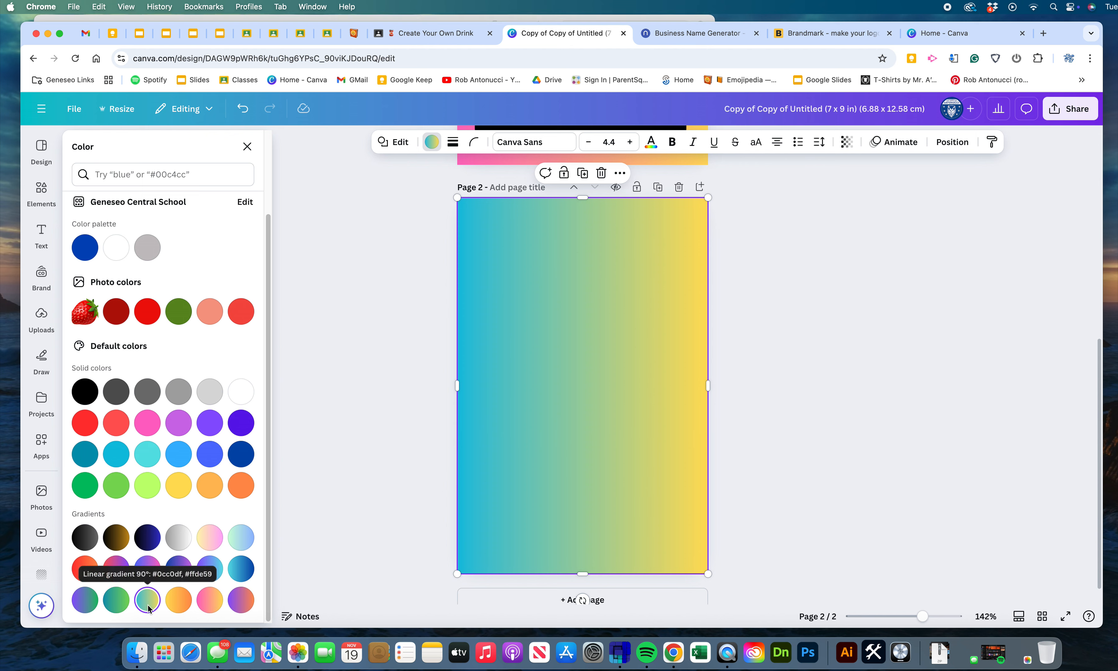
pyautogui.scroll(3, 161, 568)
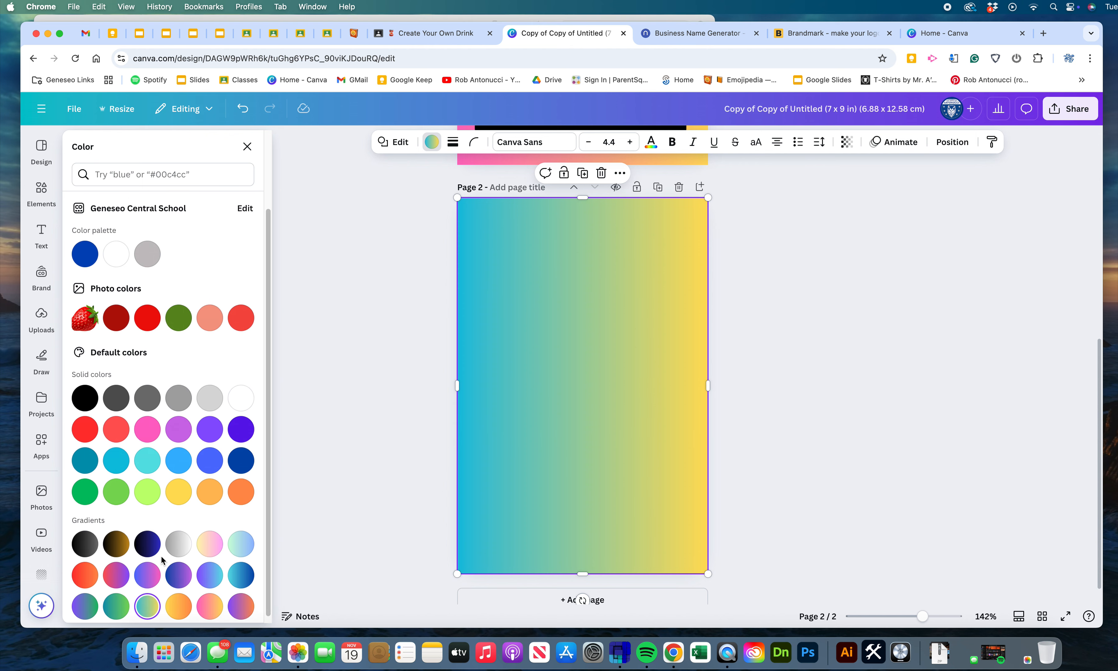
pyautogui.scroll(-3, 161, 558)
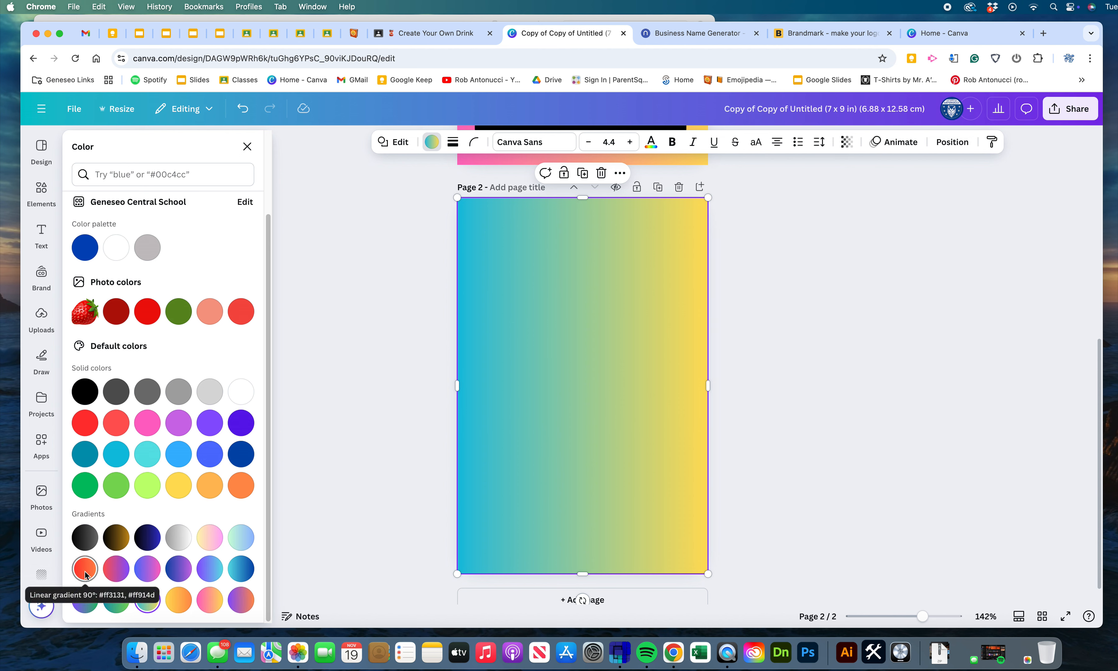
pyautogui.click(118, 571)
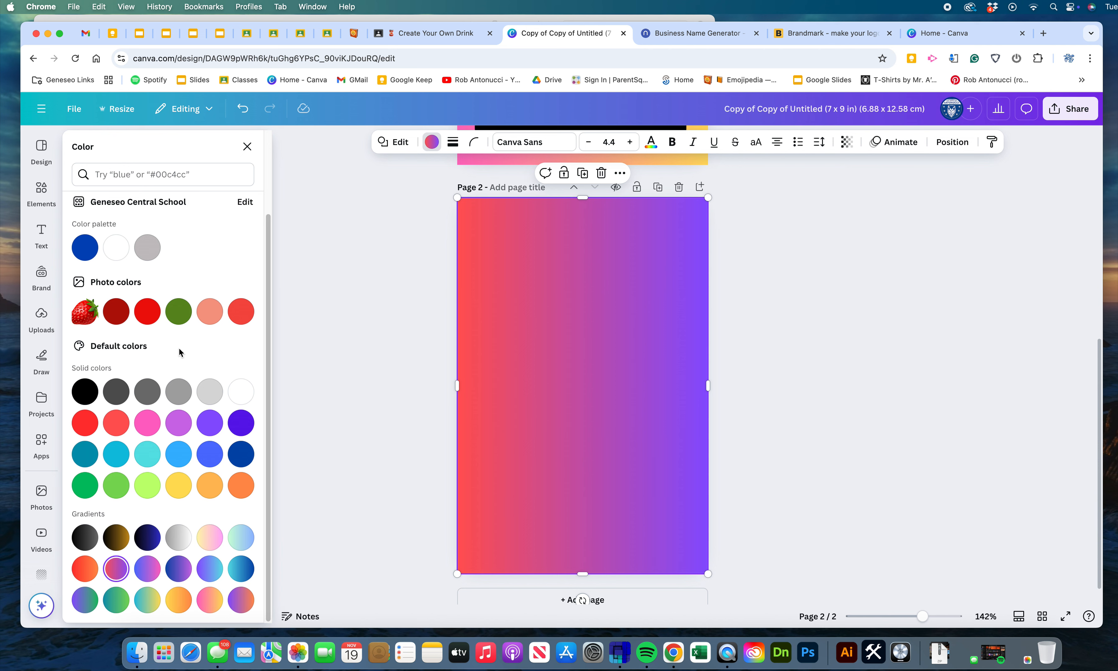
# - Customize the background gradient by setting its first color to a saturated red, #F20000
pyautogui.click(431, 144)
pyautogui.click(429, 144)
pyautogui.click(252, 148)
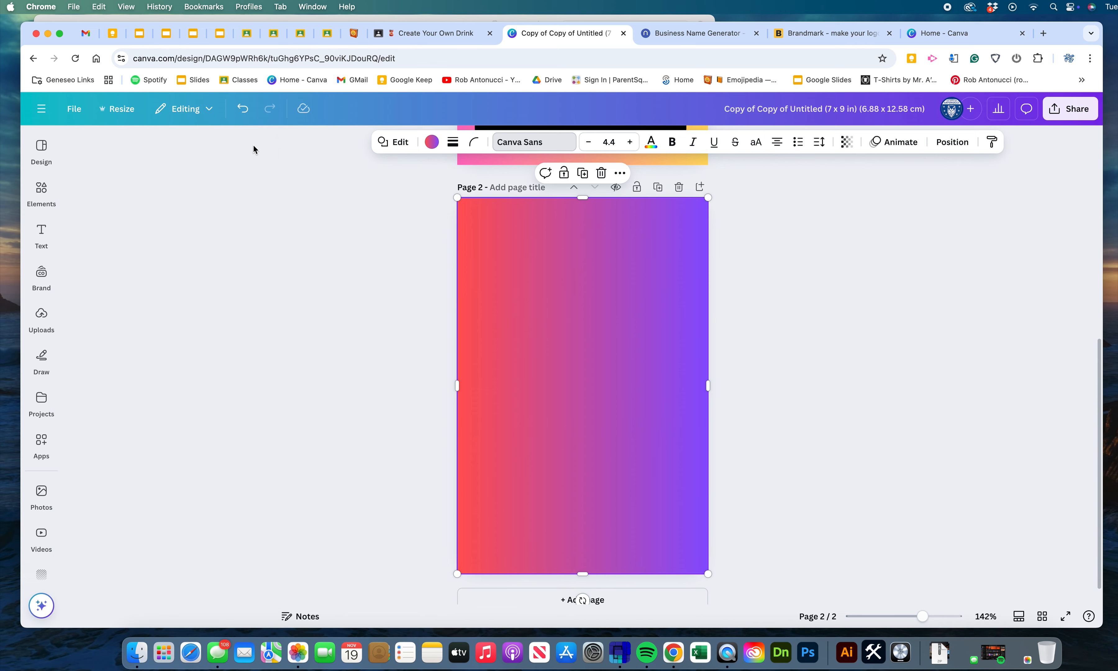
pyautogui.click(327, 142)
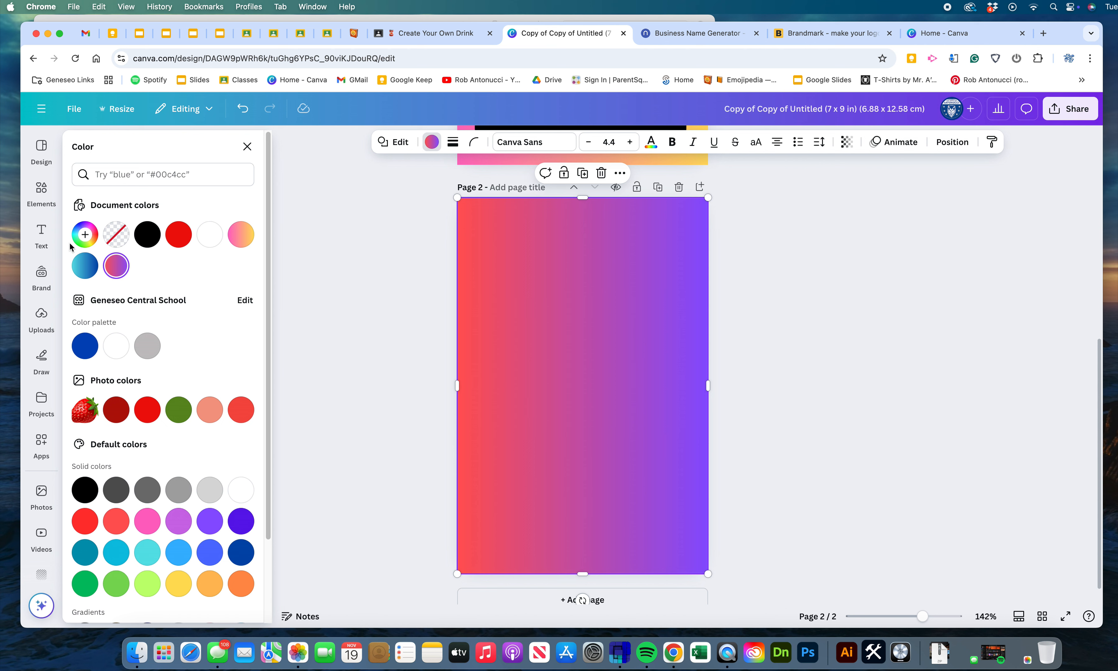
pyautogui.click(86, 235)
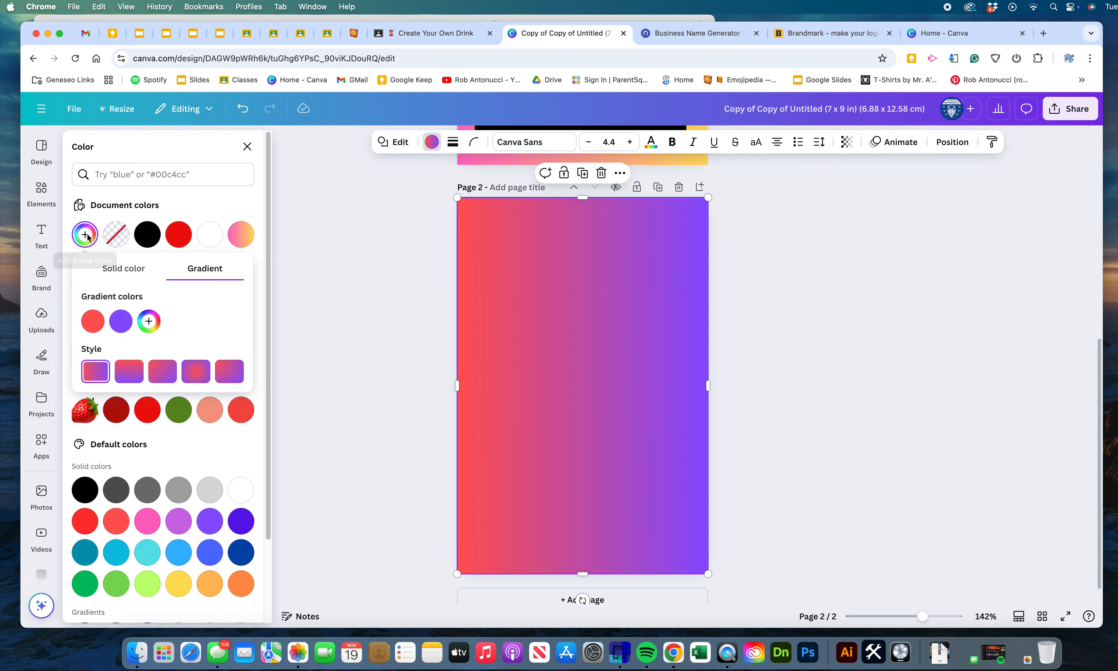
pyautogui.click(84, 323)
pyautogui.click(122, 324)
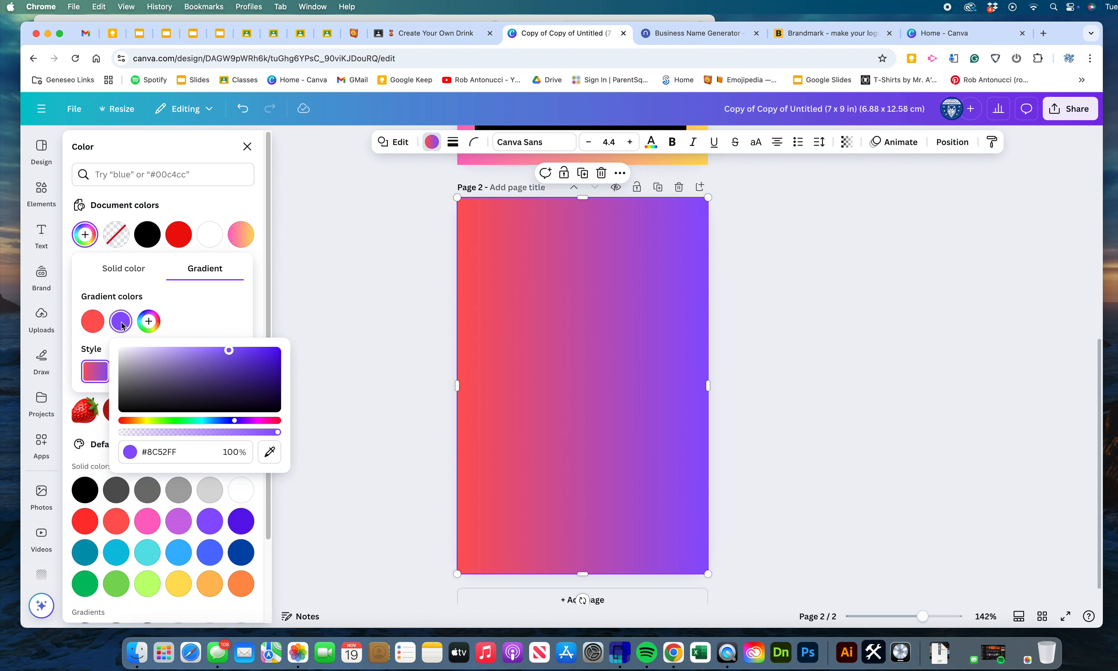
pyautogui.click(97, 330)
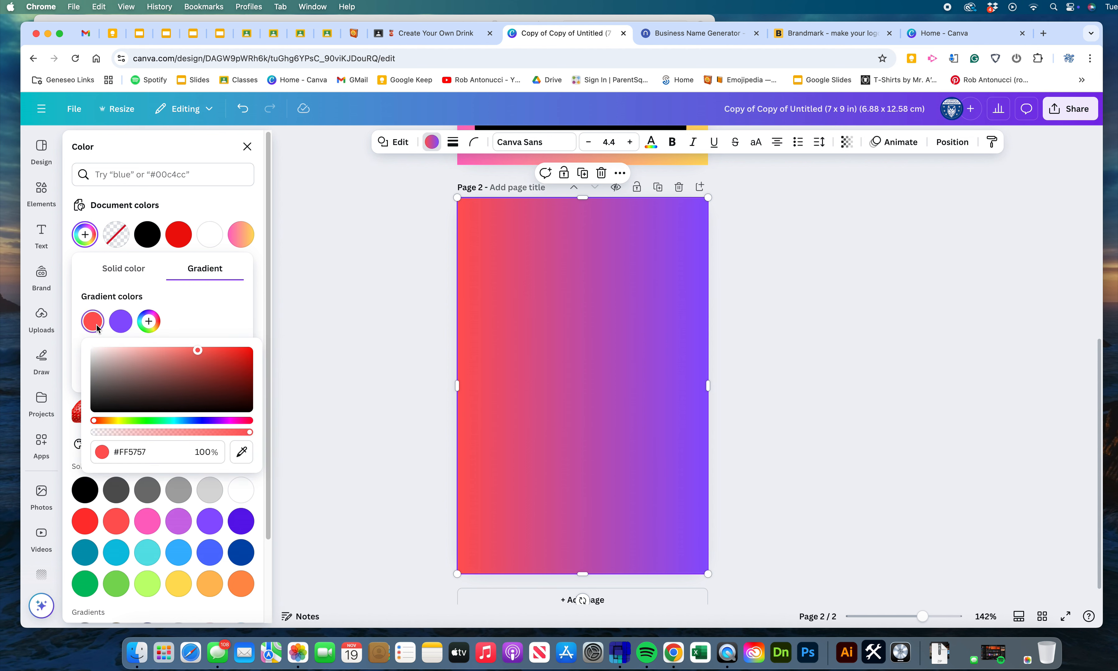
pyautogui.moveTo(202, 355); pyautogui.dragTo(272, 349)
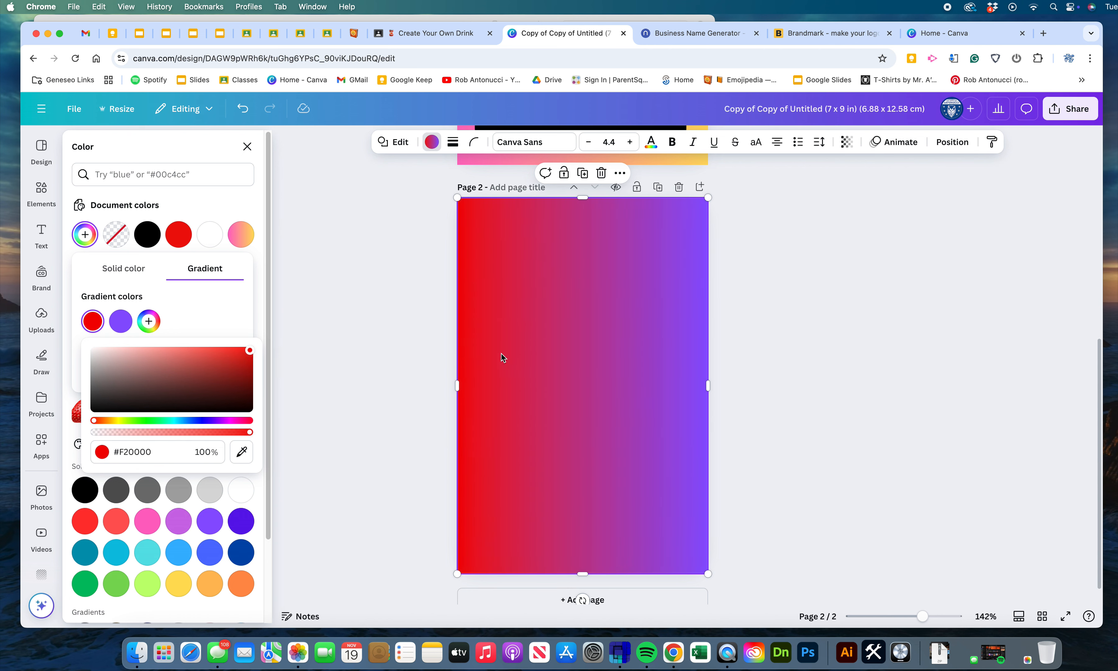
# - Try different hues for the background gradient's second color and settle on a deep purple, #8201D0
pyautogui.click(121, 321)
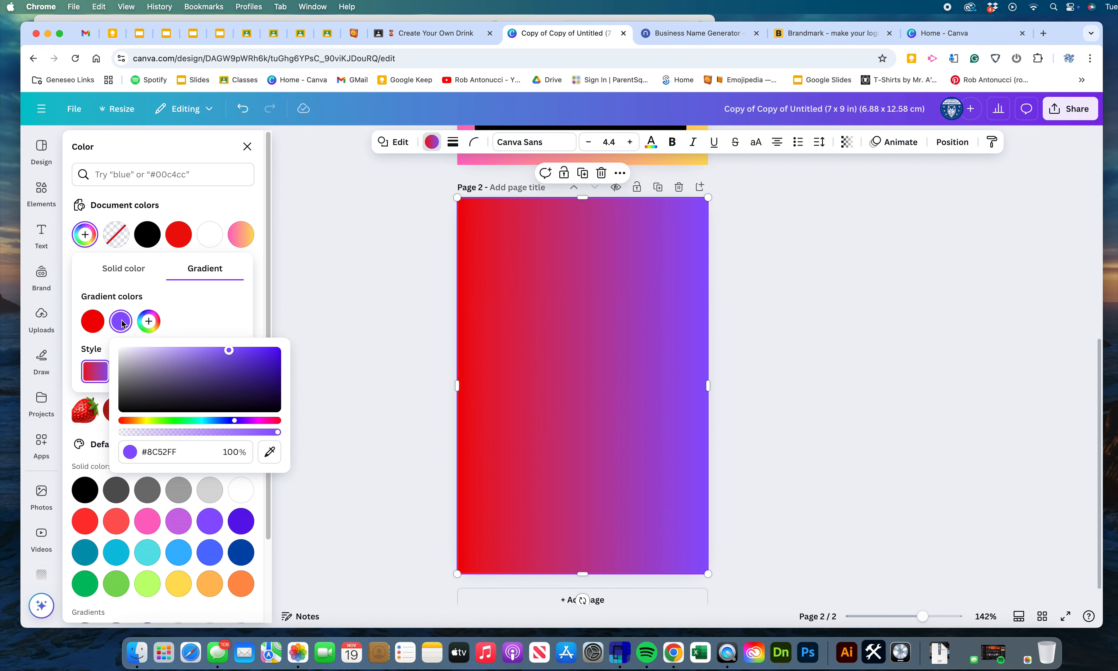
pyautogui.moveTo(235, 420); pyautogui.dragTo(246, 422)
pyautogui.moveTo(242, 372); pyautogui.dragTo(299, 347)
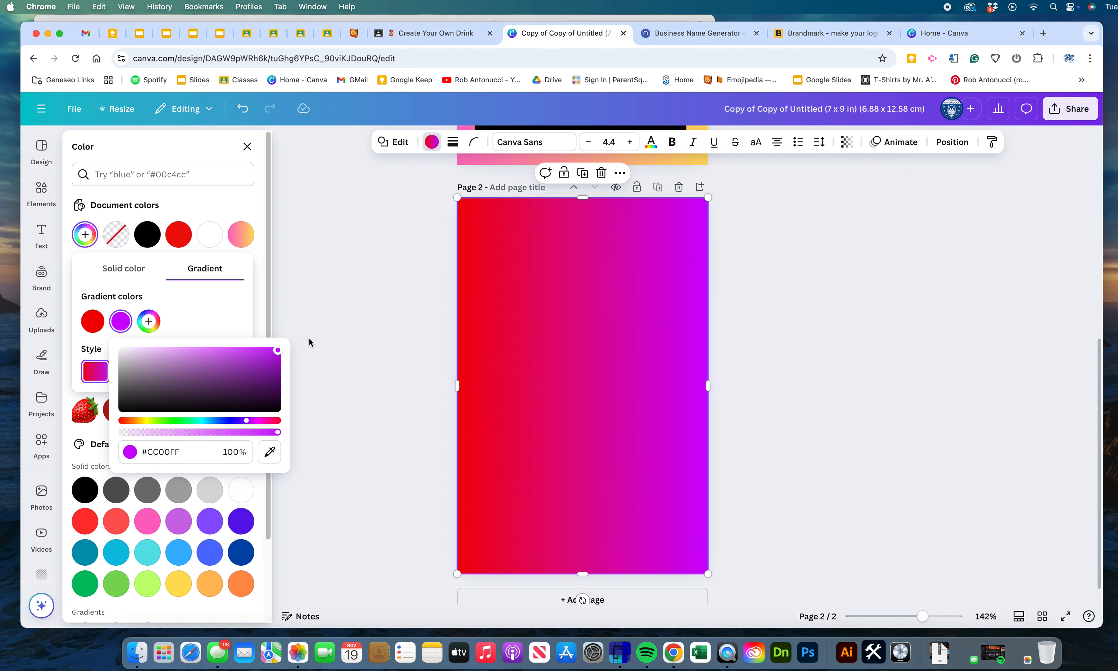
pyautogui.moveTo(247, 421); pyautogui.dragTo(232, 419)
pyautogui.moveTo(228, 367); pyautogui.dragTo(298, 346)
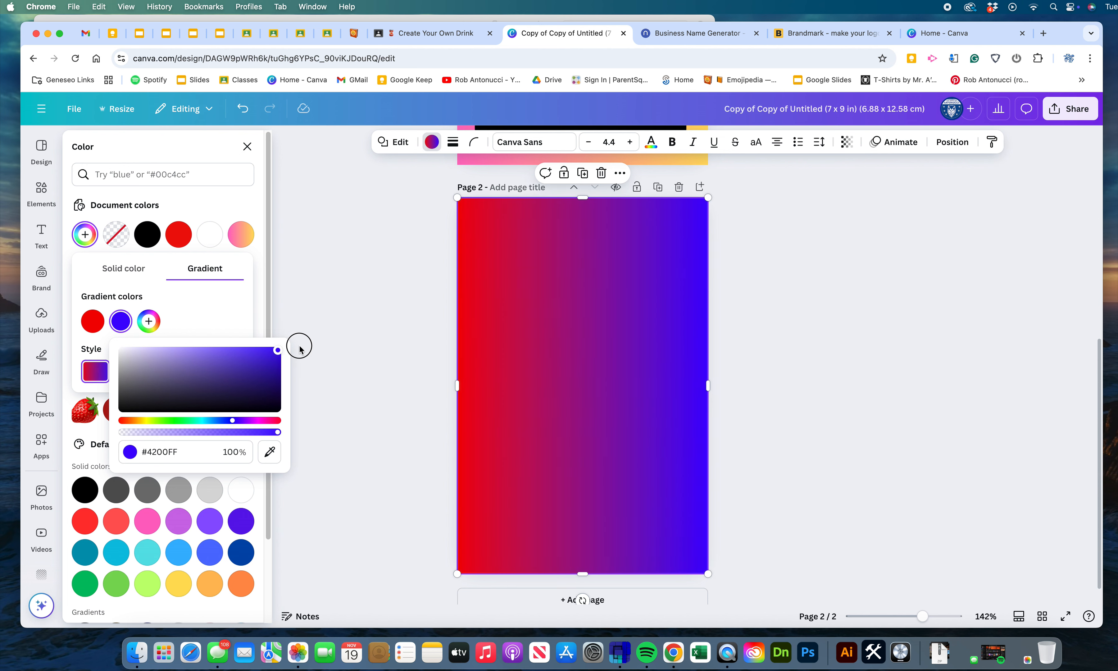
pyautogui.moveTo(227, 419); pyautogui.dragTo(242, 420)
pyautogui.moveTo(245, 370); pyautogui.dragTo(278, 358)
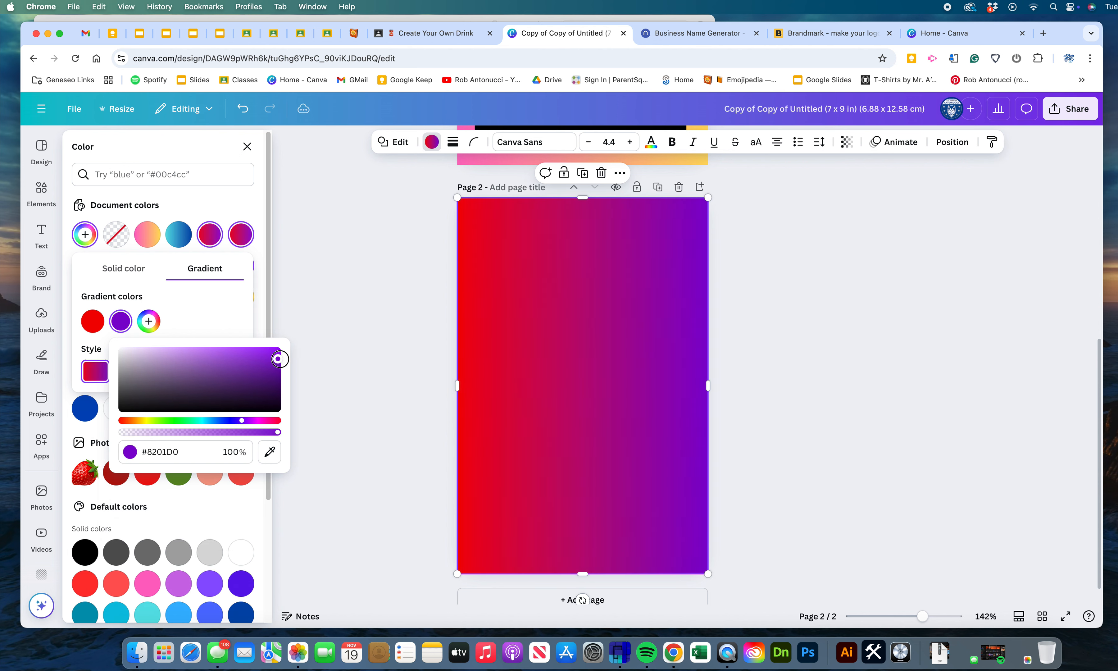
pyautogui.click(268, 316)
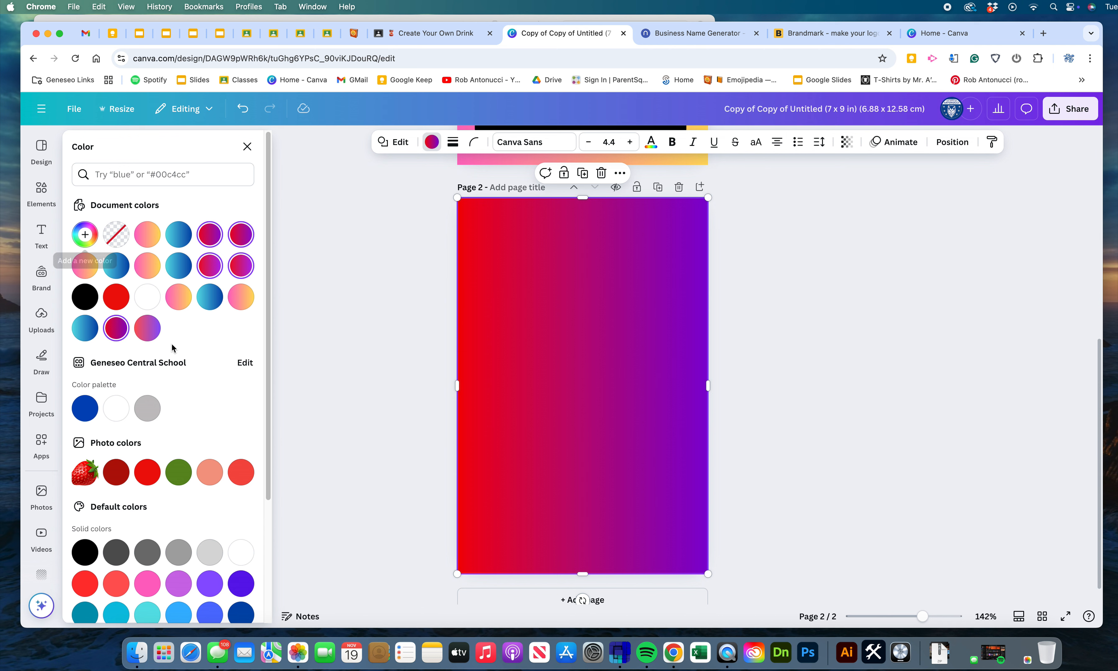
# - Compare the gradient styles on page 2's background and apply the vertical one with red above purple
pyautogui.click(85, 235)
pyautogui.click(128, 373)
pyautogui.click(162, 373)
pyautogui.click(230, 375)
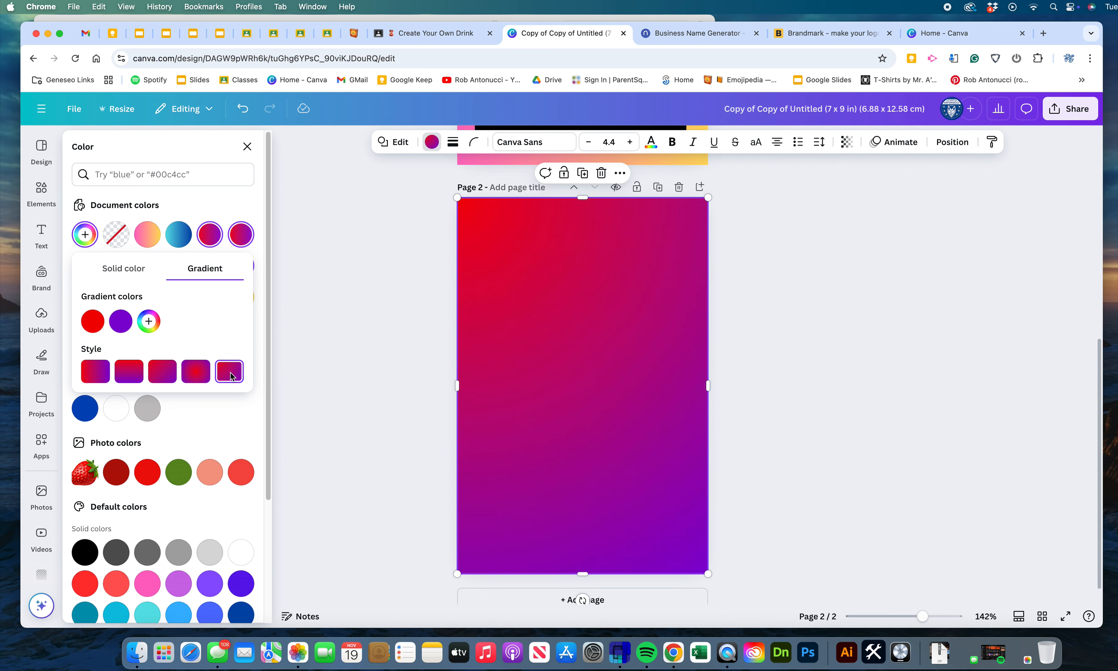
pyautogui.click(196, 371)
pyautogui.click(162, 371)
pyautogui.click(136, 376)
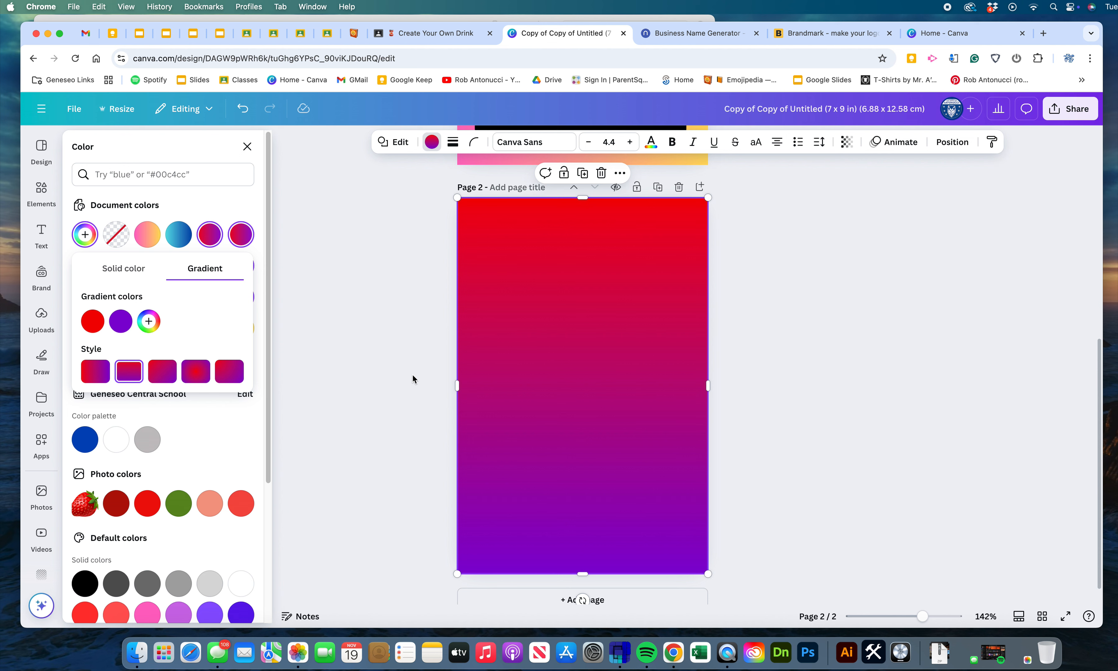
pyautogui.press('Escape')
pyautogui.press('Escape')
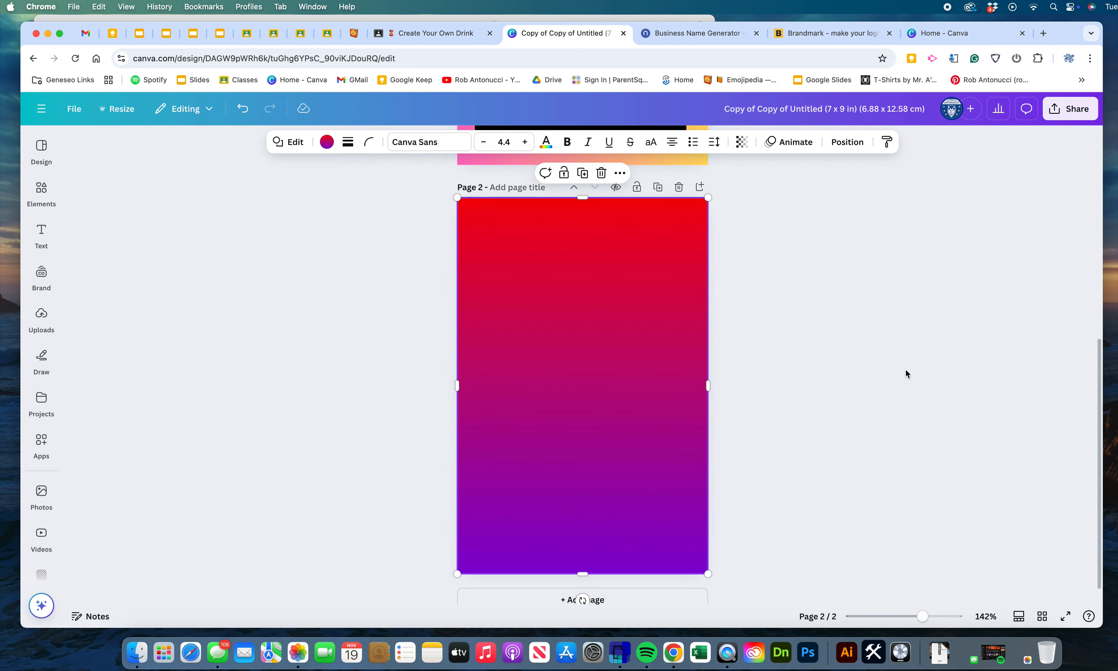
pyautogui.click(888, 371)
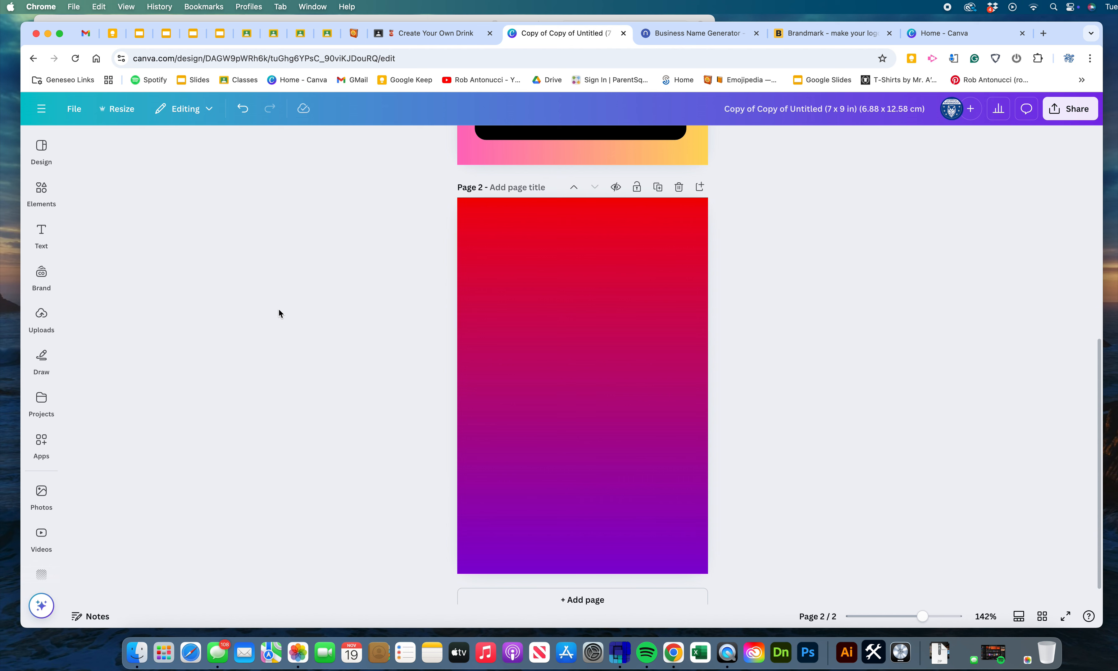
# - Open the elements library and review the design requirements on page 1 before returning to page 2
pyautogui.click(40, 191)
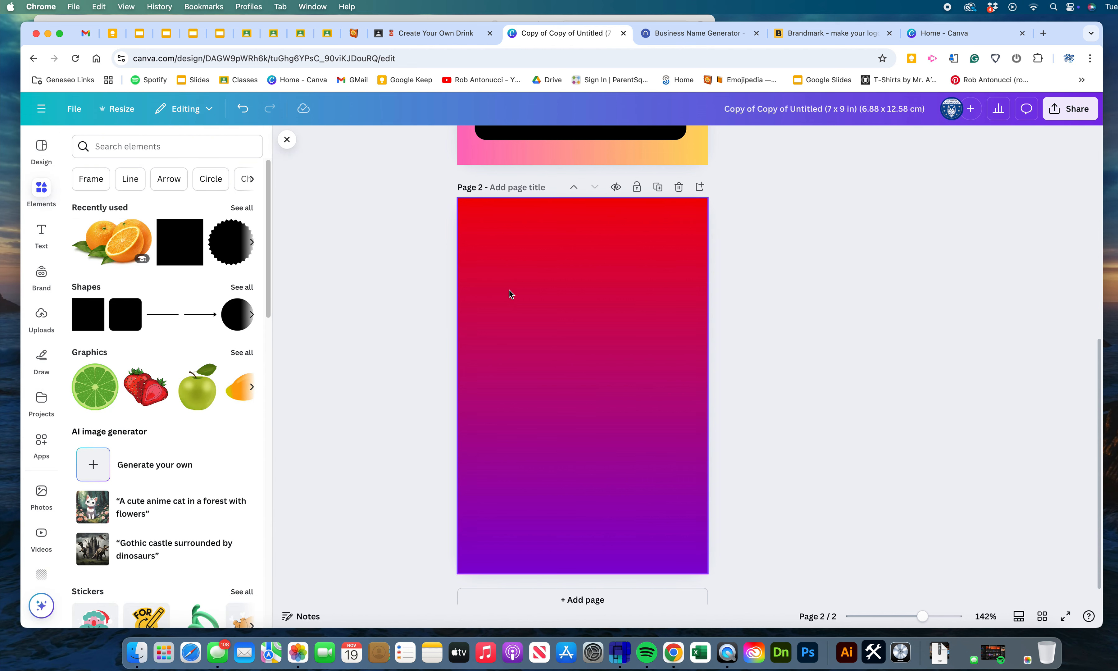
pyautogui.scroll(2, 361, 269)
pyautogui.scroll(8, 362, 272)
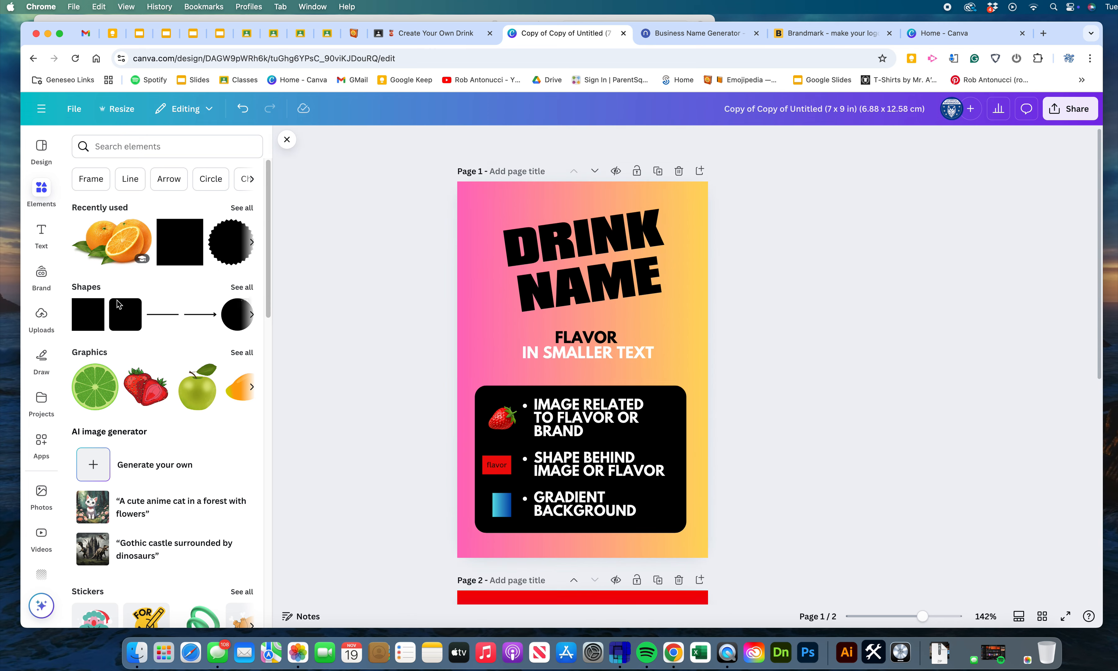
pyautogui.scroll(-1, 362, 318)
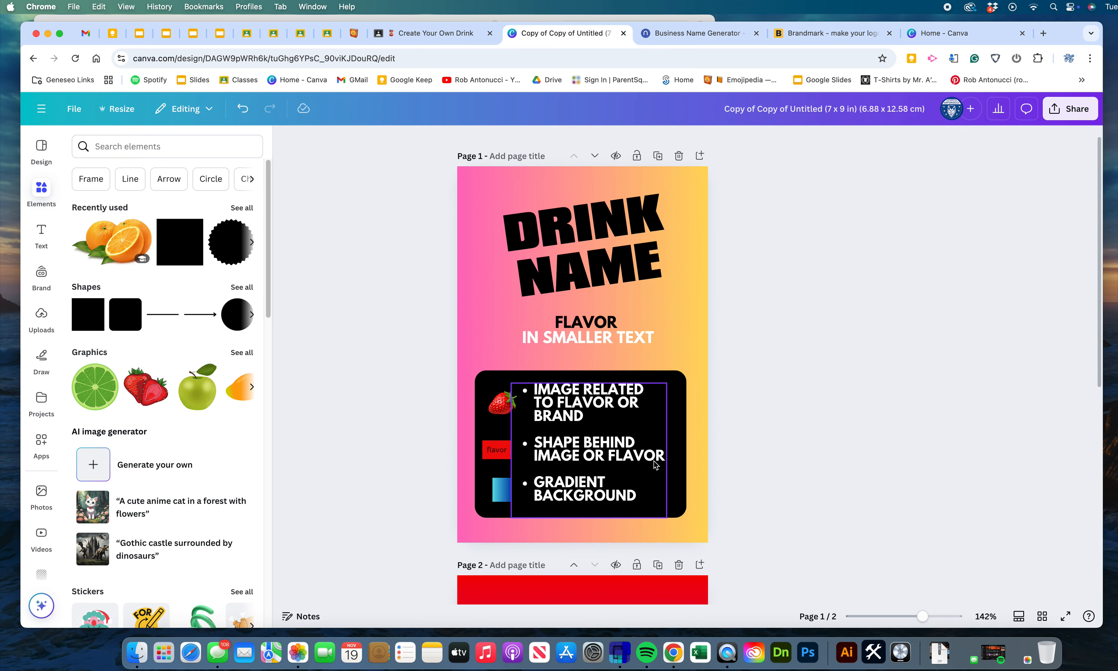
pyautogui.scroll(-10, 507, 451)
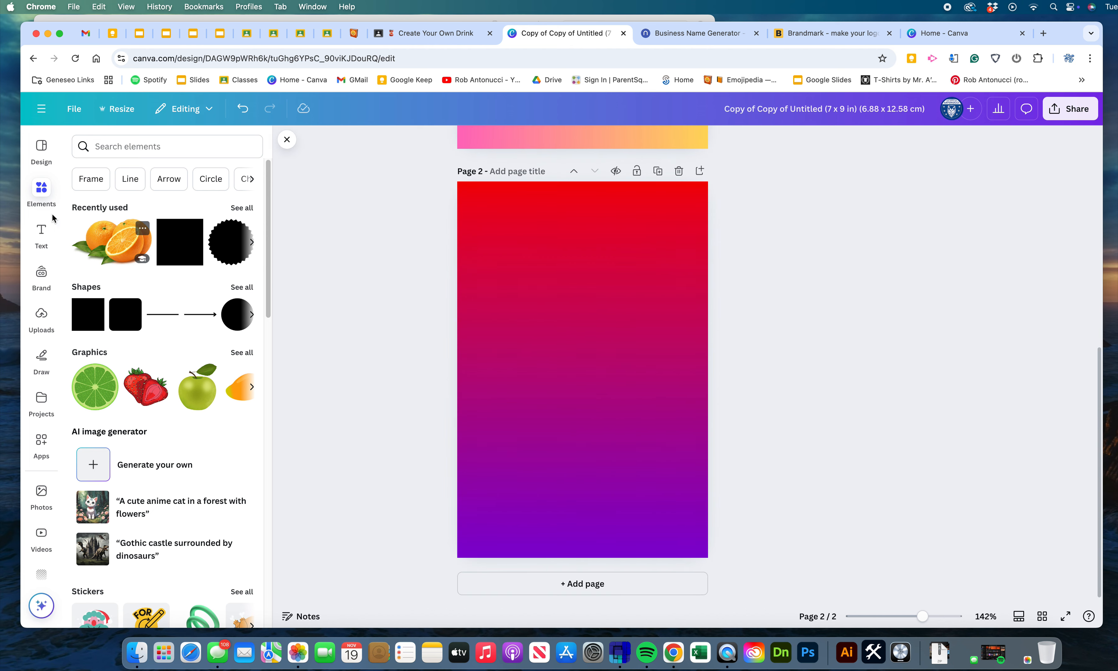
# - Open the full shapes collection in the elements library and go to its filled shapes
pyautogui.click(43, 189)
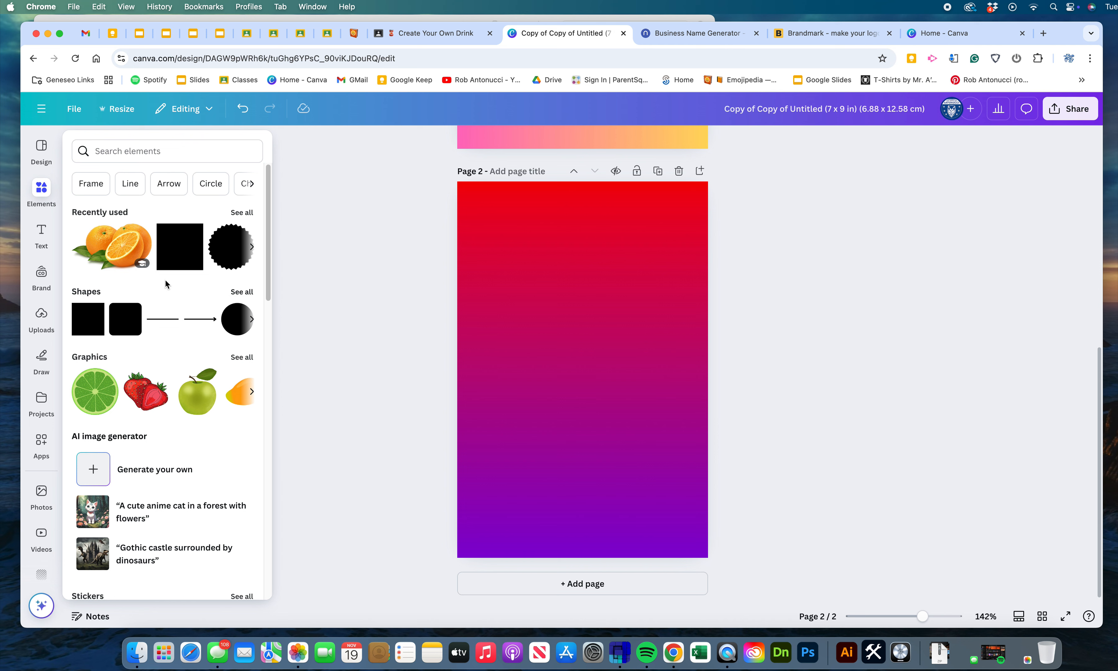
pyautogui.click(243, 293)
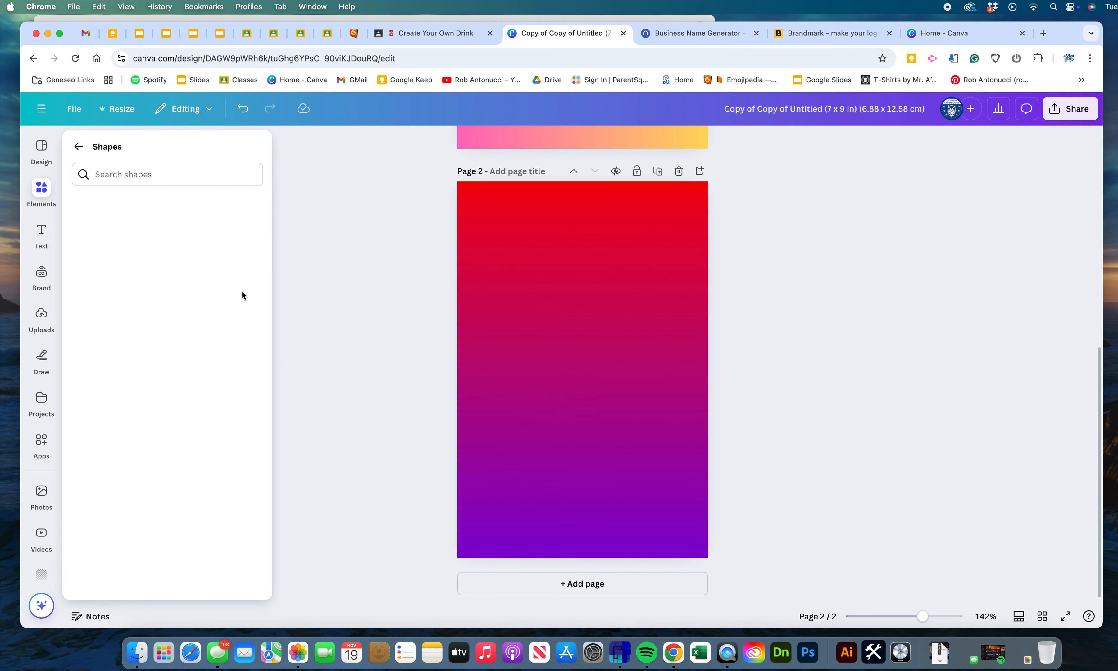
pyautogui.scroll(-3, 206, 356)
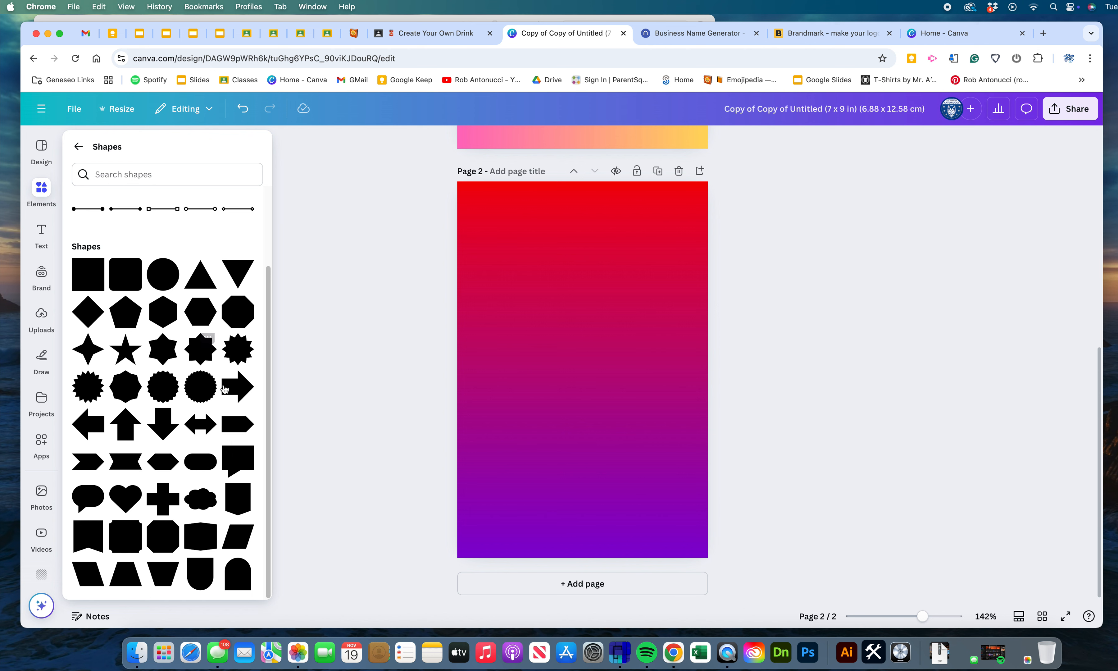
# - Try a many-pointed starburst shape in the middle of page 2 and delete it
pyautogui.click(90, 393)
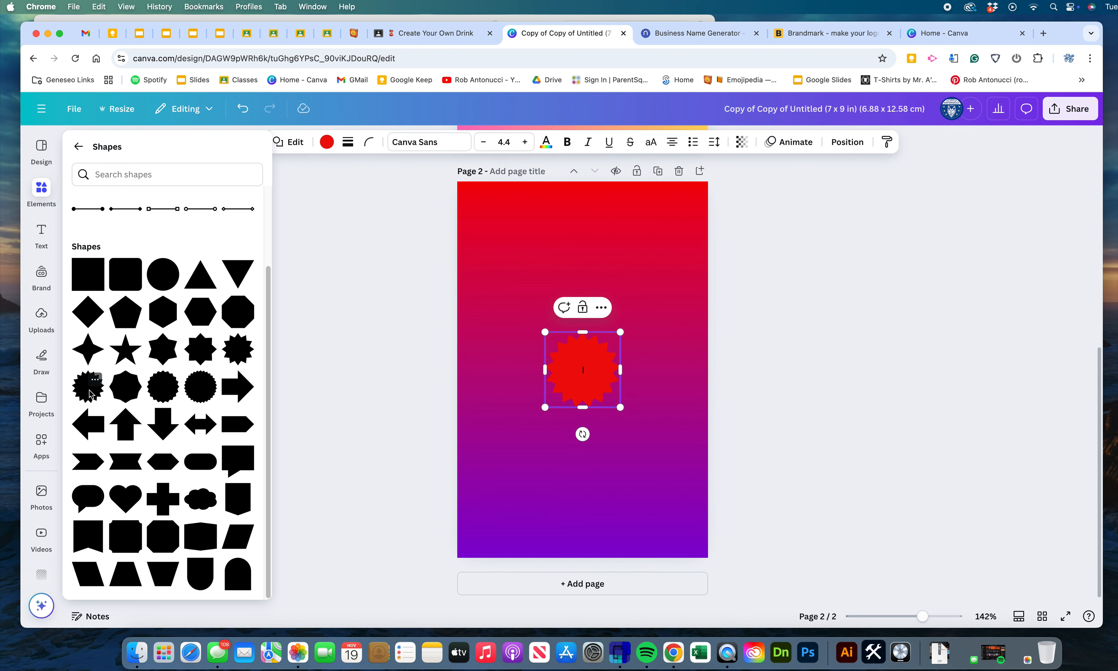
pyautogui.doubleClick(590, 368)
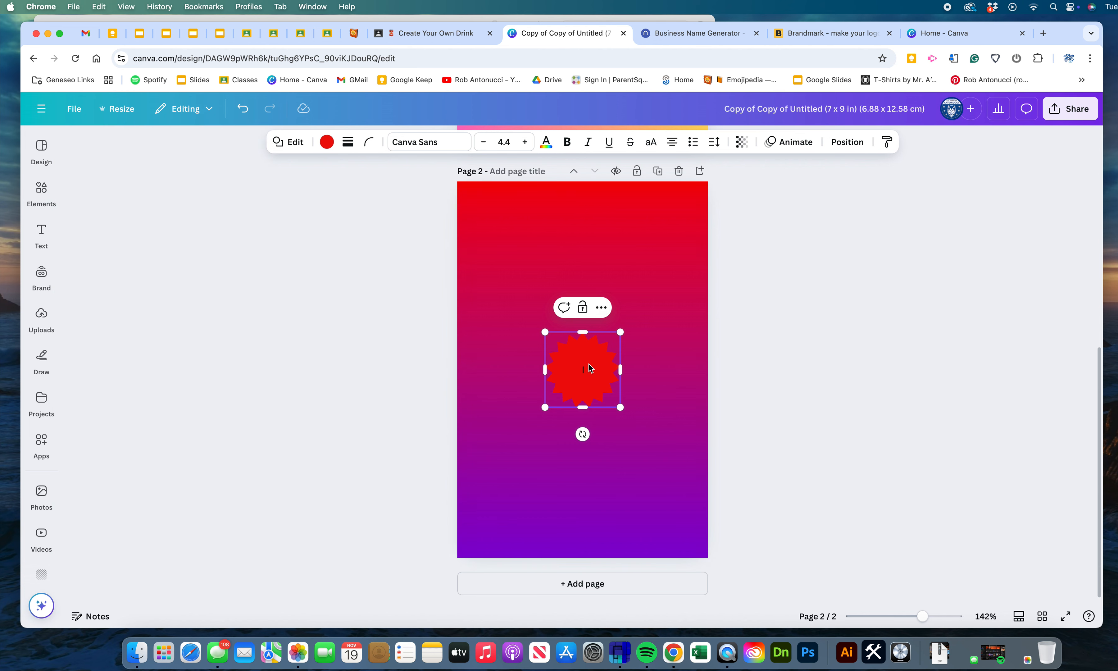
pyautogui.click(793, 355)
pyautogui.doubleClick(597, 369)
pyautogui.click(614, 360)
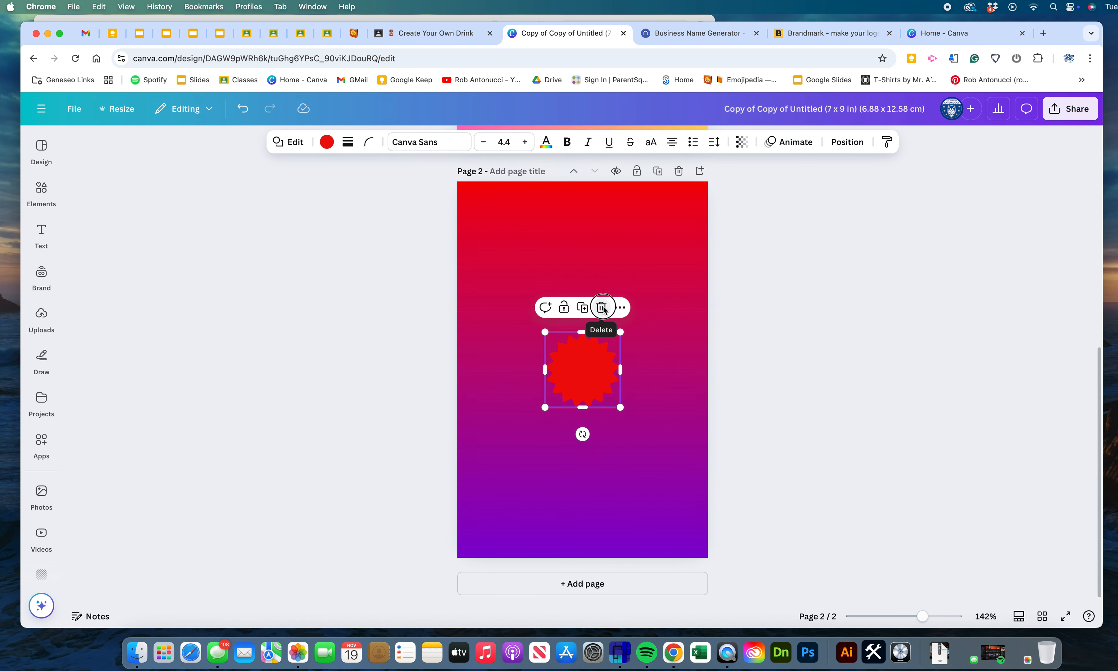
pyautogui.click(599, 307)
# - Insert a rounded pill shape in the middle of page 2 and stretch it across nearly the full page width
pyautogui.click(40, 193)
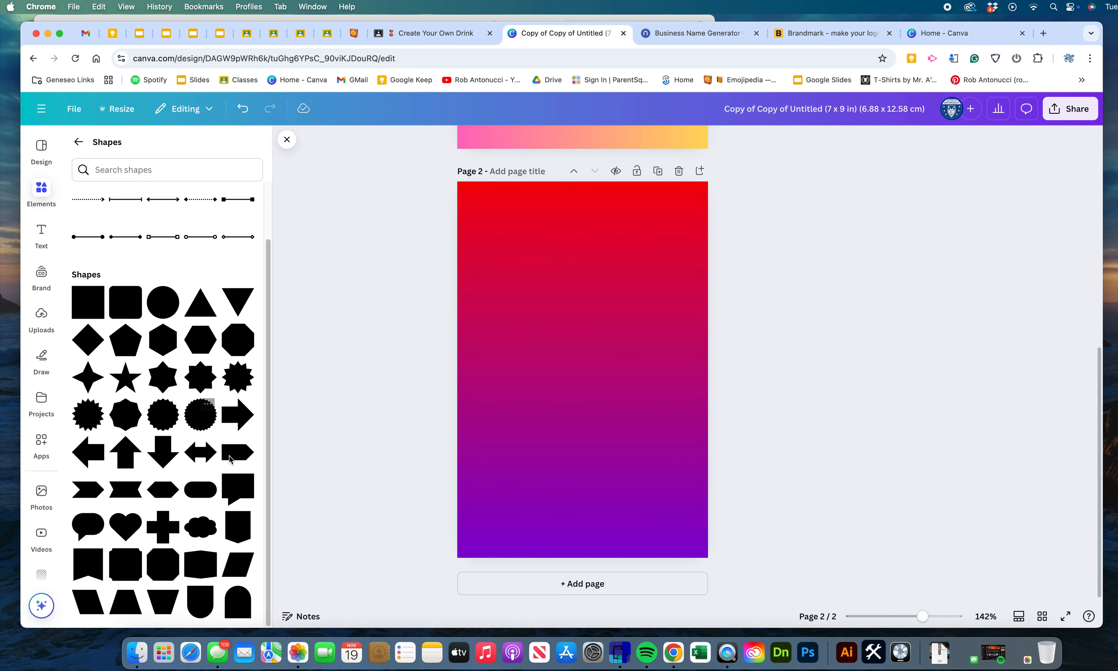
pyautogui.click(197, 495)
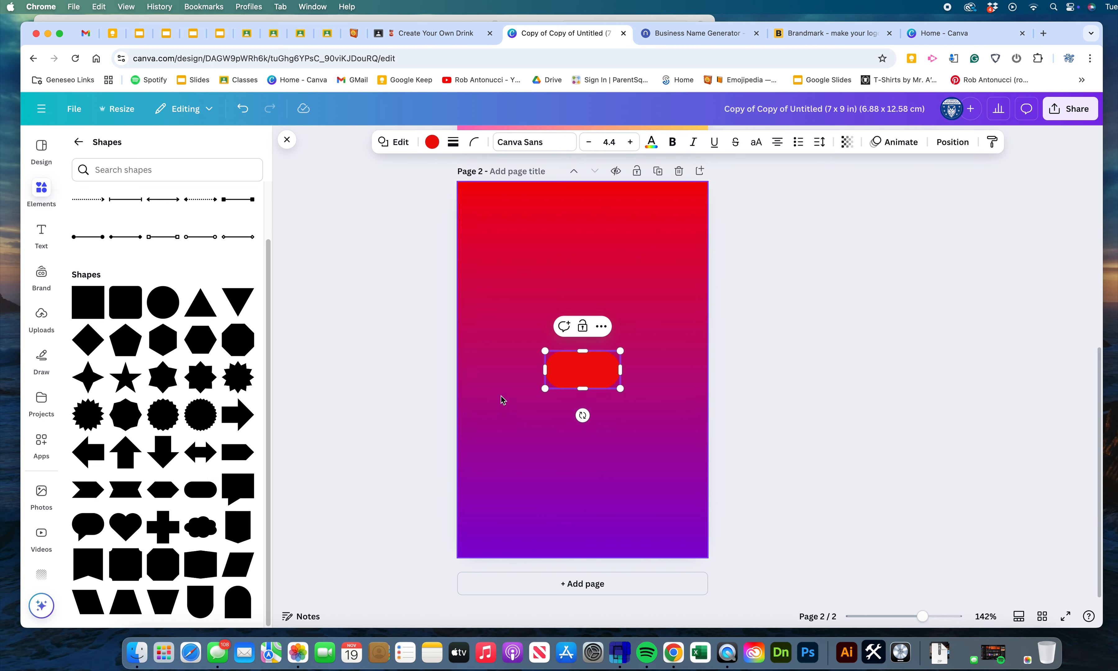
pyautogui.moveTo(542, 374); pyautogui.dragTo(475, 375)
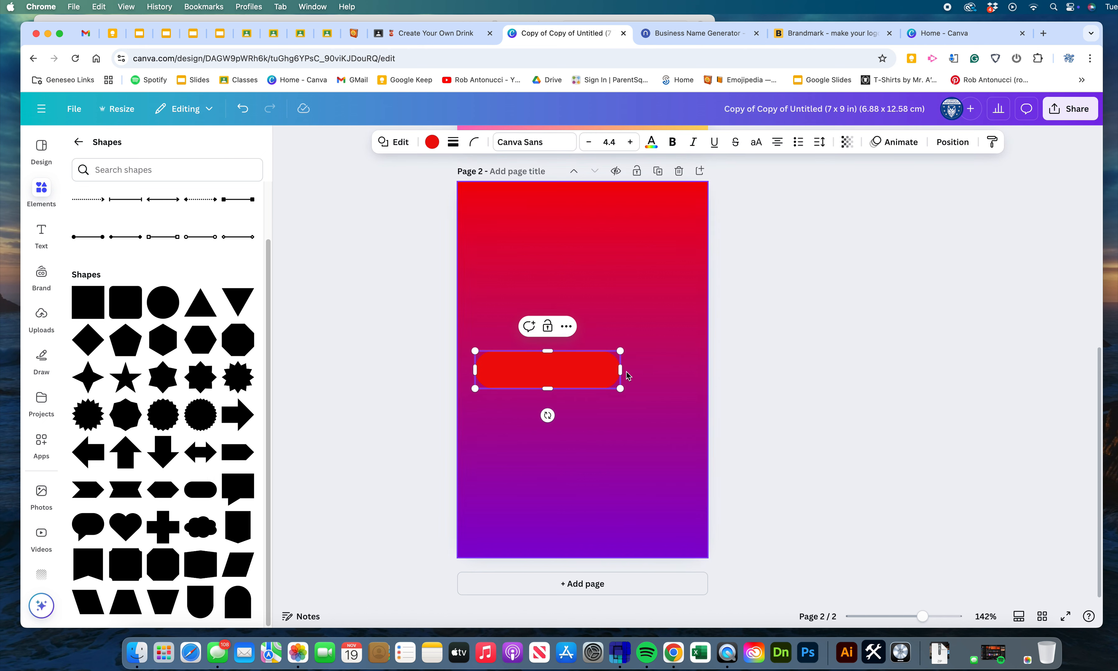
pyautogui.moveTo(621, 372); pyautogui.dragTo(695, 371)
# - Enter APPLE GRAPE inside the pill shape and set the text's font to League Spartan
pyautogui.moveTo(588, 355)
pyautogui.mouseDown()
pyautogui.moveTo(591, 325)
pyautogui.moveTo(591, 360)
pyautogui.mouseUp()
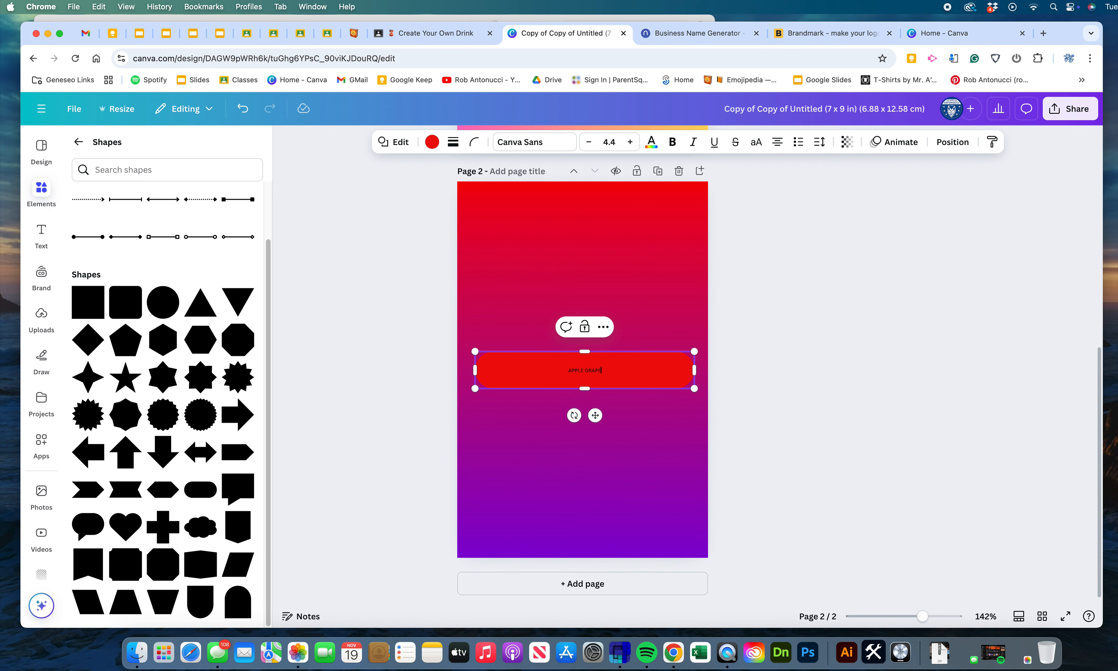
pyautogui.doubleClick(600, 382)
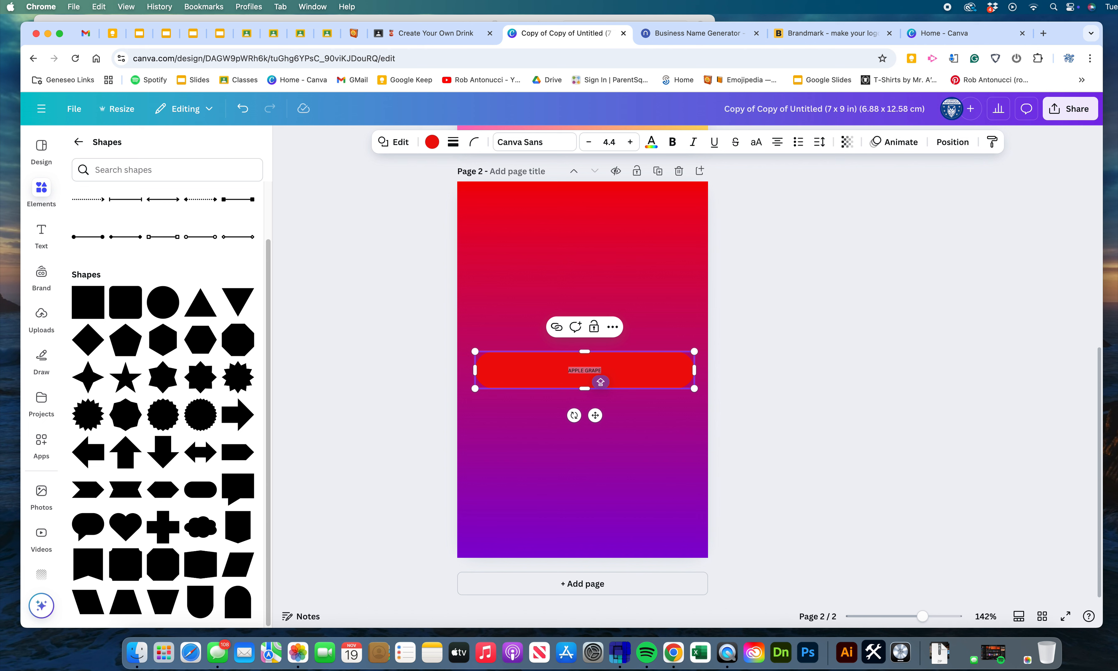
pyautogui.click(589, 370)
pyautogui.doubleClick(590, 369)
pyautogui.click(588, 369)
pyautogui.doubleClick(589, 368)
pyautogui.click(573, 372)
pyautogui.moveTo(571, 371)
pyautogui.mouseDown()
pyautogui.moveTo(615, 371)
pyautogui.moveTo(567, 372)
pyautogui.mouseUp()
pyautogui.click(598, 371)
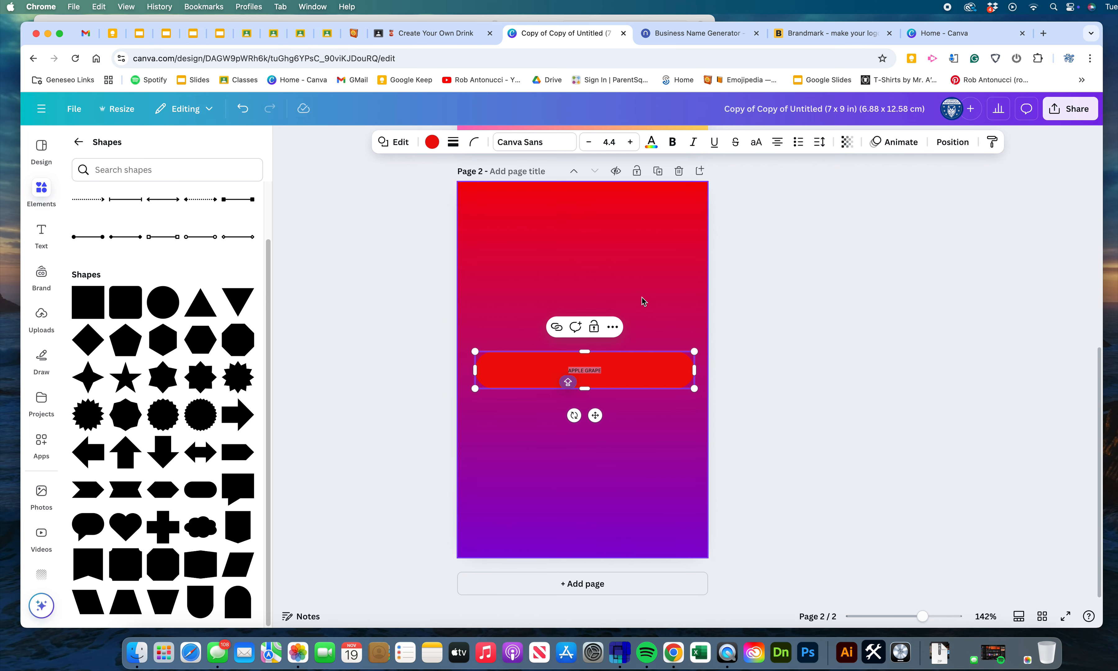
pyautogui.click(541, 144)
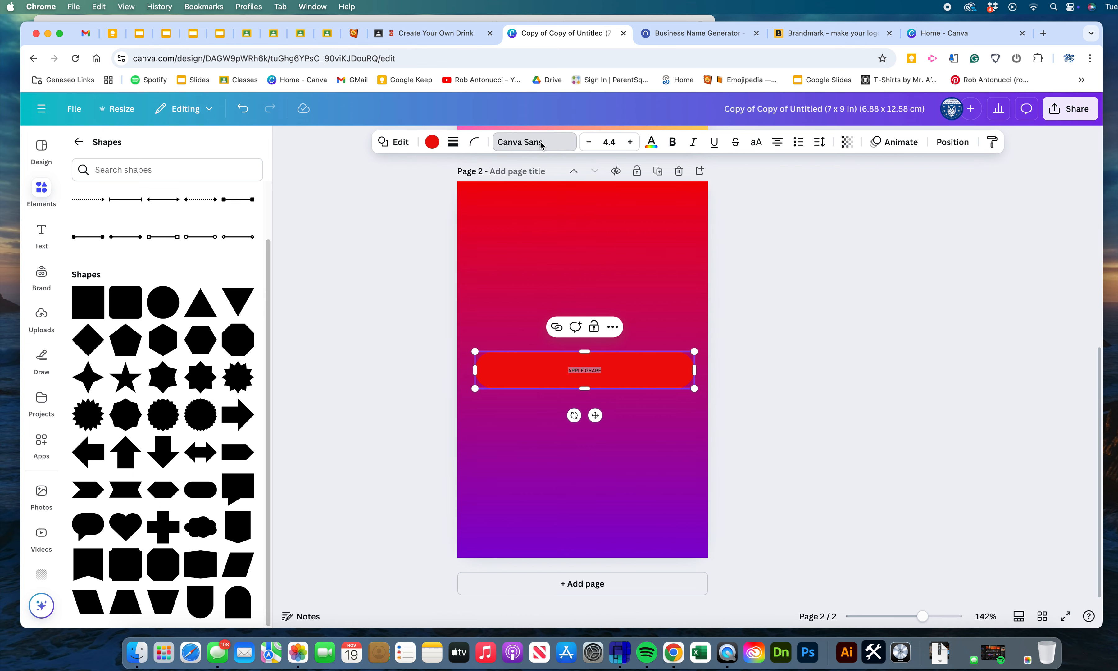
pyautogui.click(186, 326)
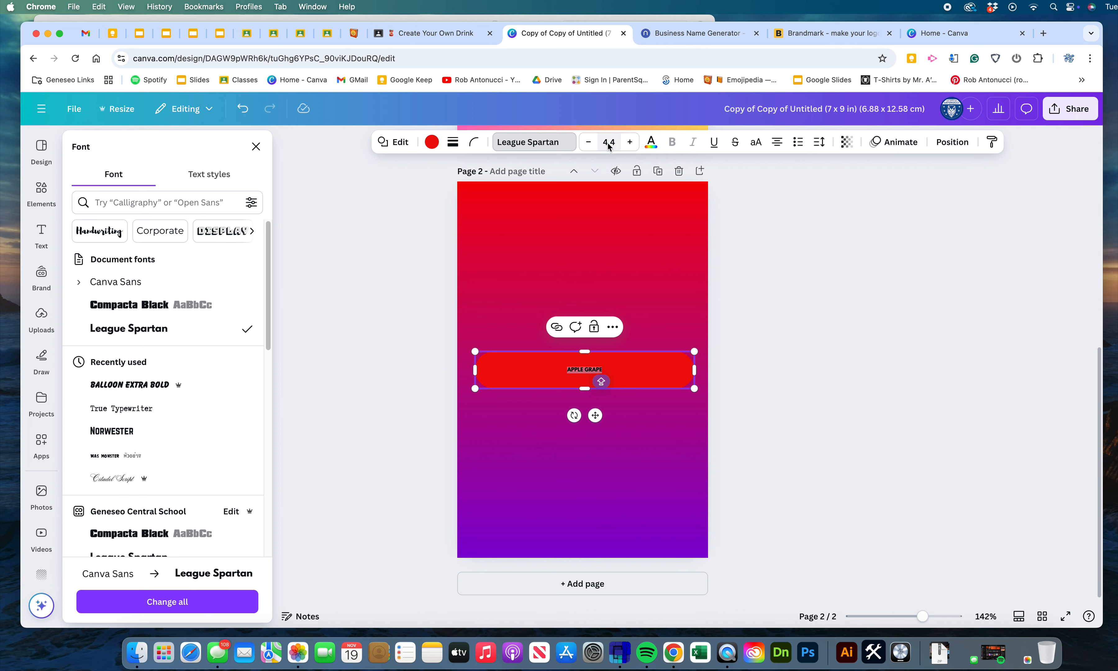
# - Enlarge the APPLE GRAPE text to size 21.4
pyautogui.click(632, 142)
pyautogui.click(631, 141)
pyautogui.click(632, 141)
pyautogui.click(631, 142)
pyautogui.click(631, 142)
pyautogui.click(632, 142)
pyautogui.click(632, 142)
pyautogui.click(632, 142)
pyautogui.click(631, 142)
pyautogui.click(631, 141)
pyautogui.click(631, 141)
pyautogui.click(631, 142)
pyautogui.click(632, 142)
pyautogui.click(631, 142)
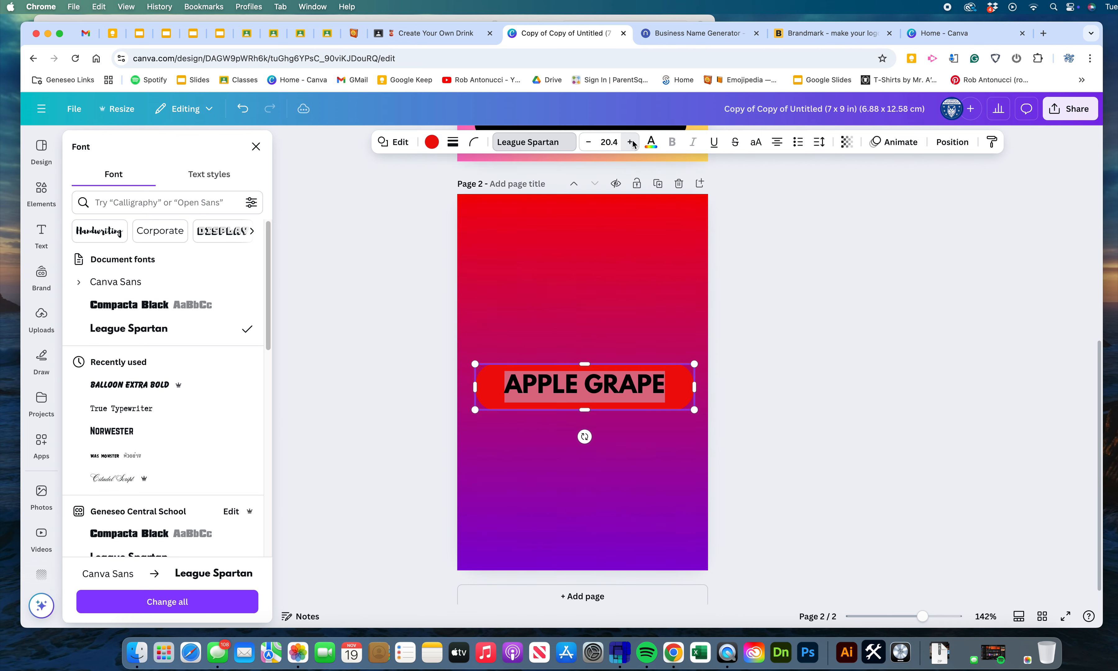
pyautogui.click(631, 142)
pyautogui.click(632, 141)
pyautogui.click(718, 289)
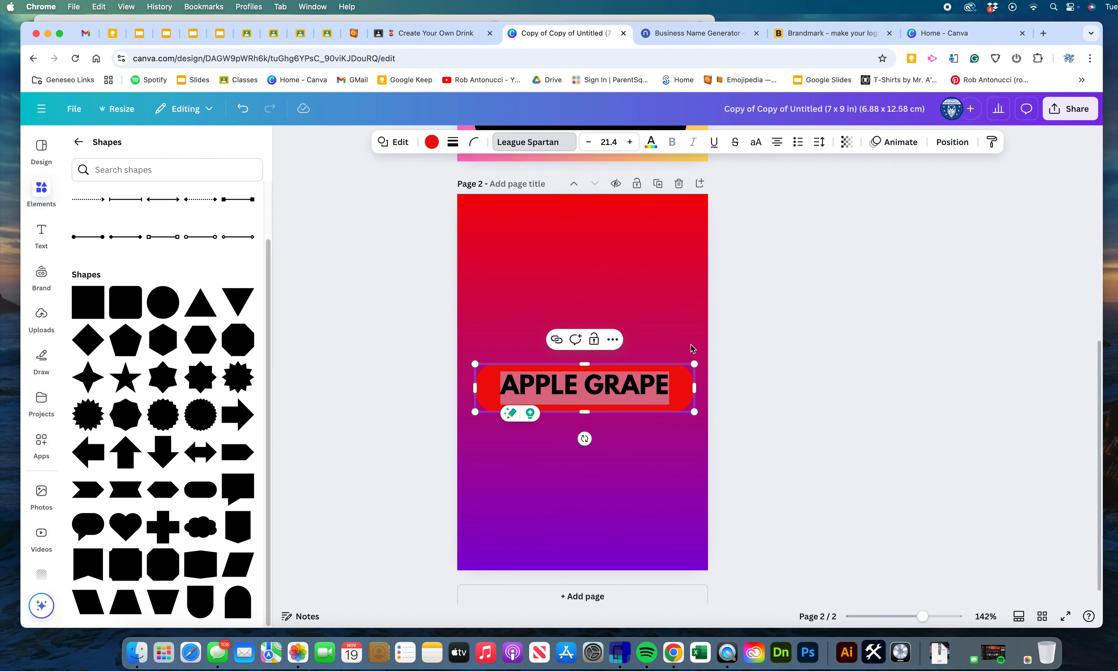
pyautogui.click(801, 395)
# - Make the pill shape slightly taller and fill it with white
pyautogui.click(645, 403)
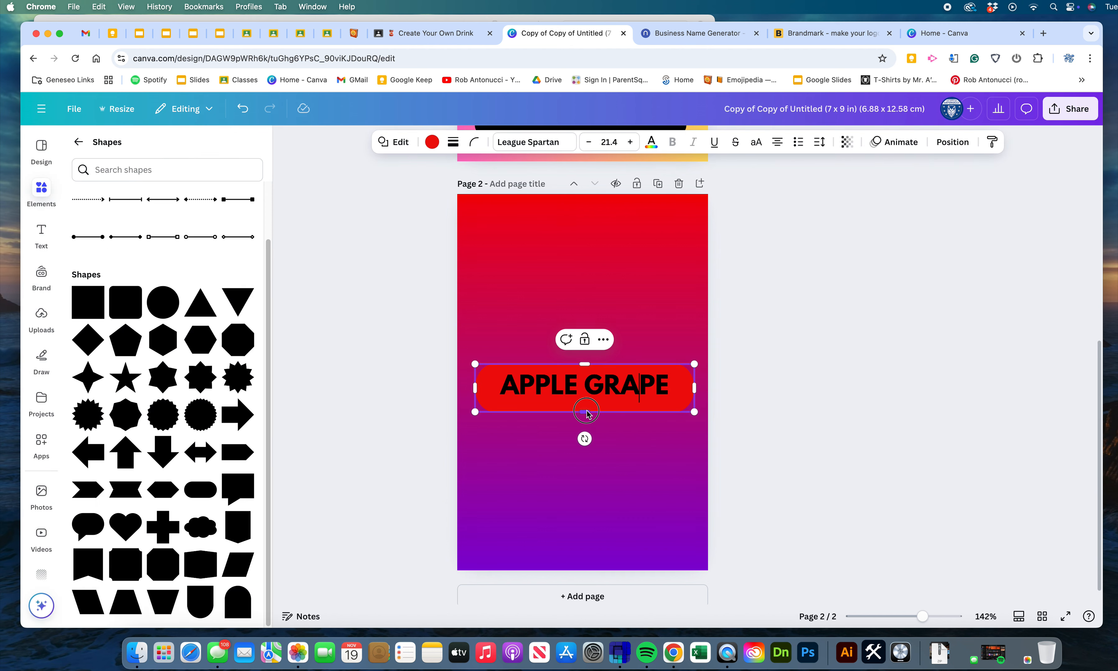
pyautogui.click(588, 388)
pyautogui.moveTo(585, 364); pyautogui.dragTo(583, 357)
pyautogui.click(675, 359)
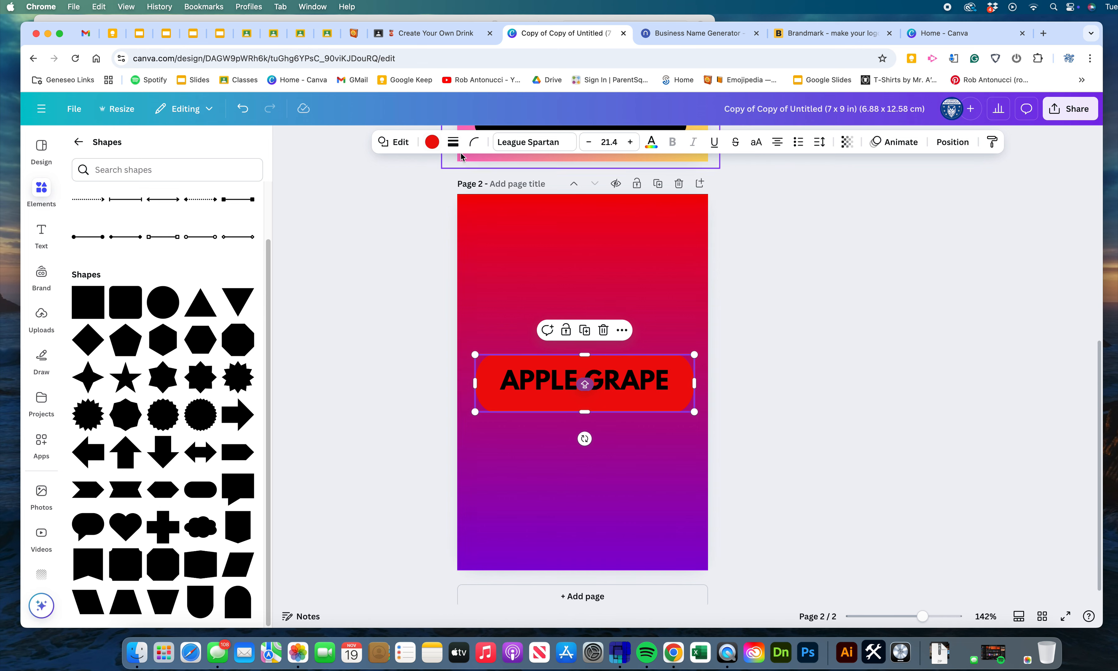
pyautogui.click(432, 142)
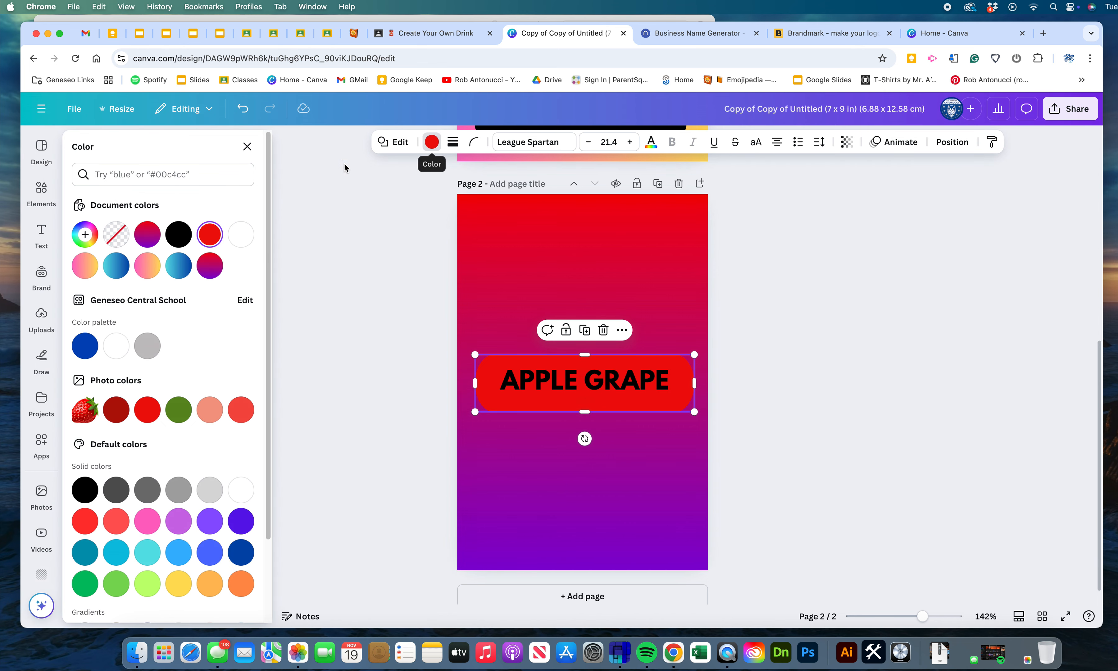
pyautogui.click(241, 234)
# - Color only the word APPLE dark red, keeping the shape's white fill
pyautogui.doubleClick(655, 382)
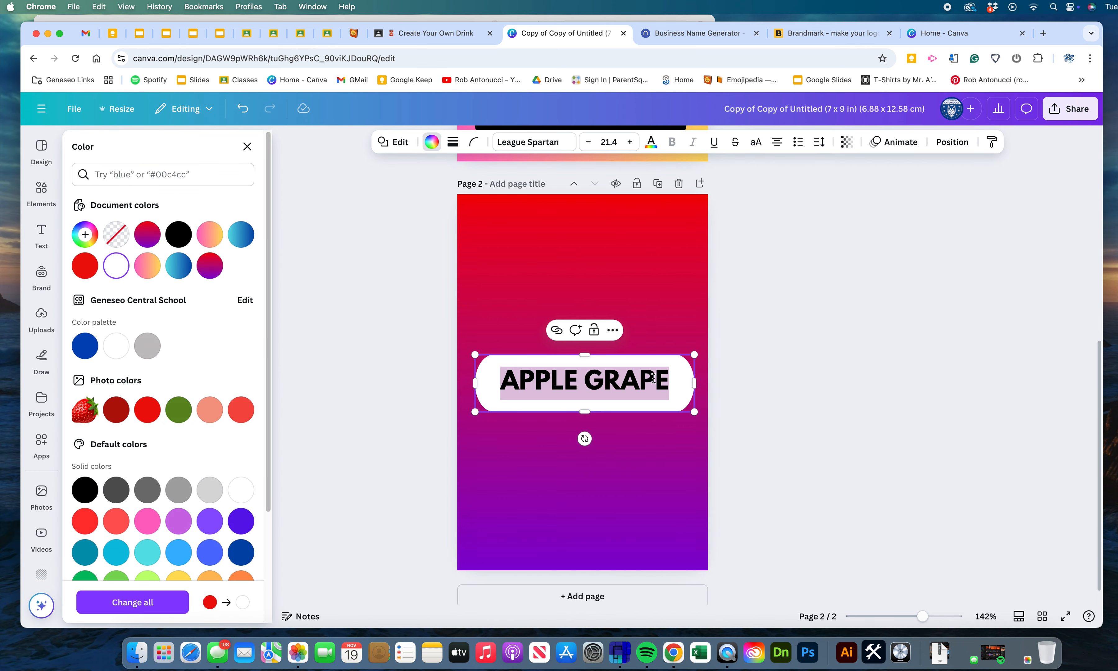
pyautogui.moveTo(579, 384); pyautogui.dragTo(505, 384)
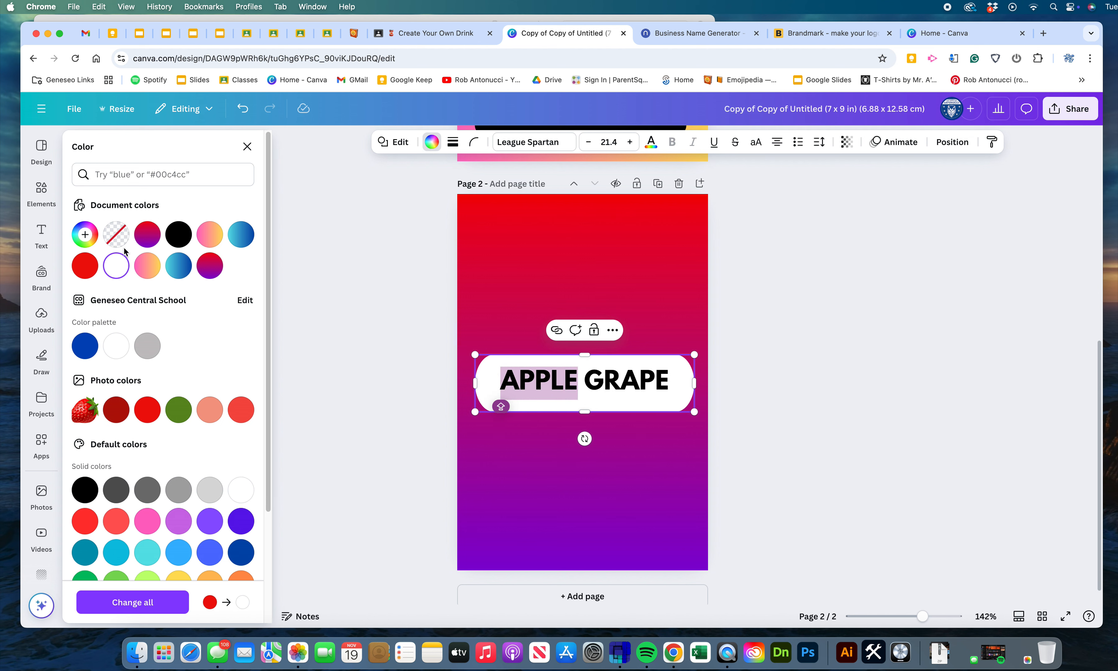
pyautogui.click(117, 410)
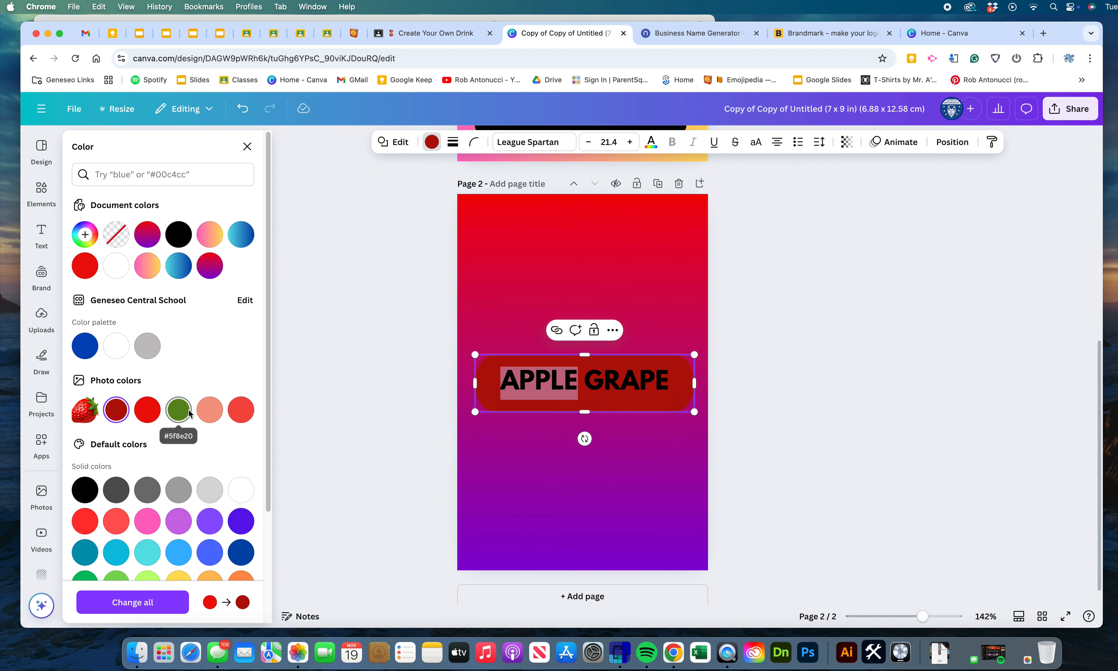
pyautogui.press('super+z')
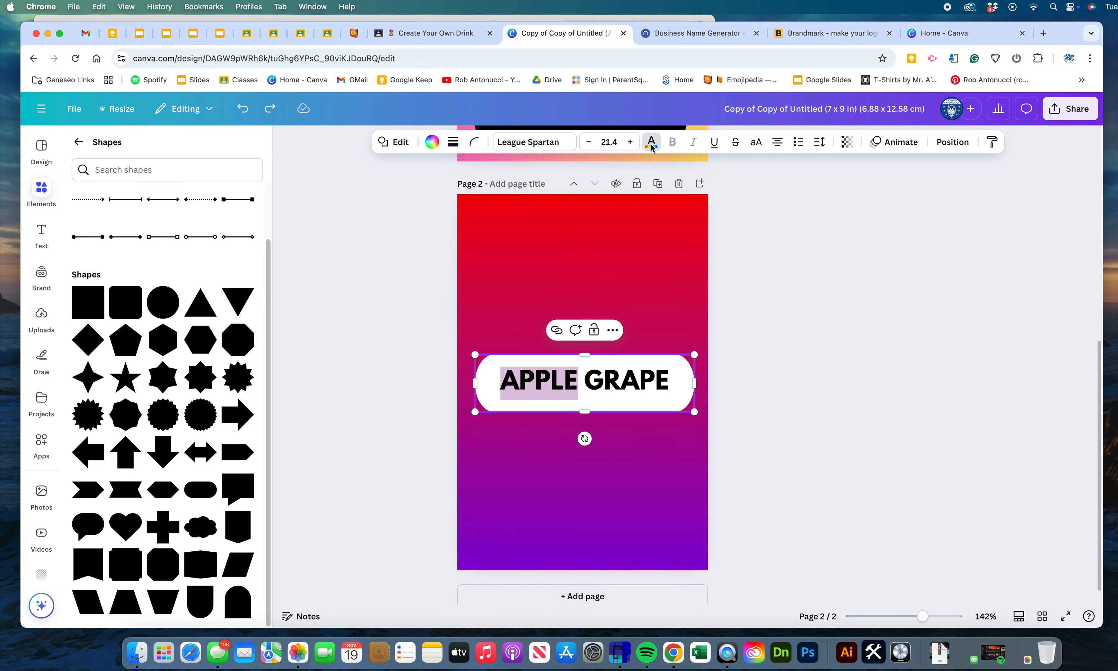
pyautogui.click(650, 143)
pyautogui.click(119, 382)
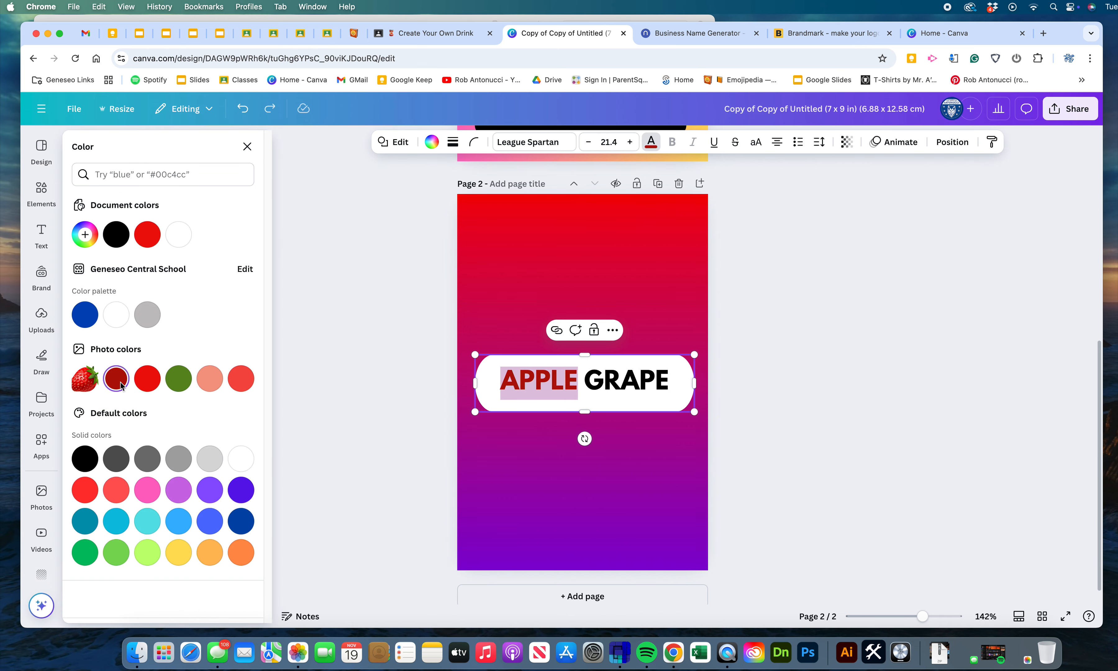
# - Color the word GRAPE light purple from the default solid colors
pyautogui.click(584, 384)
pyautogui.moveTo(583, 381); pyautogui.dragTo(670, 384)
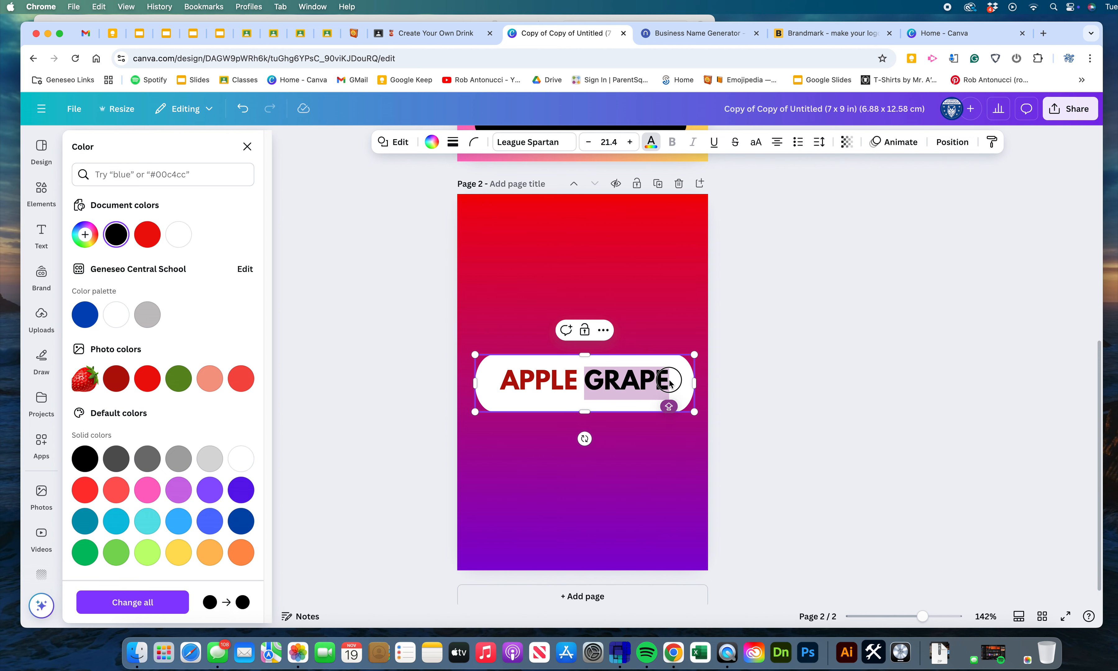
pyautogui.click(652, 141)
pyautogui.click(652, 140)
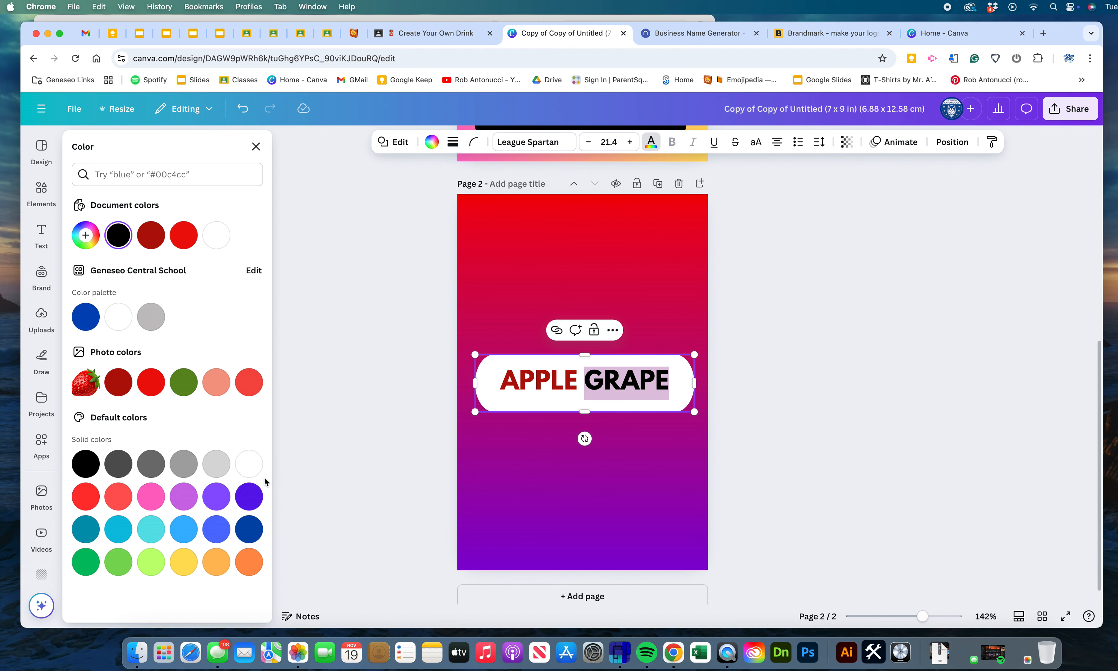
pyautogui.click(219, 499)
pyautogui.click(933, 474)
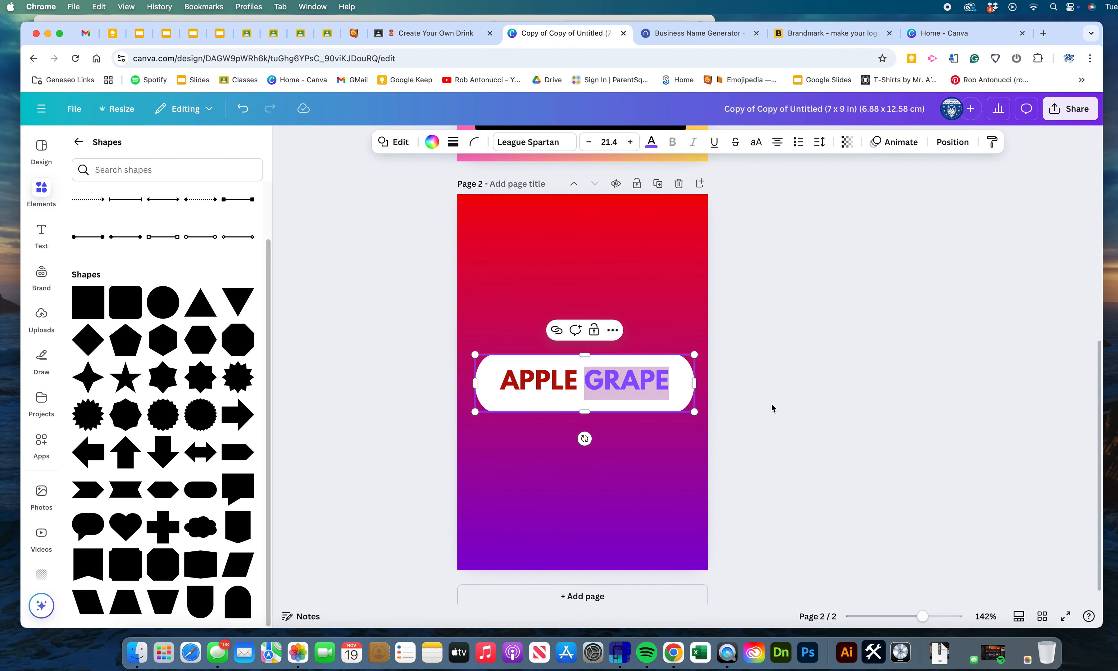
pyautogui.click(803, 406)
# - Try the flavor label near the top of page 2, undo that move and recheck the requirements on page 1
pyautogui.moveTo(656, 402); pyautogui.dragTo(658, 268)
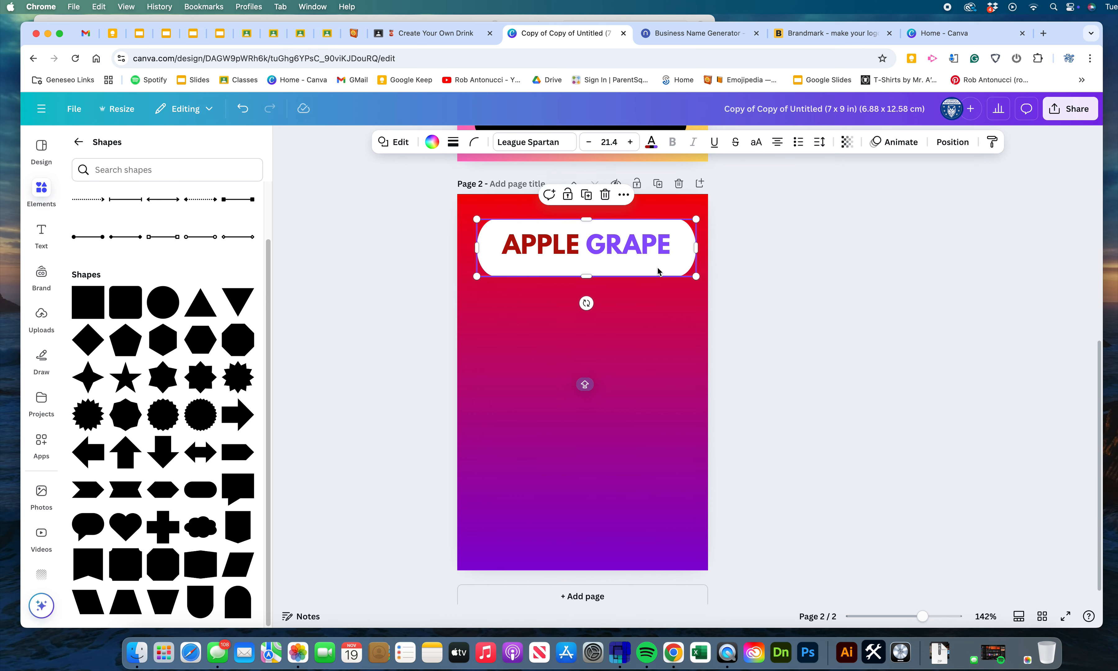
pyautogui.press('super+z')
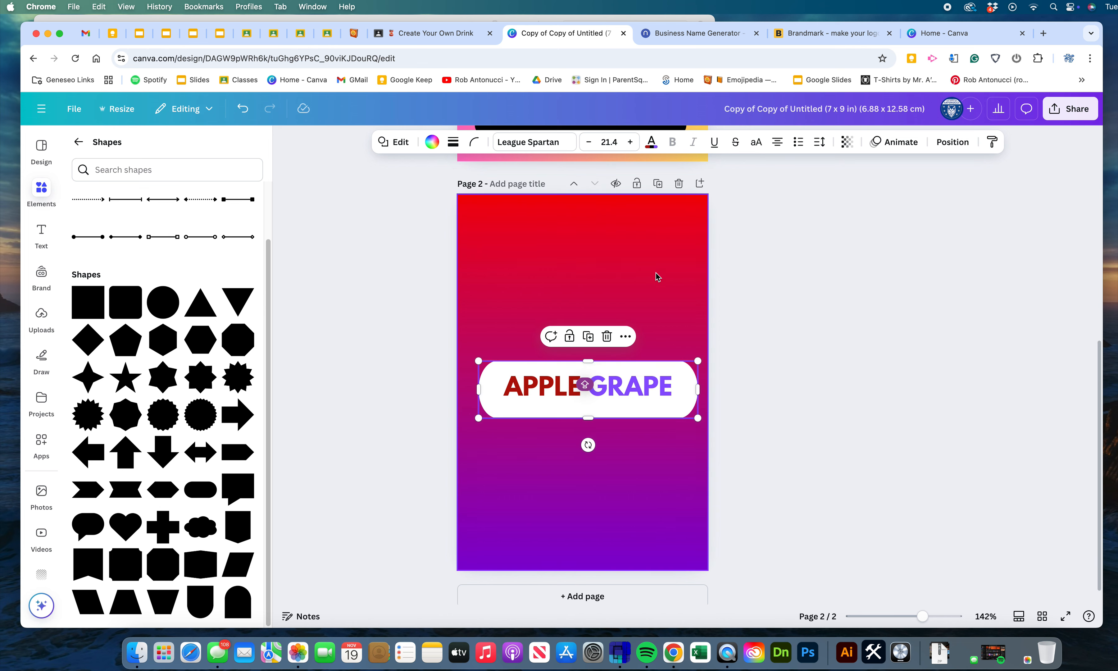
pyautogui.scroll(10, 852, 289)
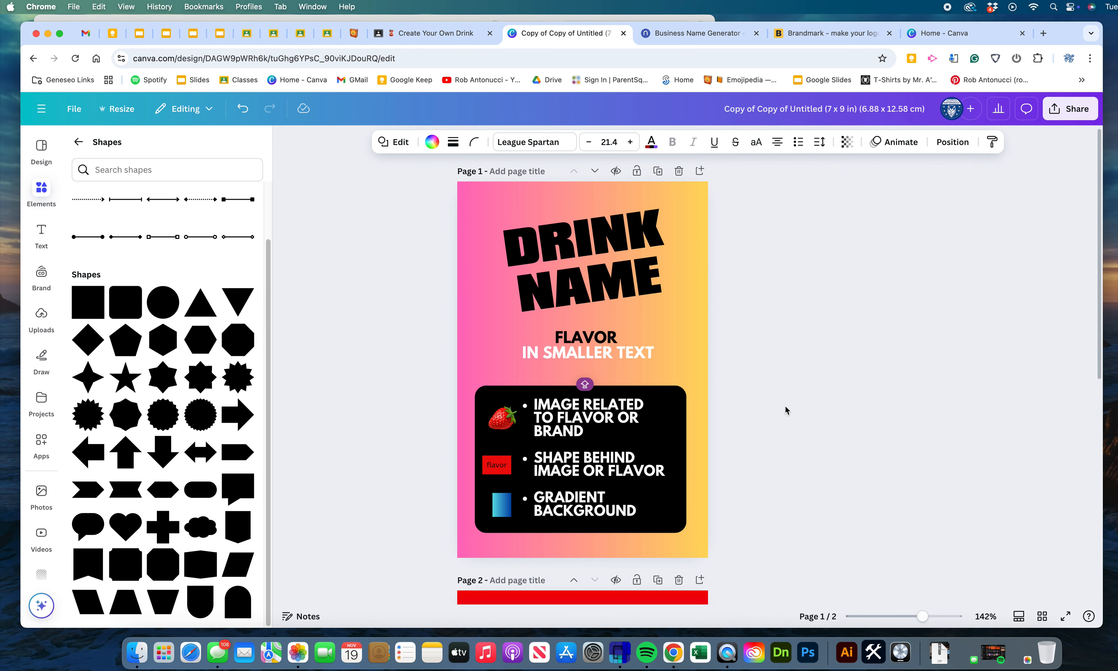
pyautogui.scroll(-1, 786, 410)
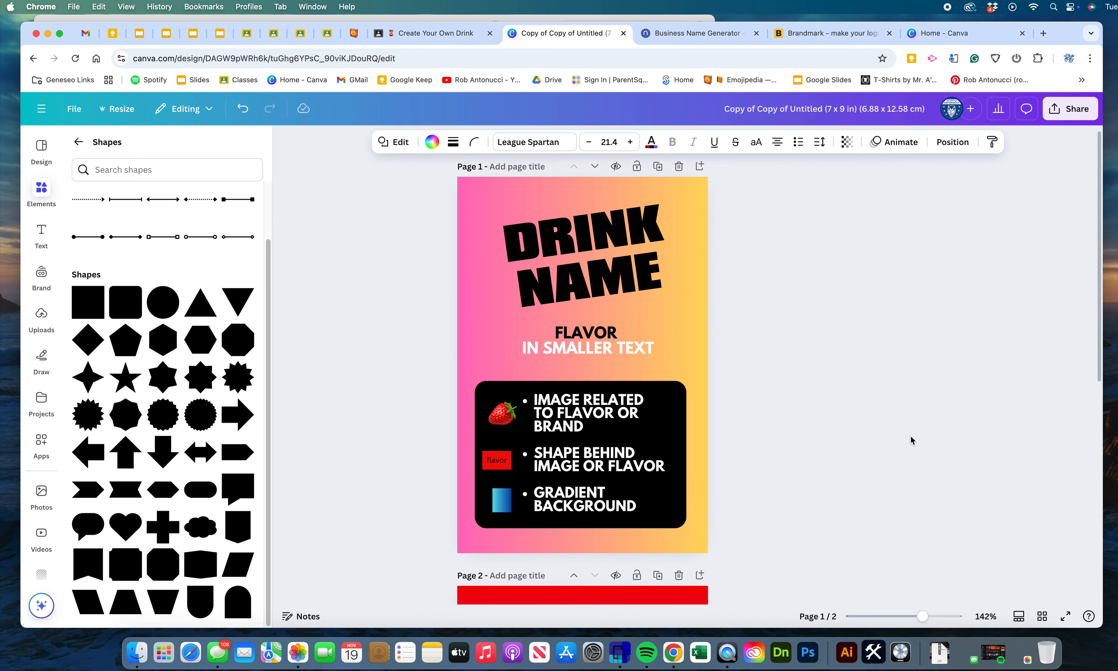
pyautogui.scroll(-8, 912, 440)
# - Set the whole APPLE GRAPE text to size 16.4 and shrink its white shape around it, centered slightly below mid-page
pyautogui.moveTo(588, 425); pyautogui.dragTo(587, 415)
pyautogui.doubleClick(632, 386)
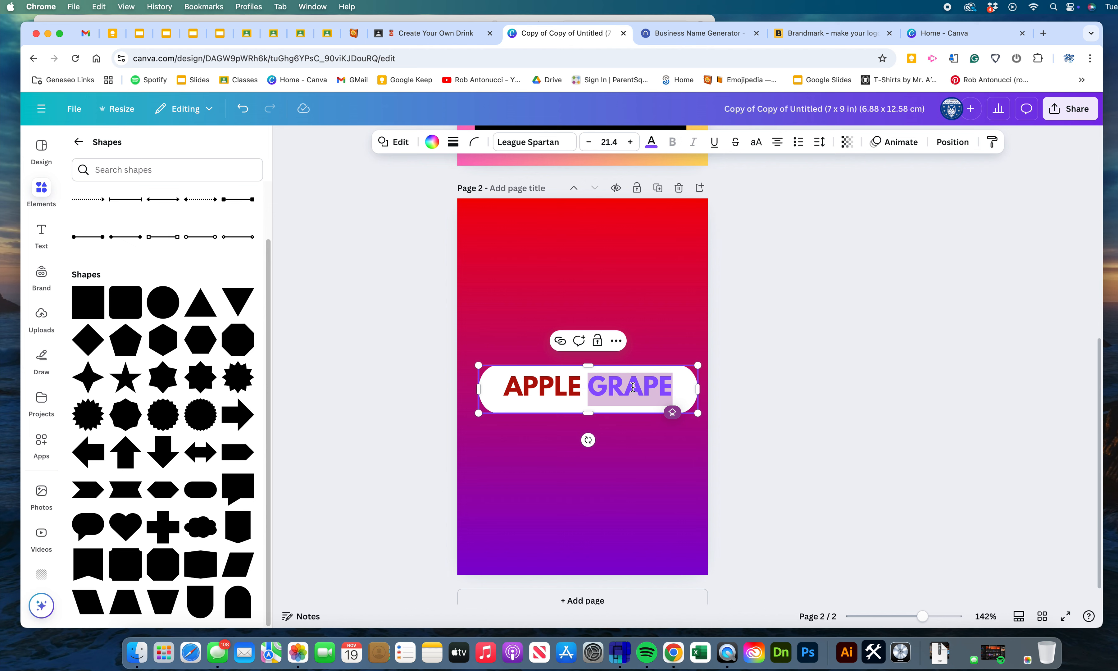
pyautogui.click(673, 386)
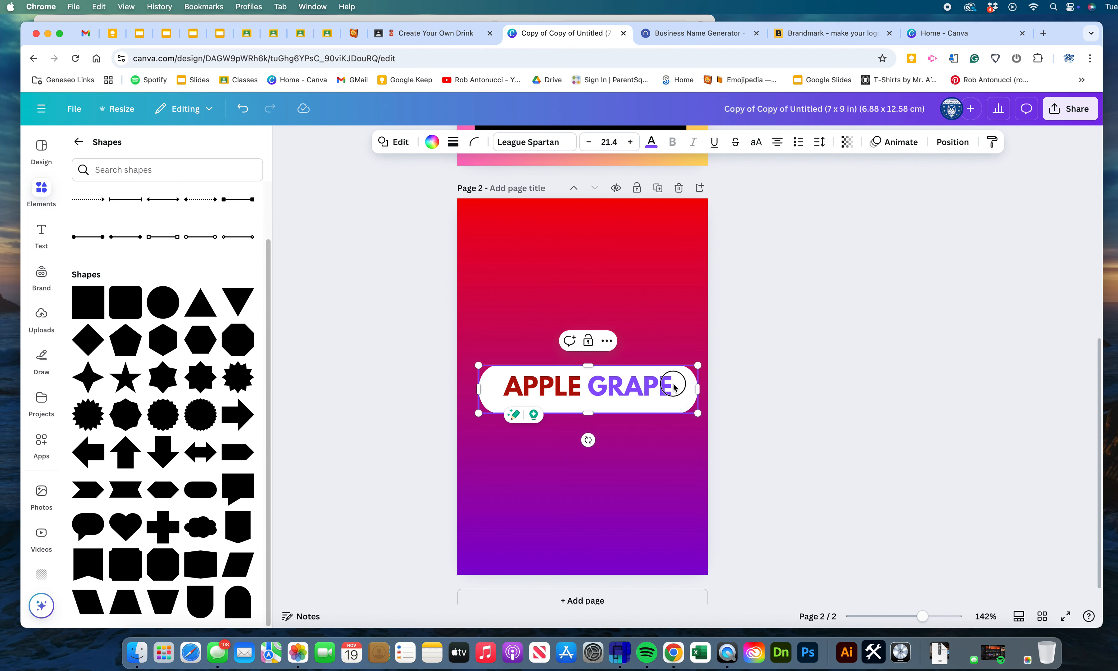
pyautogui.press('super+a')
pyautogui.click(589, 142)
pyautogui.click(587, 141)
pyautogui.click(585, 142)
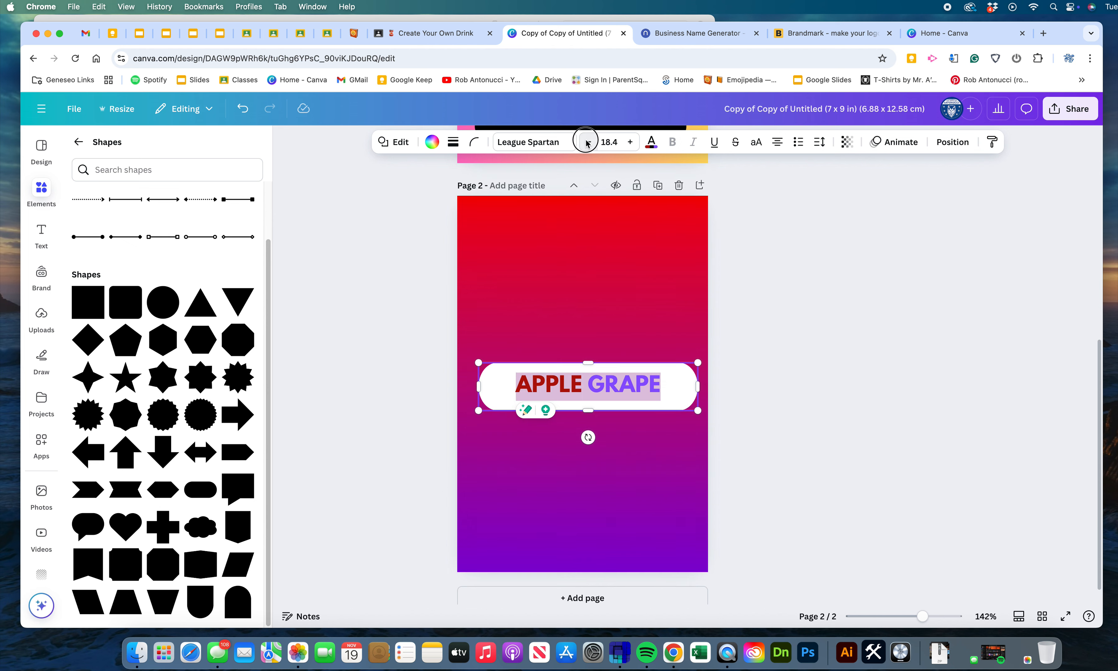
pyautogui.click(586, 142)
pyautogui.click(585, 142)
pyautogui.moveTo(698, 388); pyautogui.dragTo(633, 407)
pyautogui.click(851, 388)
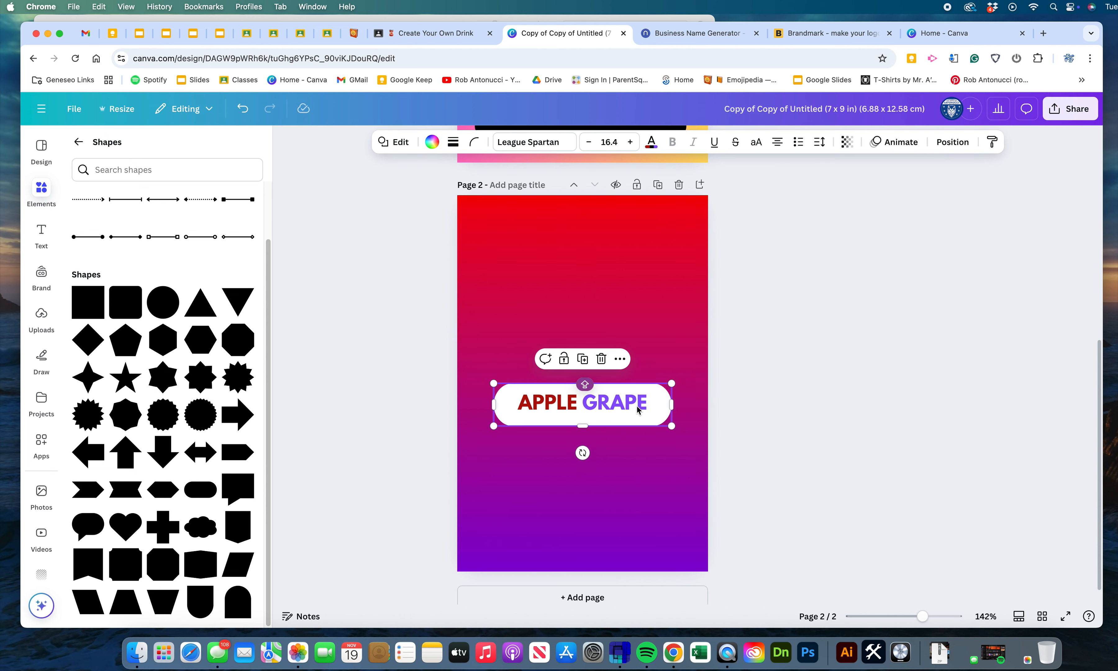
# - Search the elements library for "apple" and add the red apple photo with the green leaf to page 2
pyautogui.click(811, 376)
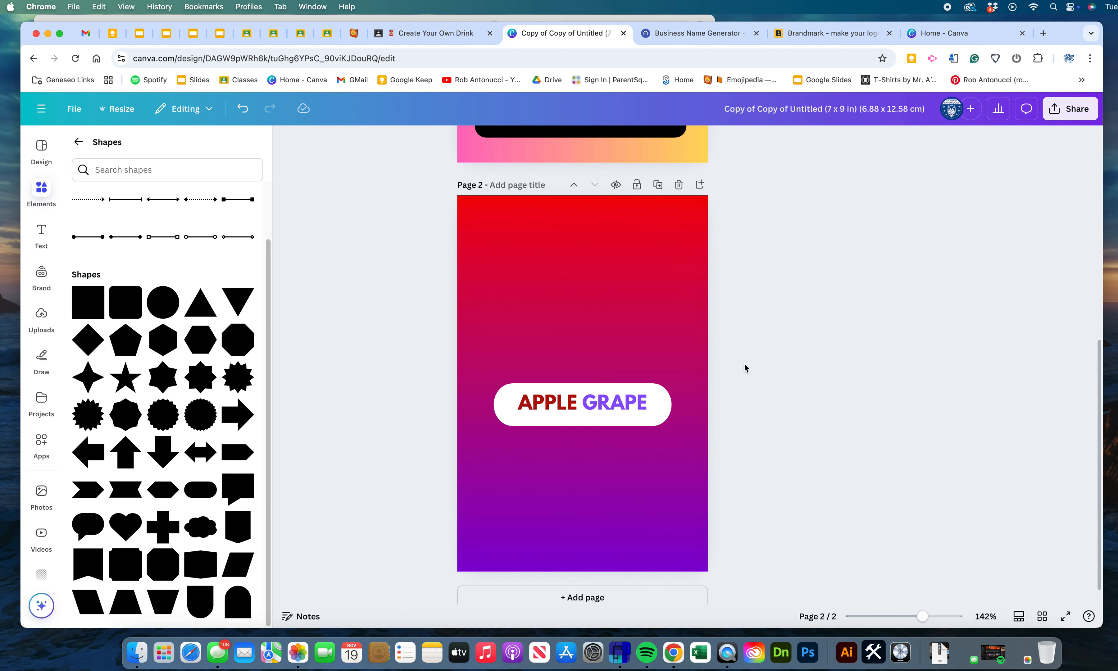
pyautogui.click(41, 188)
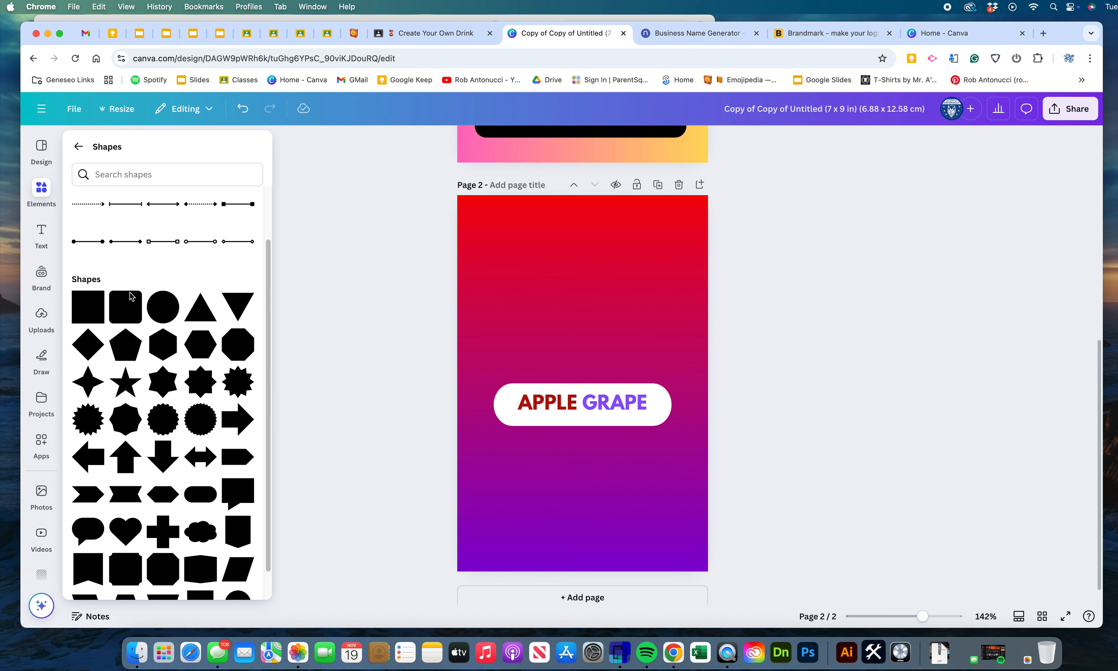
pyautogui.click(78, 146)
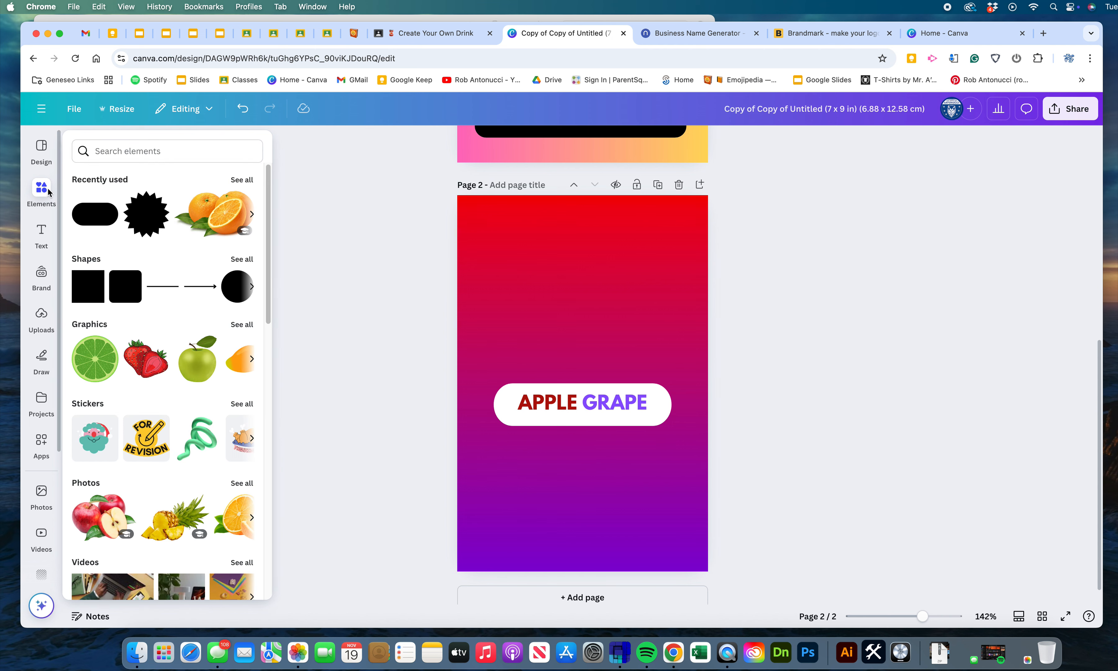
pyautogui.click(158, 151)
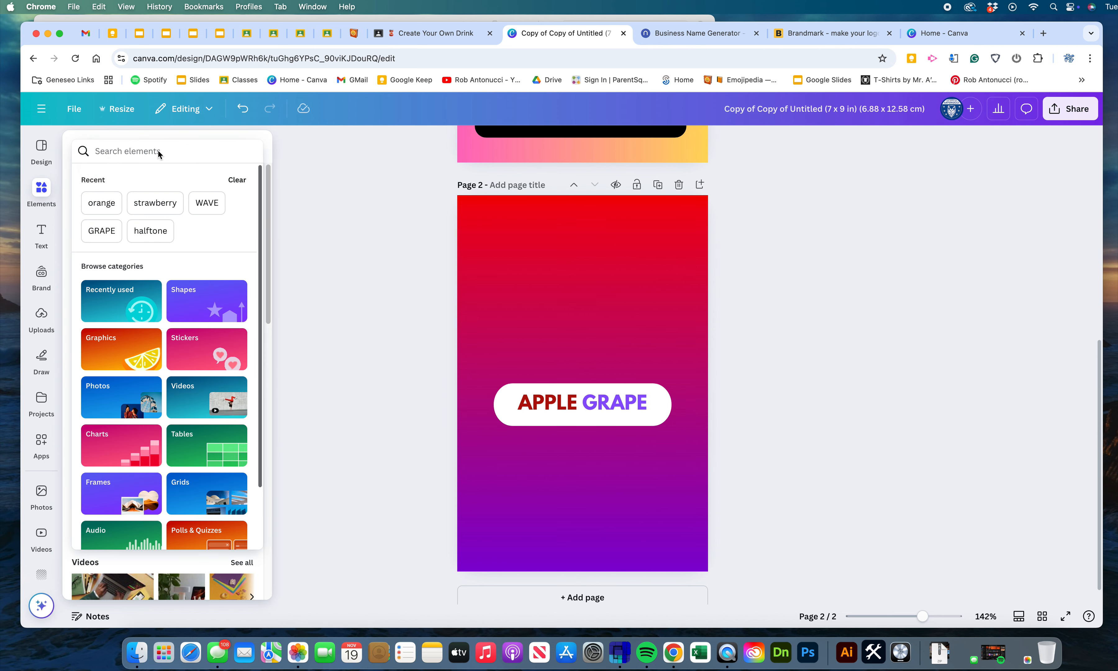
pyautogui.write('apple')
pyautogui.press('Return')
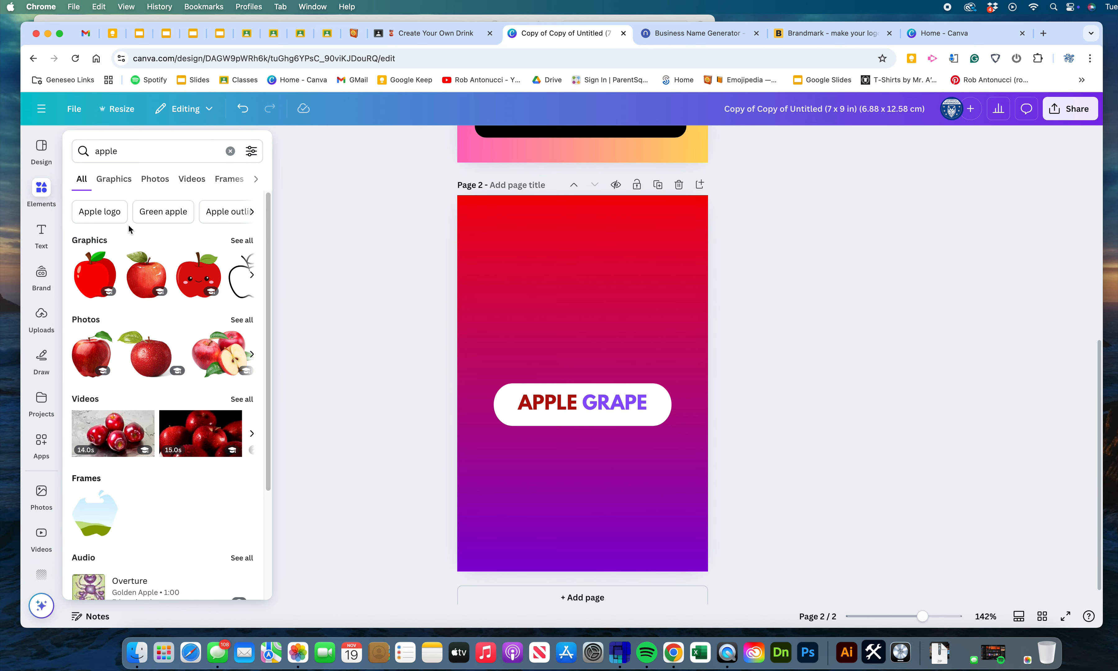
pyautogui.moveTo(159, 371)
pyautogui.moveTo(152, 361); pyautogui.dragTo(582, 467)
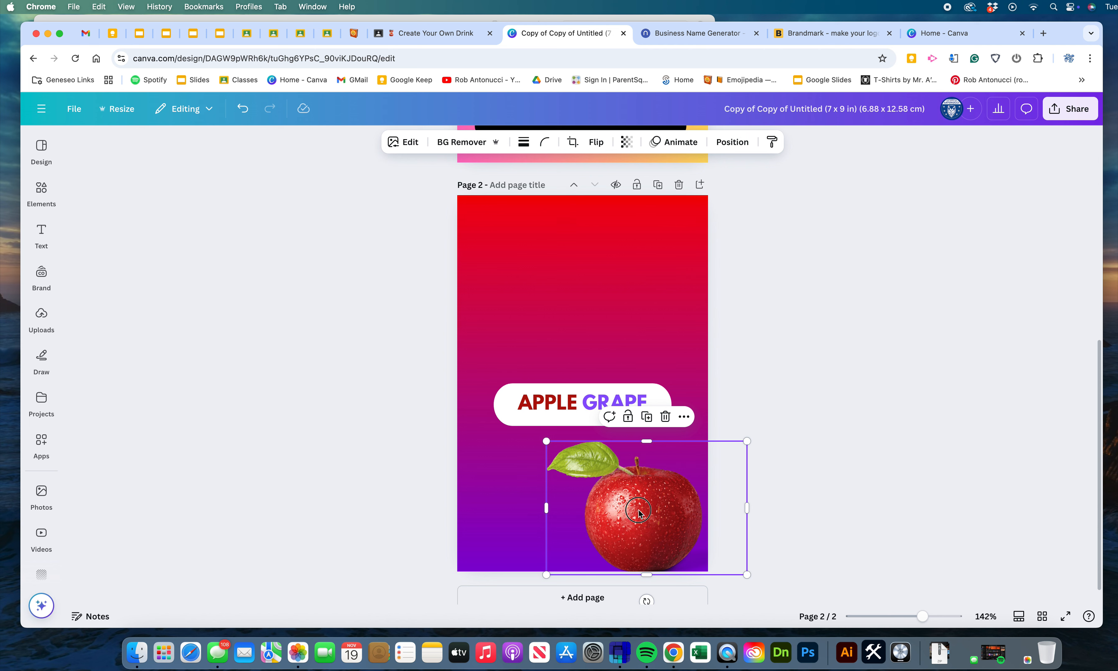
# - Shrink the apple photo slightly and position it below the APPLE GRAPE label, toward the page's left edge
pyautogui.moveTo(638, 513); pyautogui.dragTo(609, 456)
pyautogui.moveTo(669, 414); pyautogui.dragTo(652, 428)
pyautogui.moveTo(553, 489); pyautogui.dragTo(541, 498)
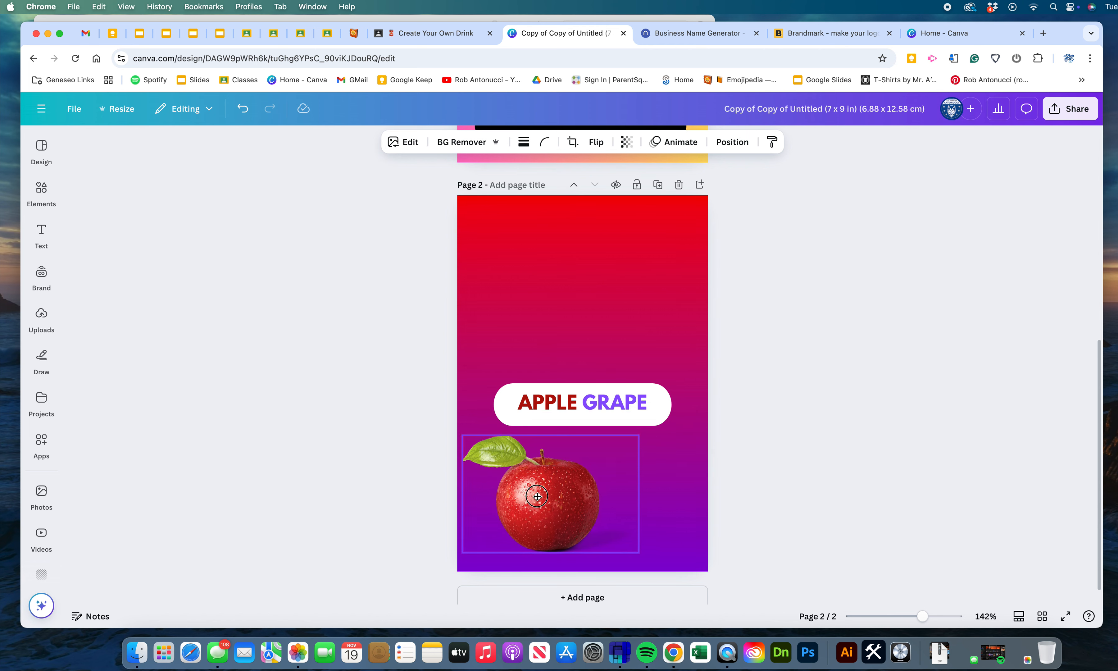
pyautogui.click(776, 431)
# - Search the elements library for "grape" and add the purple grape bunch photo with green leaves to page 2
pyautogui.click(40, 187)
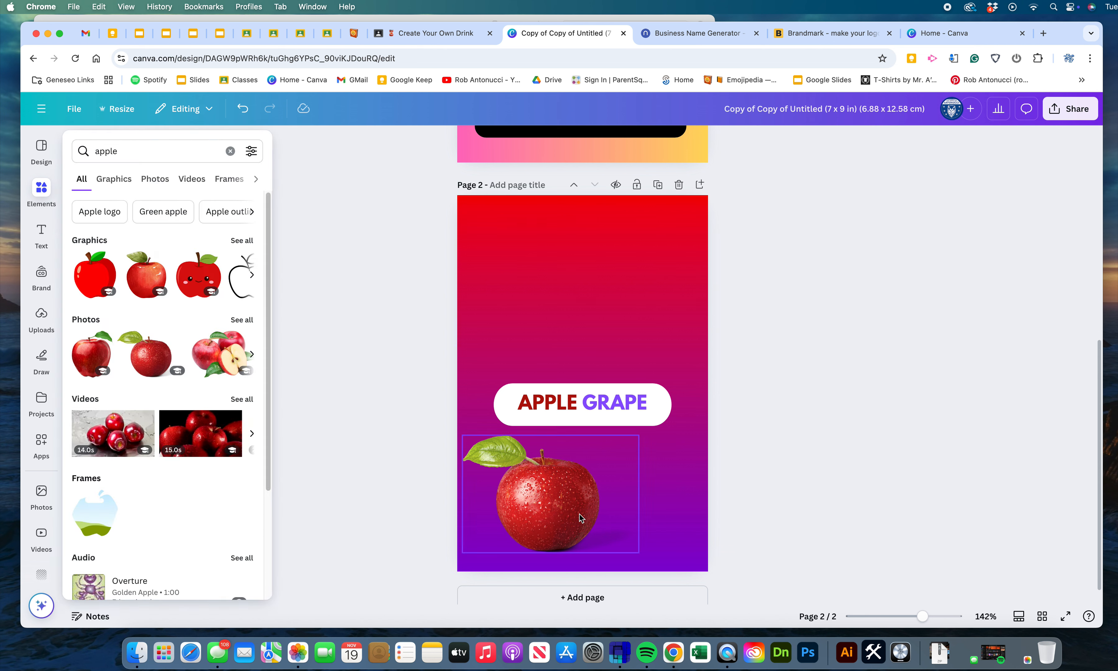
pyautogui.click(41, 191)
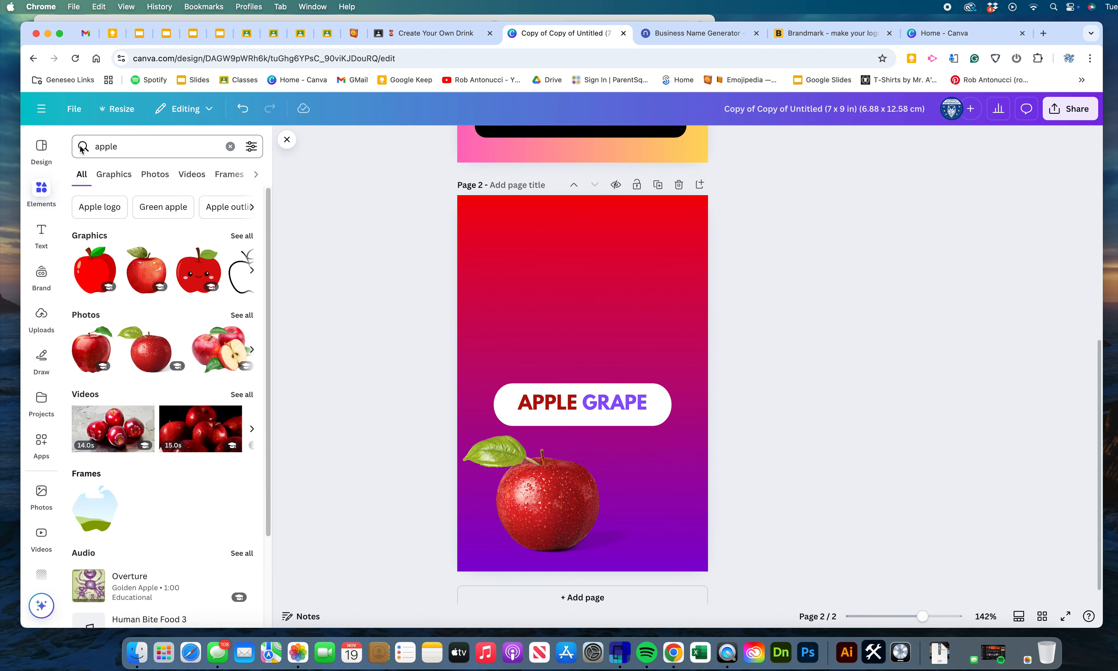
pyautogui.click(231, 146)
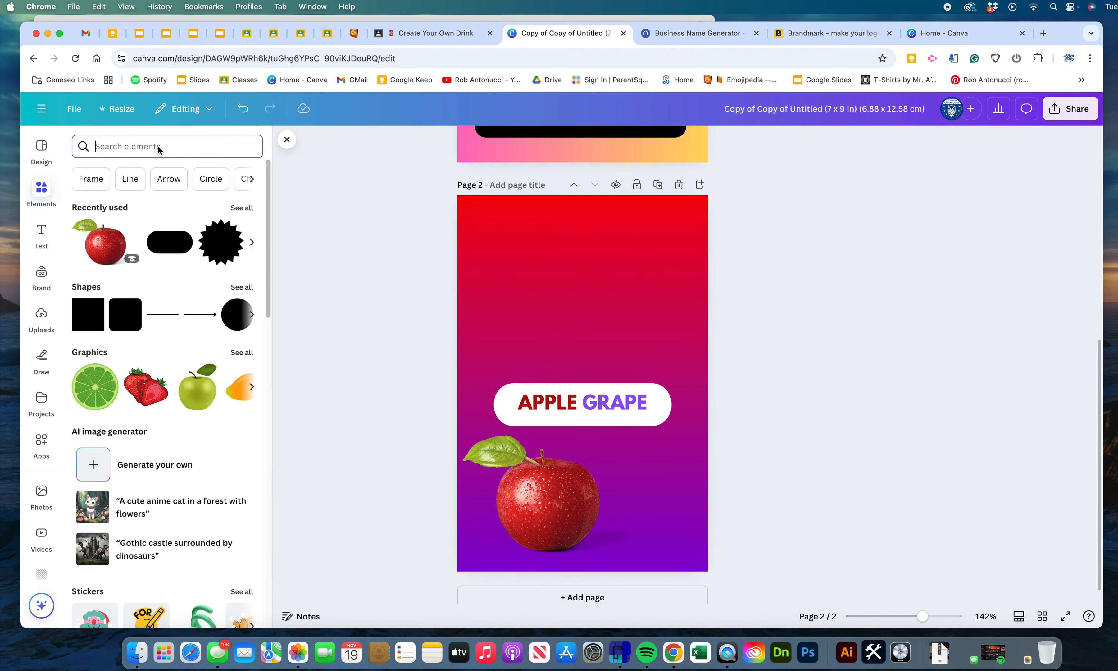
pyautogui.write('grape')
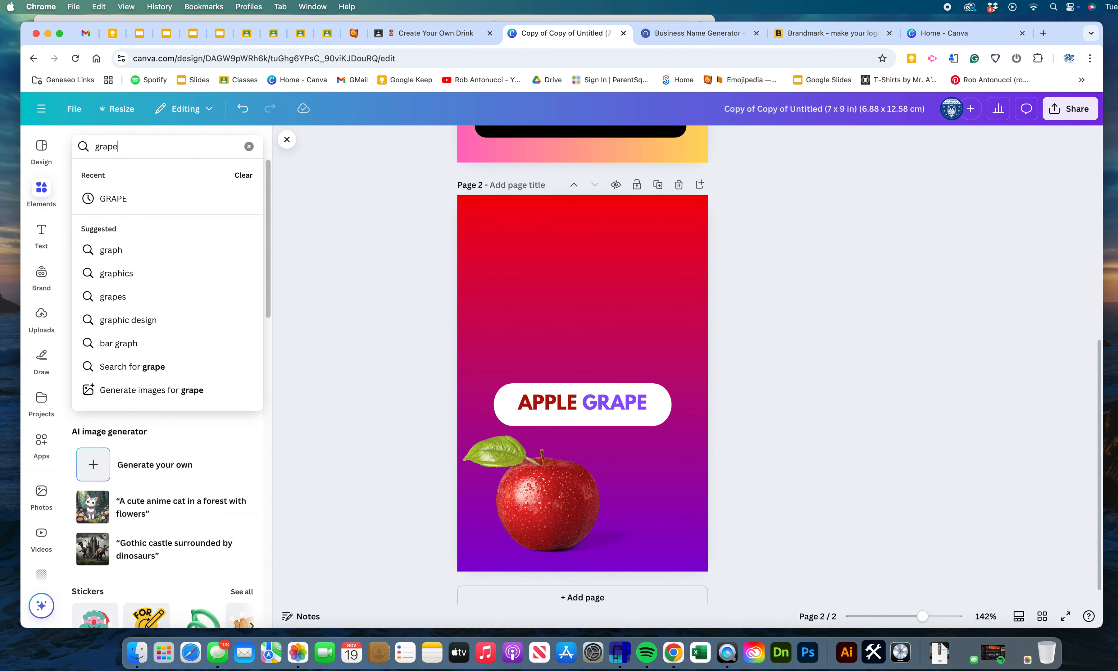
pyautogui.press('Return')
pyautogui.moveTo(146, 239)
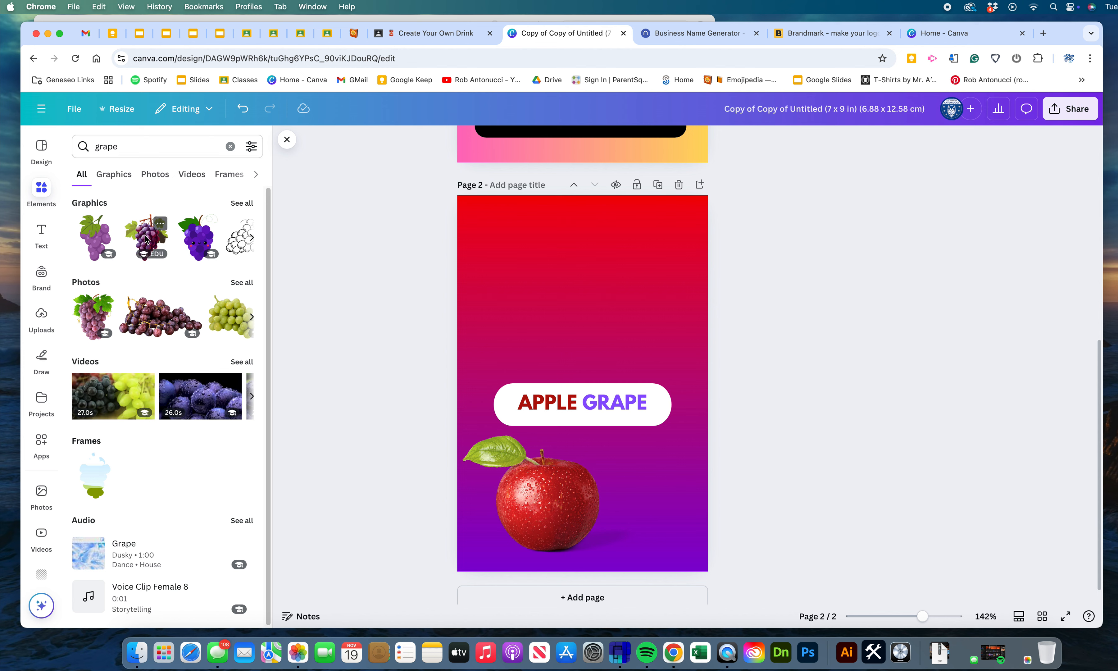
pyautogui.click(90, 321)
# - Shrink the grapes to about 3.42 by 3.73 cm, rotate them about 40° and place them overlapping the apple's right side
pyautogui.moveTo(684, 275); pyautogui.dragTo(590, 376)
pyautogui.moveTo(550, 423); pyautogui.dragTo(655, 488)
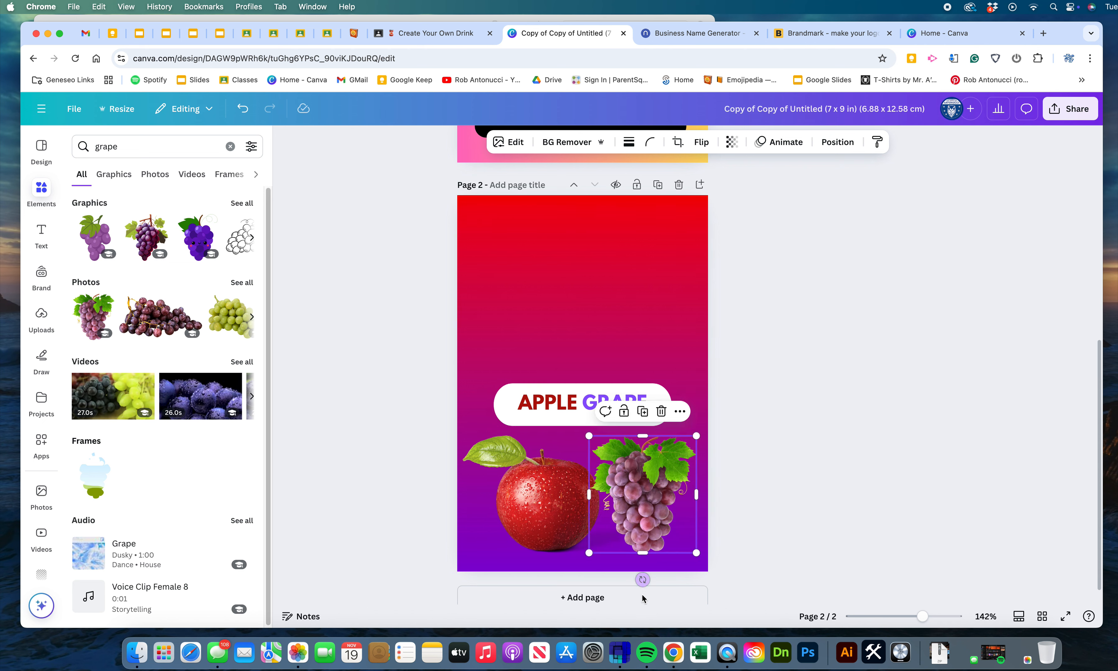
pyautogui.moveTo(641, 579); pyautogui.dragTo(590, 577)
pyautogui.moveTo(647, 484); pyautogui.dragTo(628, 489)
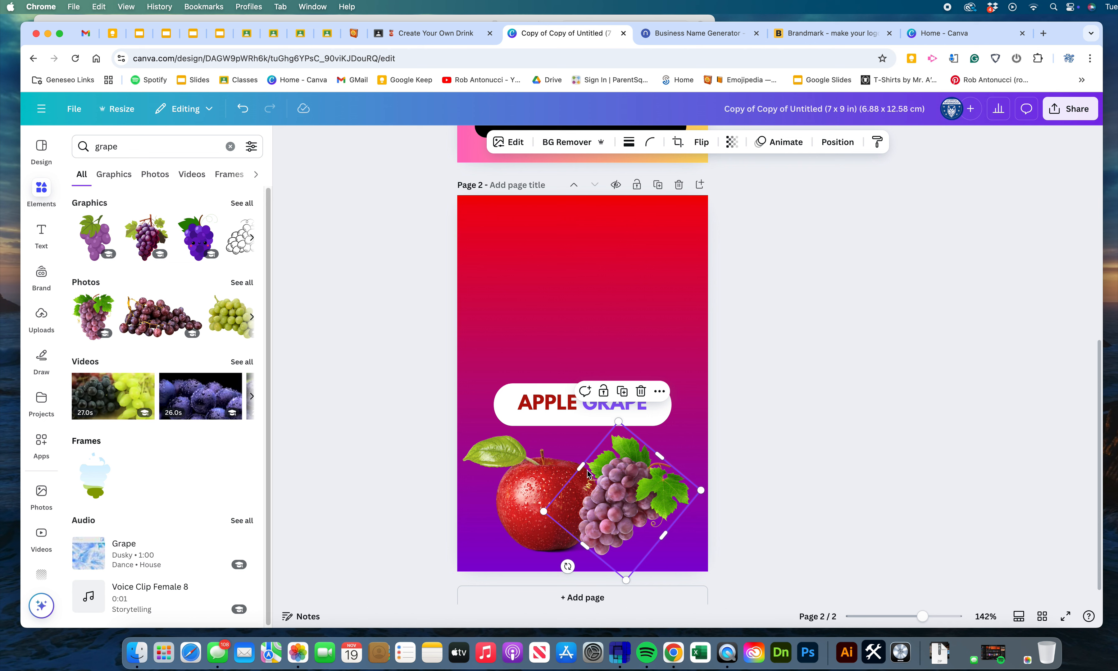
# - Try sending the grapes to the back, undo that, and move them one layer backward behind the apple
pyautogui.click(837, 142)
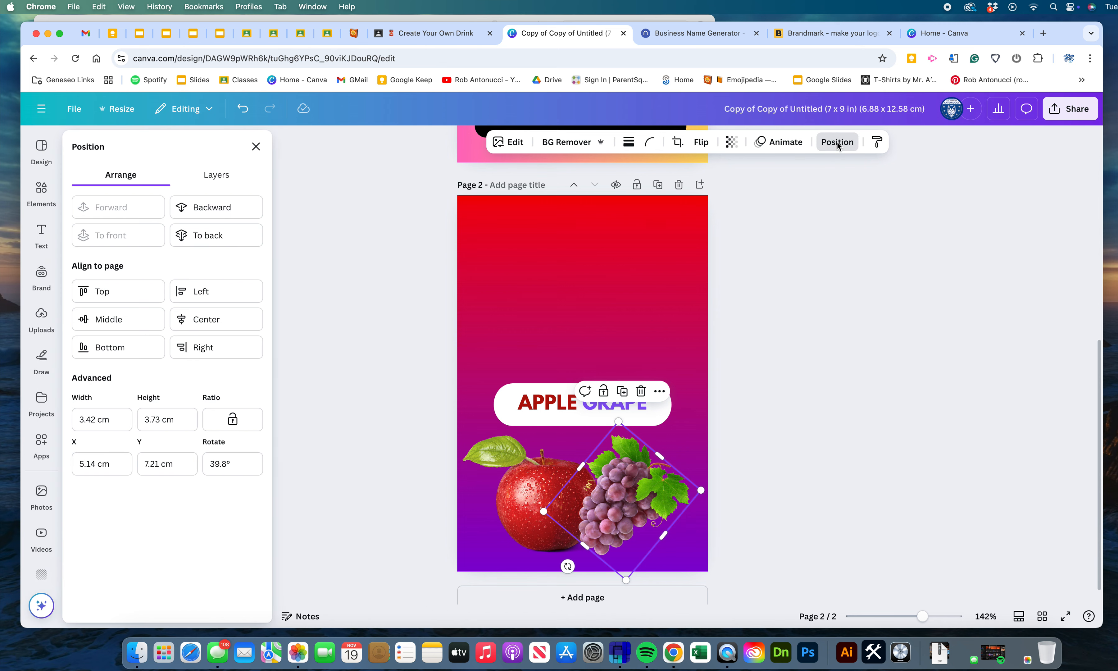
pyautogui.click(217, 235)
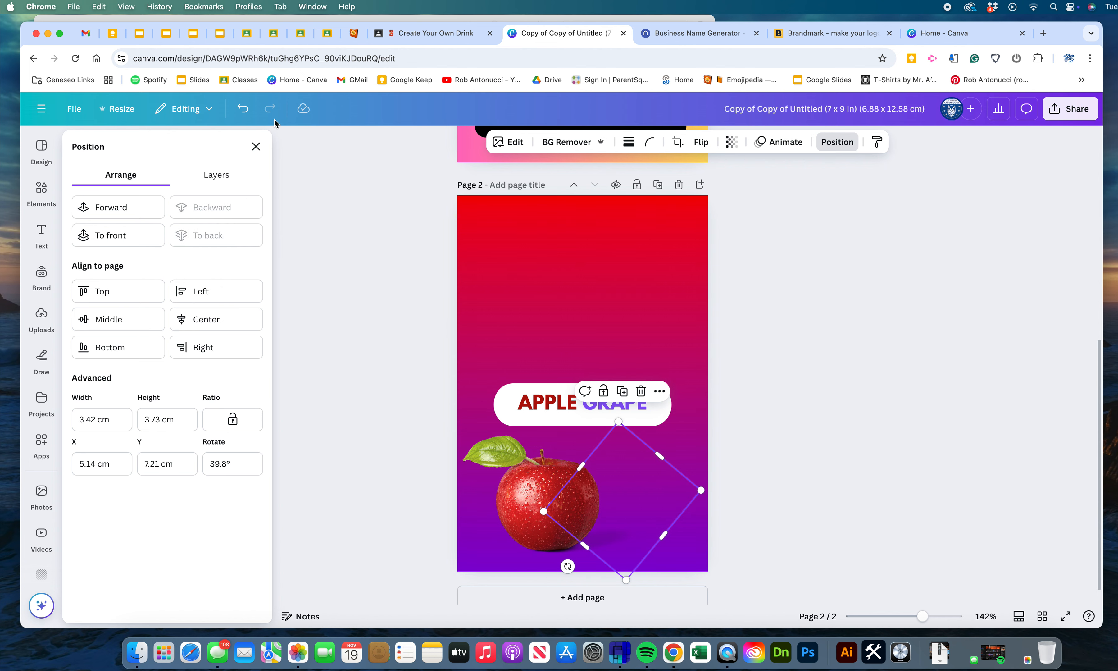
pyautogui.click(241, 112)
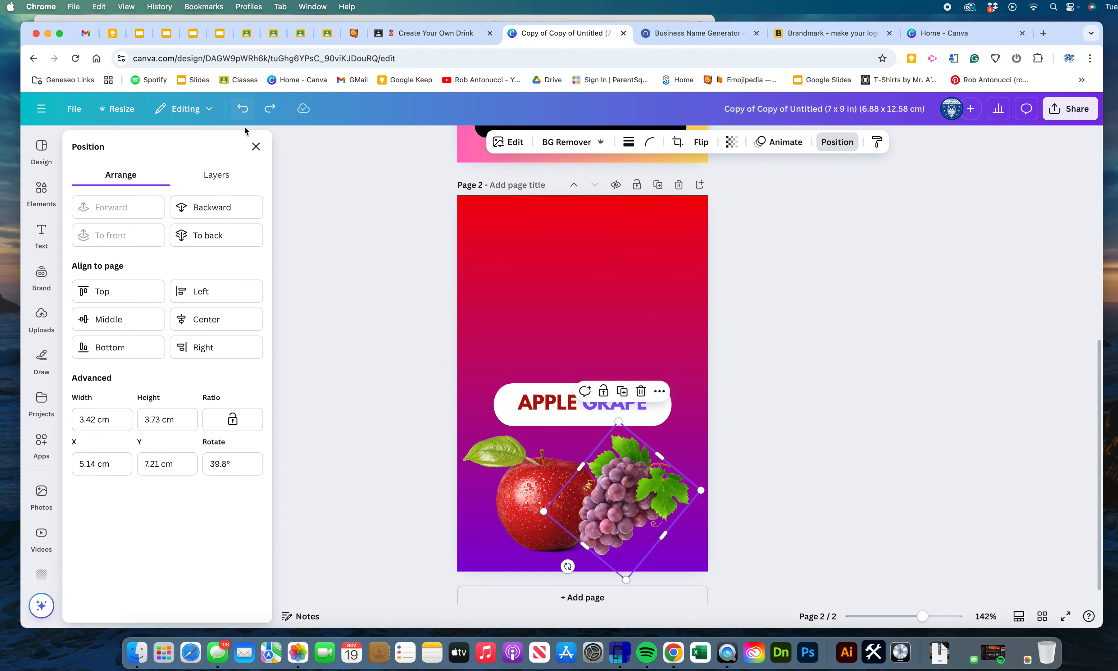
pyautogui.click(222, 207)
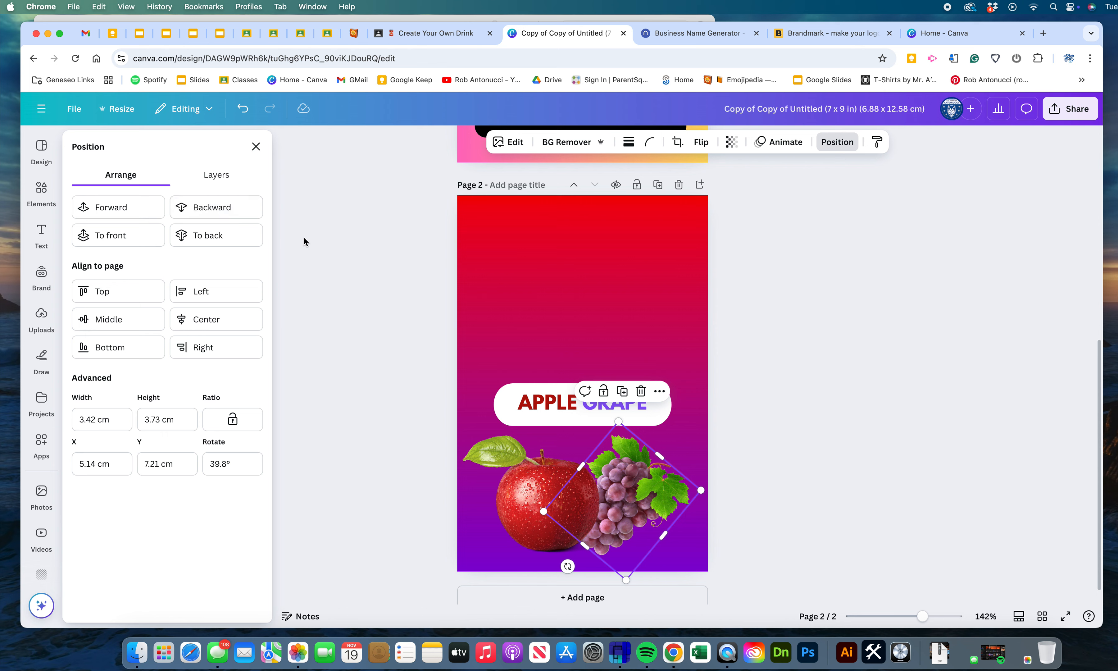
pyautogui.click(789, 507)
pyautogui.click(853, 482)
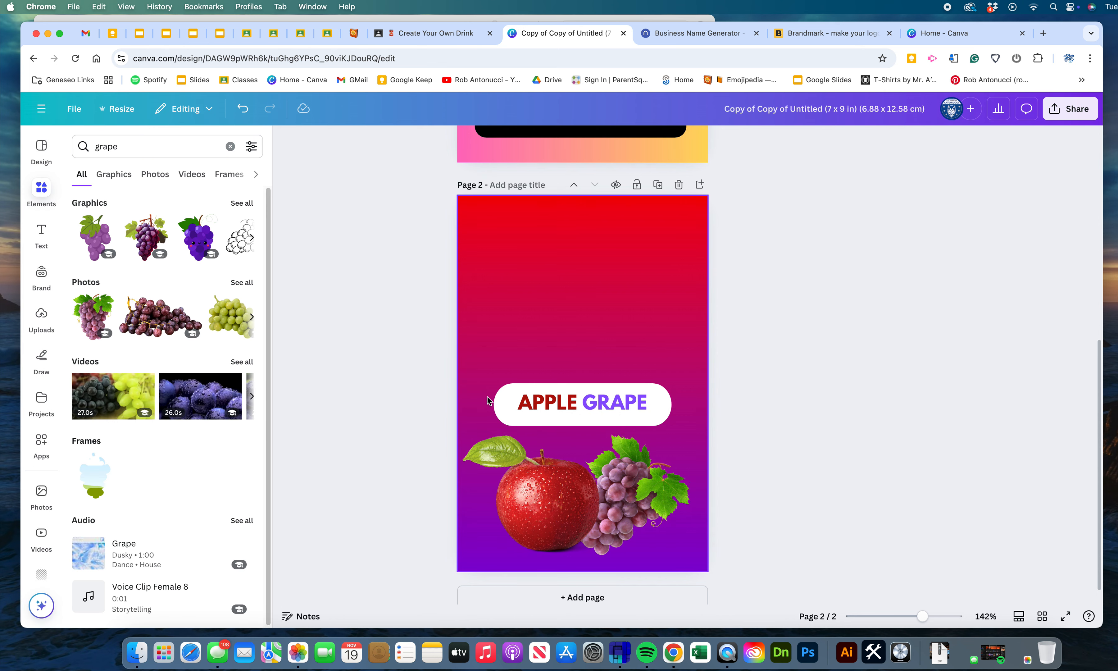
# - Browse the alternative shapes available for the APPLE GRAPE label's background
pyautogui.click(500, 402)
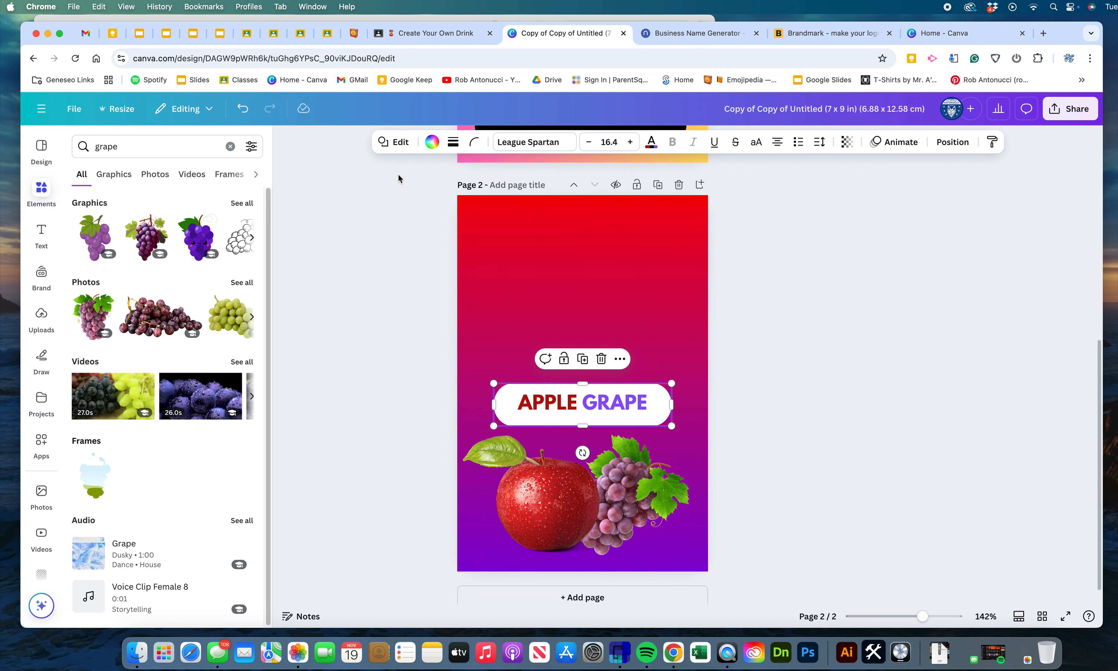
pyautogui.click(396, 144)
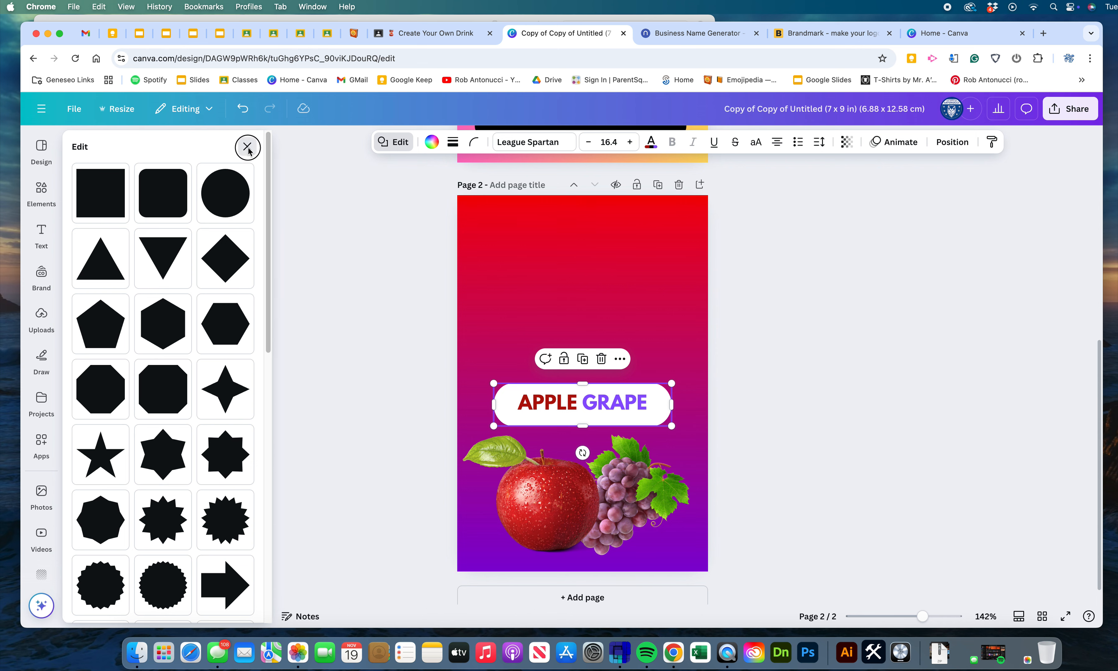
pyautogui.click(247, 146)
pyautogui.click(396, 145)
pyautogui.scroll(-10, 163, 508)
pyautogui.scroll(10, 163, 509)
pyautogui.click(247, 147)
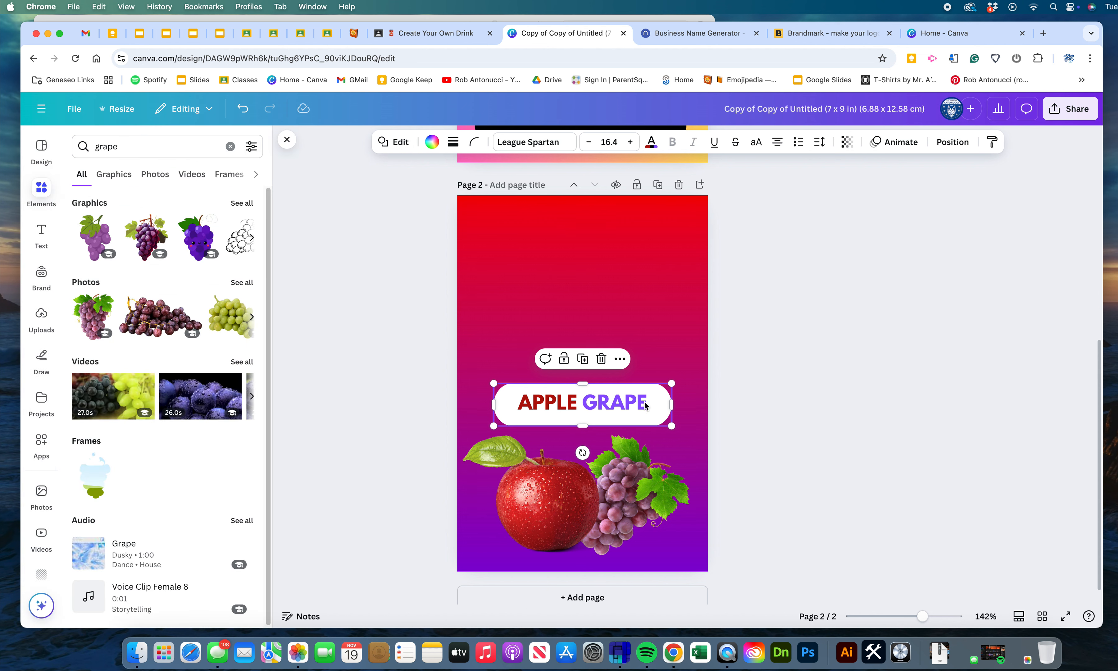
pyautogui.click(878, 399)
# - Give the APPLE GRAPE label's shape a solid border with a weight of 6
pyautogui.click(551, 400)
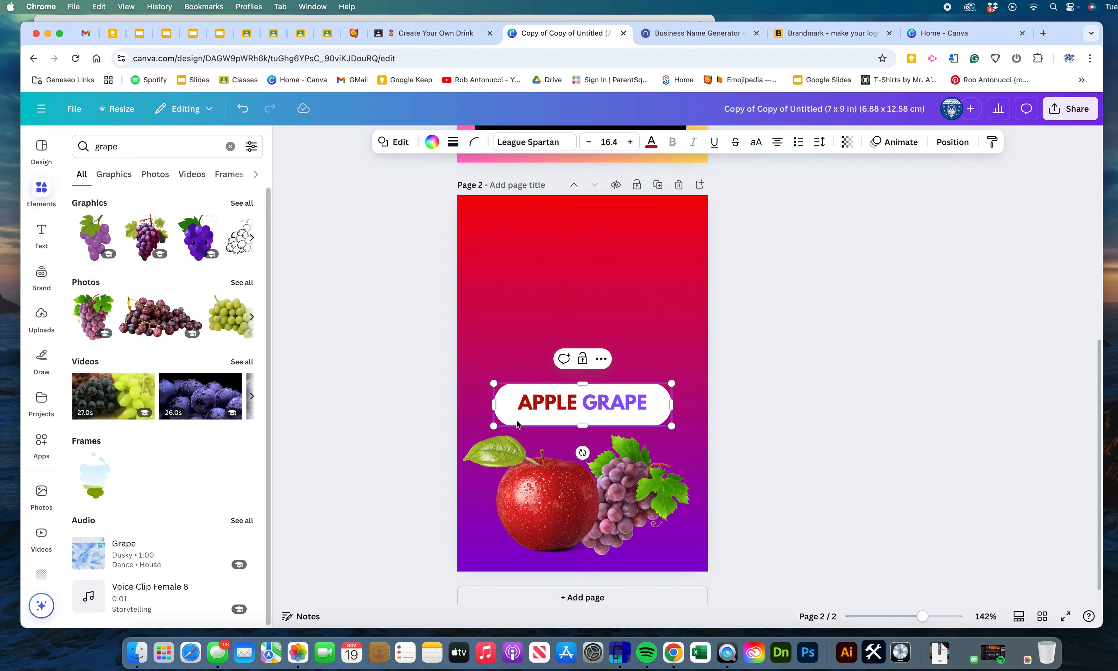
pyautogui.click(453, 144)
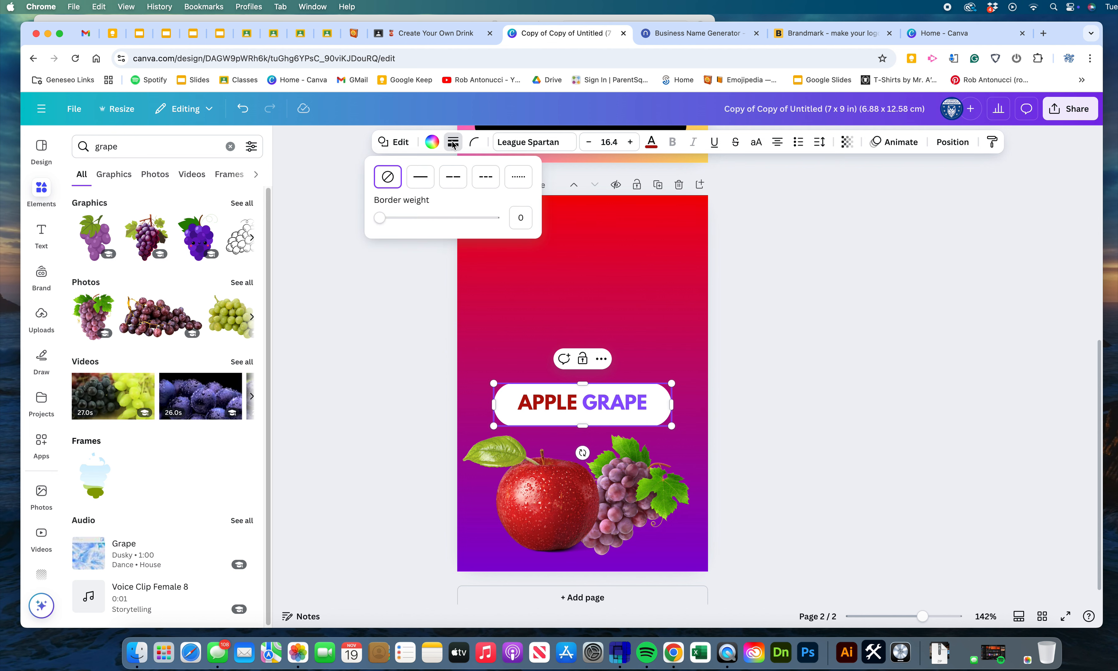
pyautogui.click(424, 181)
pyautogui.moveTo(380, 217); pyautogui.dragTo(386, 221)
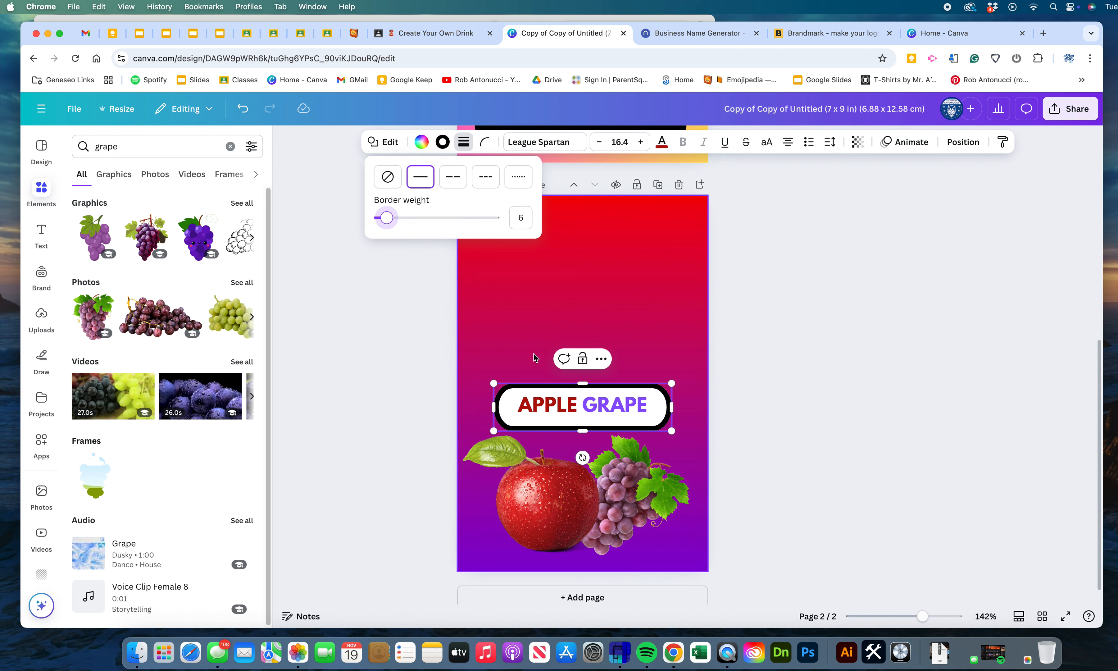
# - Color the label's border purple #8c52ff from the document colors
pyautogui.click(443, 142)
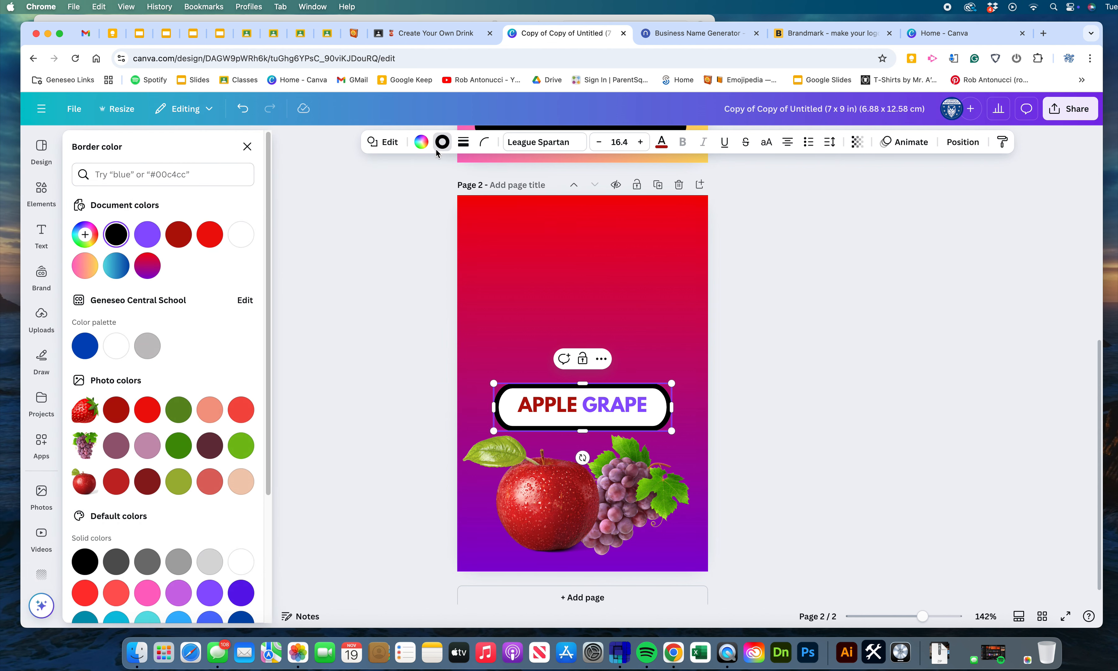
pyautogui.click(148, 234)
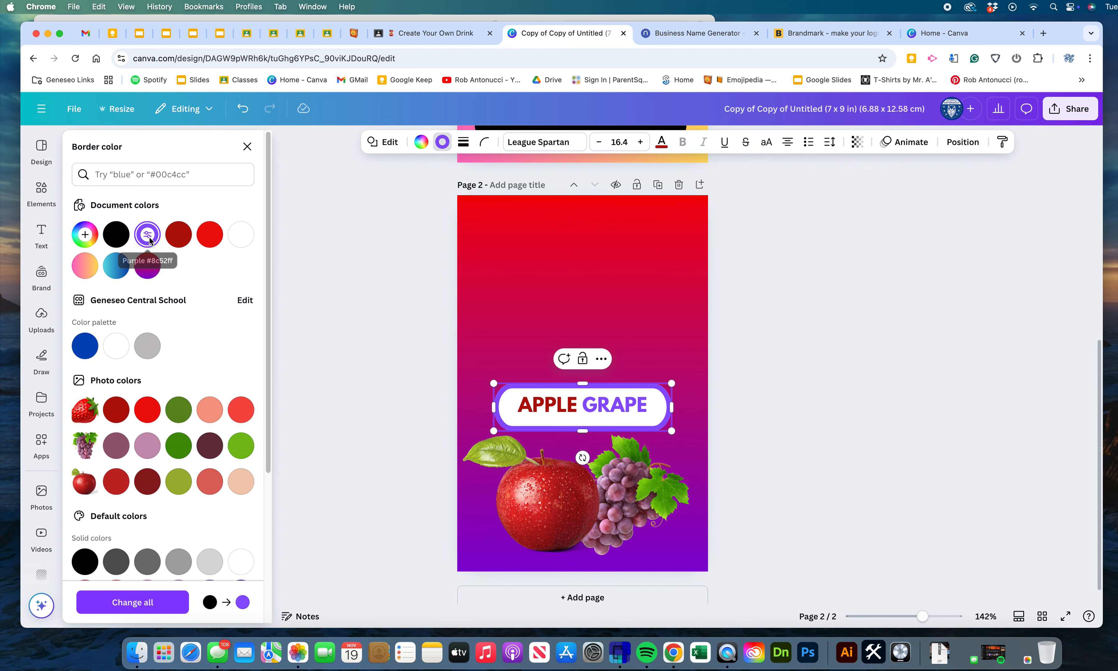
pyautogui.click(317, 332)
pyautogui.click(316, 331)
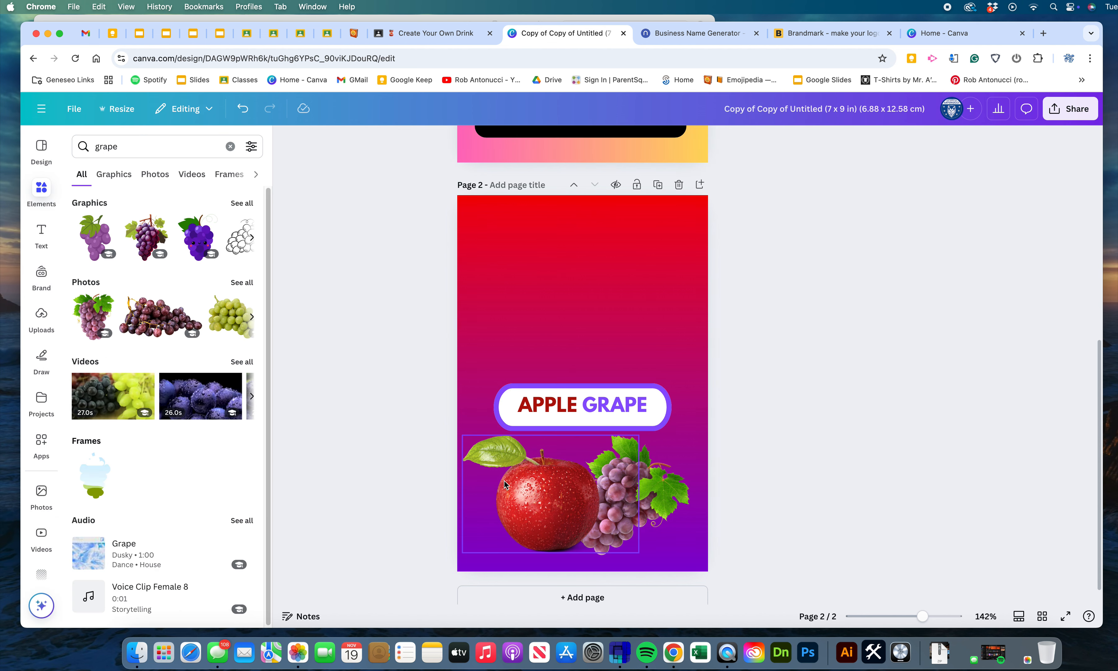
# - Shift the grapes slightly to the right and compare the page 2 design with the requirements on page 1
pyautogui.click(659, 503)
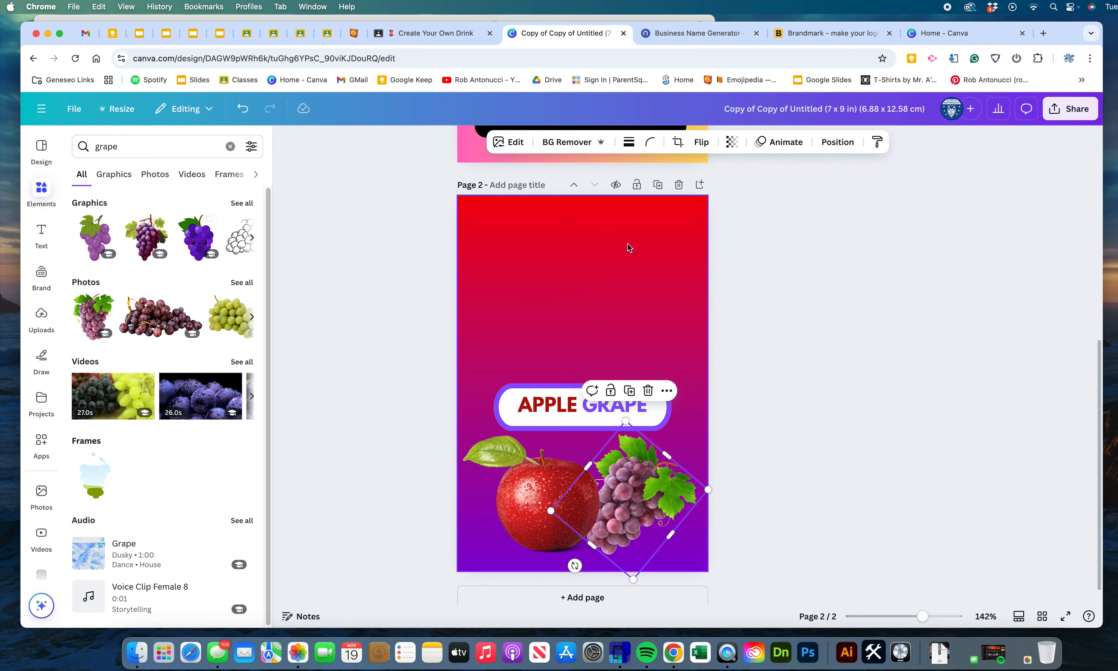
pyautogui.scroll(5, 803, 373)
pyautogui.scroll(3, 804, 373)
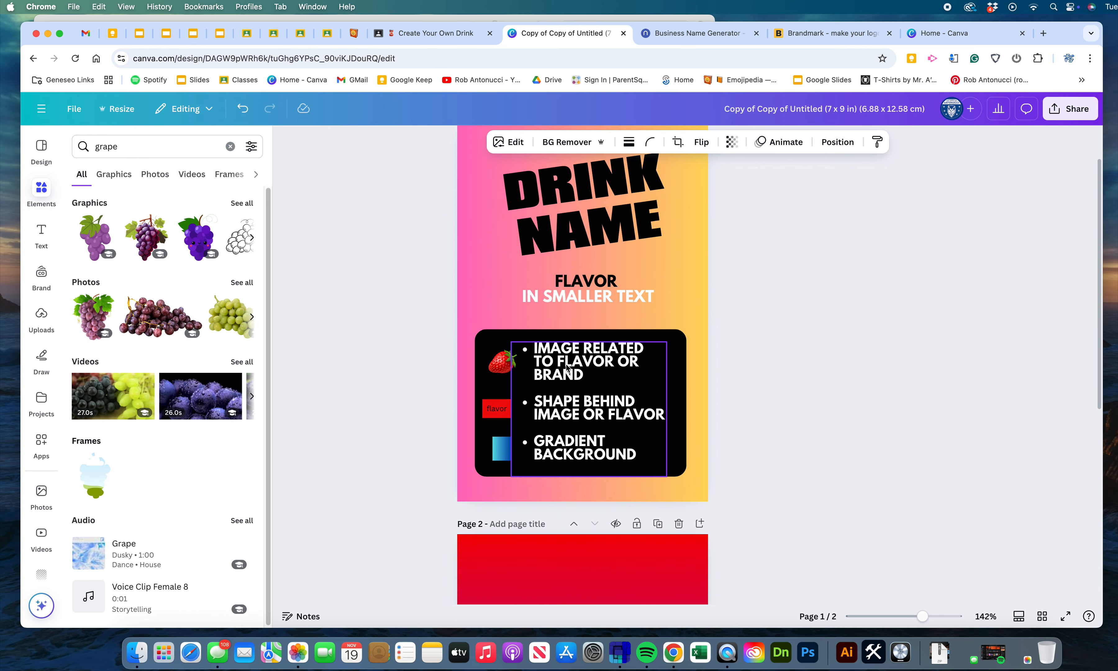
pyautogui.scroll(-8, 726, 401)
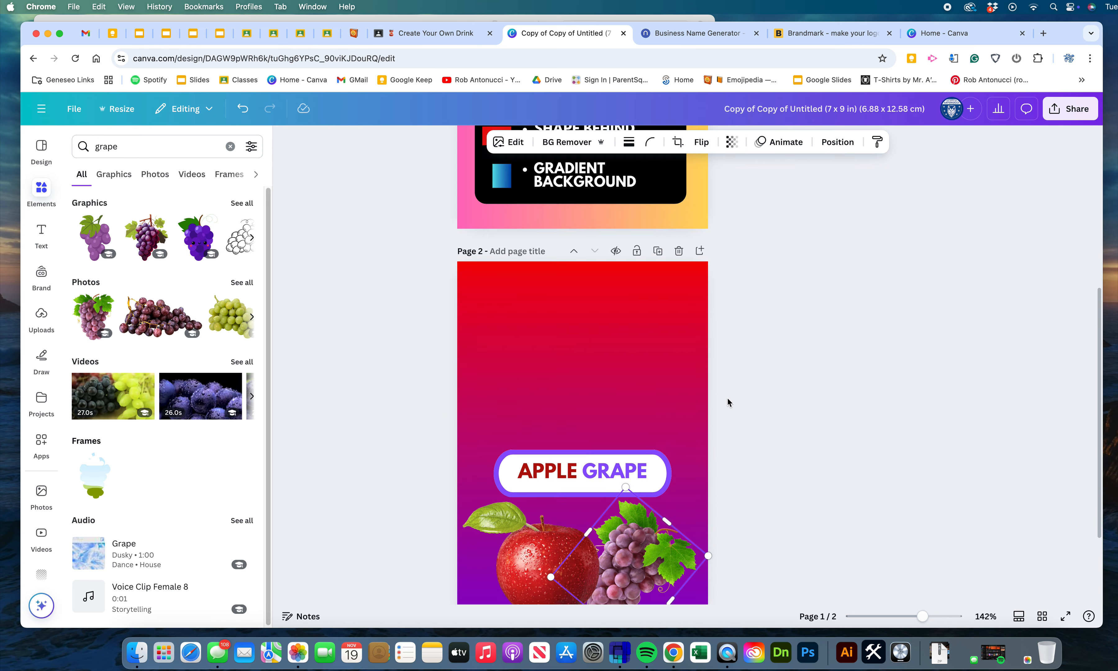
pyautogui.scroll(6, 803, 430)
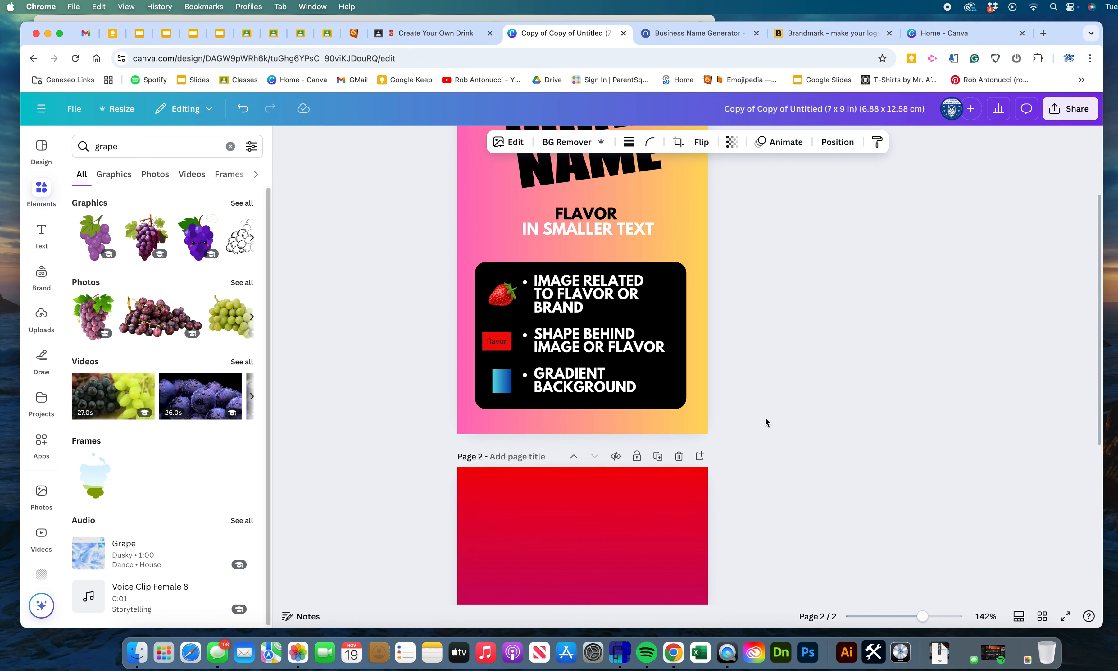
pyautogui.scroll(-5, 766, 419)
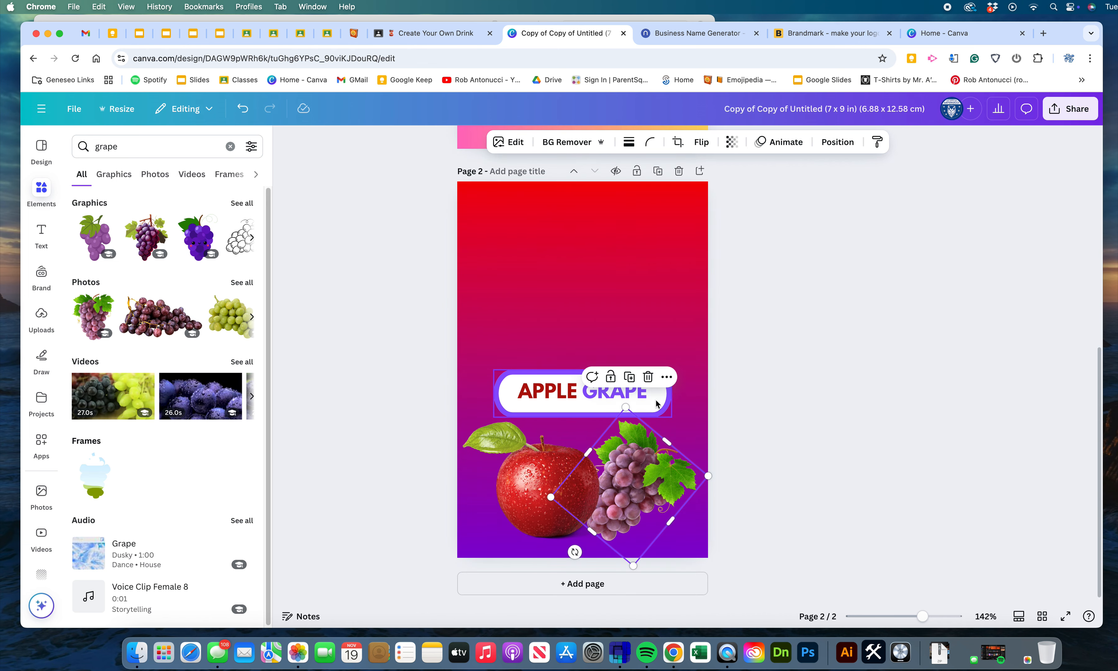
pyautogui.scroll(6, 759, 416)
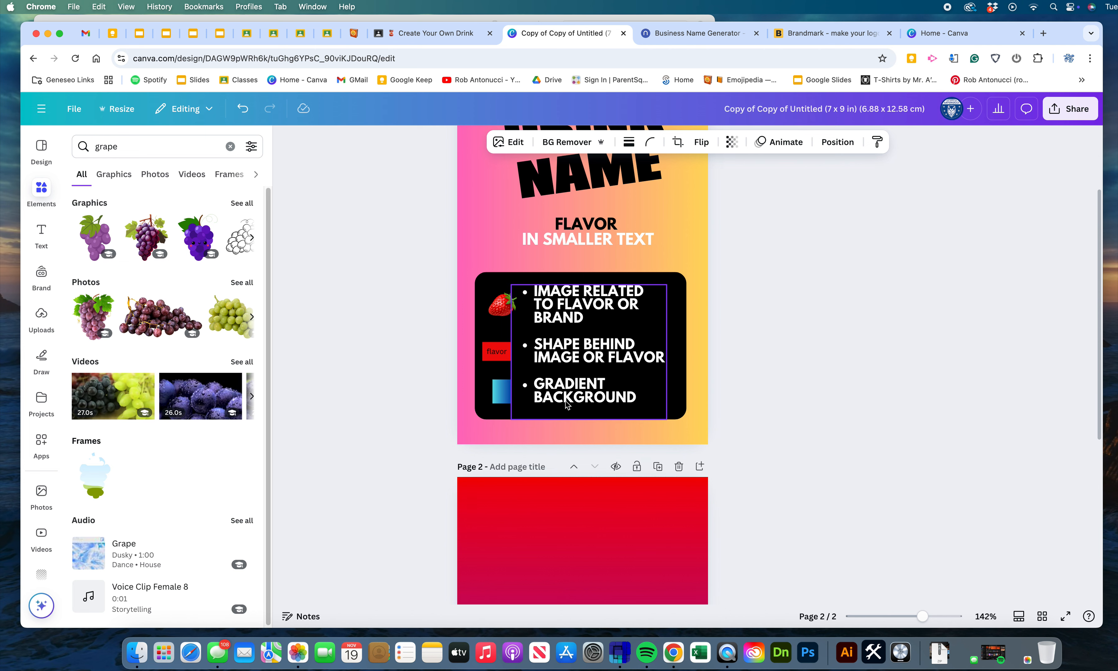
pyautogui.scroll(-6, 775, 397)
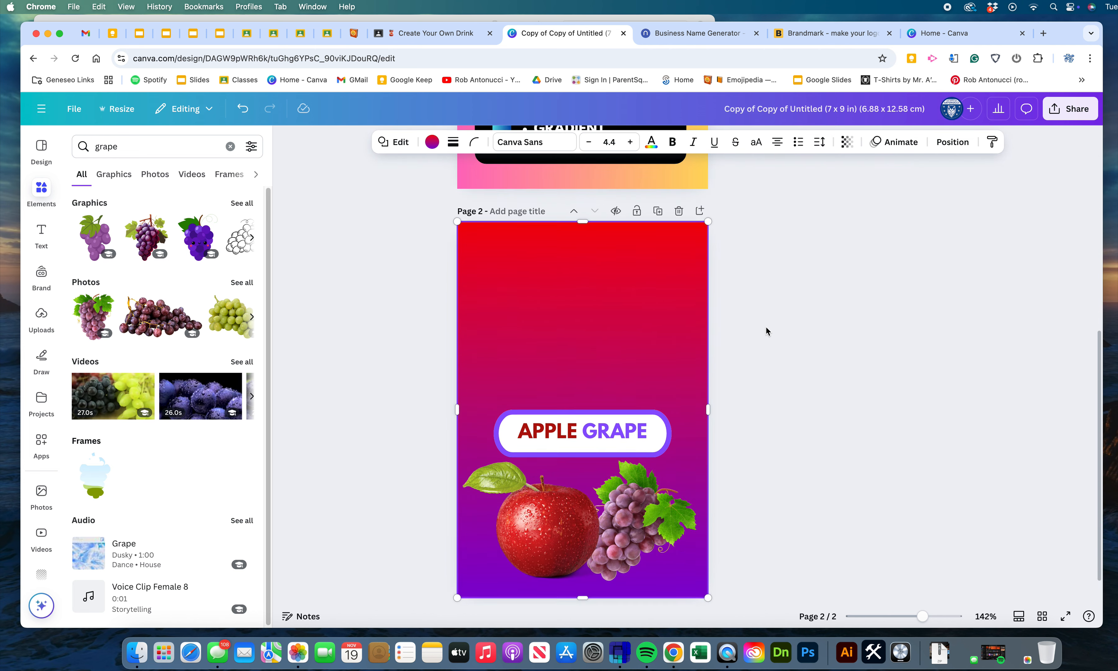
# - Insert Screenshot 2024-11-19 at 5.19.36 PM from the Desktop folder in Finder onto page 2, centered above the APPLE GRAPE label
pyautogui.scroll(6, 766, 331)
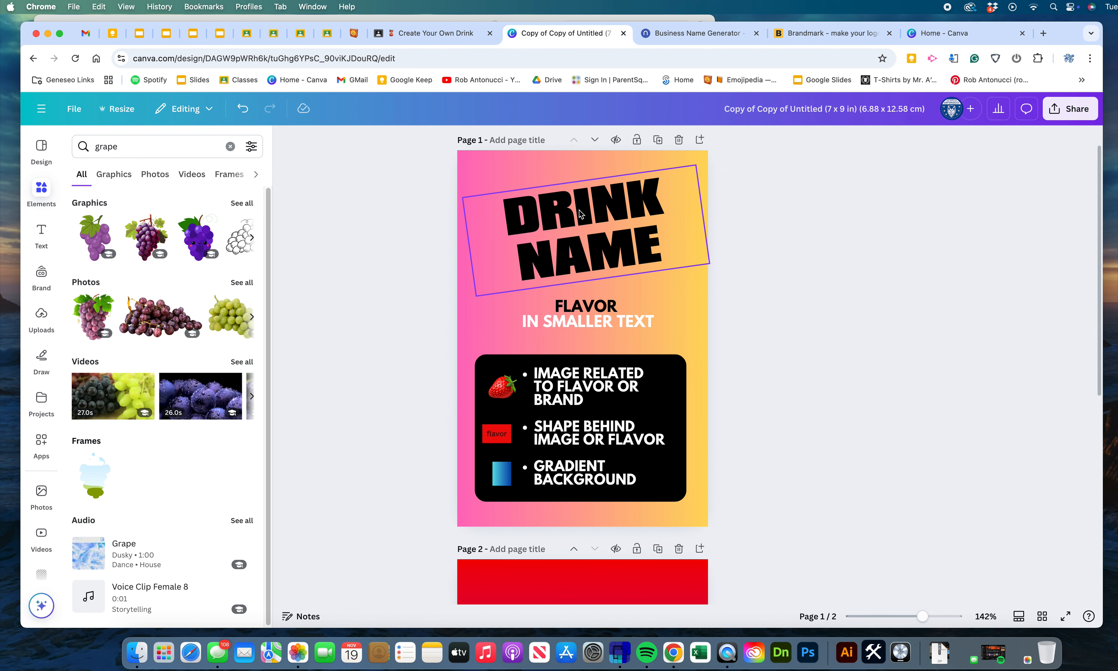
pyautogui.scroll(-6, 743, 353)
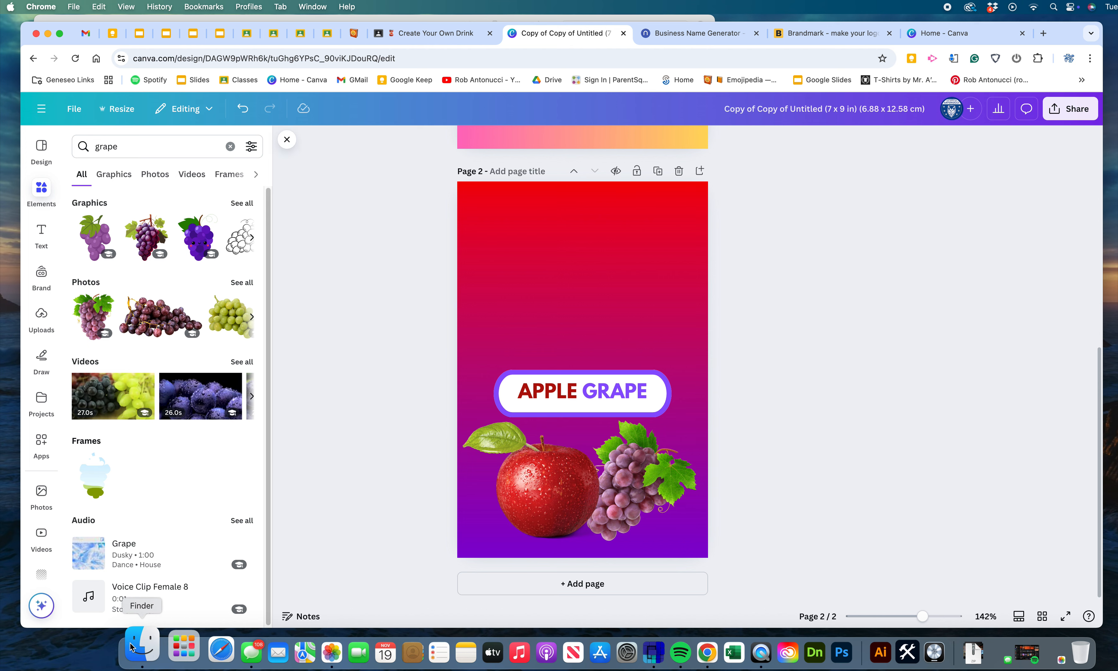
pyautogui.click(137, 651)
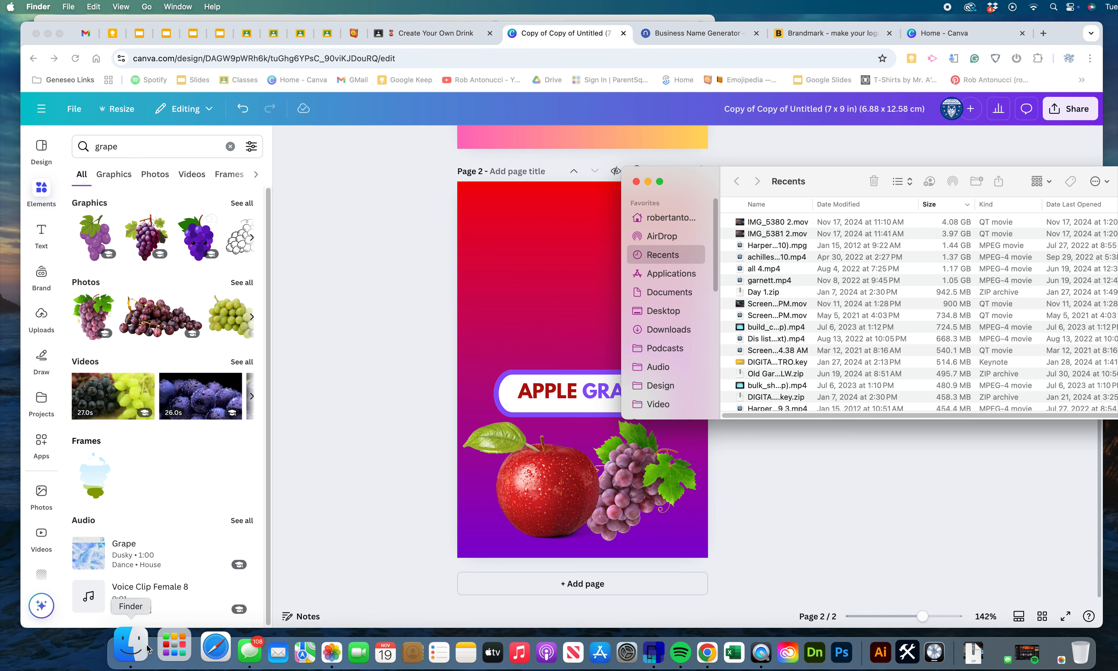
pyautogui.click(673, 331)
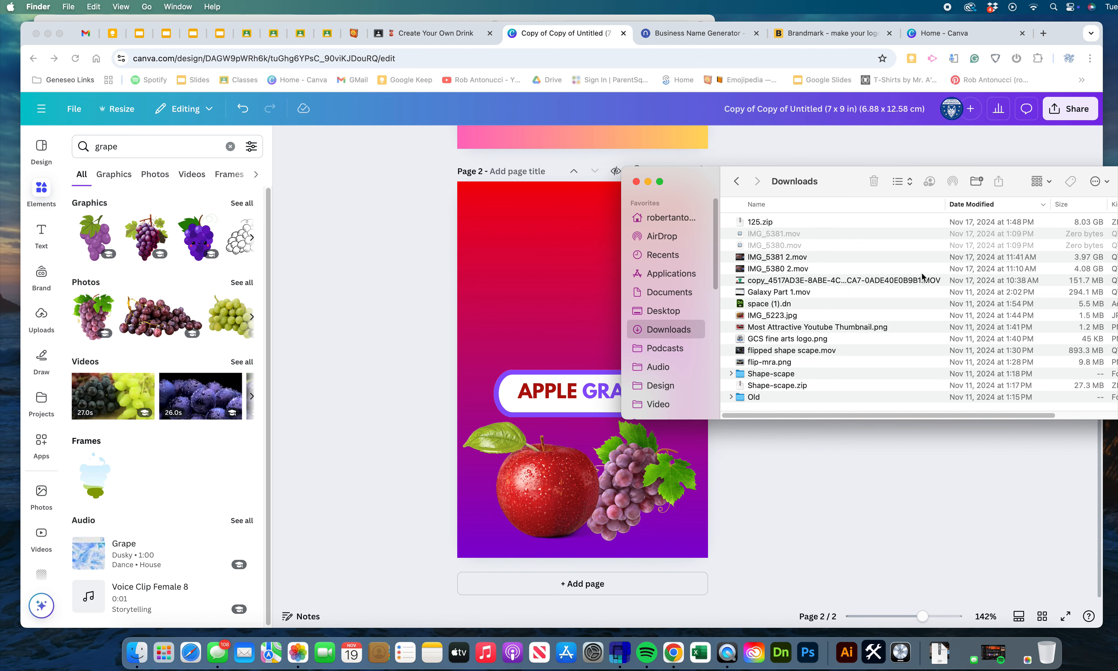
pyautogui.click(666, 311)
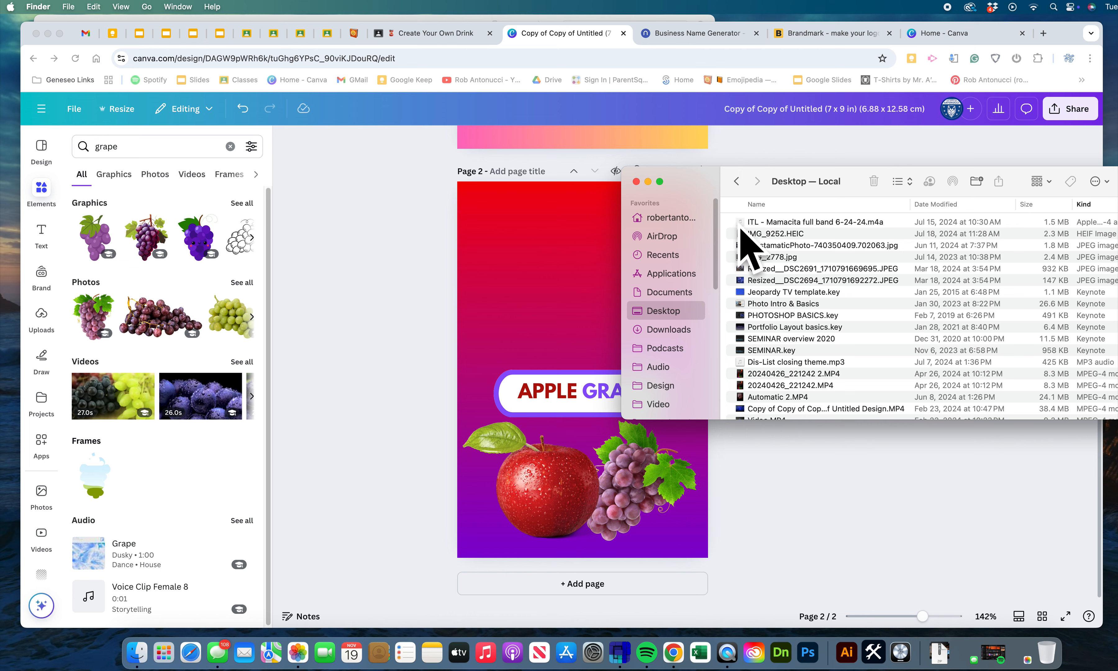
pyautogui.click(922, 201)
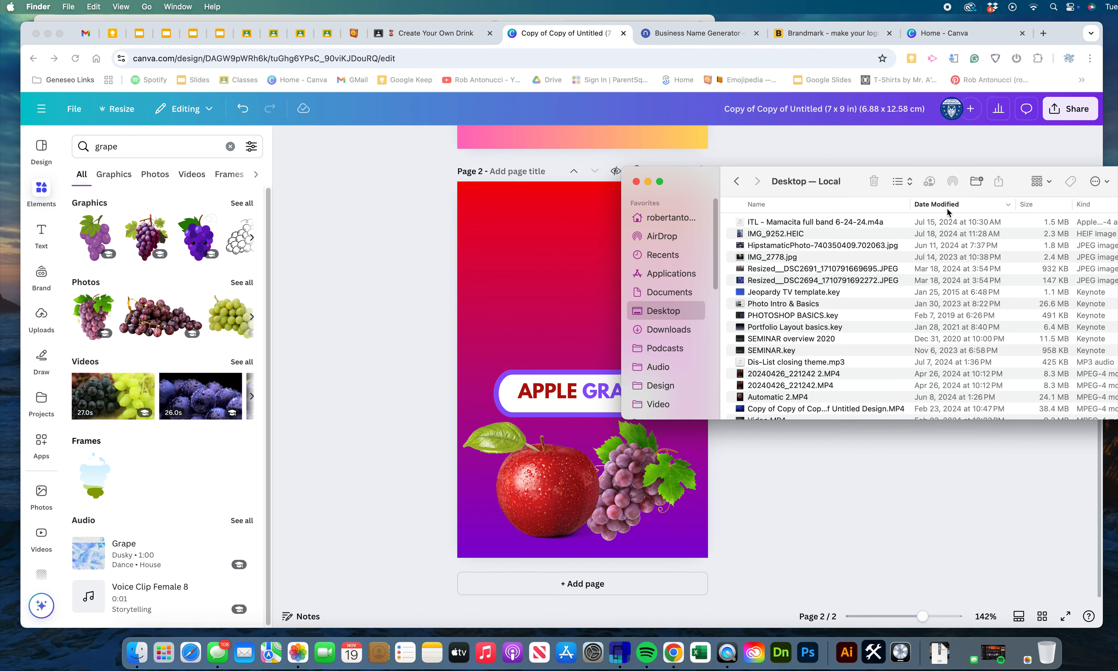
pyautogui.click(764, 223)
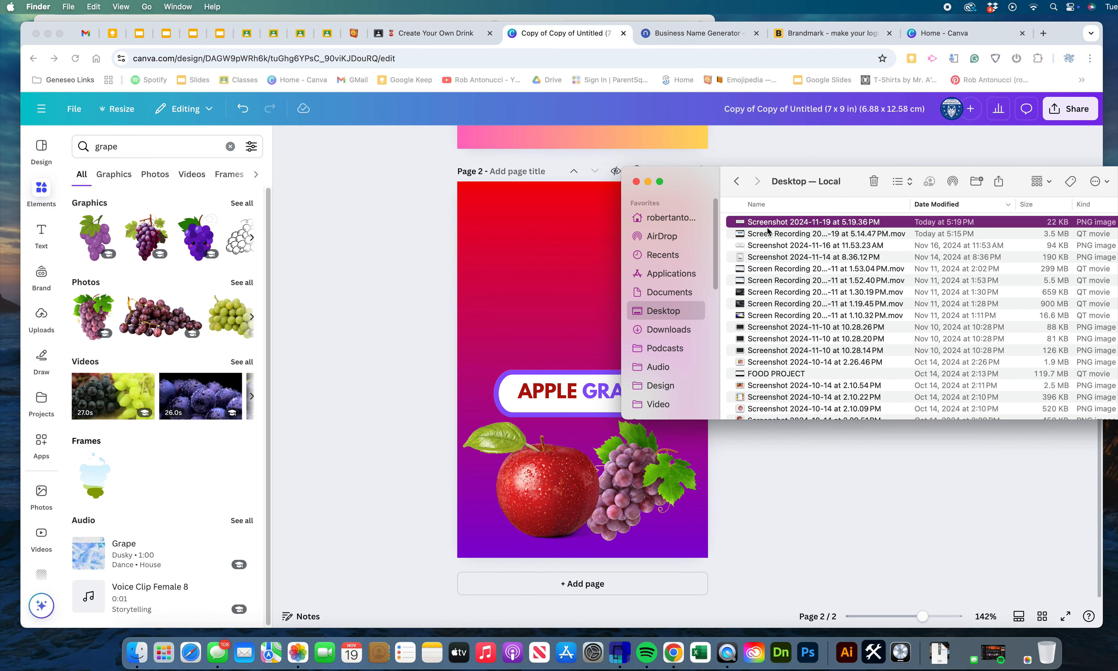
pyautogui.moveTo(766, 224); pyautogui.dragTo(537, 275)
pyautogui.moveTo(623, 369); pyautogui.dragTo(623, 256)
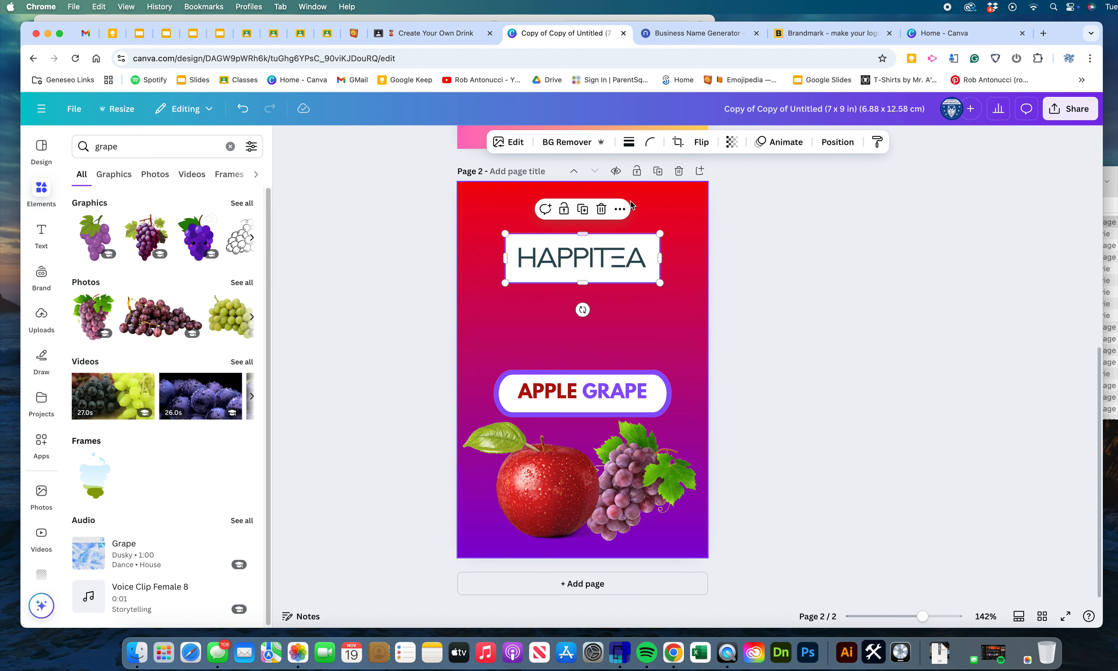
# - Try removing the white background from the HAPPITEA logo image, and delete the image from page 2
pyautogui.moveTo(589, 270); pyautogui.dragTo(588, 256)
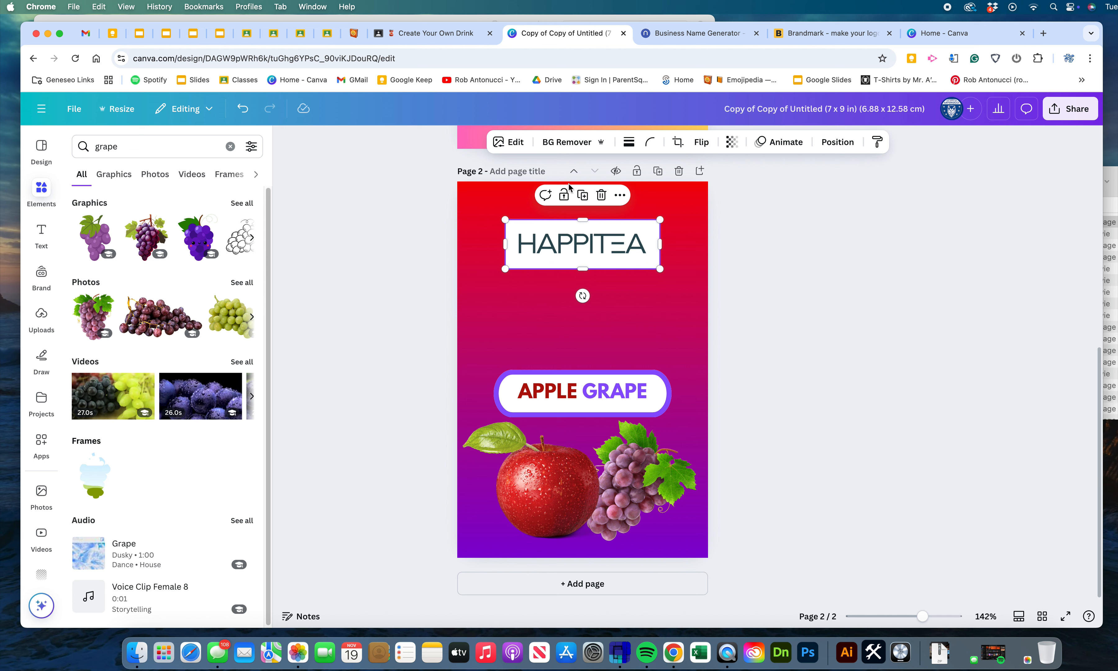
pyautogui.click(569, 146)
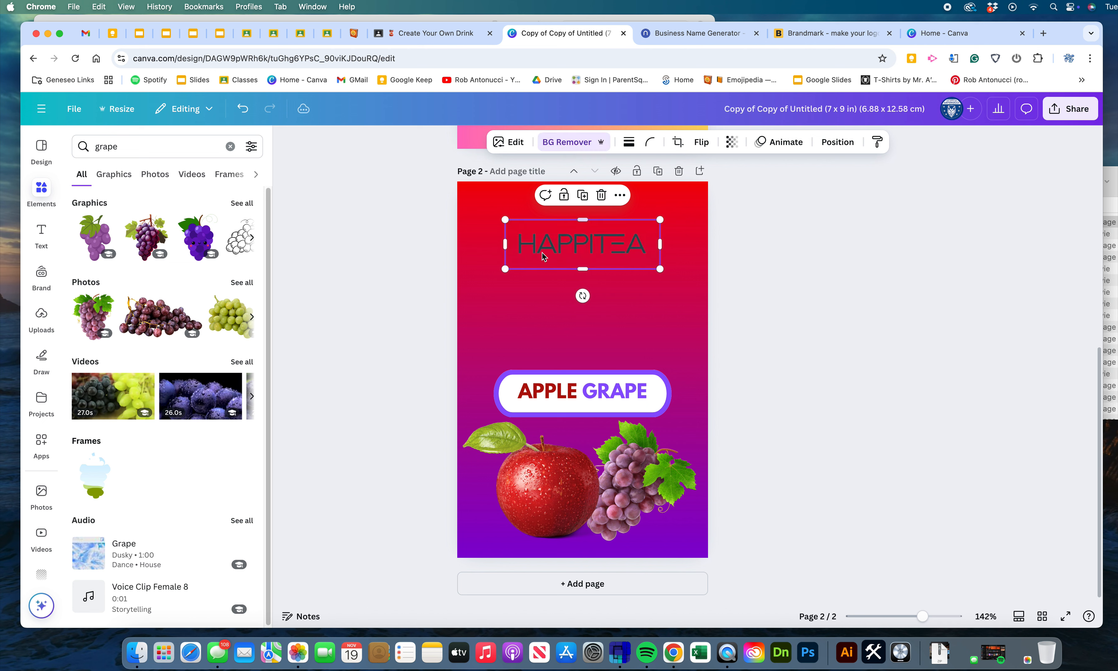
pyautogui.click(600, 197)
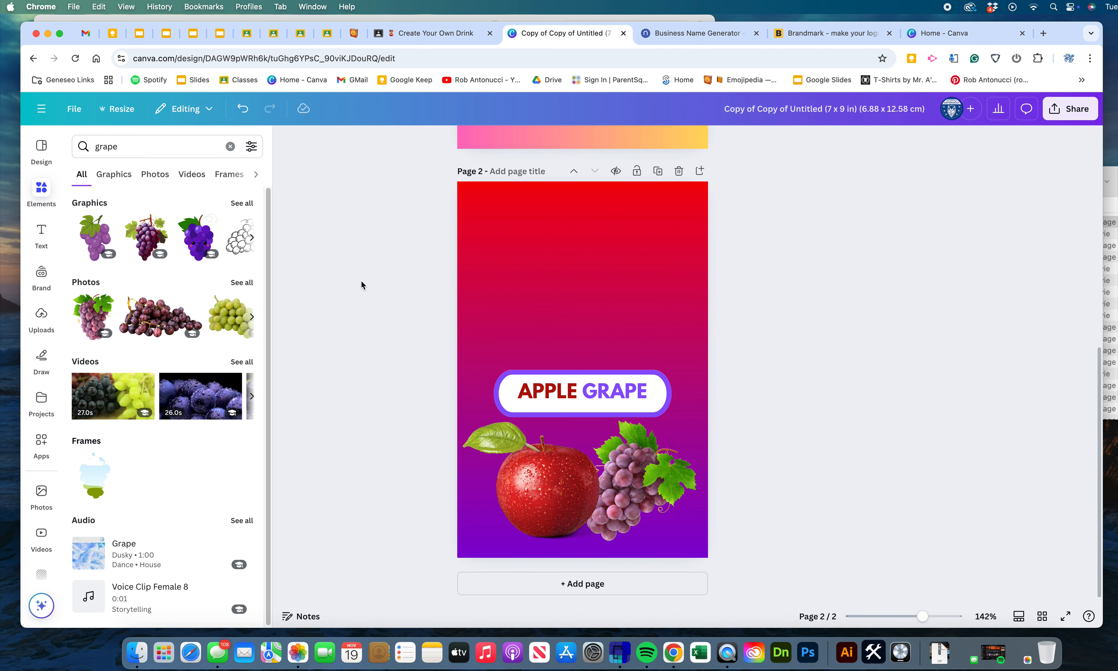
# - Add a Title-style text to page 2 and place it in the empty area above the APPLE GRAPE label
pyautogui.click(42, 232)
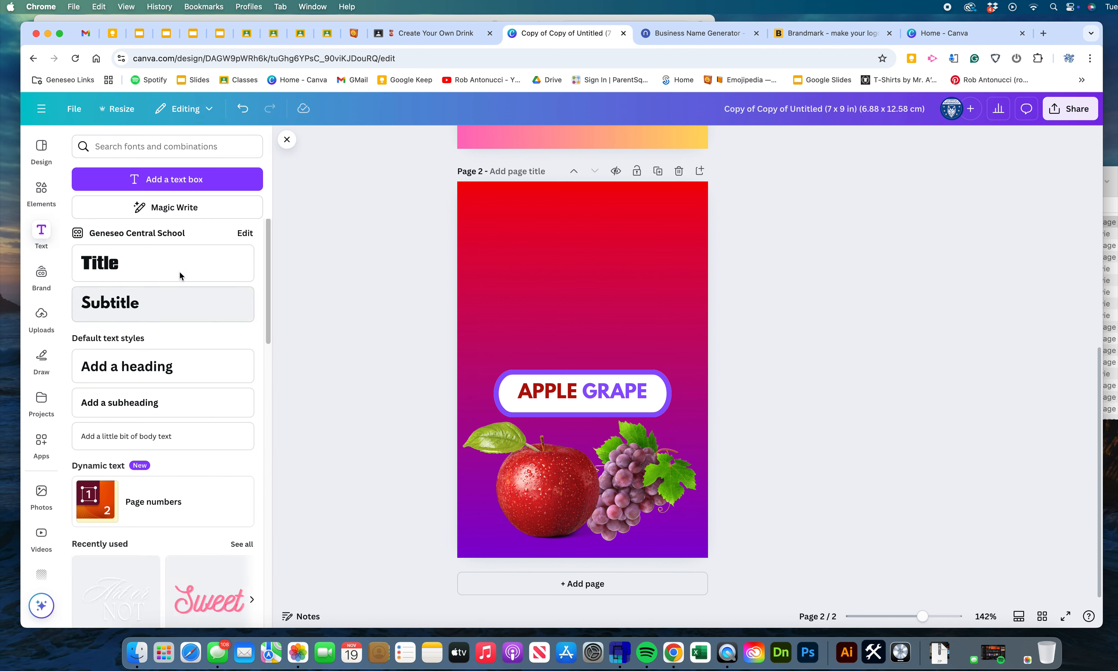
pyautogui.click(122, 261)
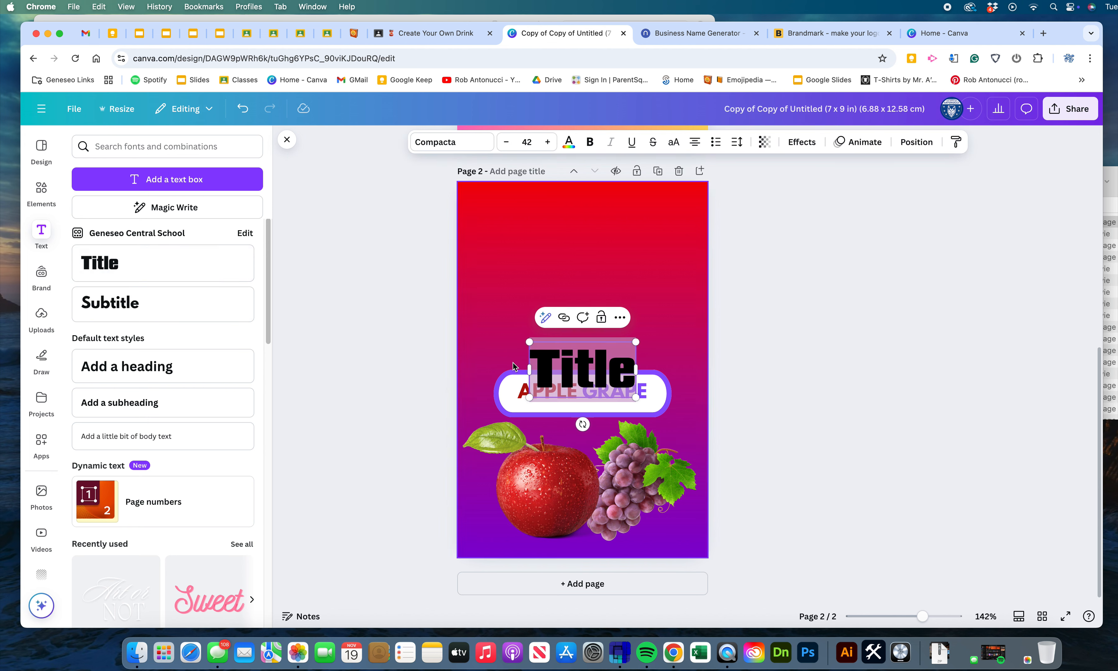
pyautogui.click(856, 357)
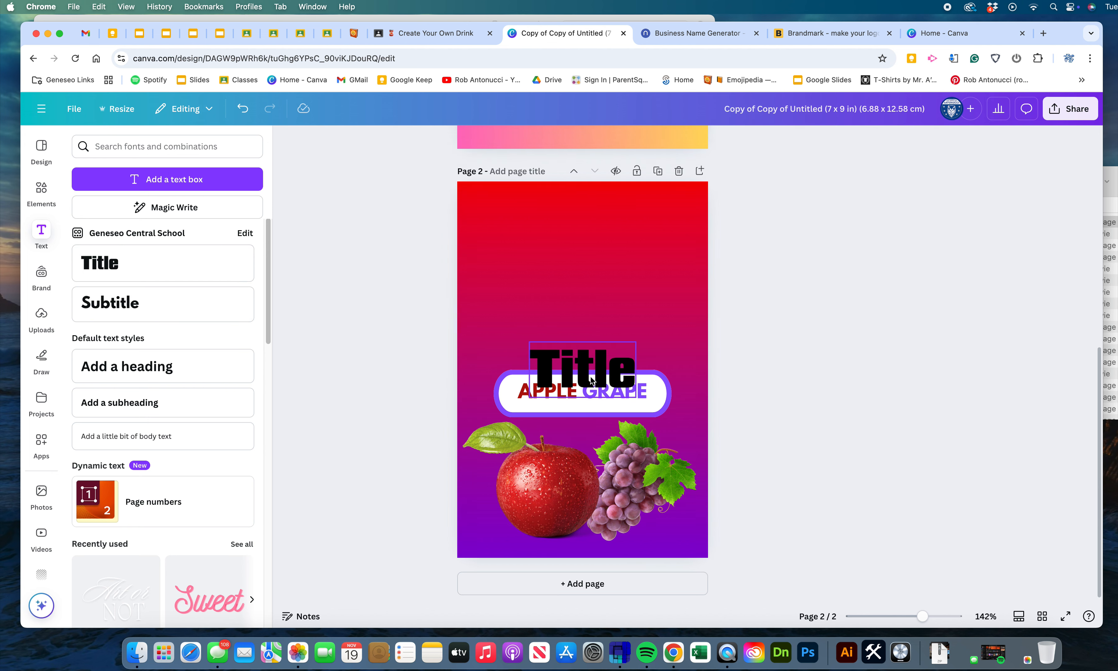
pyautogui.moveTo(582, 368); pyautogui.dragTo(582, 256)
# - Replace the title text with HAPPI on the first line and TEA on the second
pyautogui.doubleClick(582, 255)
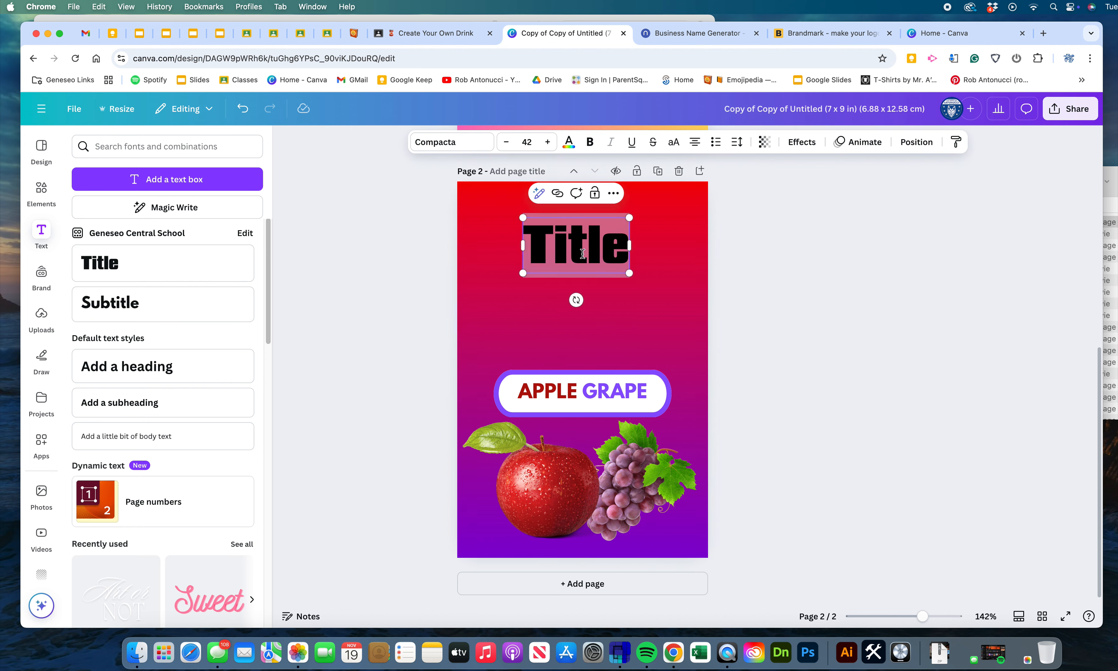
pyautogui.write('HAPPI')
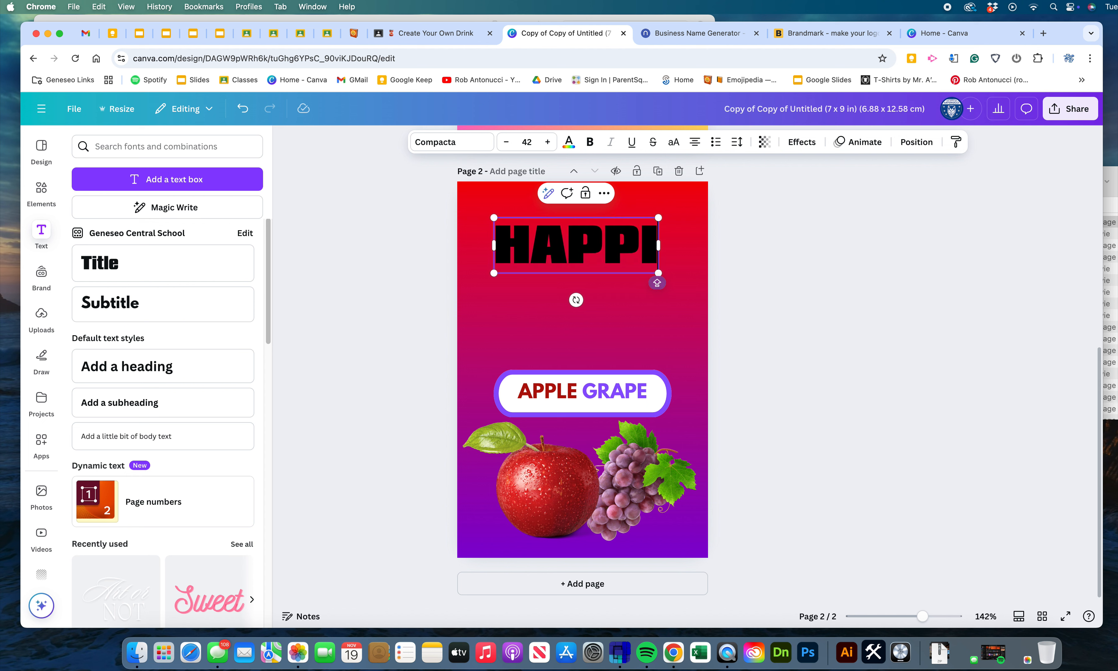
pyautogui.press('Return')
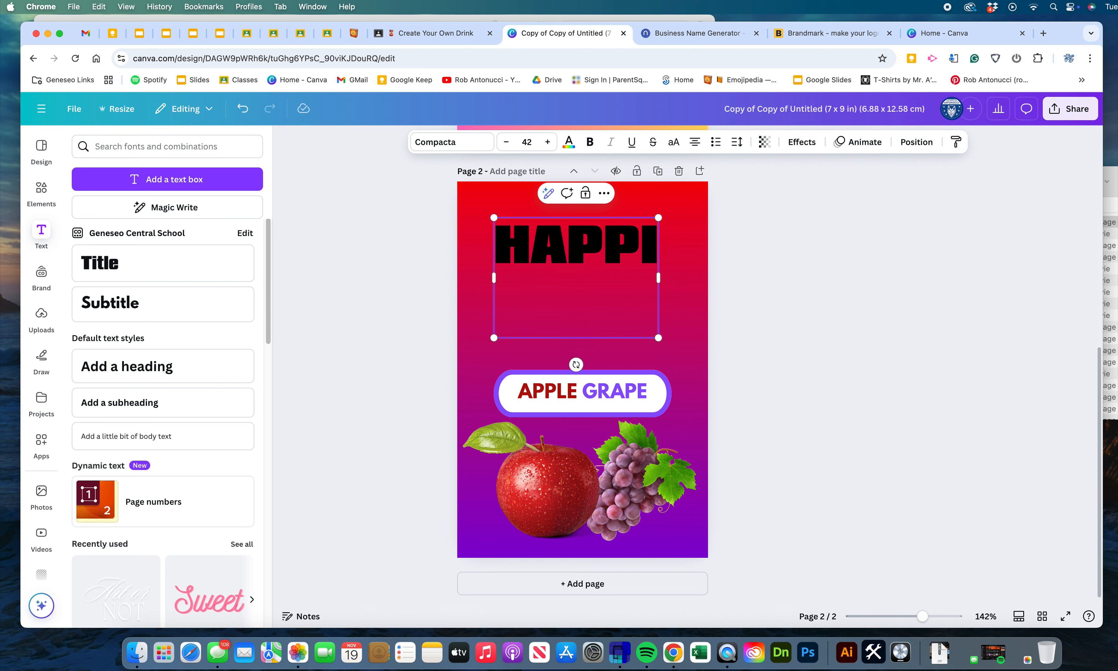
pyautogui.write('TEA')
pyautogui.click(771, 284)
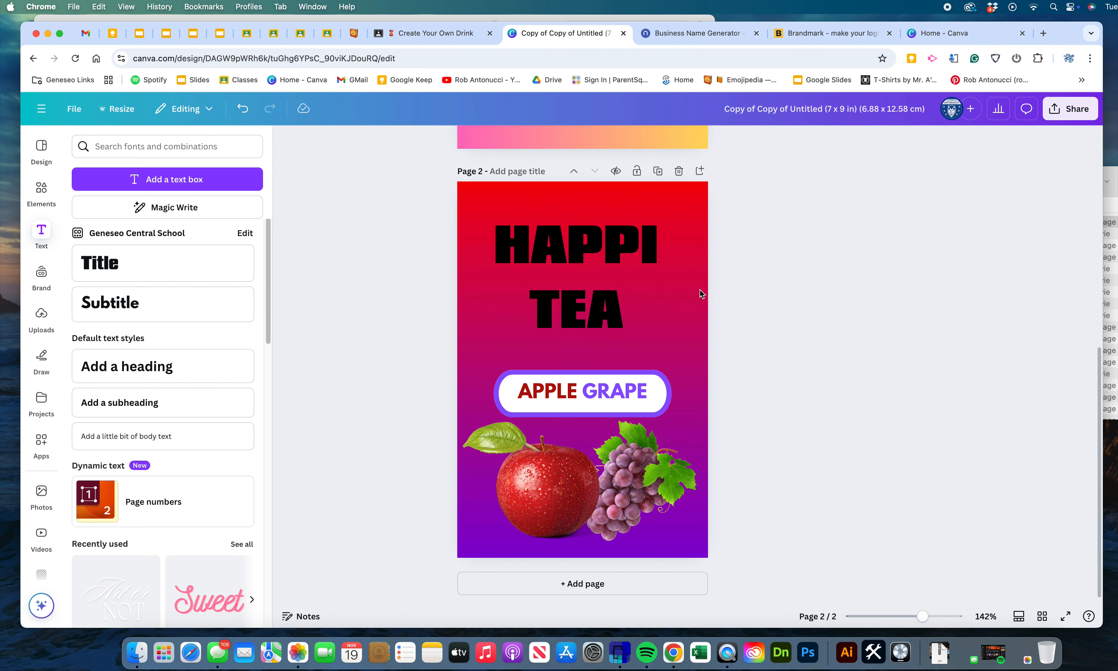
# - Tighten the HAPPI TEA title's line spacing so the two lines sit close together, and add a hyphen after HAPPI
pyautogui.click(607, 254)
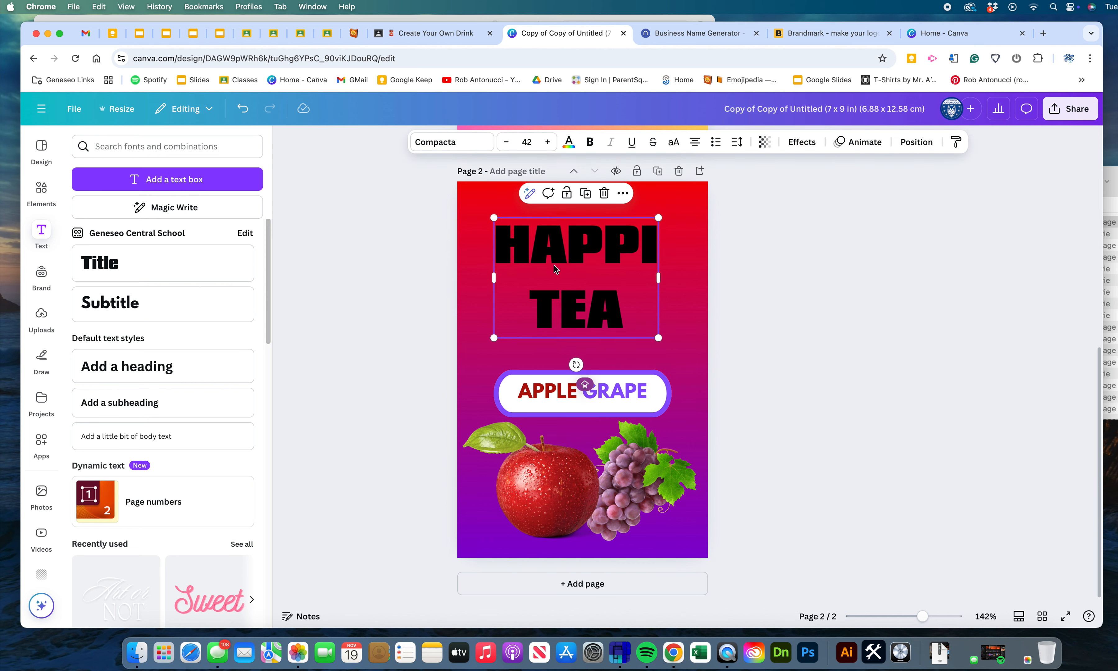
pyautogui.click(736, 143)
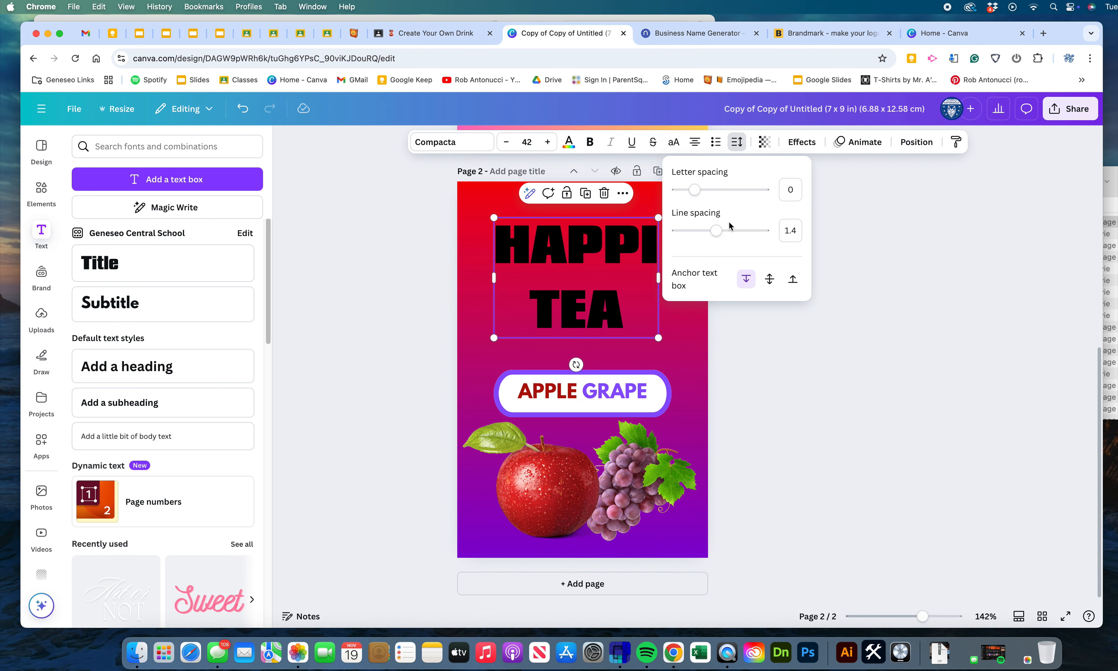
pyautogui.moveTo(716, 230); pyautogui.dragTo(697, 232)
pyautogui.click(846, 248)
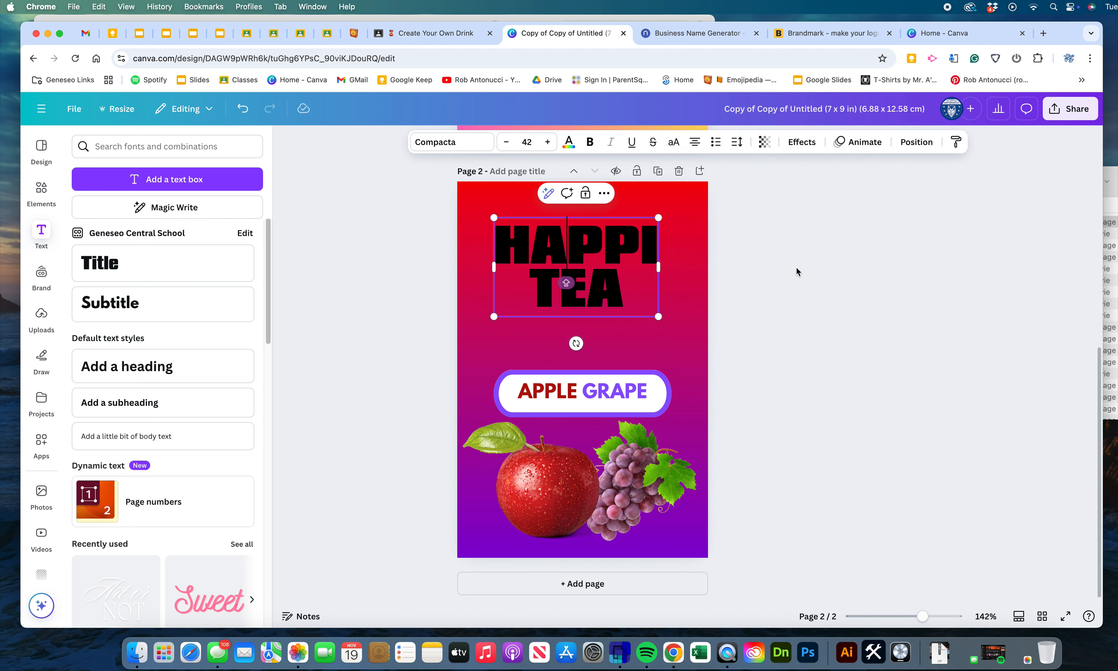
pyautogui.click(652, 247)
pyautogui.write('-')
pyautogui.click(745, 273)
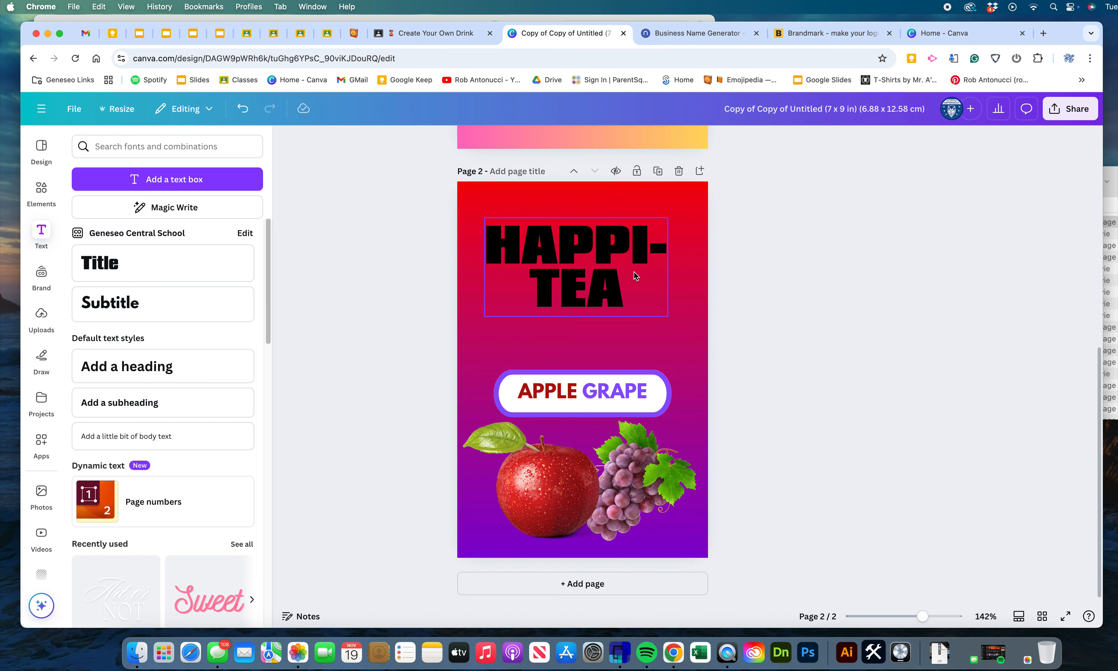
pyautogui.click(634, 272)
pyautogui.click(597, 286)
pyautogui.doubleClick(597, 286)
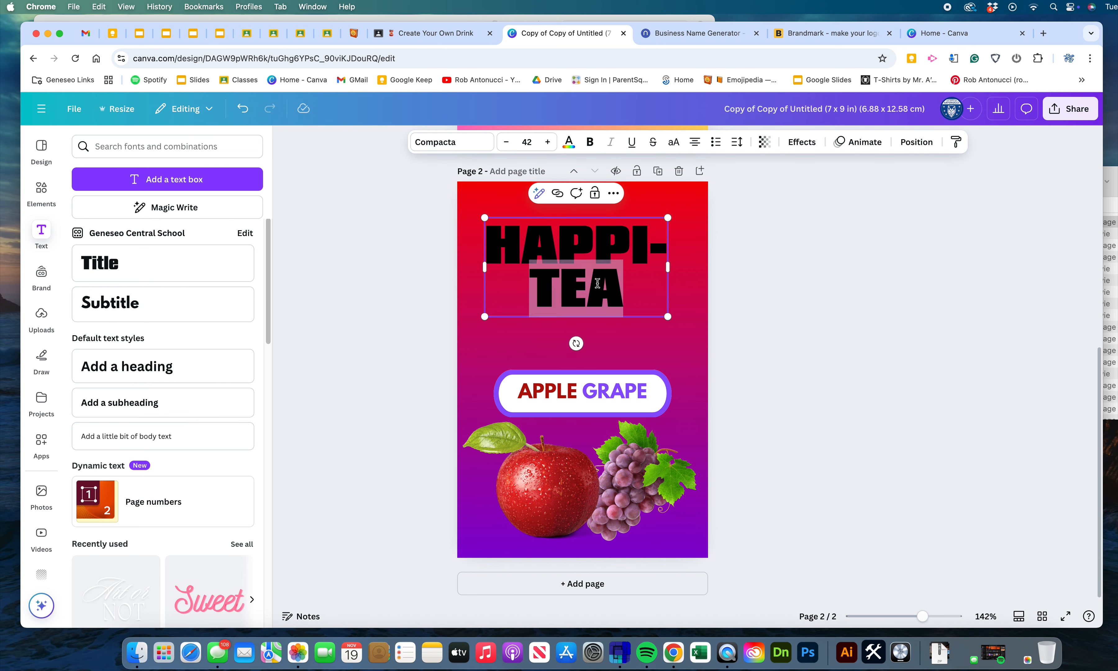
pyautogui.click(789, 263)
# - Select both lines of the HAPPI-TEA title text and browse the available fonts for it
pyautogui.click(574, 256)
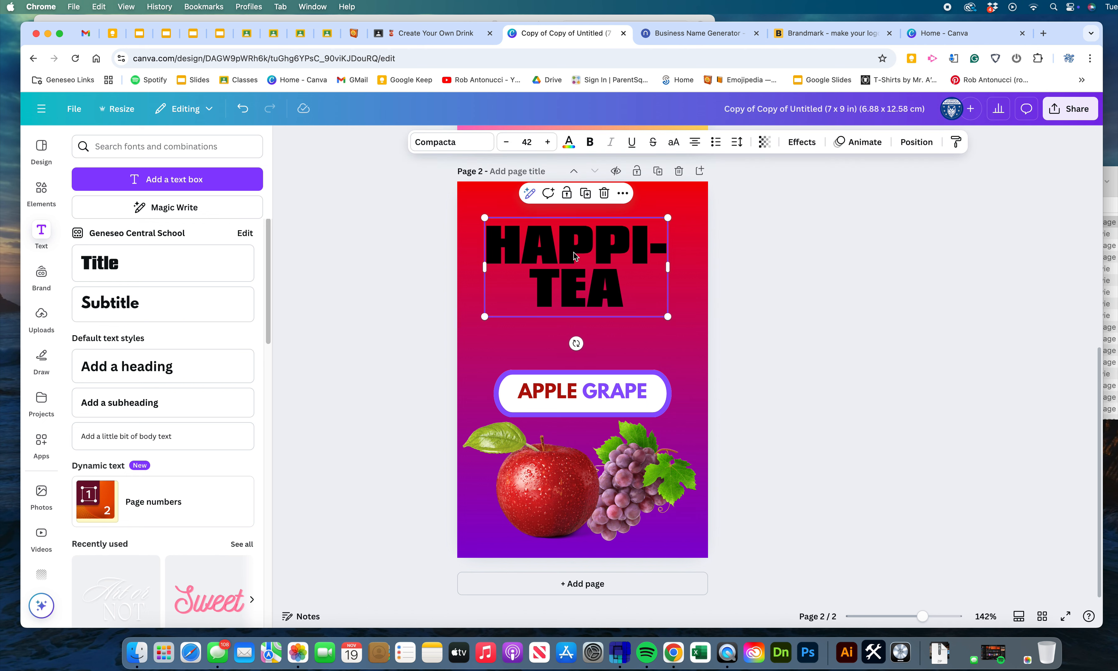
pyautogui.doubleClick(614, 293)
pyautogui.click(622, 295)
pyautogui.moveTo(622, 299); pyautogui.dragTo(492, 242)
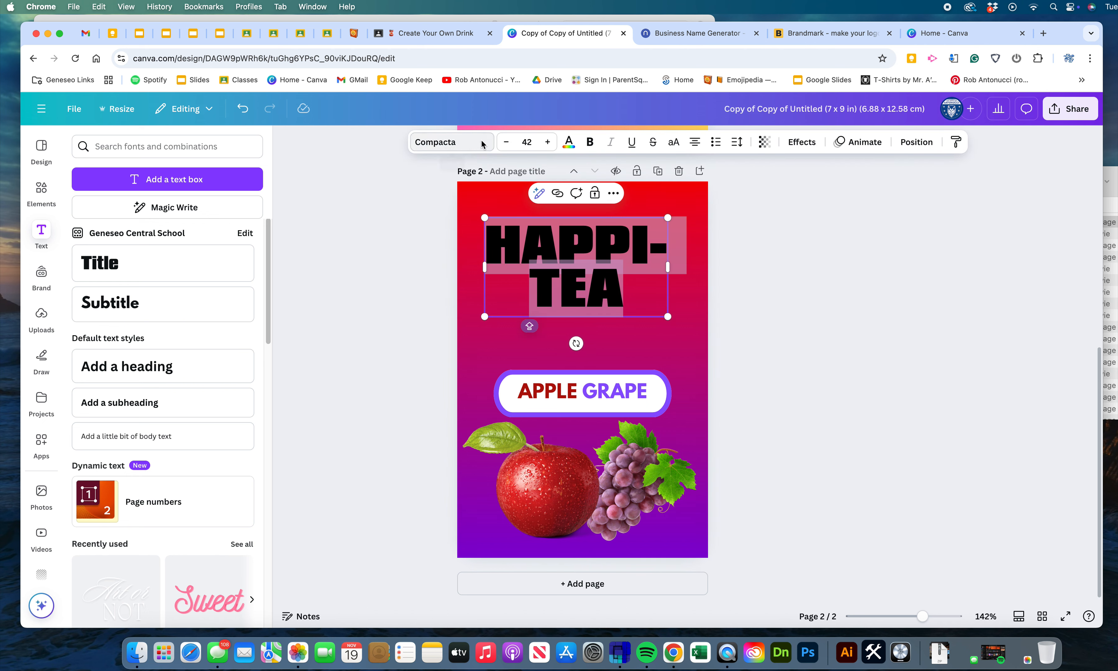
pyautogui.click(458, 144)
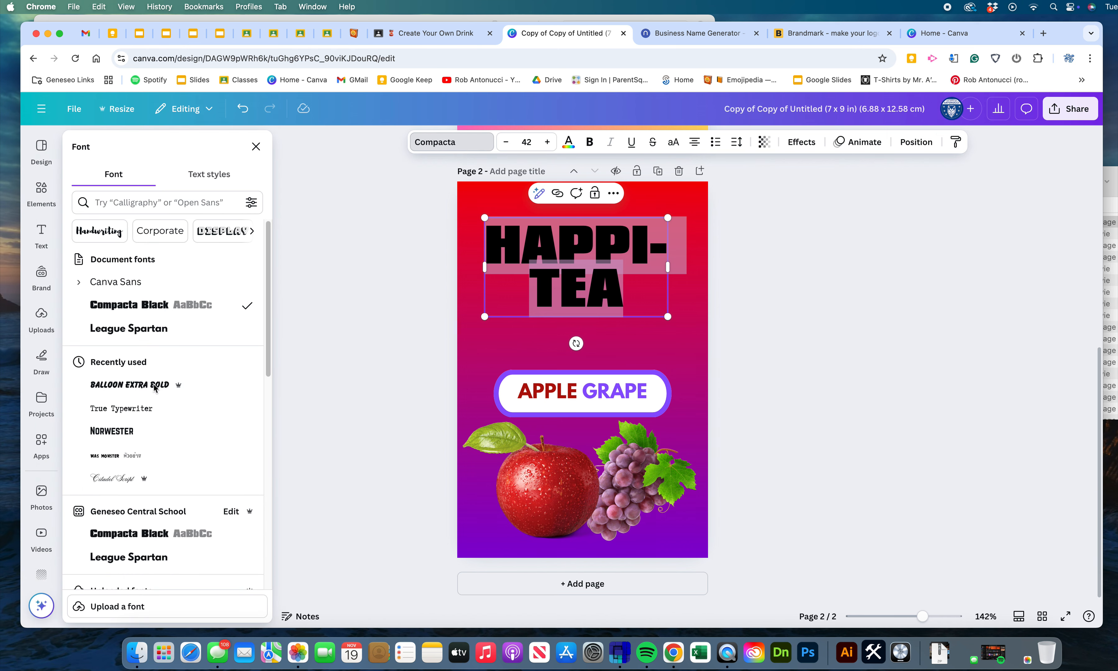
pyautogui.scroll(-7, 190, 404)
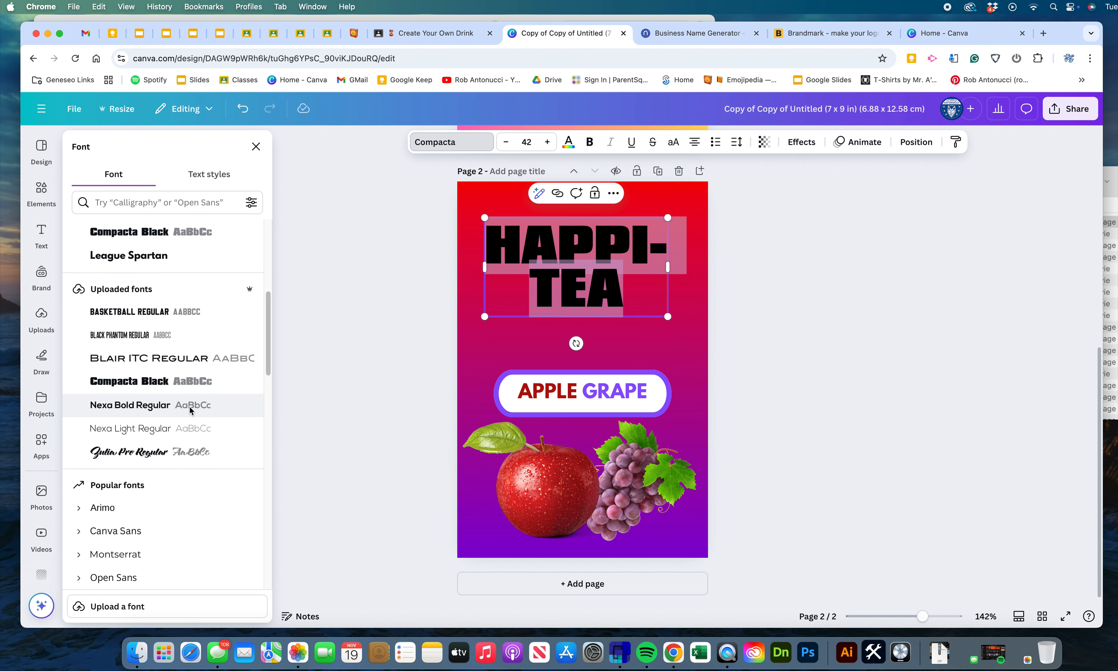
pyautogui.scroll(-6, 189, 406)
pyautogui.scroll(-7, 189, 407)
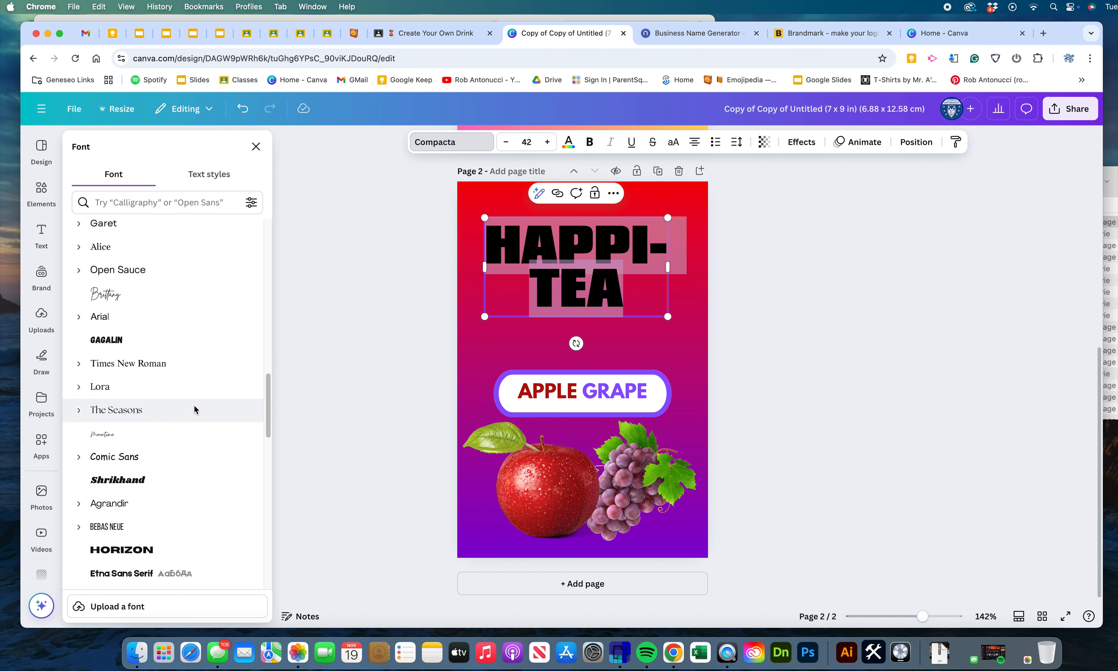
pyautogui.scroll(-8, 194, 406)
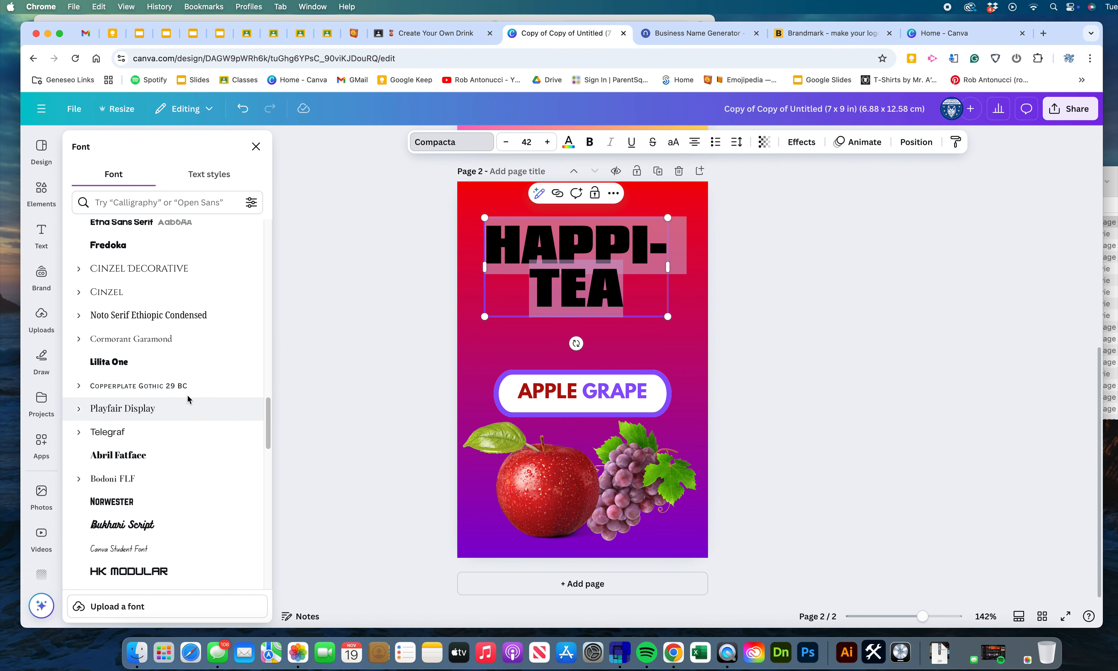
# - Try the Cinzel, Norwester, HK Modular and Ahsing fonts on the HAPPI-TEA title
pyautogui.click(143, 293)
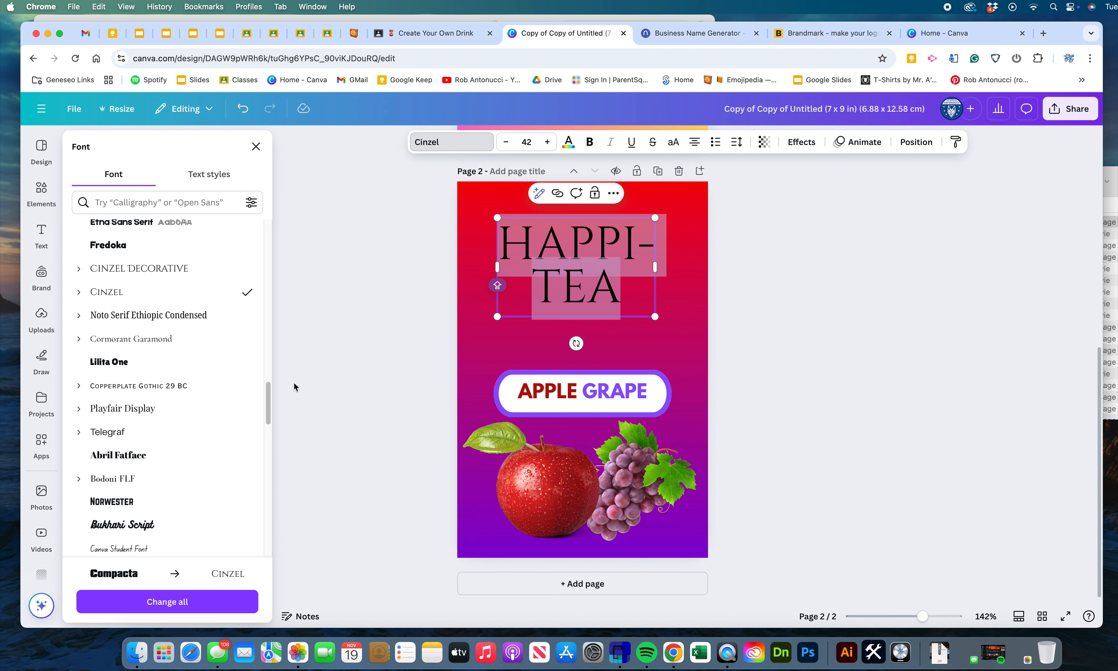
pyautogui.scroll(-1, 161, 412)
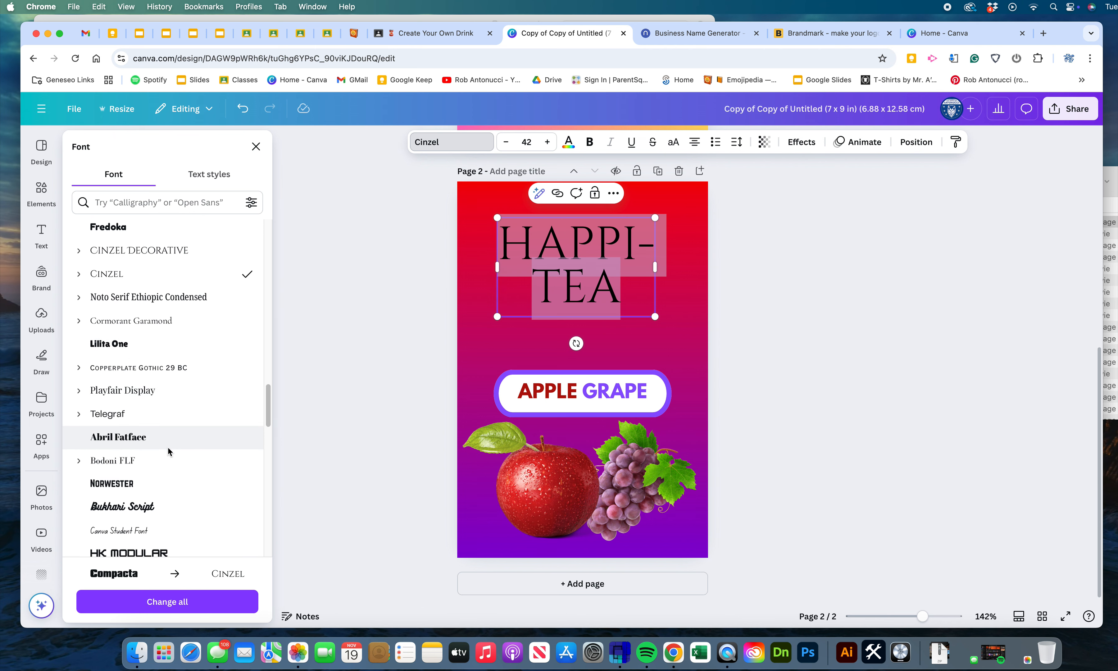
pyautogui.scroll(-4, 169, 451)
pyautogui.click(154, 411)
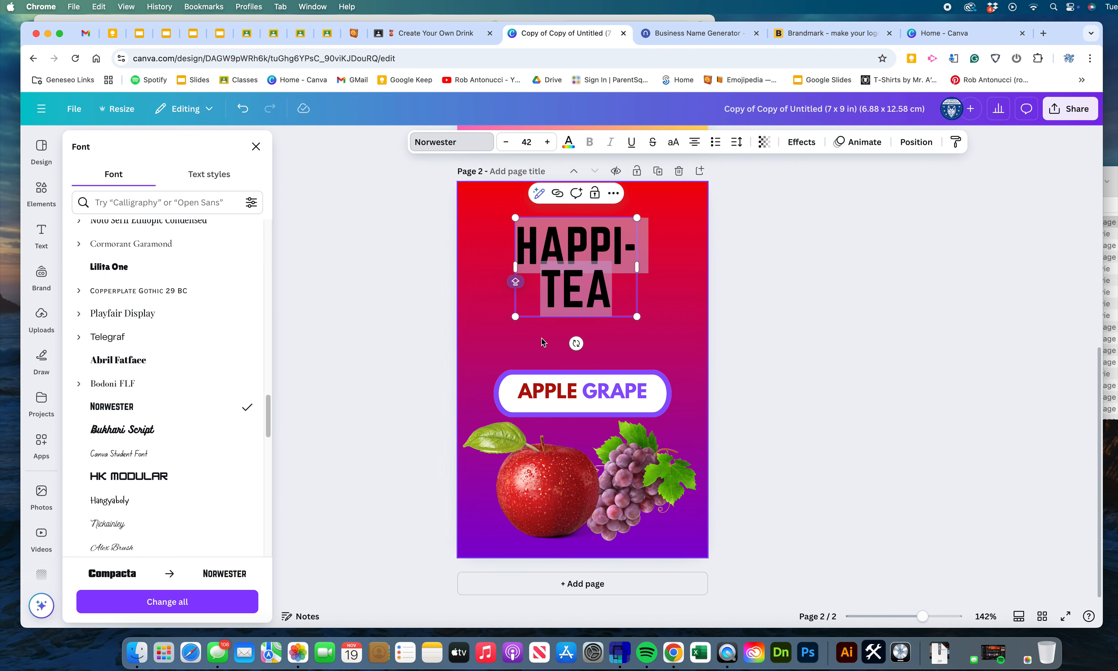
pyautogui.scroll(-4, 191, 416)
pyautogui.click(173, 392)
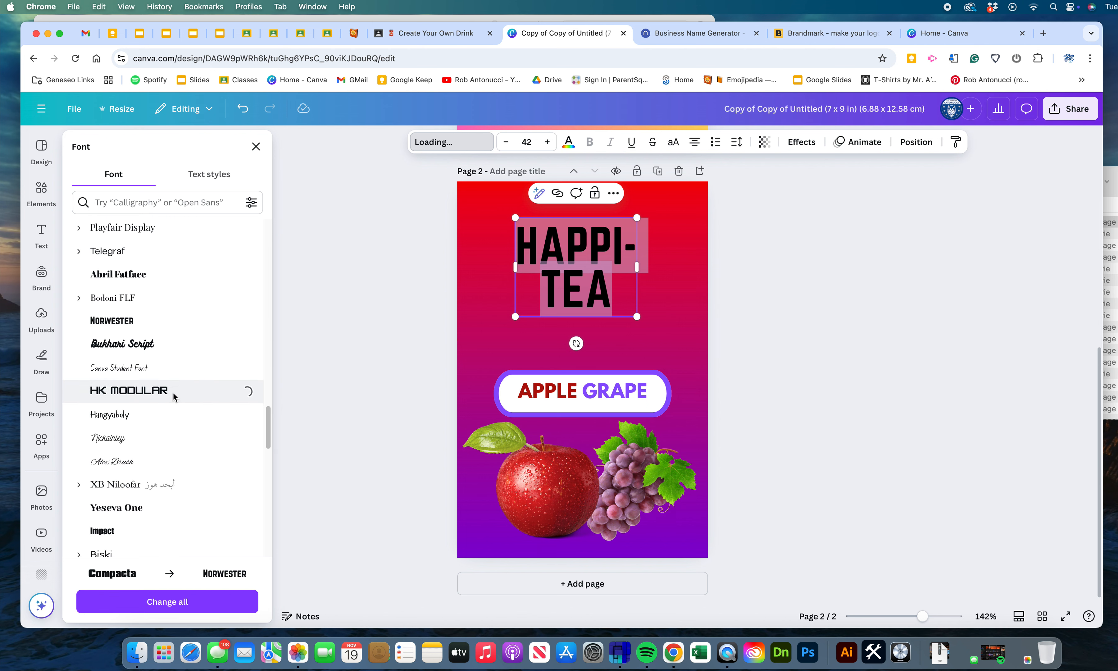
pyautogui.scroll(-9, 174, 416)
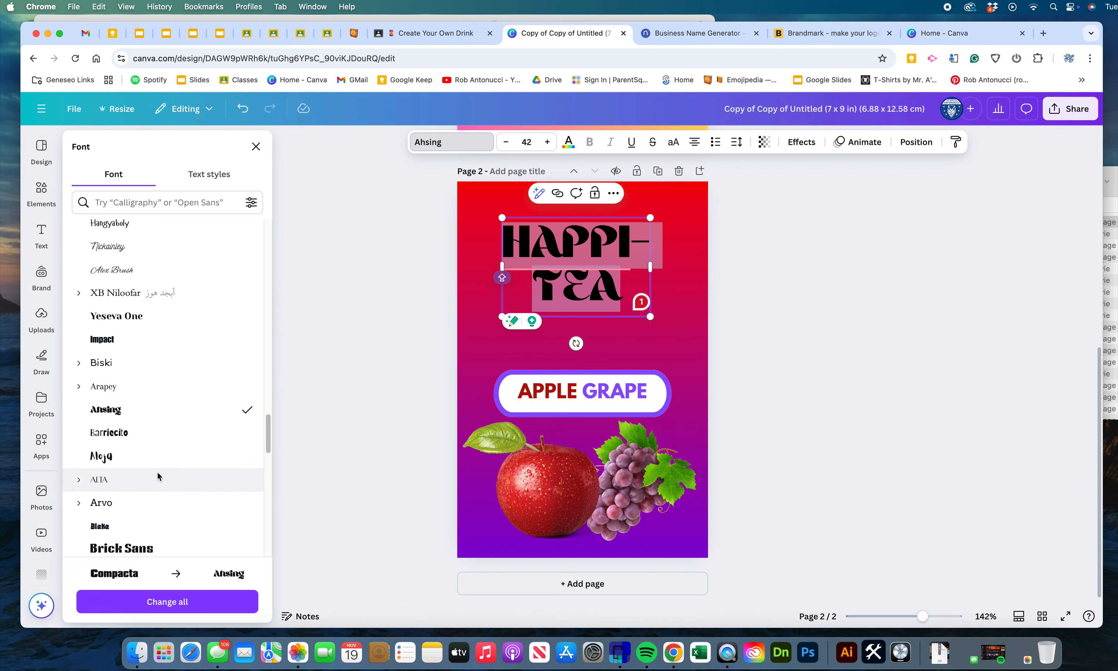
# - Apply the Magnolia Script font to the HAPPI-TEA title
pyautogui.scroll(-5, 160, 526)
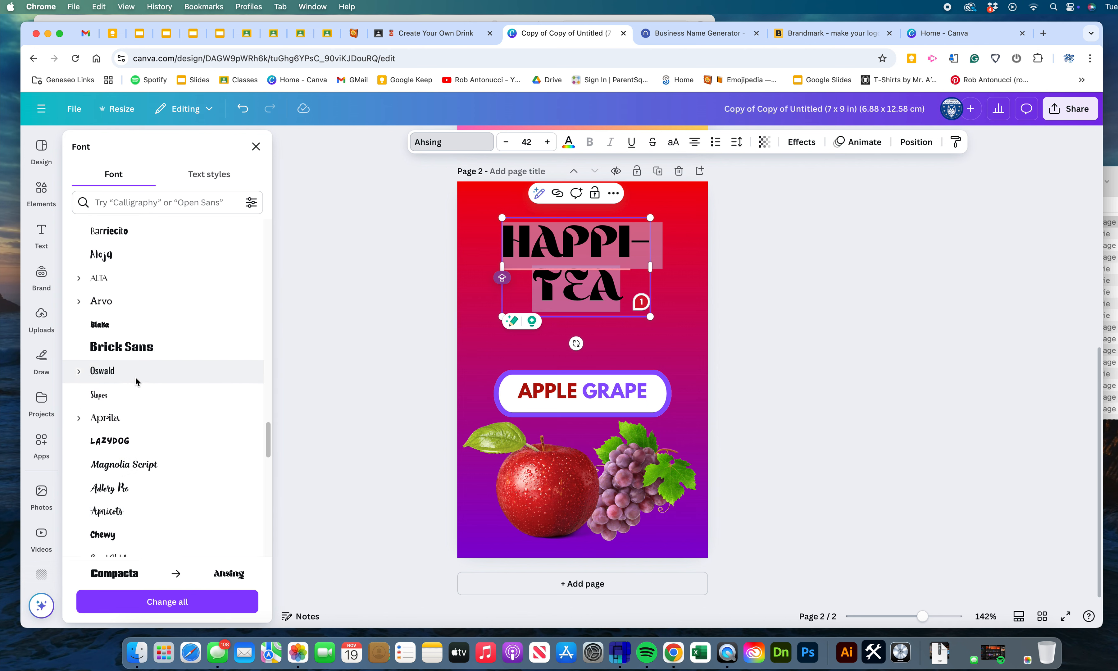
pyautogui.scroll(-1, 173, 459)
pyautogui.click(162, 424)
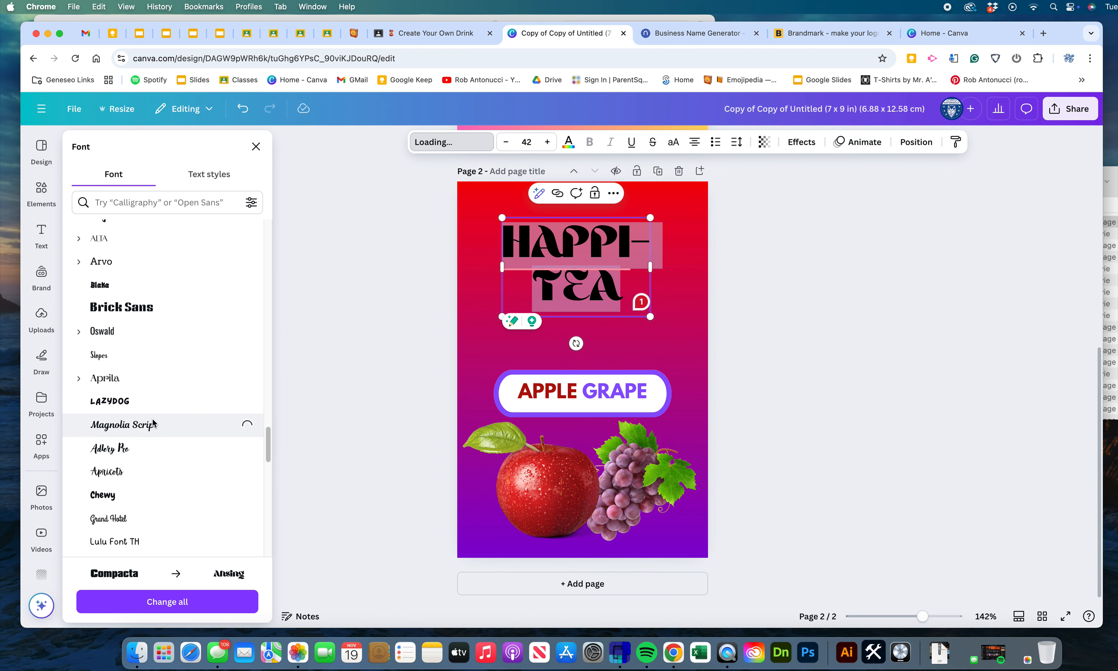
# - Rewrite the title in mixed case, with Happi- on the first line and Tea on the second
pyautogui.click(583, 267)
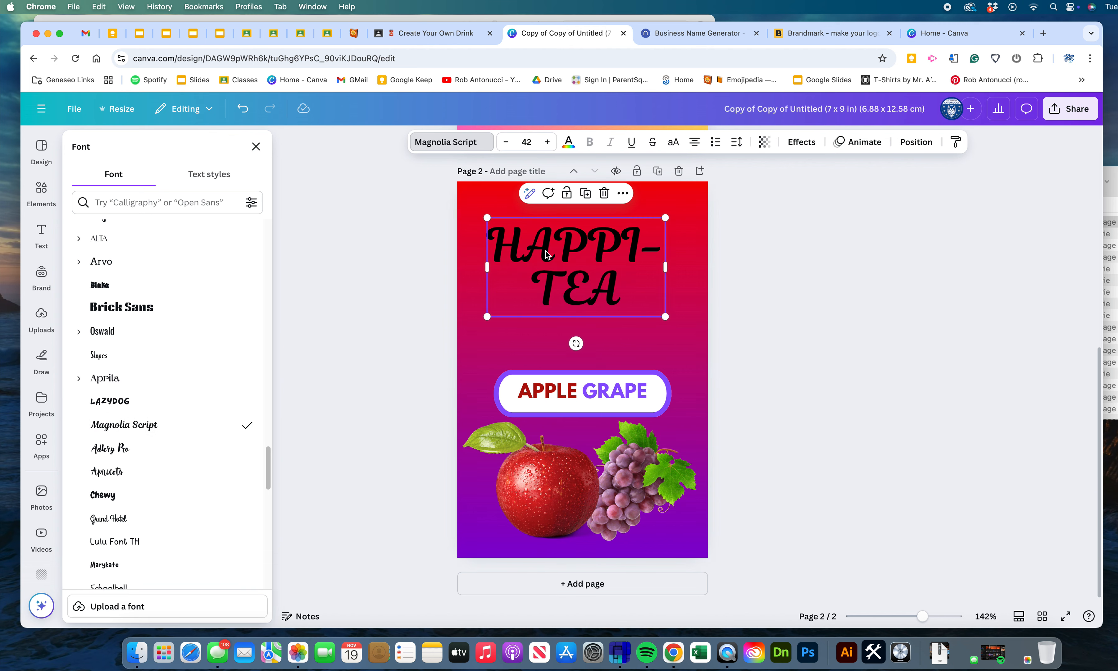
pyautogui.moveTo(529, 254); pyautogui.dragTo(647, 255)
pyautogui.write('appi-')
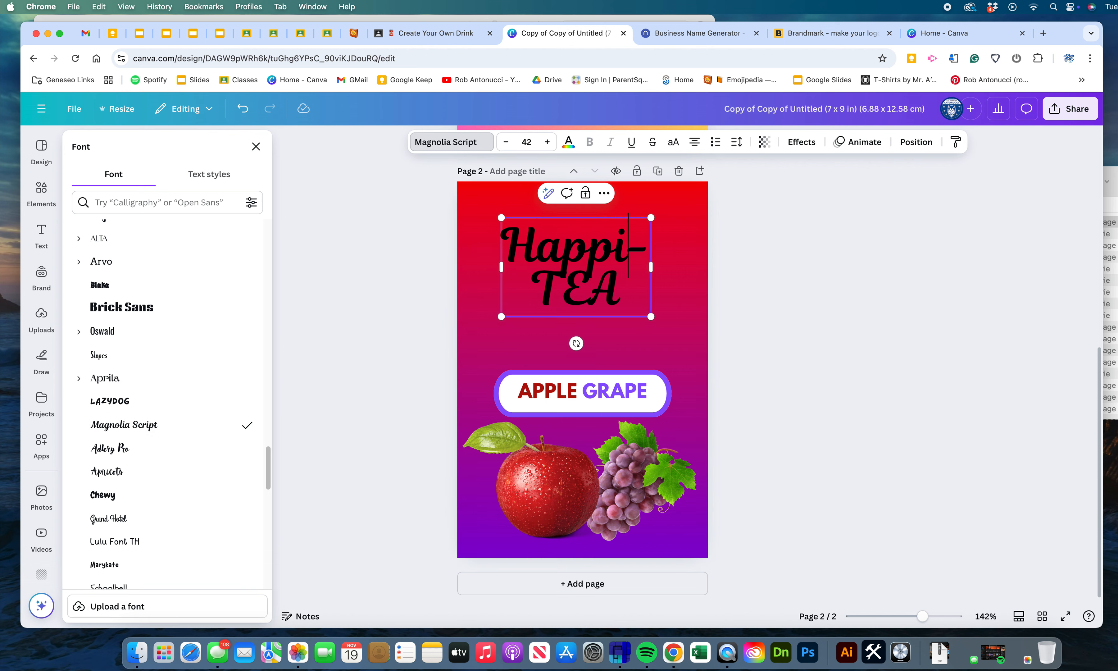
pyautogui.doubleClick(599, 293)
pyautogui.click(563, 292)
pyautogui.moveTo(564, 292); pyautogui.dragTo(615, 294)
pyautogui.click(616, 294)
pyautogui.write('ea')
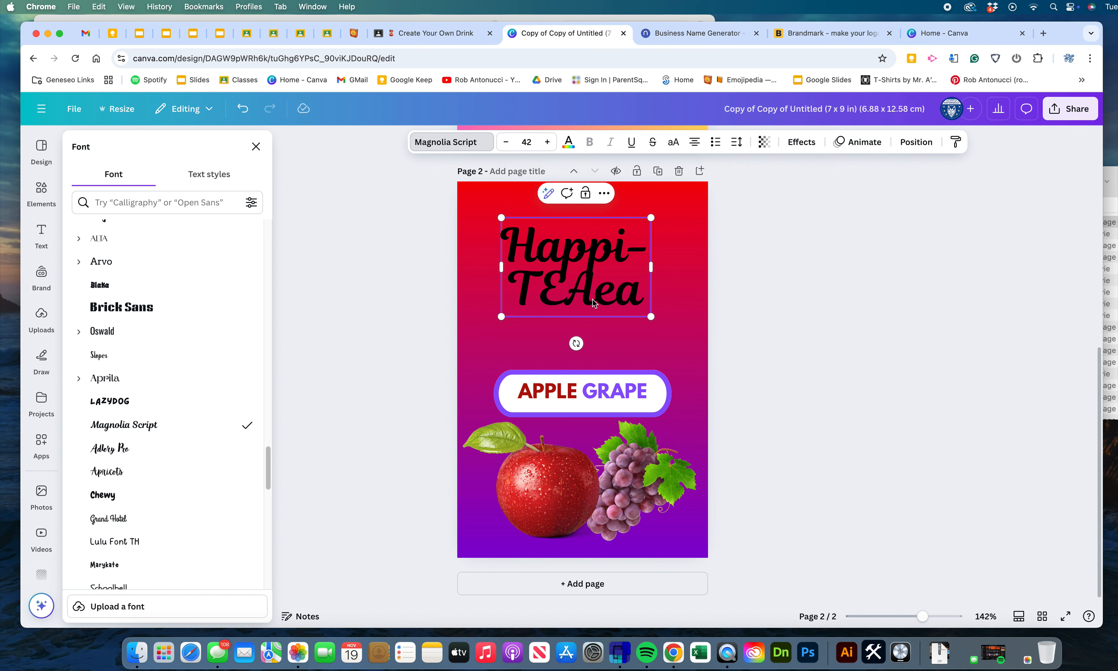
pyautogui.press('BackSpace')
pyautogui.press('BackSpace')
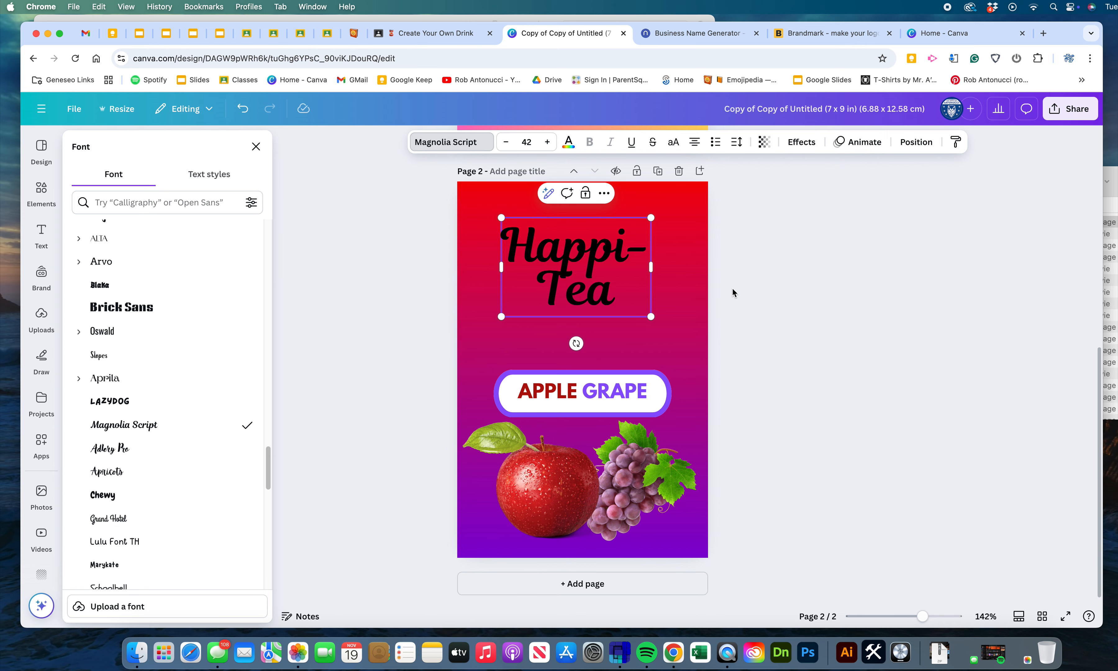
# - Loosen the Happi-Tea title's line spacing slightly so the two lines no longer crowd each other, and nudge the title sideways
pyautogui.moveTo(710, 289); pyautogui.dragTo(606, 284)
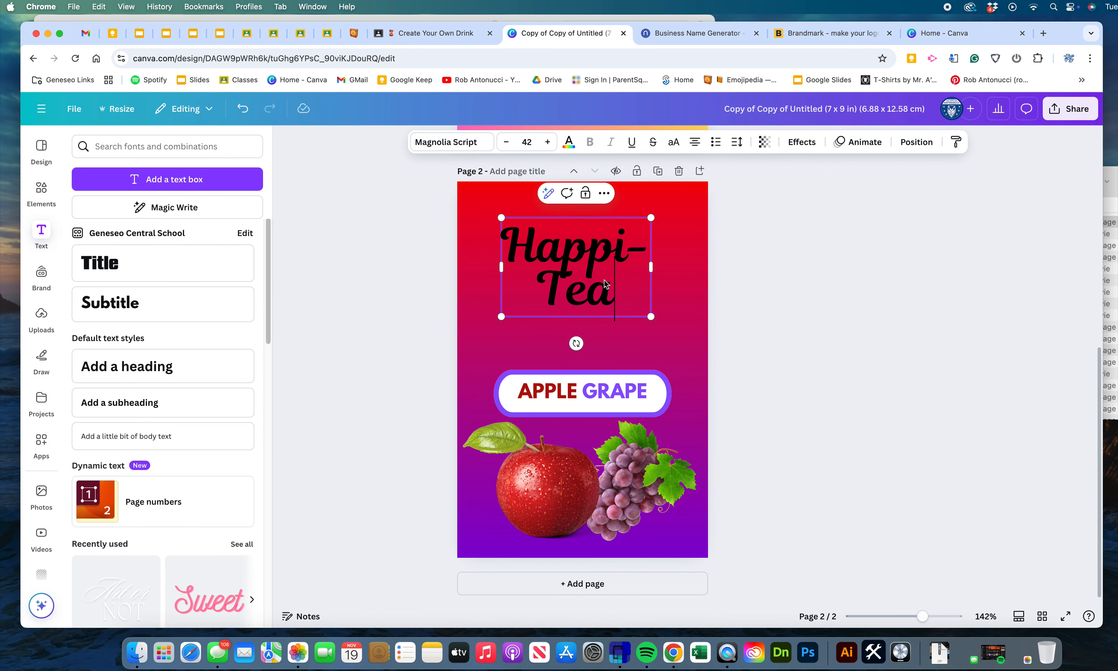
pyautogui.click(737, 142)
pyautogui.moveTo(695, 230); pyautogui.dragTo(708, 235)
pyautogui.click(398, 296)
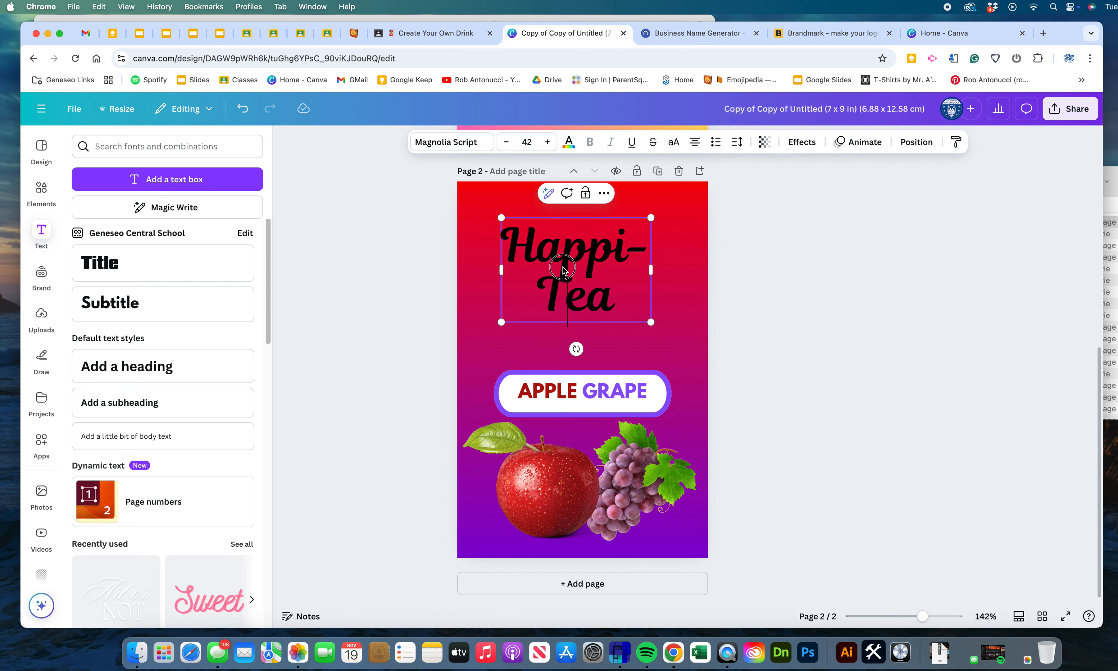
pyautogui.click(789, 232)
pyautogui.moveTo(599, 252); pyautogui.dragTo(602, 252)
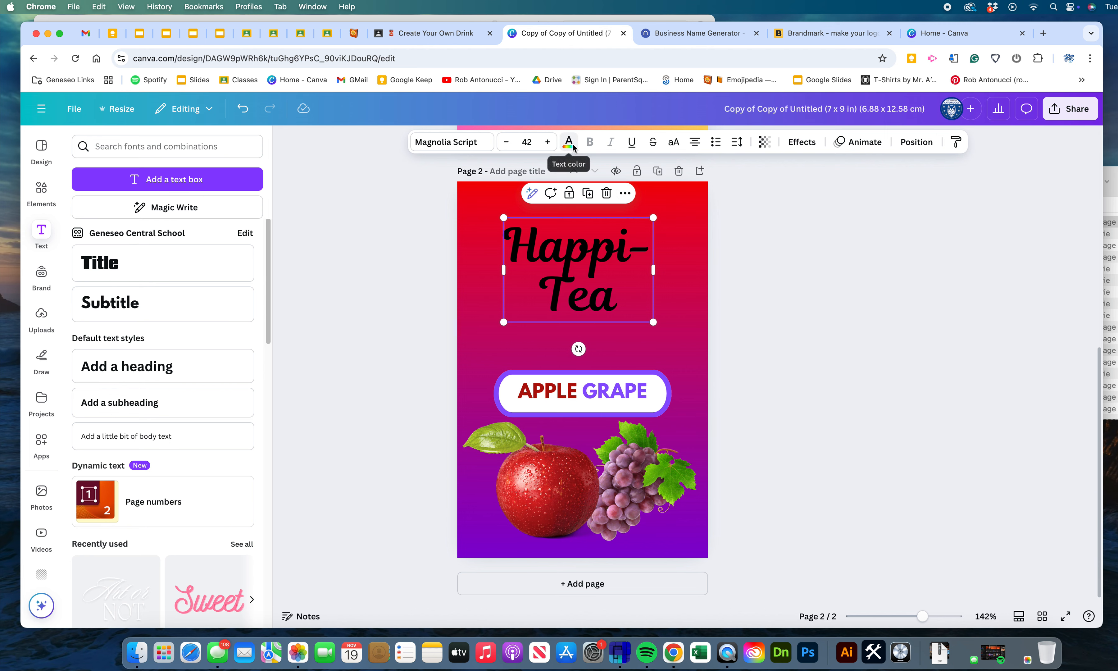
# - Set the Happi-Tea title's text color to white
pyautogui.click(568, 142)
pyautogui.click(241, 234)
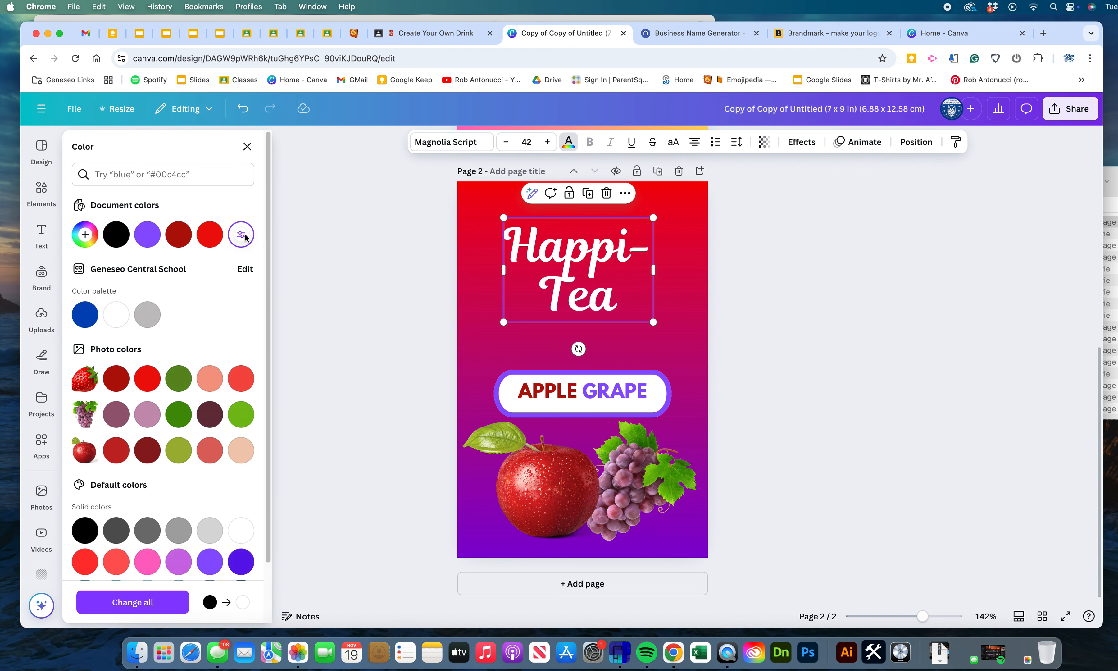
pyautogui.press('Escape')
# - Shift the title, the APPLE GRAPE label, the apple and the grapes slightly upward to balance the layout on page 2
pyautogui.moveTo(605, 253); pyautogui.dragTo(610, 250)
pyautogui.click(613, 383)
pyautogui.moveTo(614, 374); pyautogui.dragTo(598, 354)
pyautogui.click(589, 277)
pyautogui.moveTo(560, 468); pyautogui.dragTo(558, 450)
pyautogui.moveTo(622, 477); pyautogui.dragTo(622, 456)
pyautogui.click(827, 430)
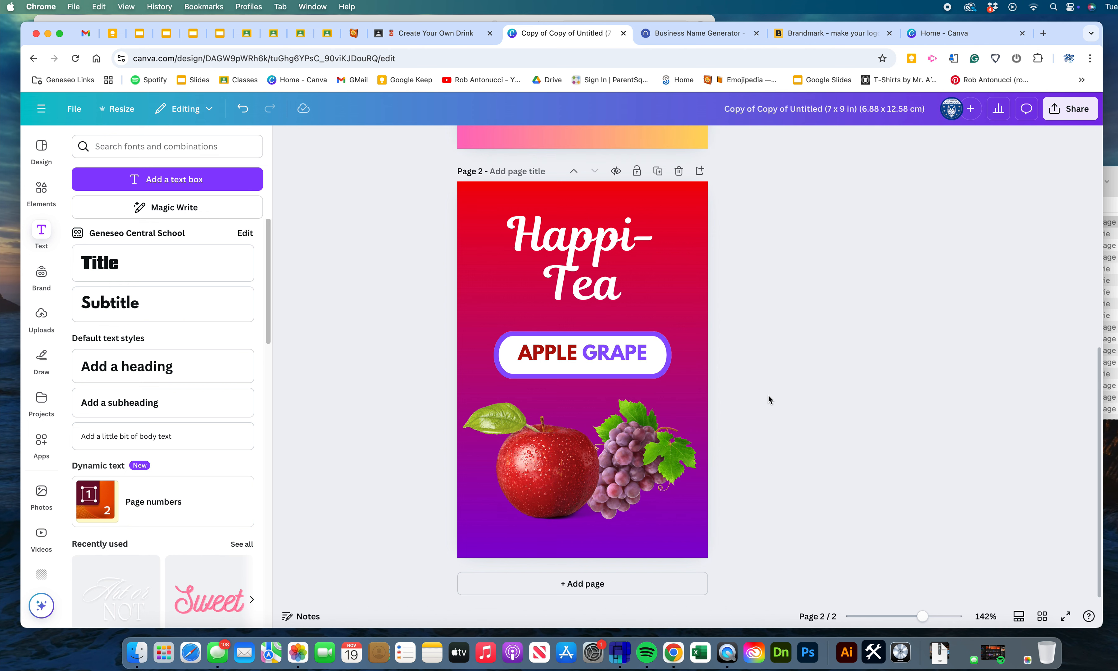
# - Try the Shadow, Lift, Hollow, Splice, Outline, Echo, Glitch and Neon text effects on the Happi-Tea title
pyautogui.click(569, 247)
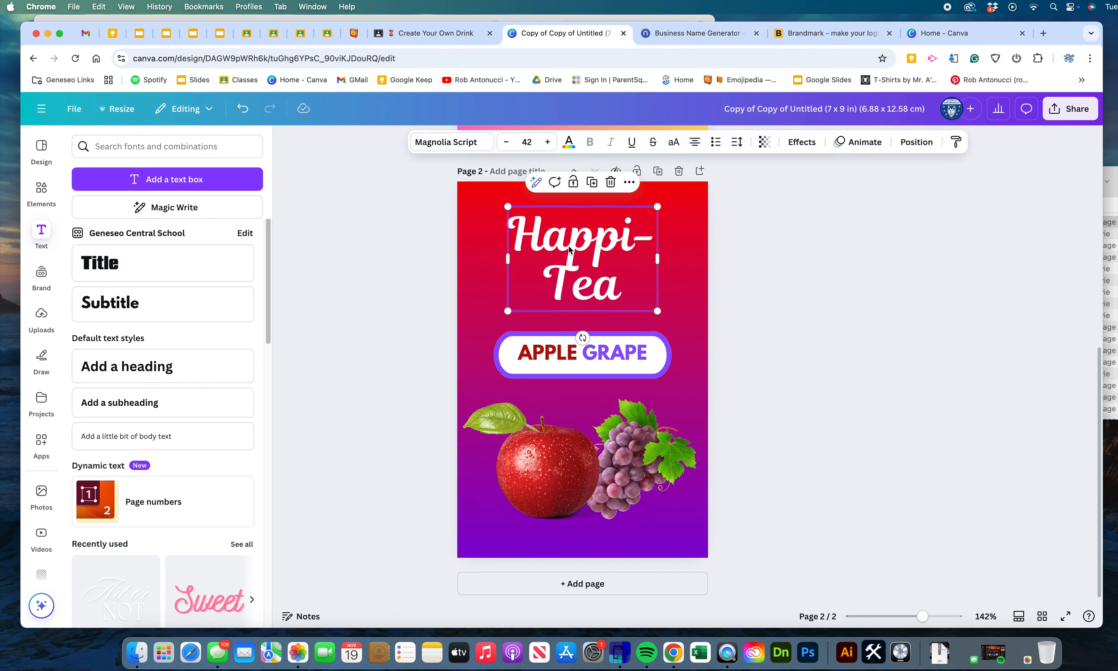
pyautogui.click(799, 144)
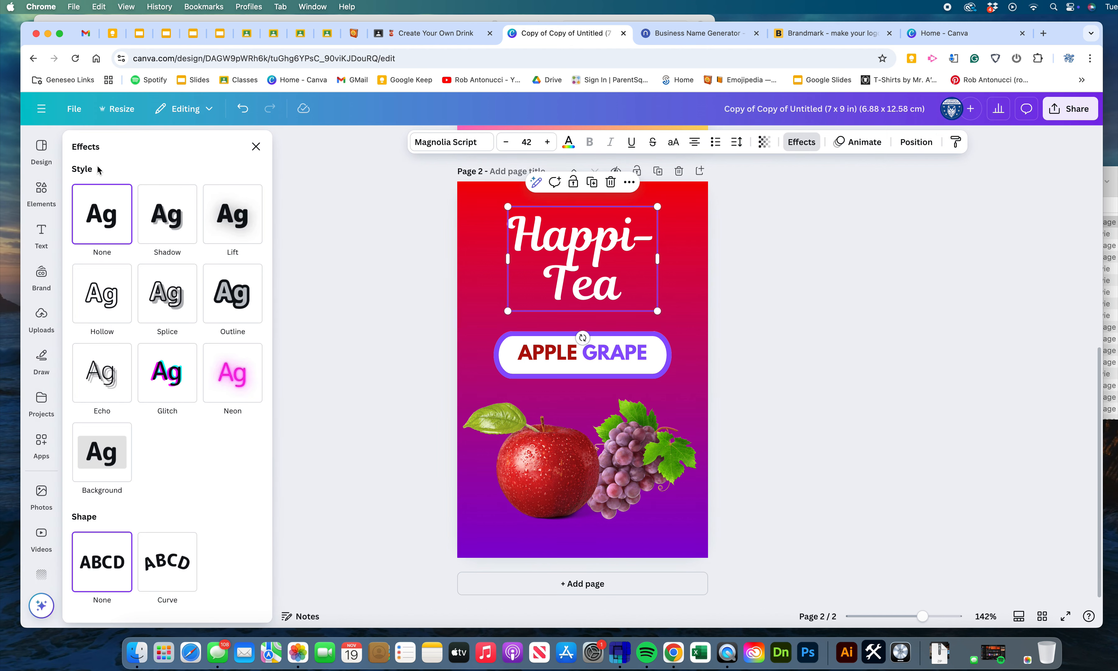
pyautogui.click(173, 217)
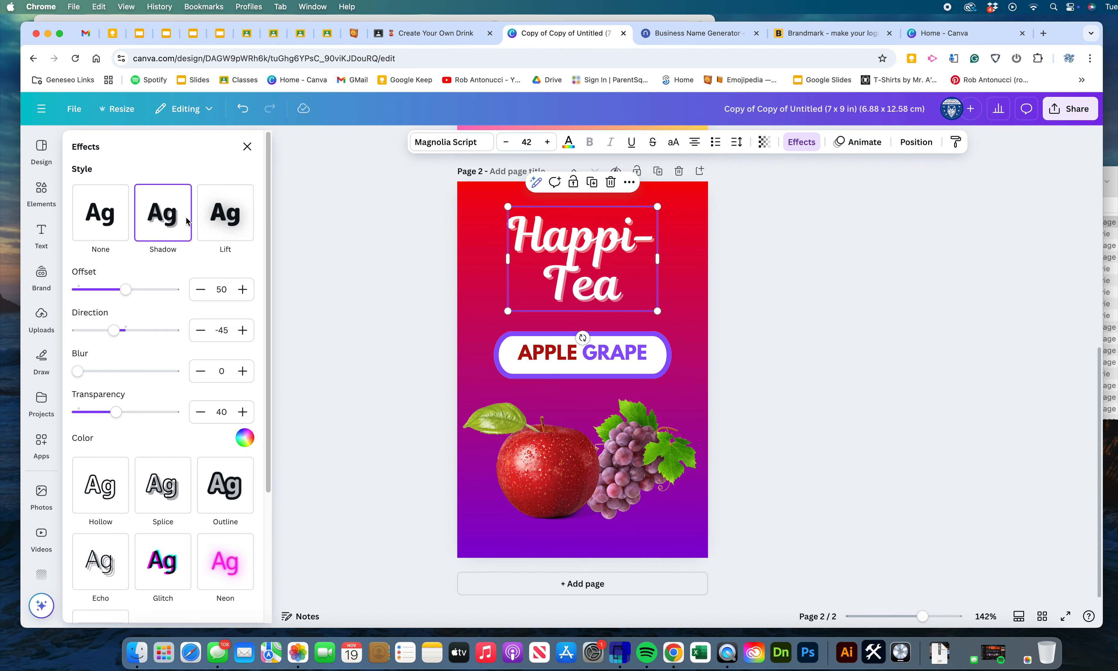
pyautogui.click(216, 222)
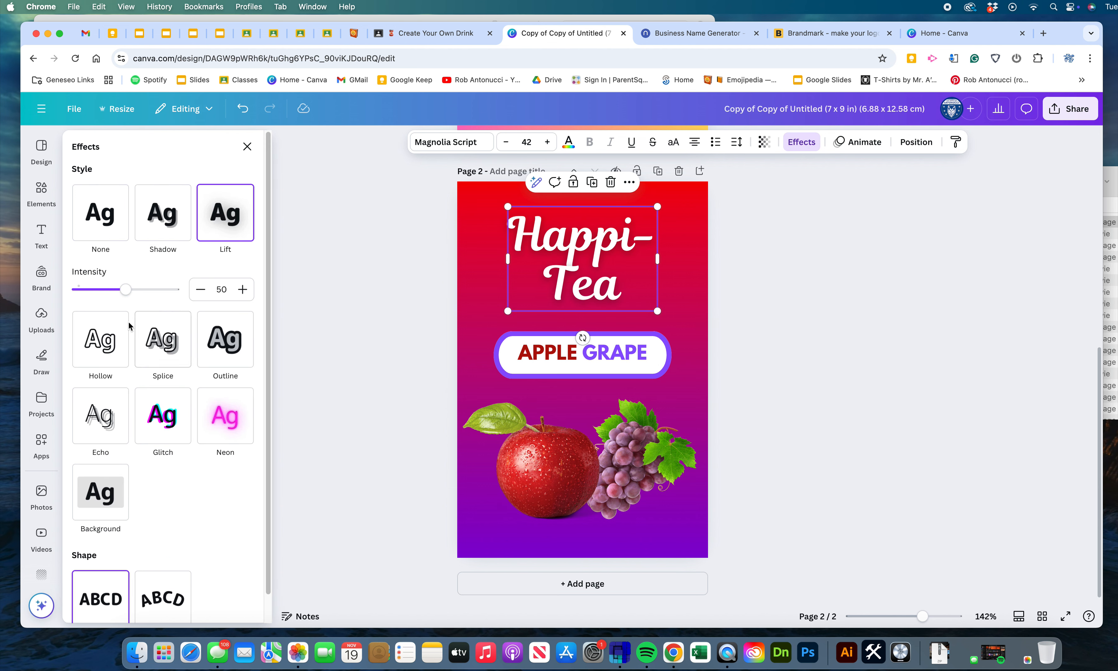
pyautogui.click(110, 346)
pyautogui.click(166, 291)
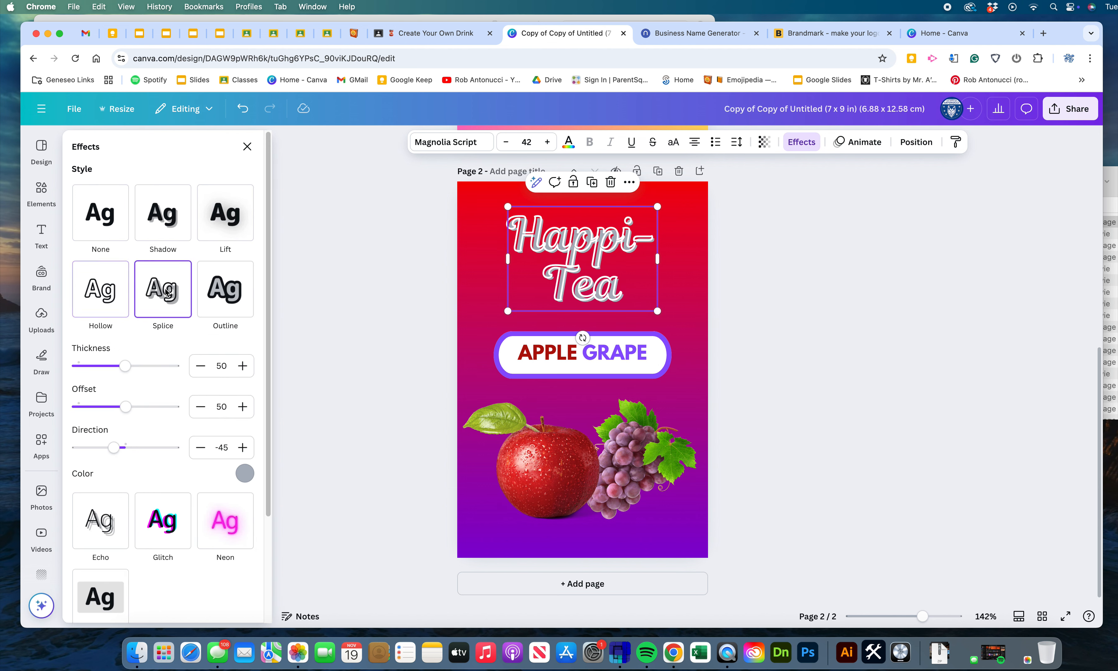
pyautogui.click(231, 294)
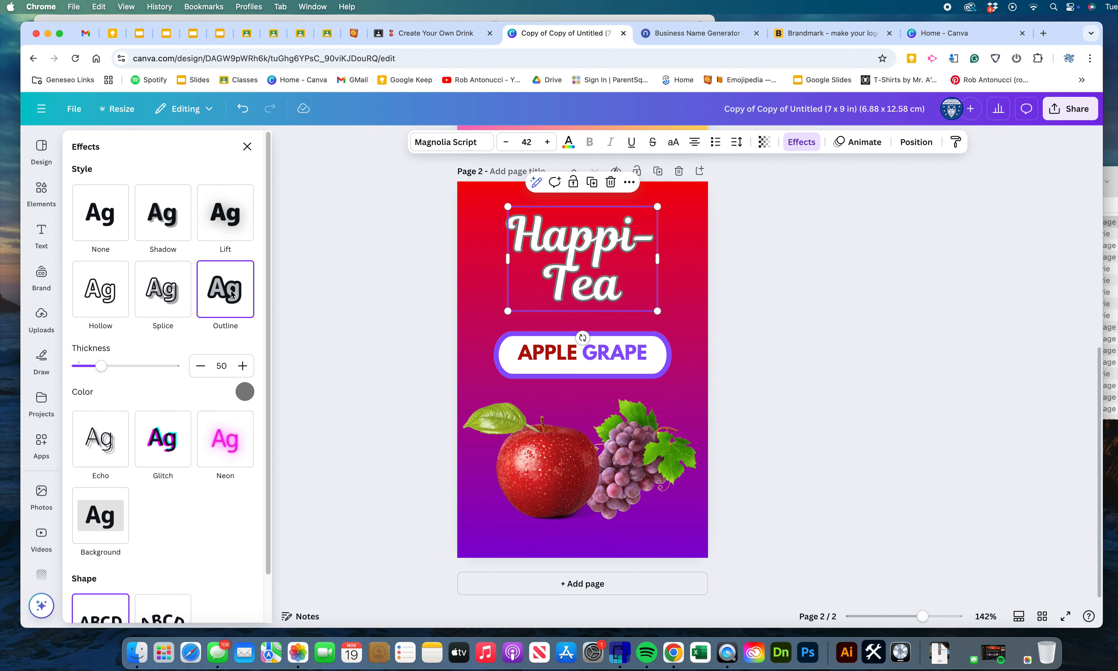
pyautogui.click(114, 448)
pyautogui.click(163, 361)
pyautogui.click(227, 368)
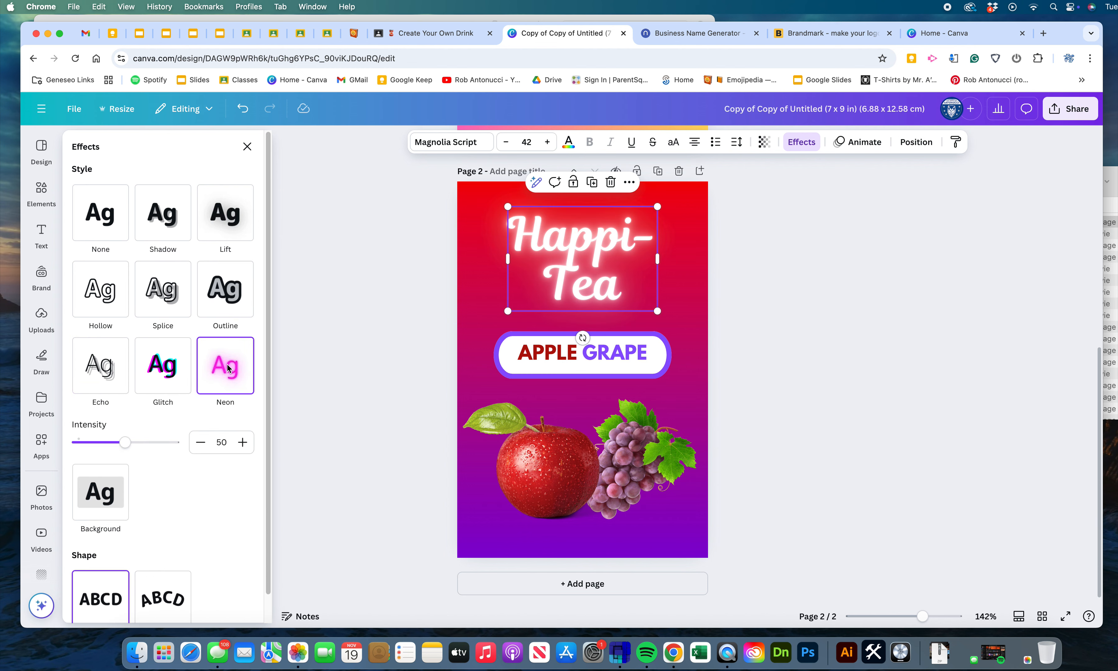
# - Apply the Shadow effect to the Happi-Tea title and set the shadow color to black
pyautogui.click(100, 230)
pyautogui.click(174, 217)
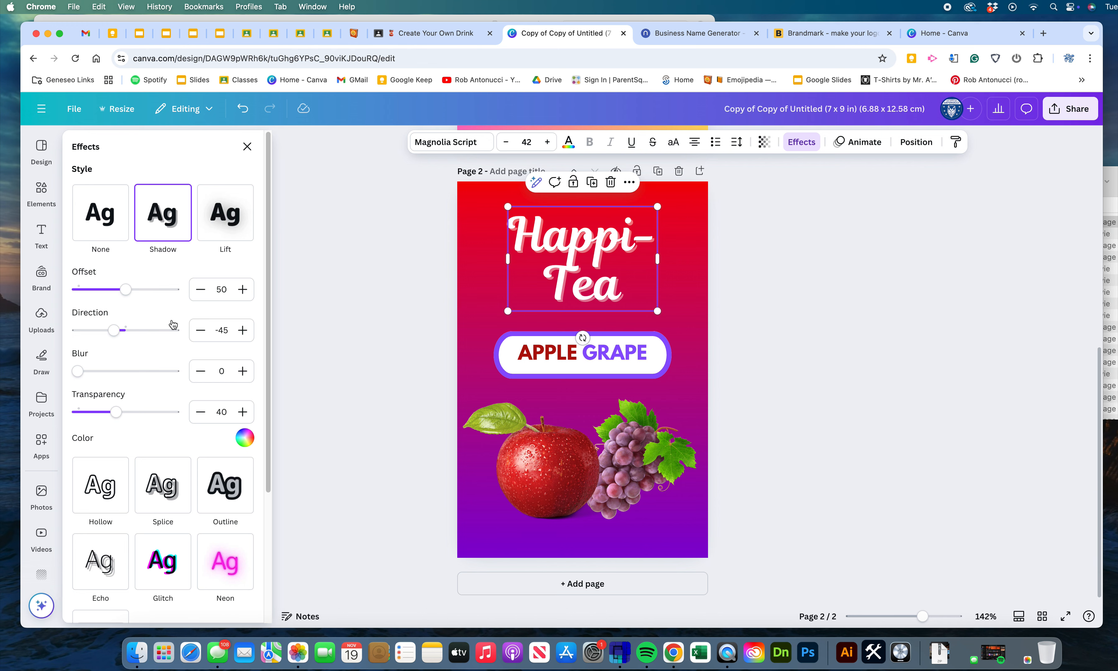
pyautogui.scroll(-2, 173, 324)
pyautogui.click(245, 387)
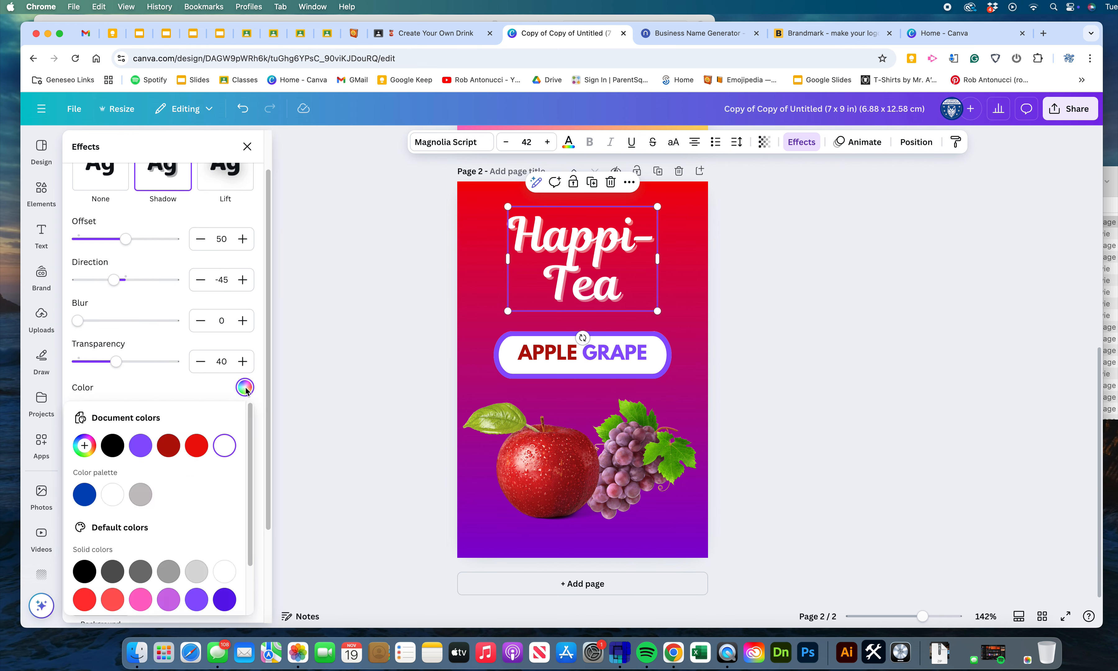
pyautogui.click(114, 447)
pyautogui.click(331, 338)
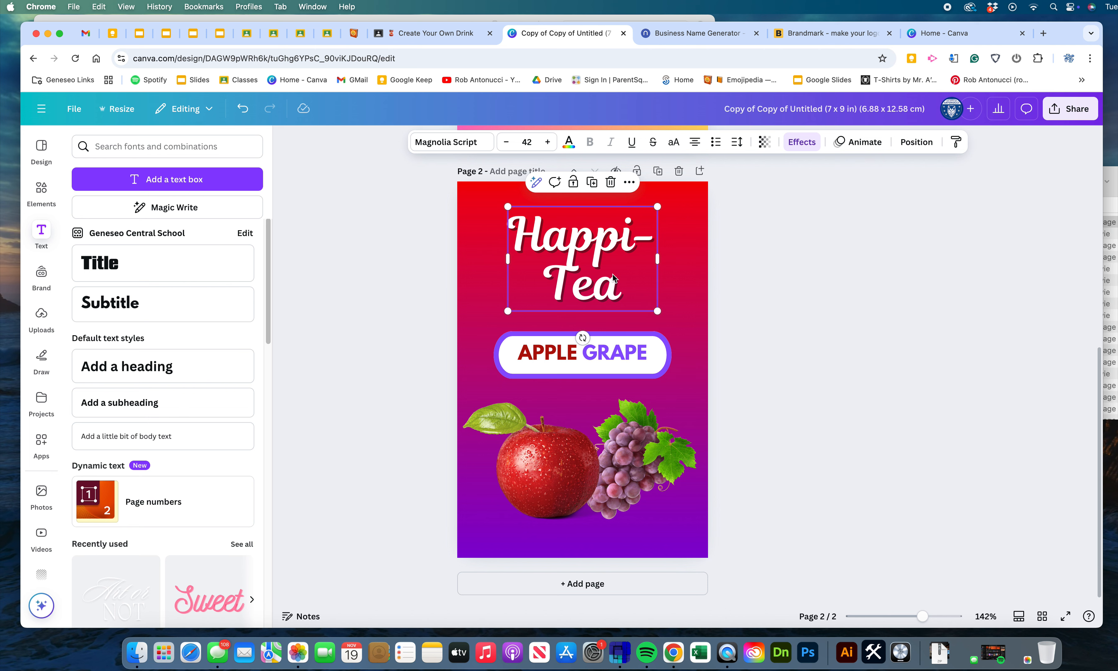
pyautogui.click(799, 303)
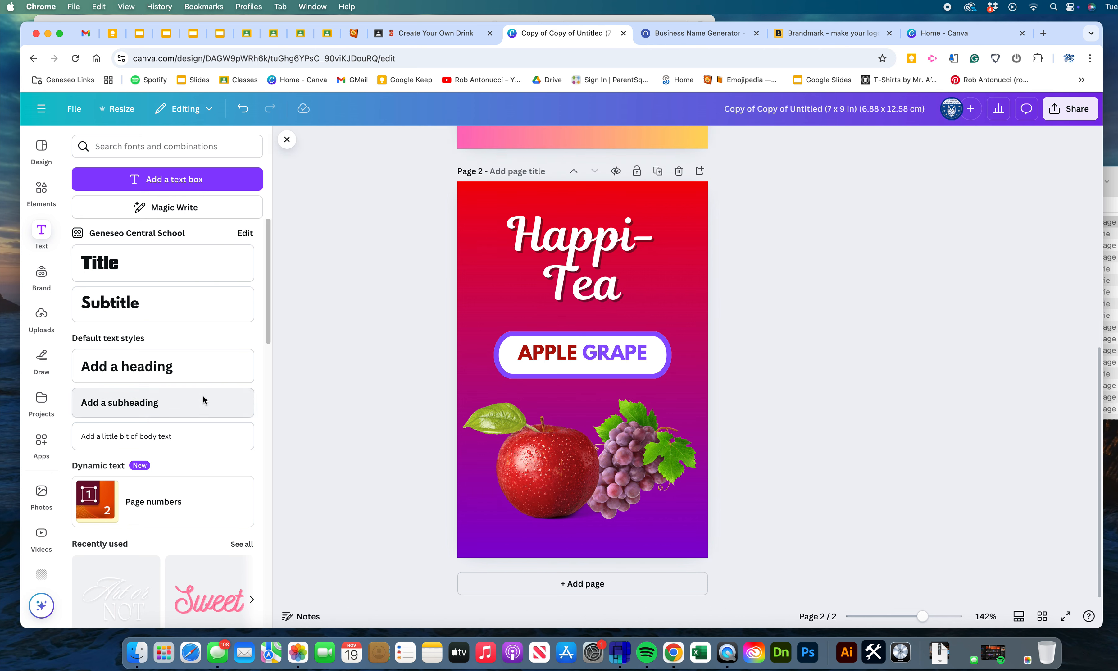
# - Search the elements for halftone, browse the photo results and place the white photo with small dark dots on page 2
pyautogui.click(40, 191)
pyautogui.click(231, 146)
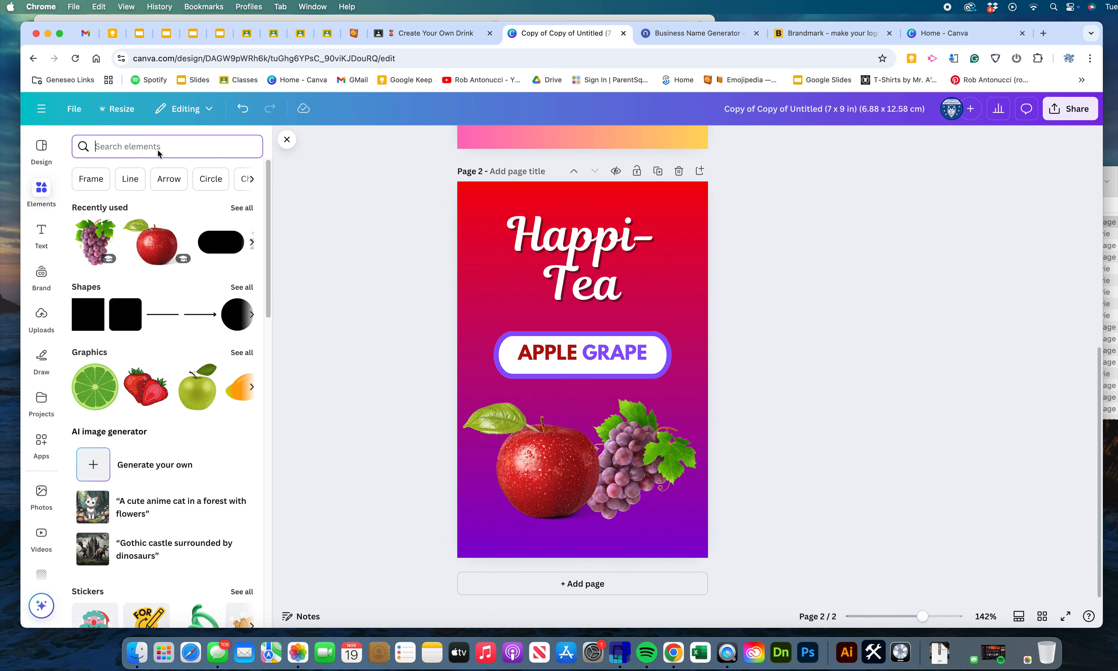
pyautogui.write('halft')
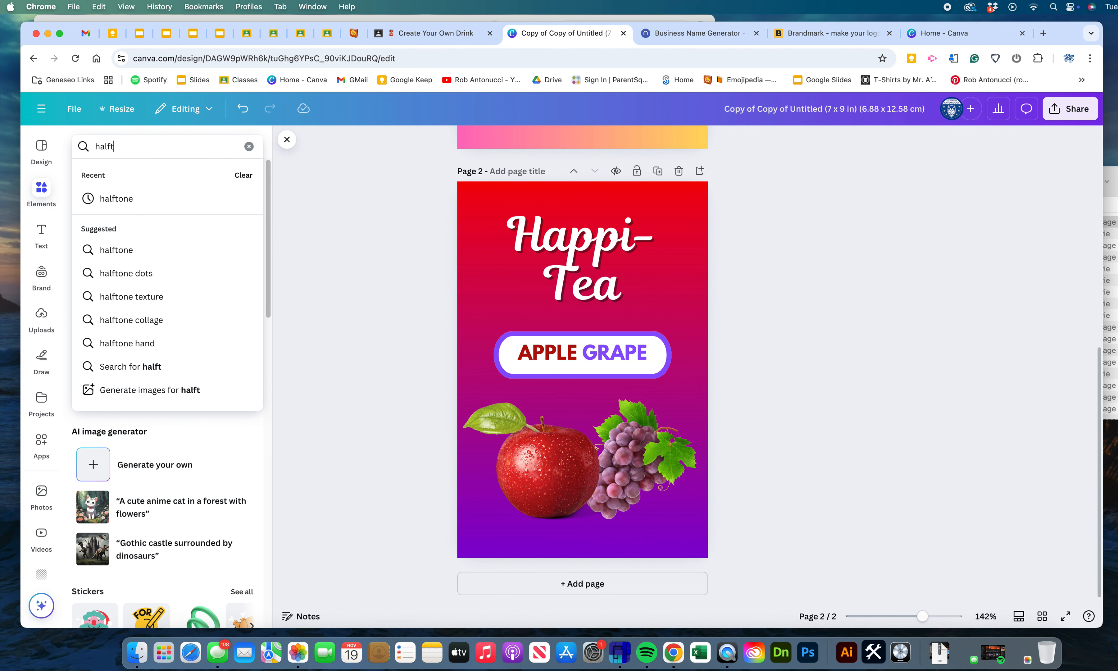
pyautogui.write('one')
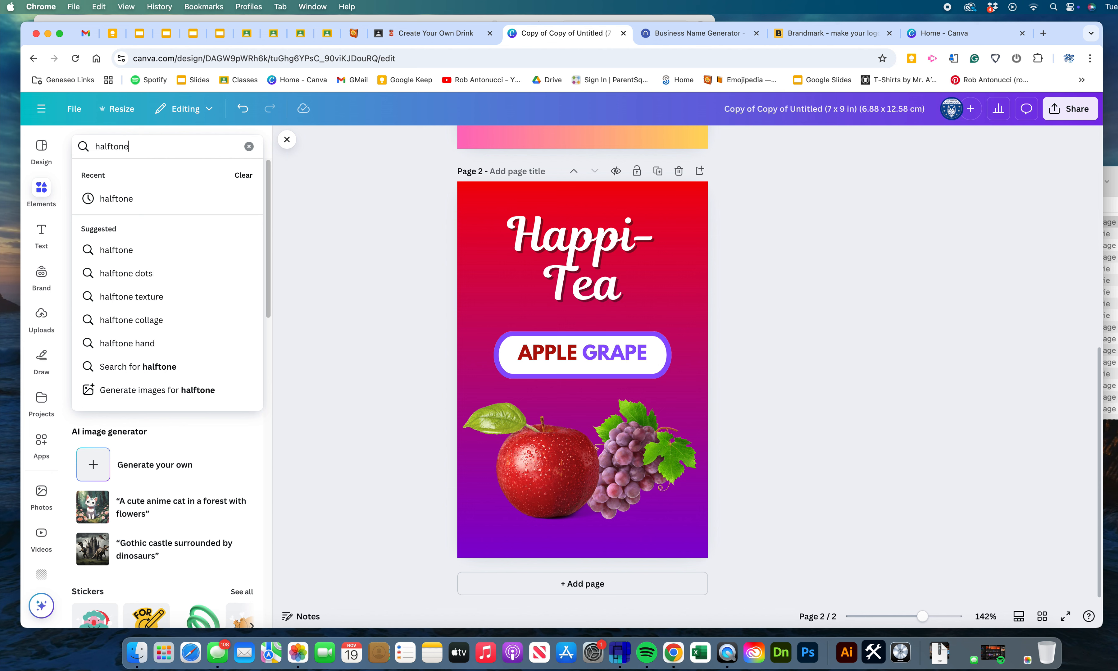
pyautogui.press('Return')
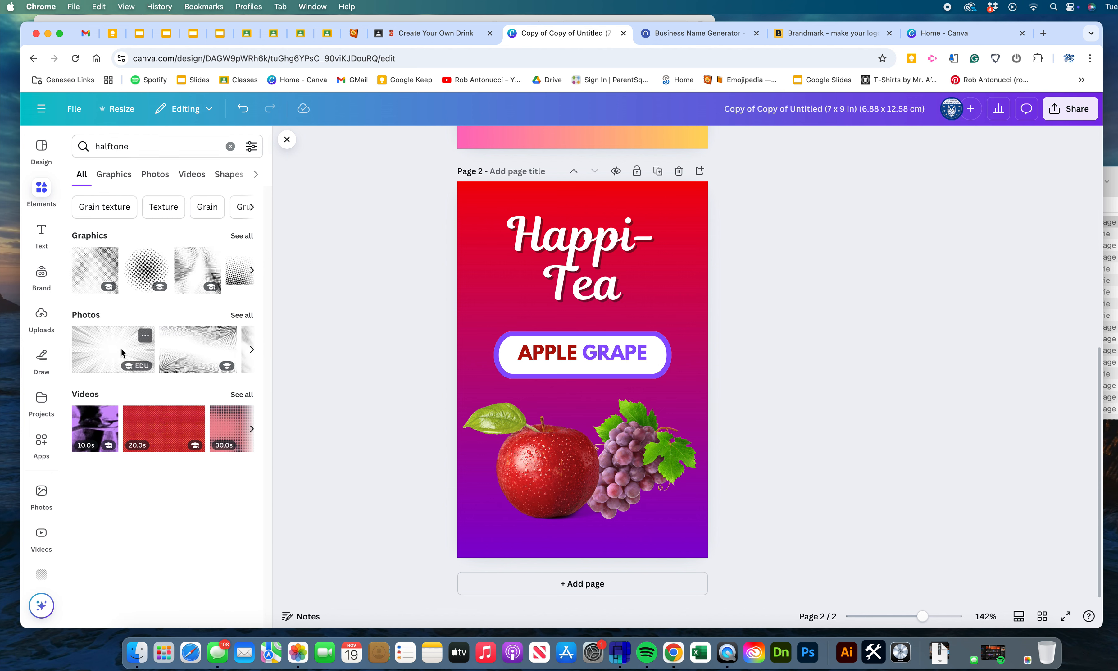
pyautogui.click(240, 317)
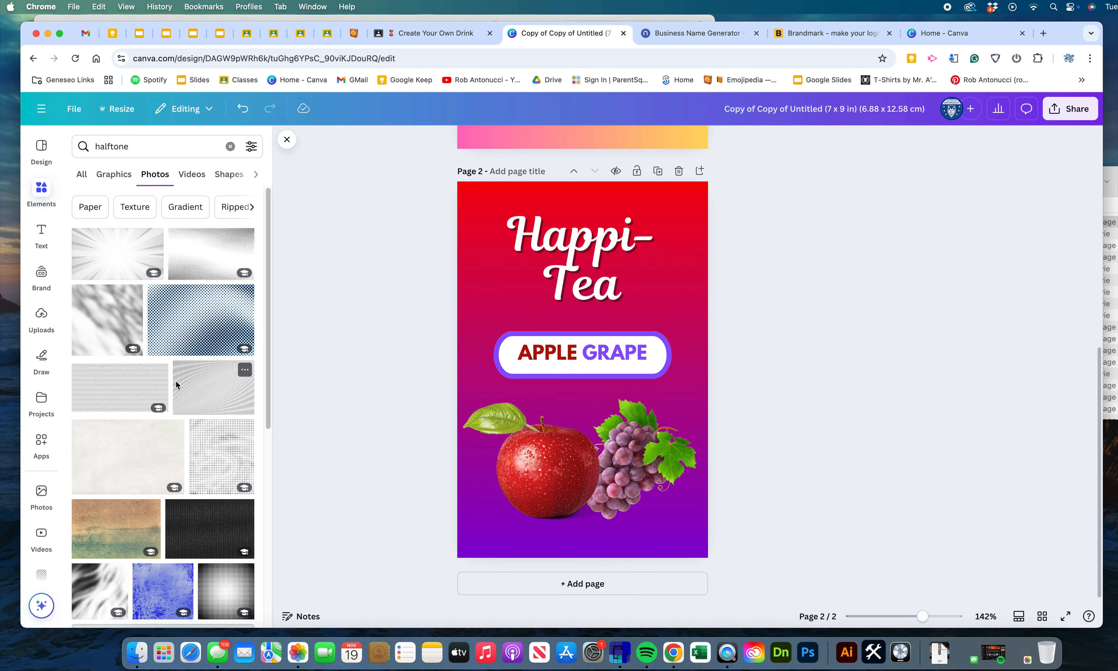
pyautogui.moveTo(211, 458); pyautogui.dragTo(578, 344)
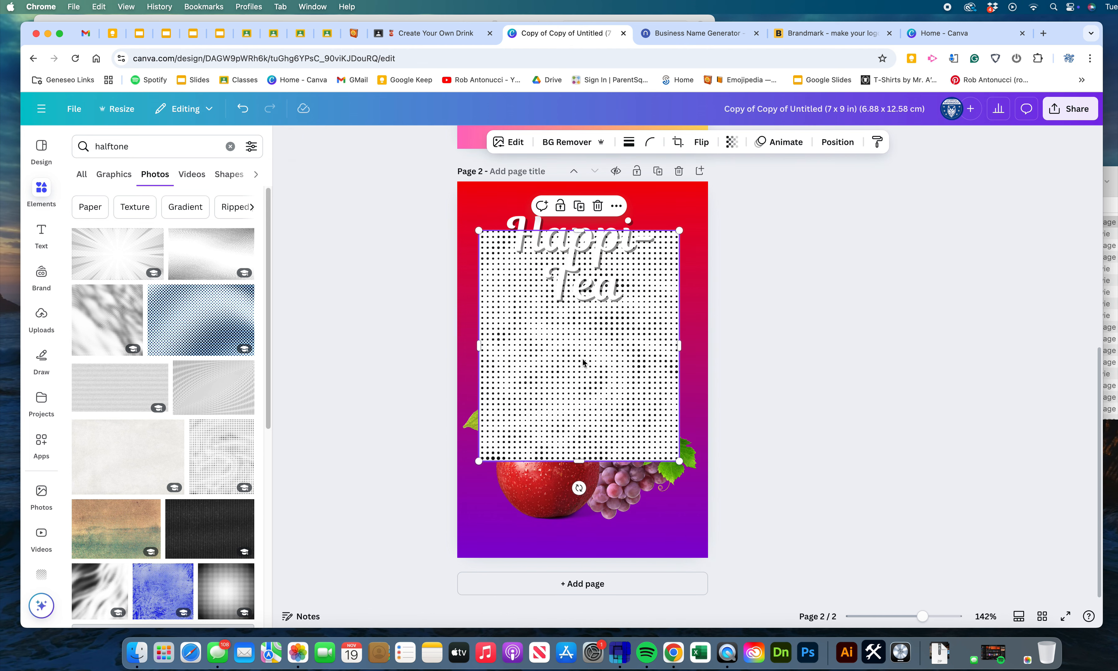
# - Remove the halftone photo's background, align it with the page's upper-left corner and enlarge it to cover all of page 2
pyautogui.click(567, 142)
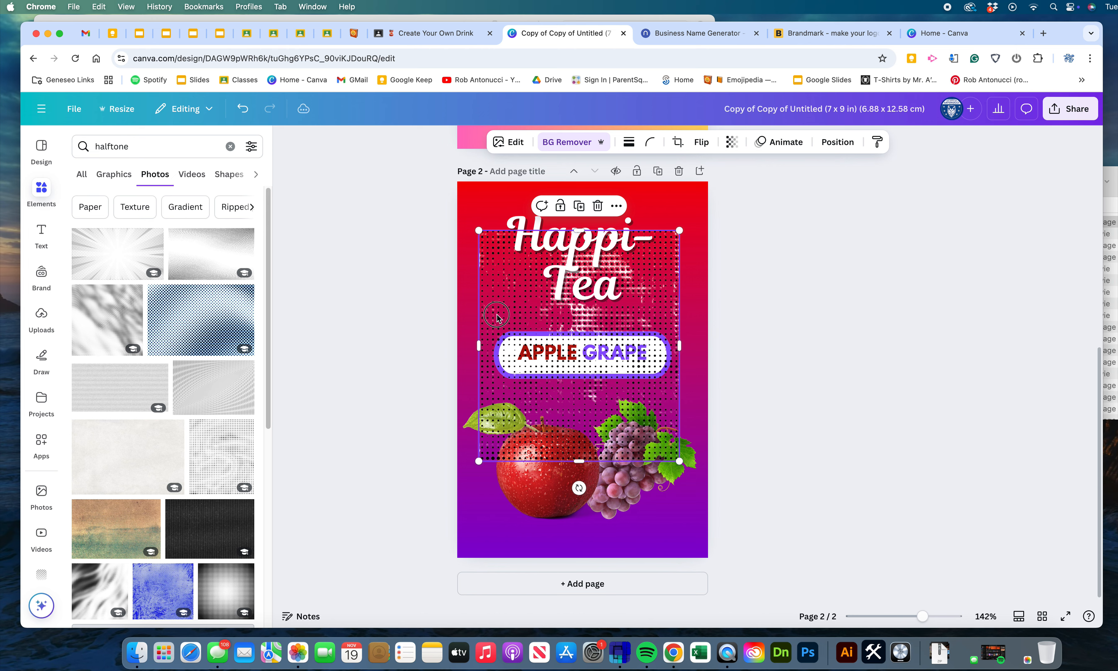
pyautogui.moveTo(512, 312); pyautogui.dragTo(490, 264)
pyautogui.moveTo(657, 411); pyautogui.dragTo(802, 564)
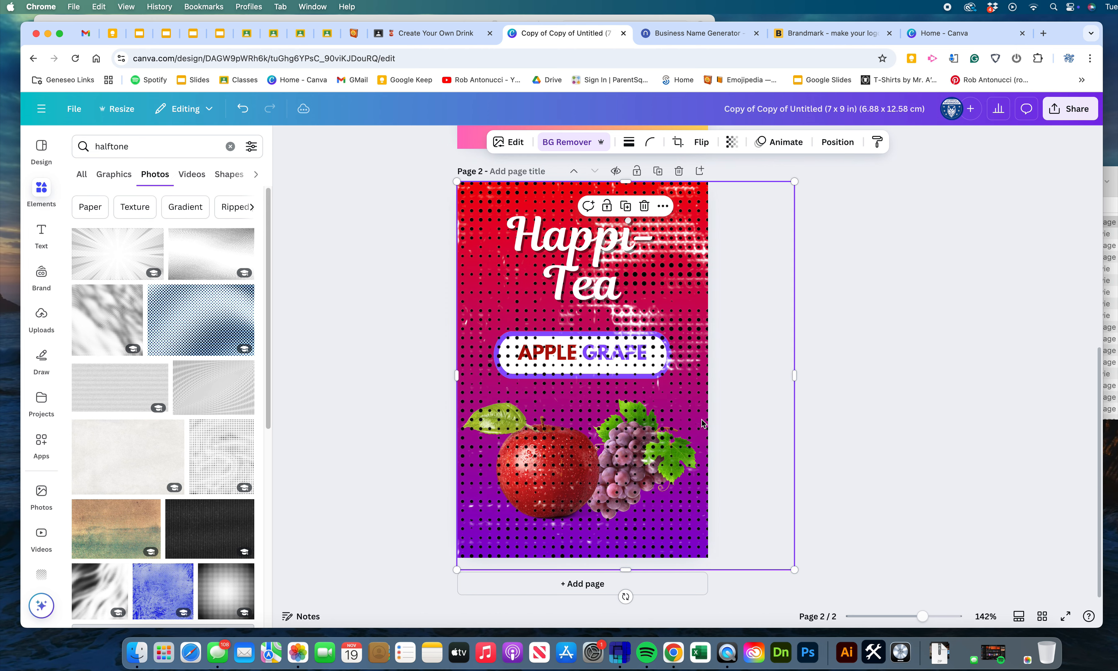
# - Center the halftone photo over page 2 and set its transparency to 8
pyautogui.moveTo(679, 393); pyautogui.dragTo(640, 389)
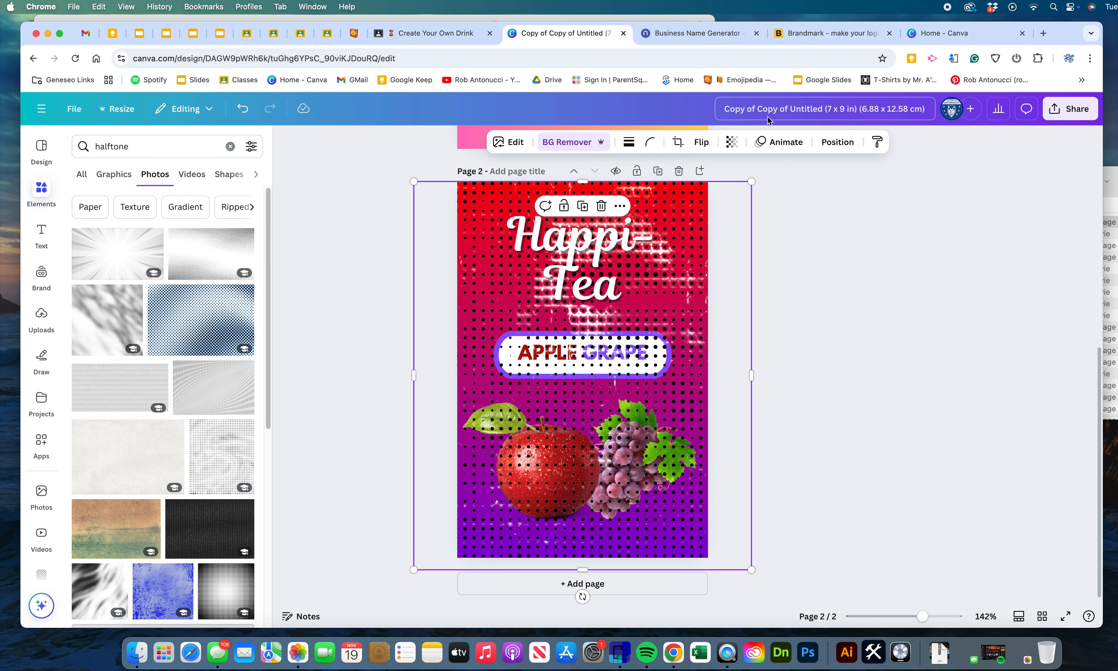
pyautogui.click(835, 295)
pyautogui.click(699, 281)
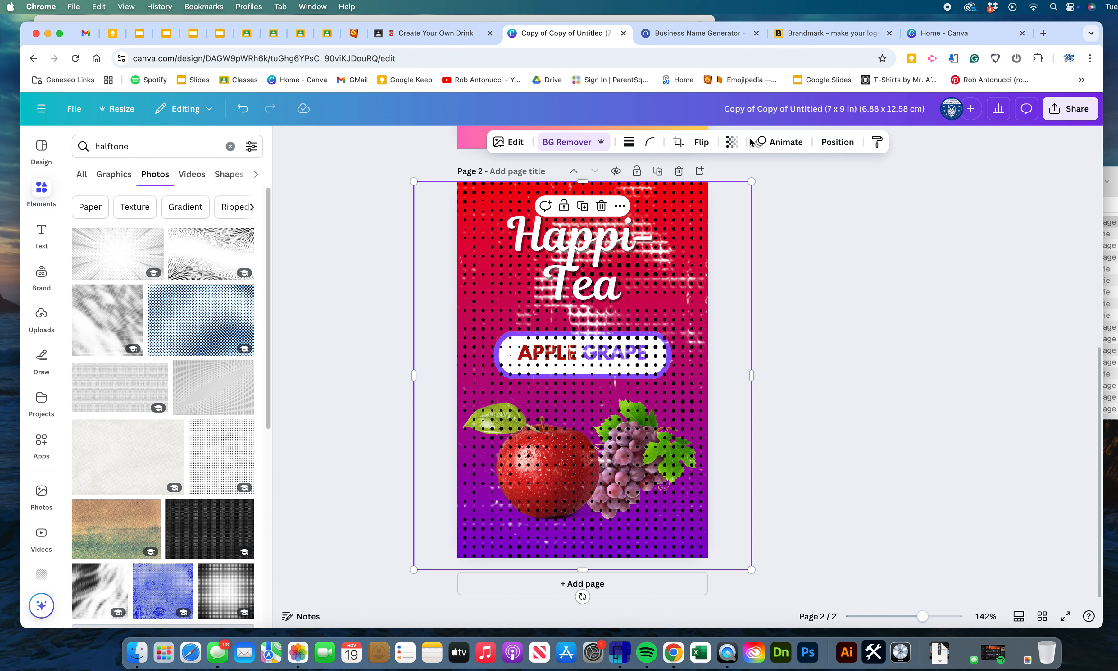
pyautogui.click(731, 142)
pyautogui.moveTo(762, 190); pyautogui.dragTo(680, 198)
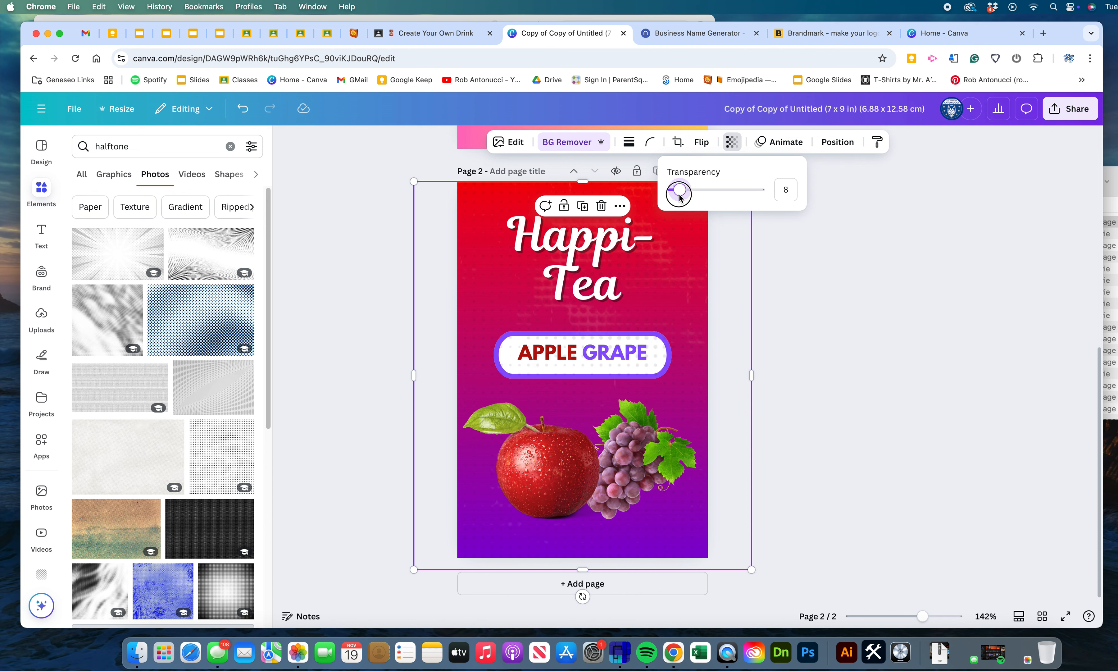
pyautogui.click(836, 314)
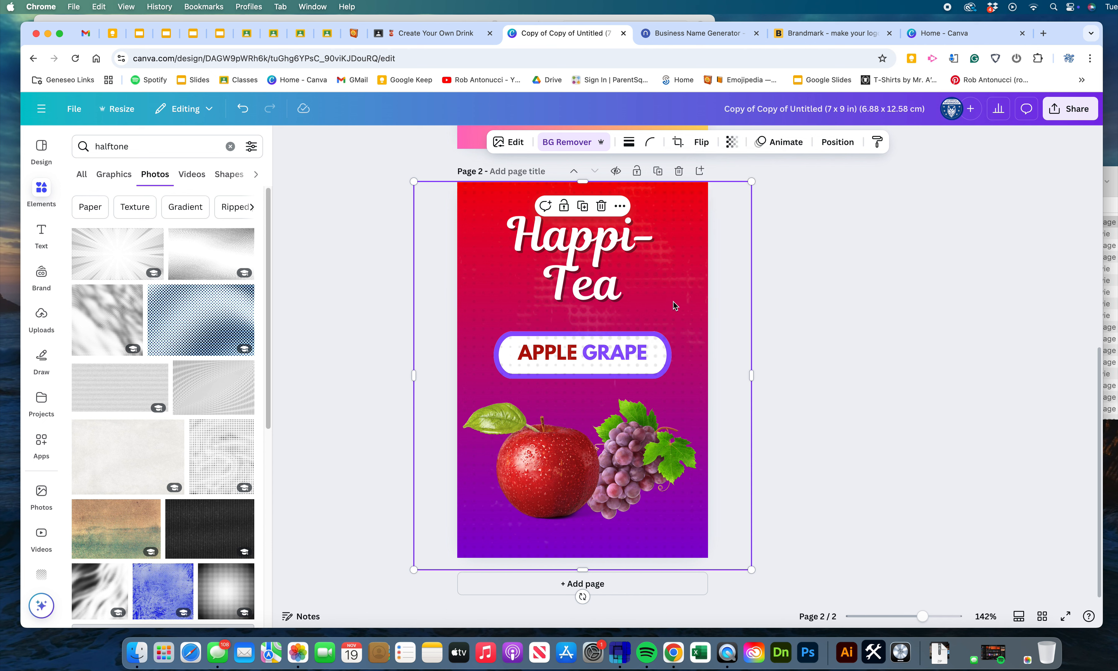
# - Move the halftone layer below the Apple Grape label, directly above the gradient background, and close the element search
pyautogui.click(842, 144)
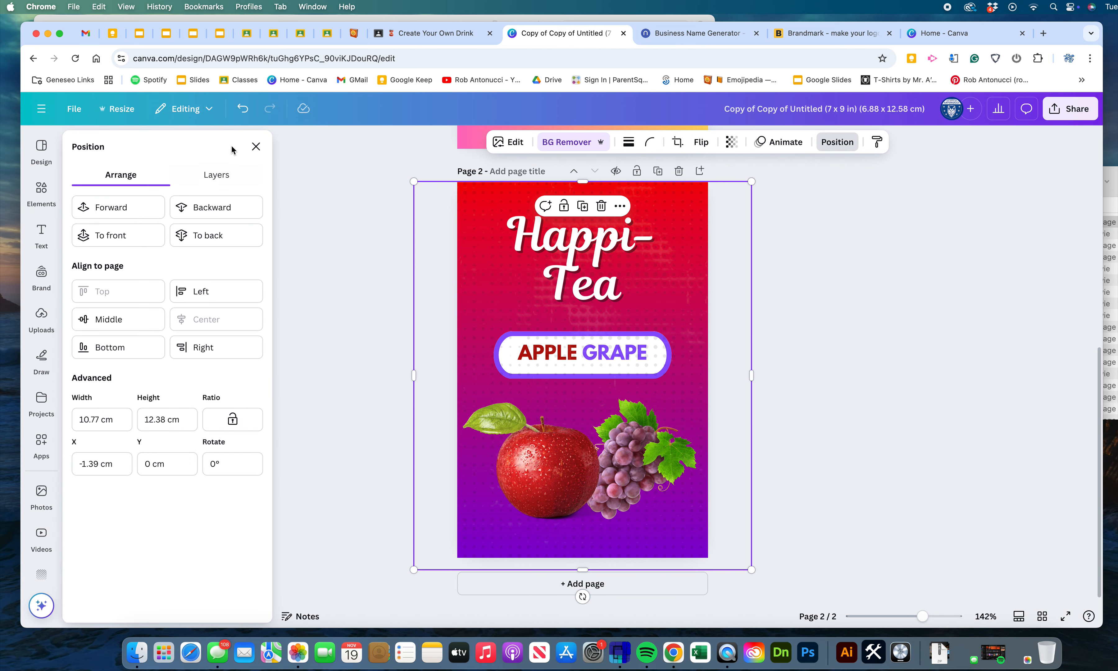
pyautogui.click(197, 177)
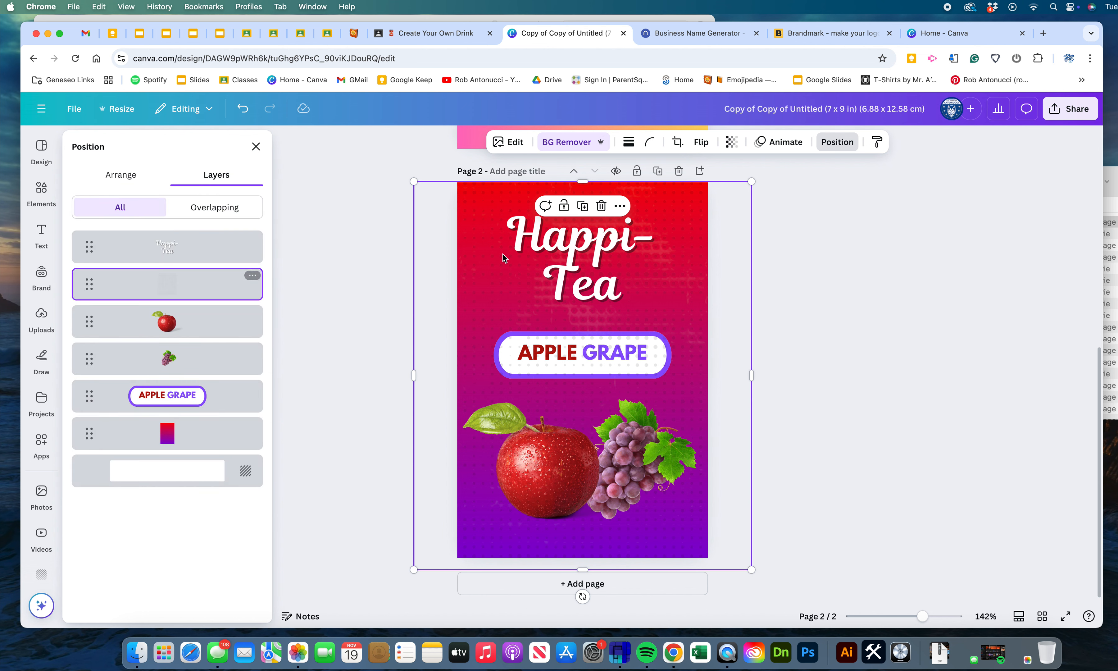
pyautogui.moveTo(90, 285); pyautogui.dragTo(84, 389)
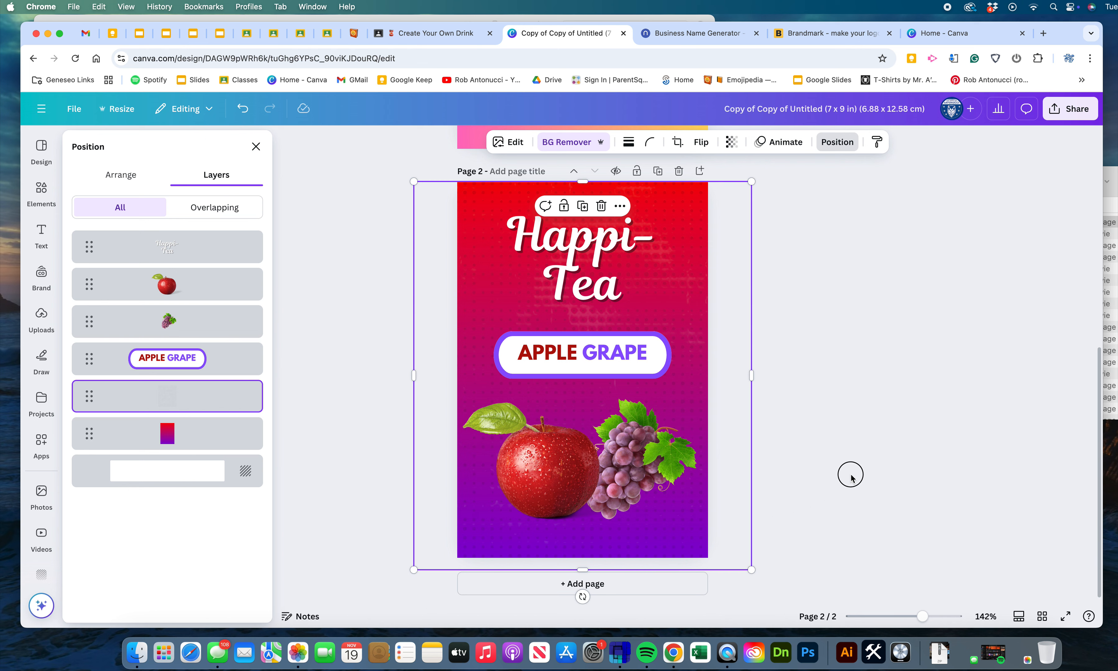
pyautogui.click(851, 476)
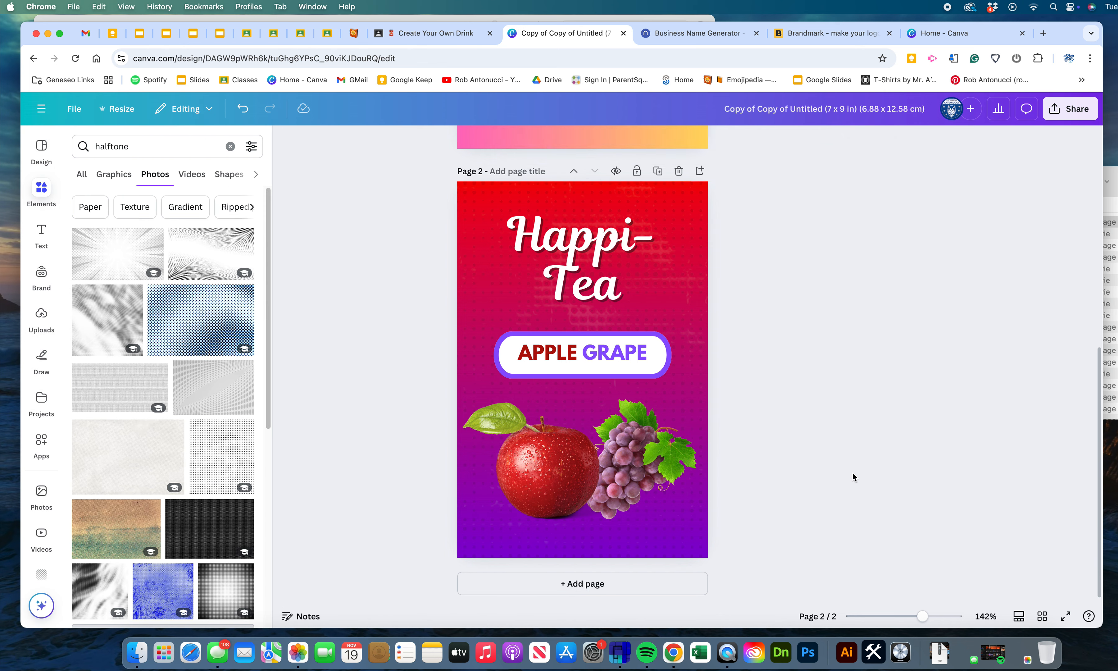
pyautogui.click(230, 146)
pyautogui.click(286, 143)
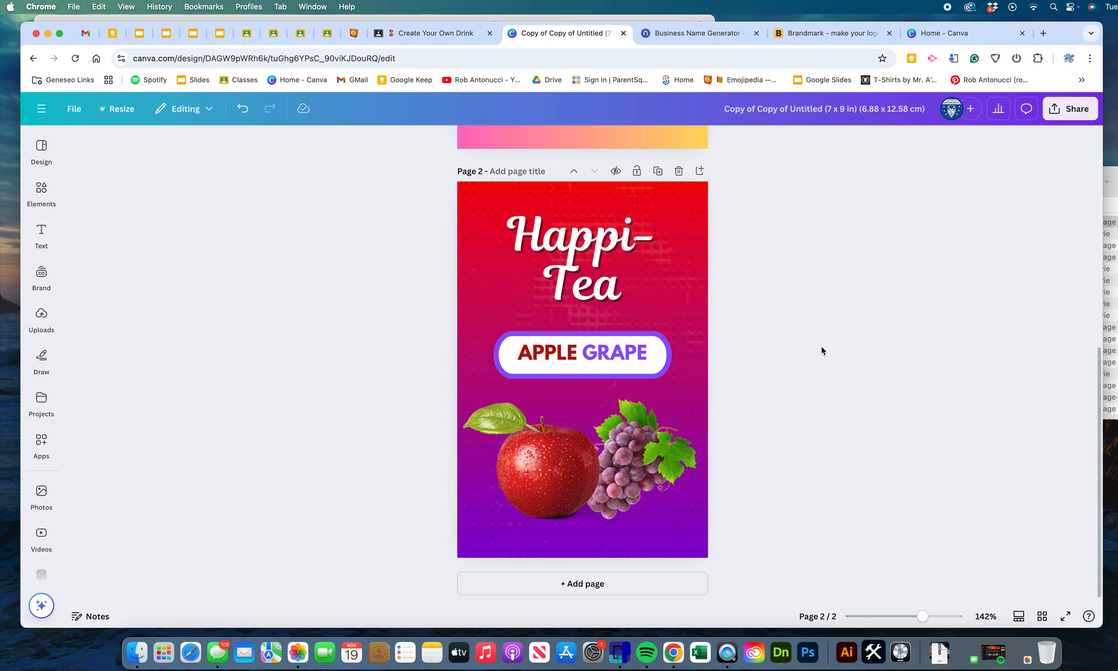
# - Duplicate the finished label page twice and title page 2 Apple Grape
pyautogui.scroll(2, 799, 346)
pyautogui.scroll(-2, 799, 345)
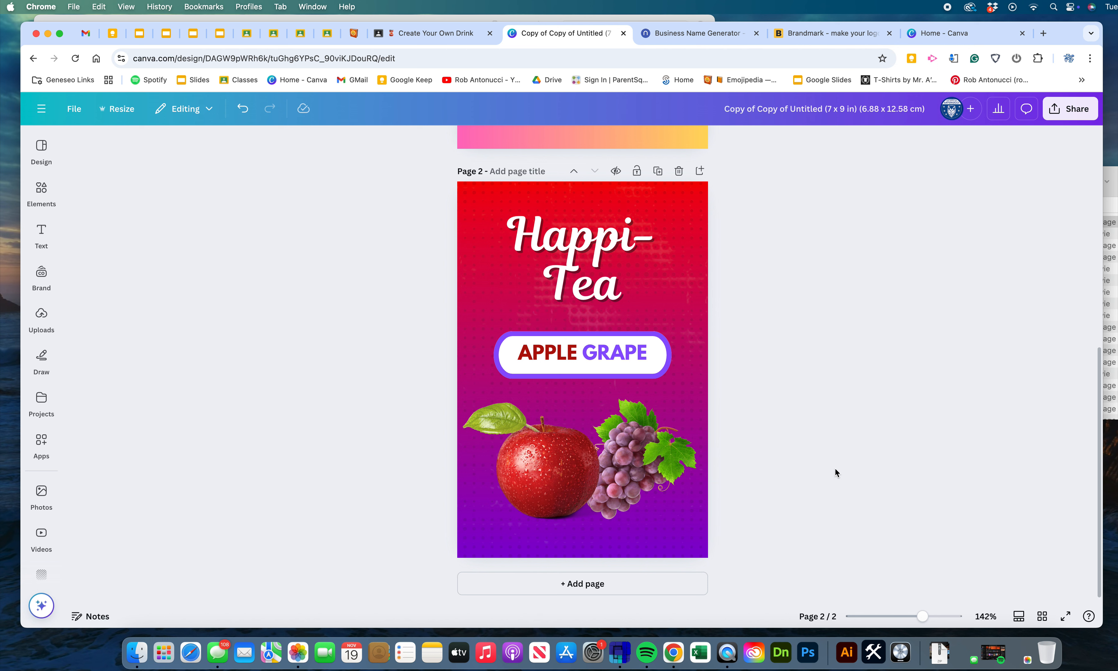
pyautogui.click(658, 171)
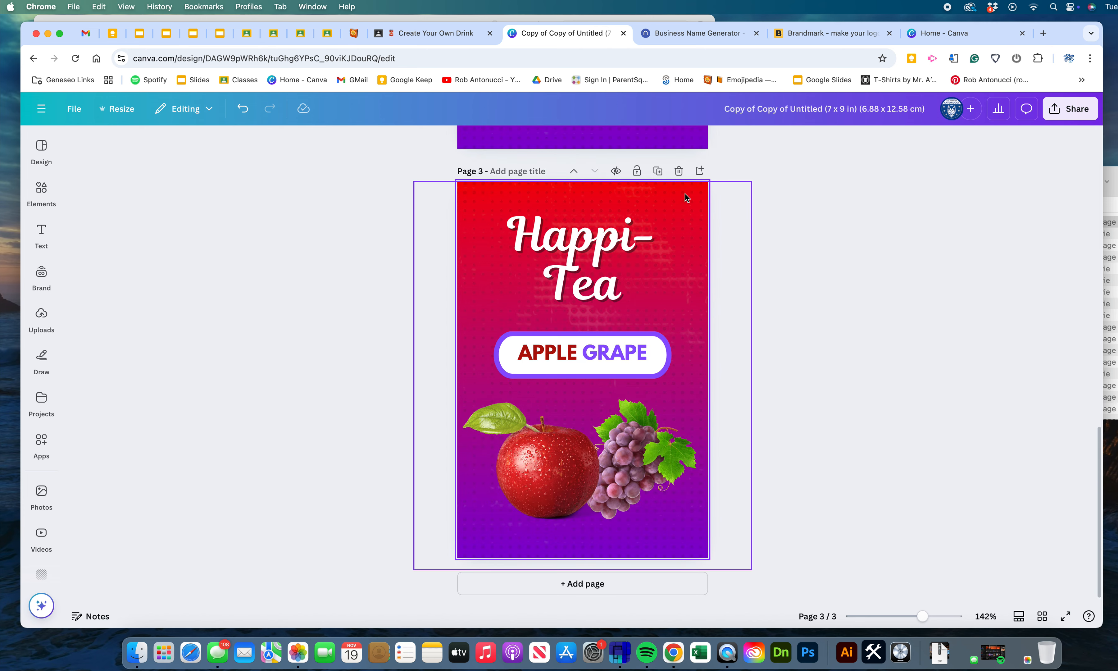
pyautogui.click(657, 171)
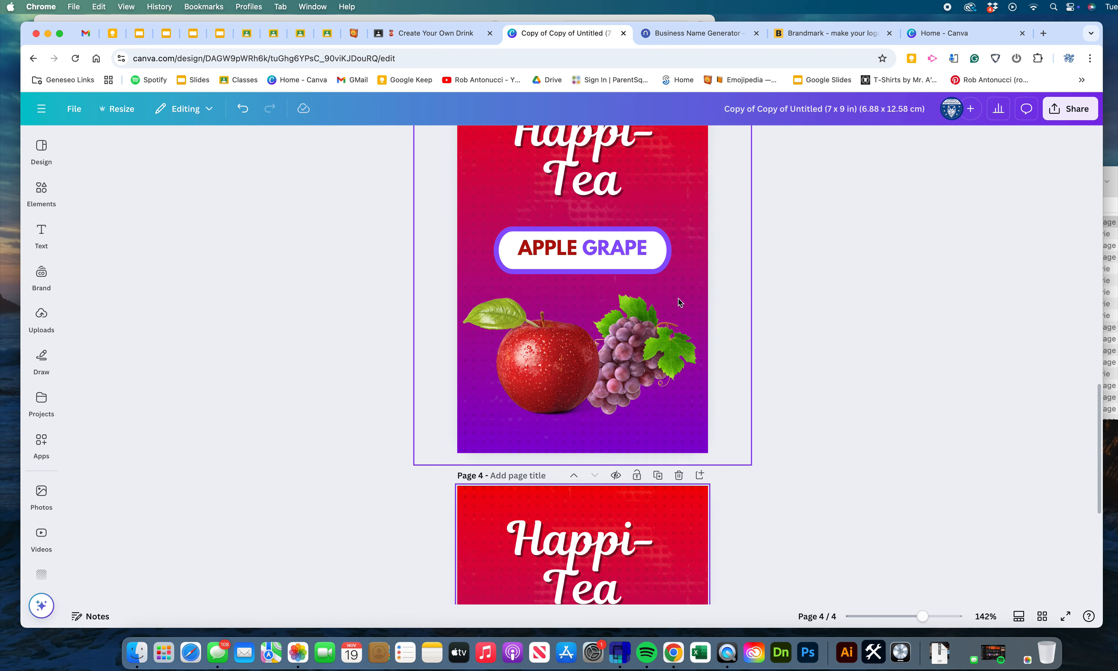
pyautogui.scroll(15, 678, 299)
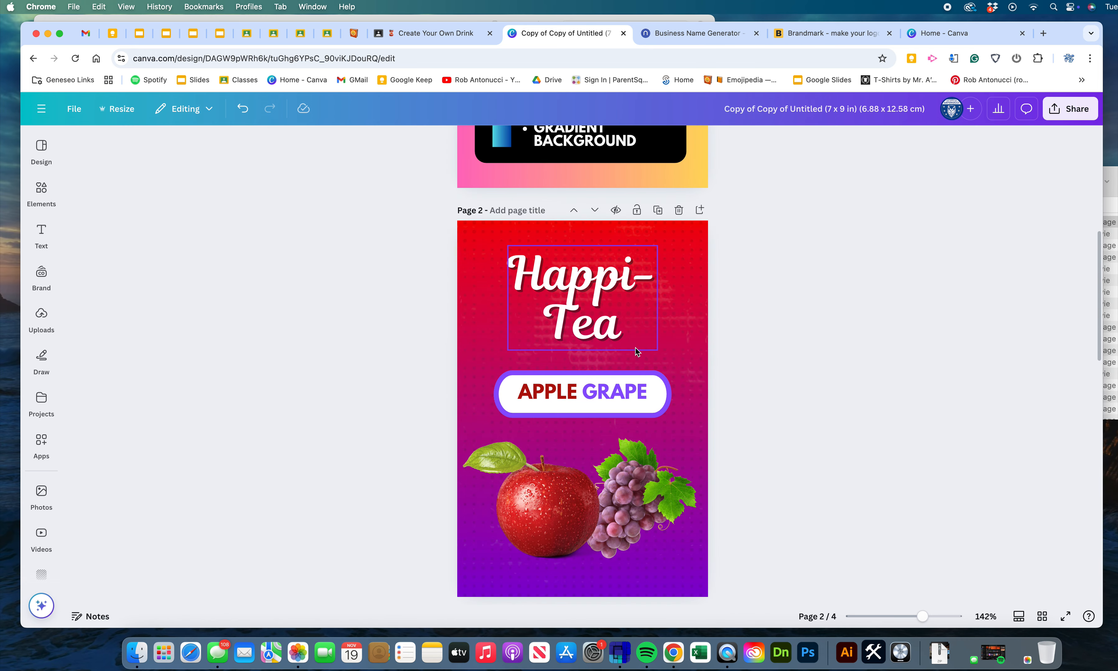
pyautogui.click(520, 212)
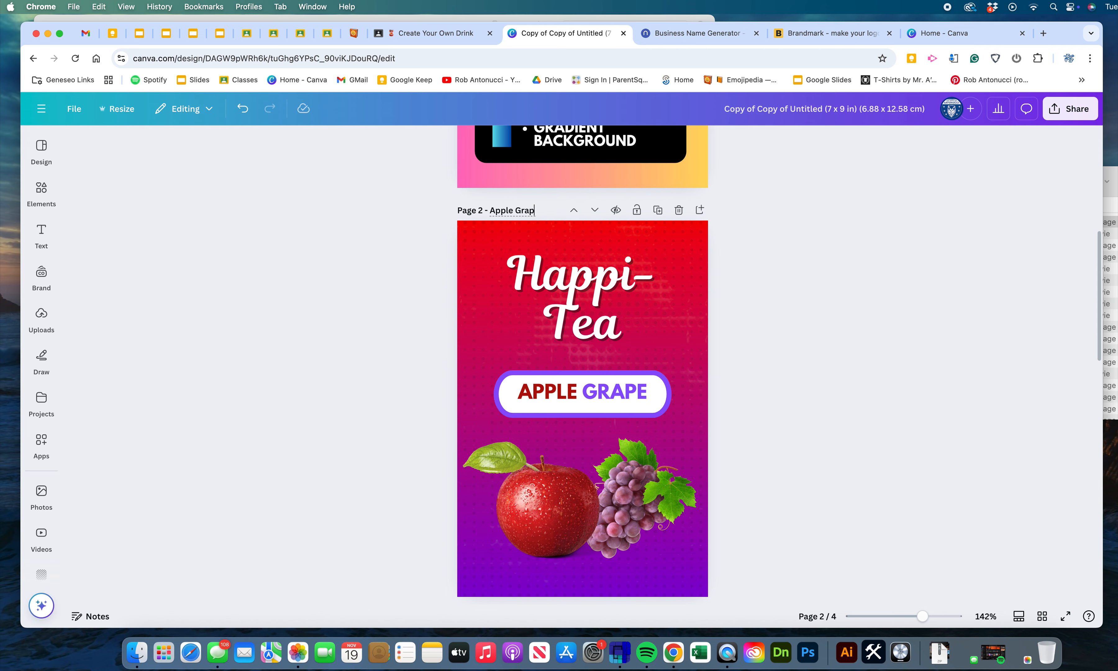
# - Replace the APPLE GRAPE flavor text on page 3 with PEACH
pyautogui.scroll(-10, 802, 371)
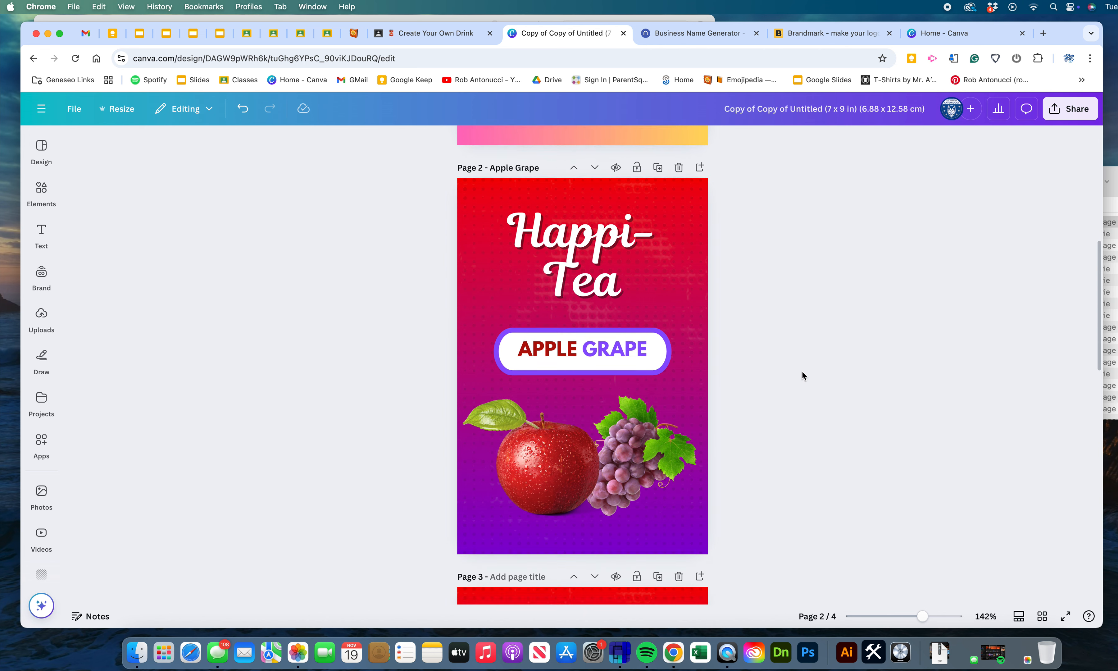
pyautogui.click(585, 258)
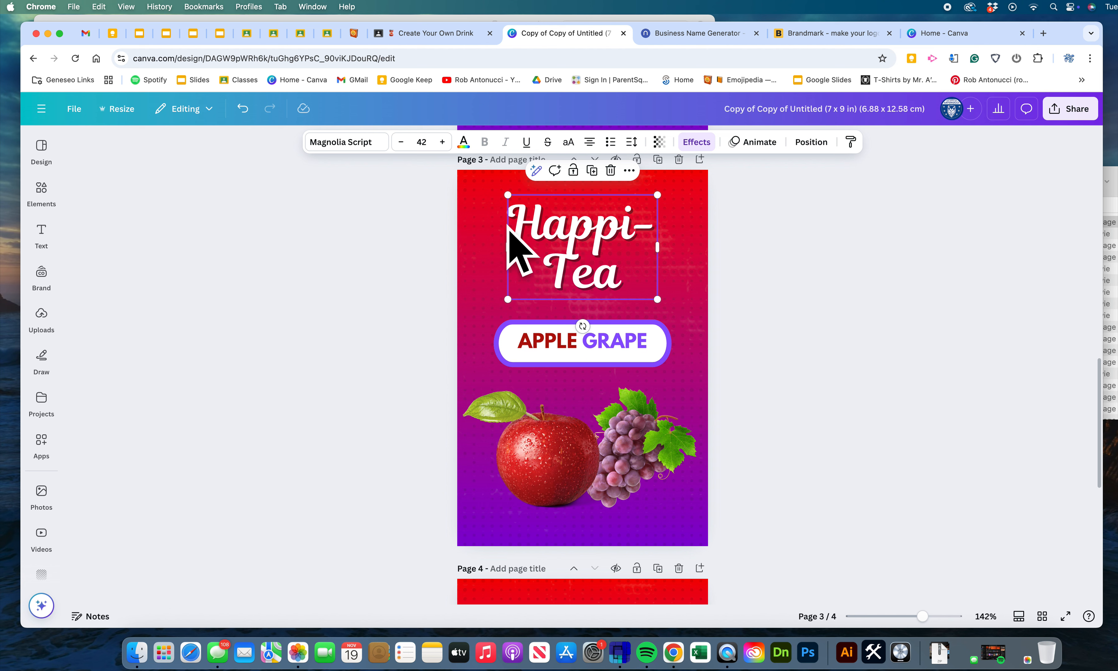
pyautogui.click(849, 429)
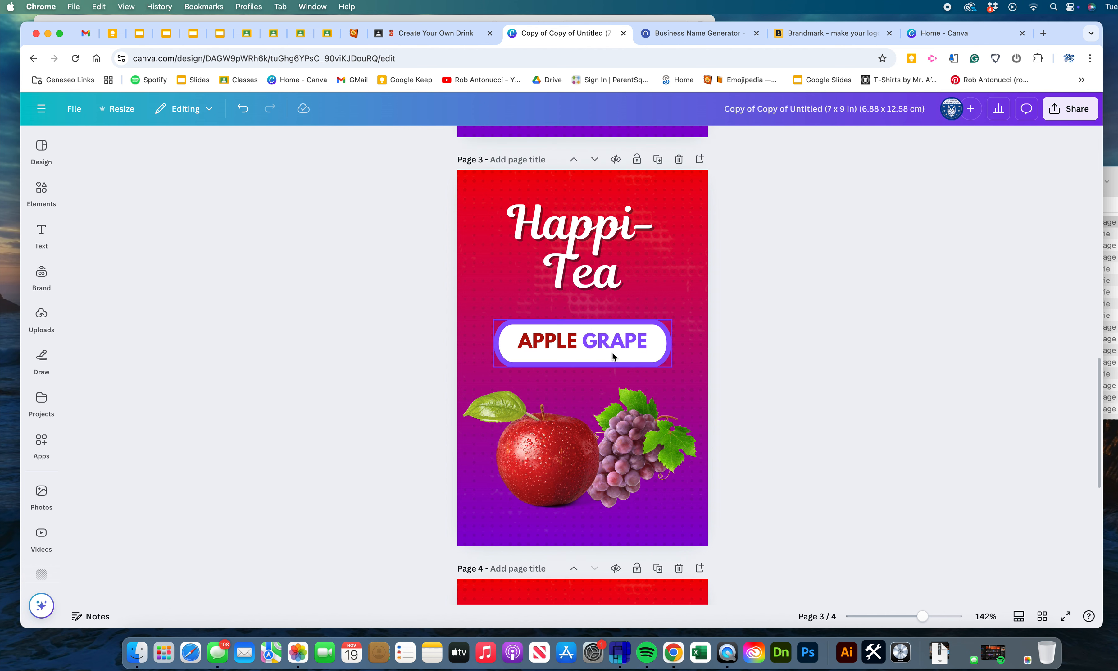
pyautogui.click(596, 350)
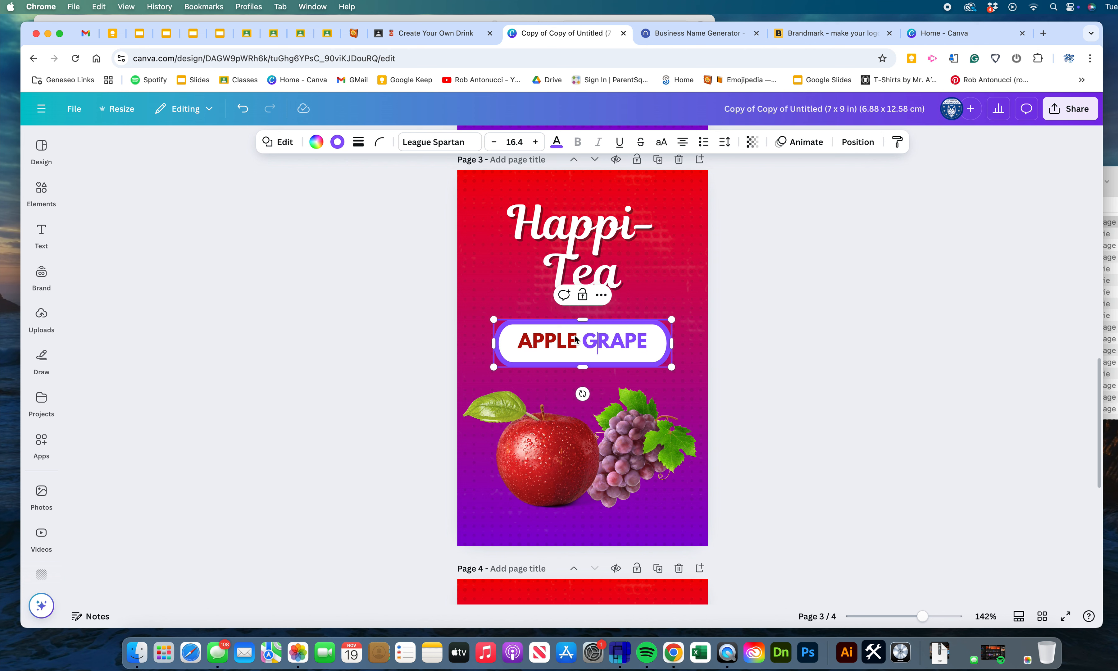
pyautogui.doubleClick(637, 341)
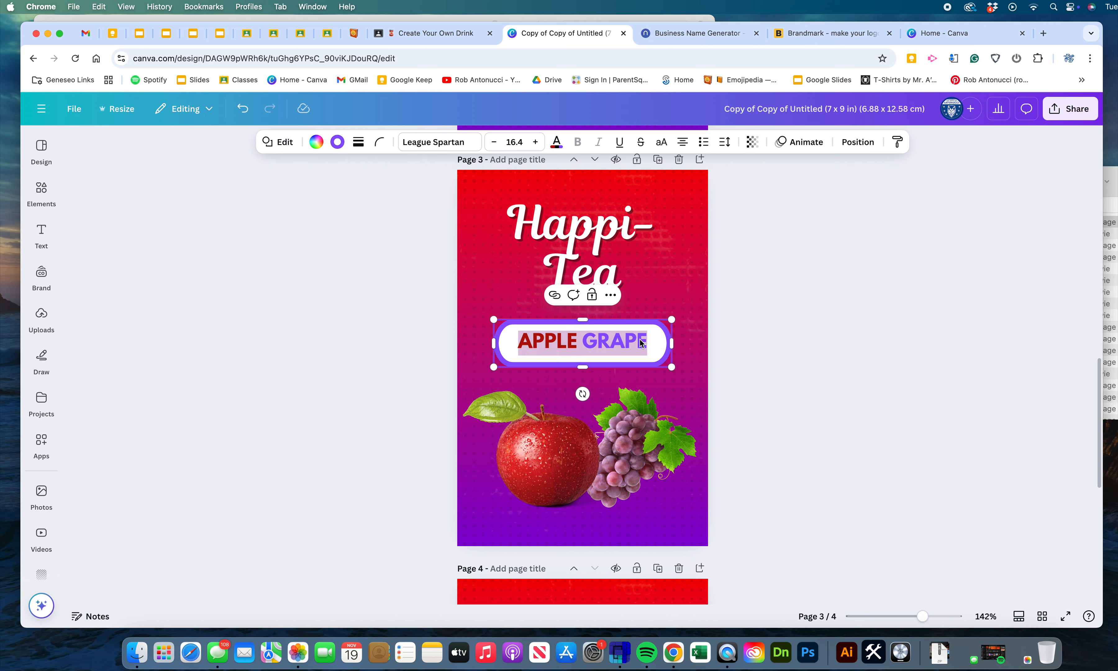
pyautogui.moveTo(644, 343); pyautogui.dragTo(488, 341)
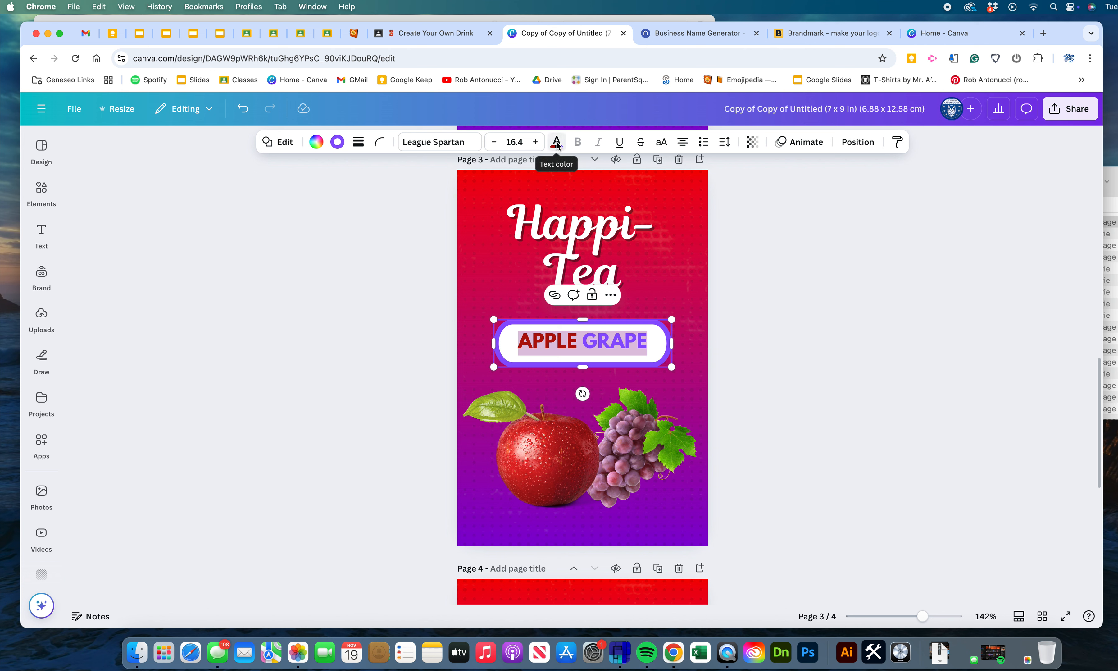
pyautogui.write('PEACH')
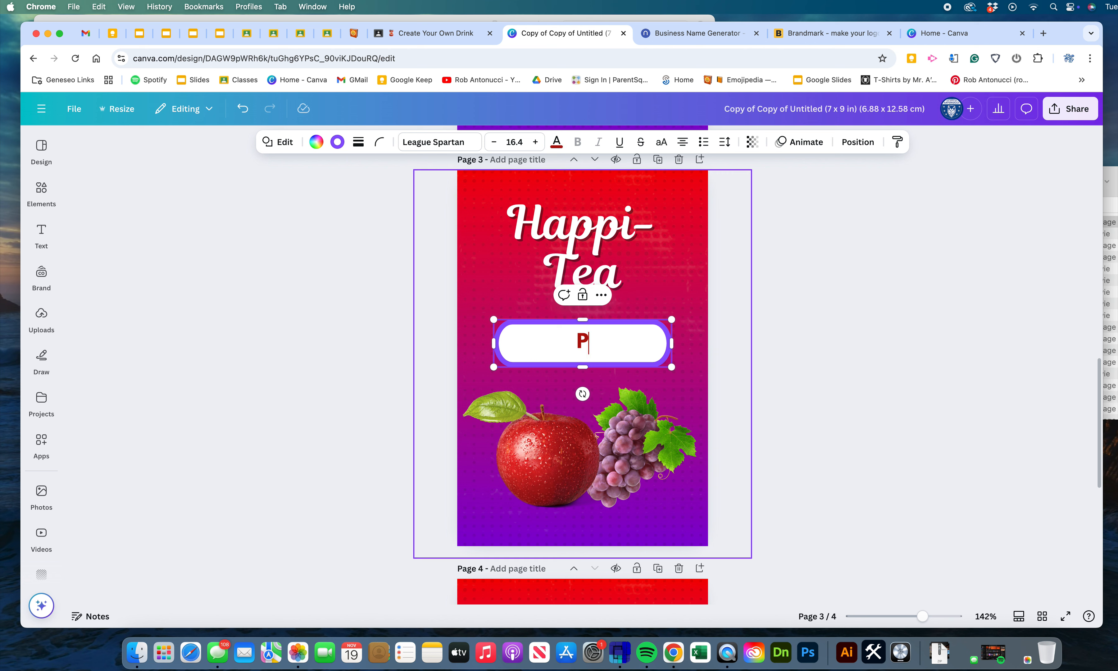
pyautogui.click(794, 395)
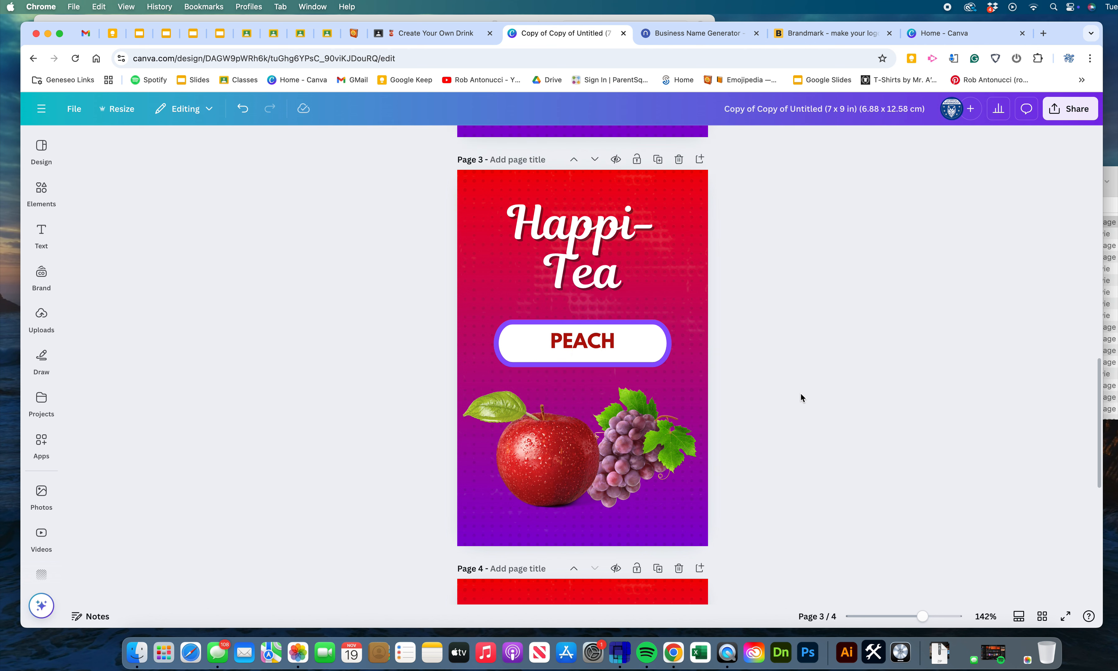
# - Fill the rounded flavor shape on page 3 with the default solid orange
pyautogui.doubleClick(609, 343)
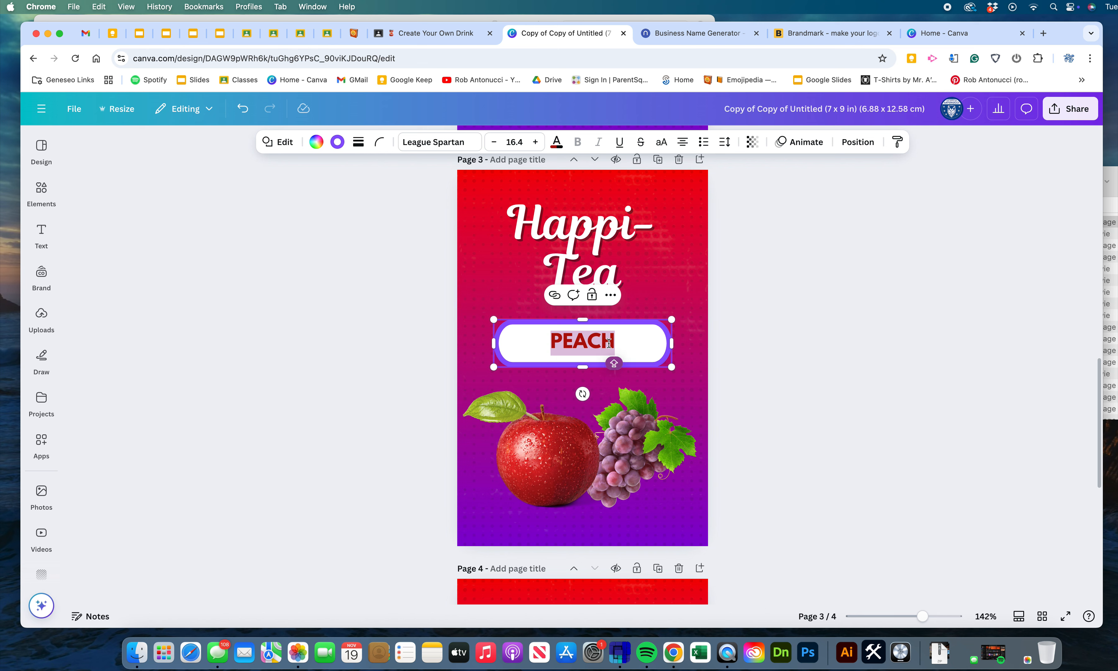
pyautogui.click(316, 142)
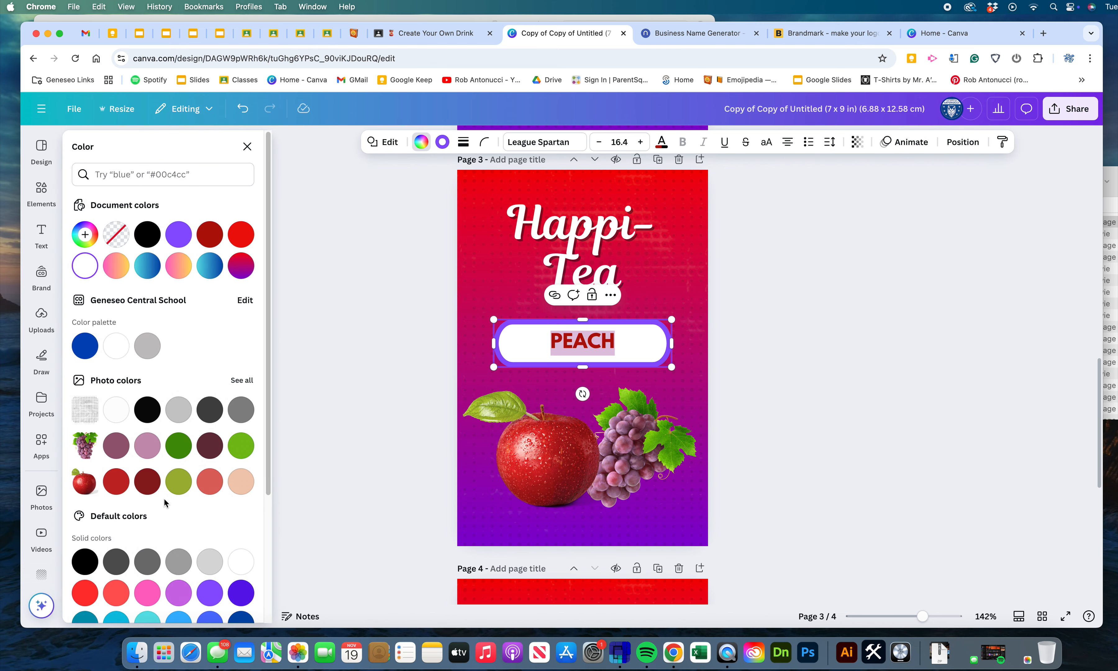
pyautogui.scroll(-4, 213, 499)
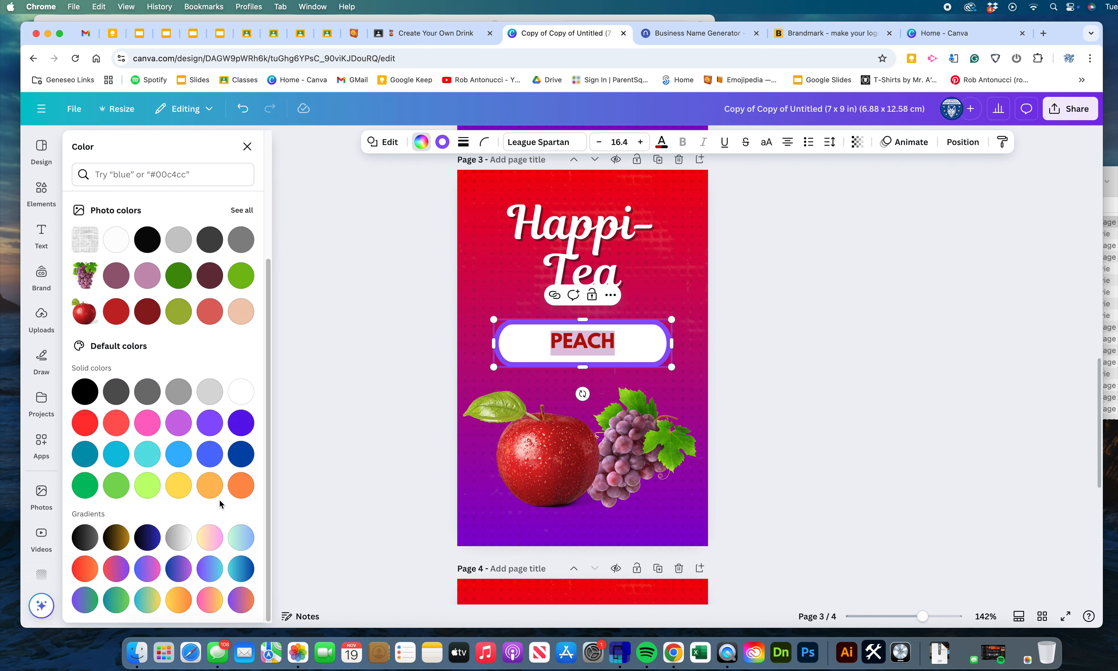
pyautogui.click(243, 488)
pyautogui.click(798, 449)
# - Change the PEACH text color to white
pyautogui.click(610, 345)
pyautogui.click(566, 339)
pyautogui.doubleClick(566, 341)
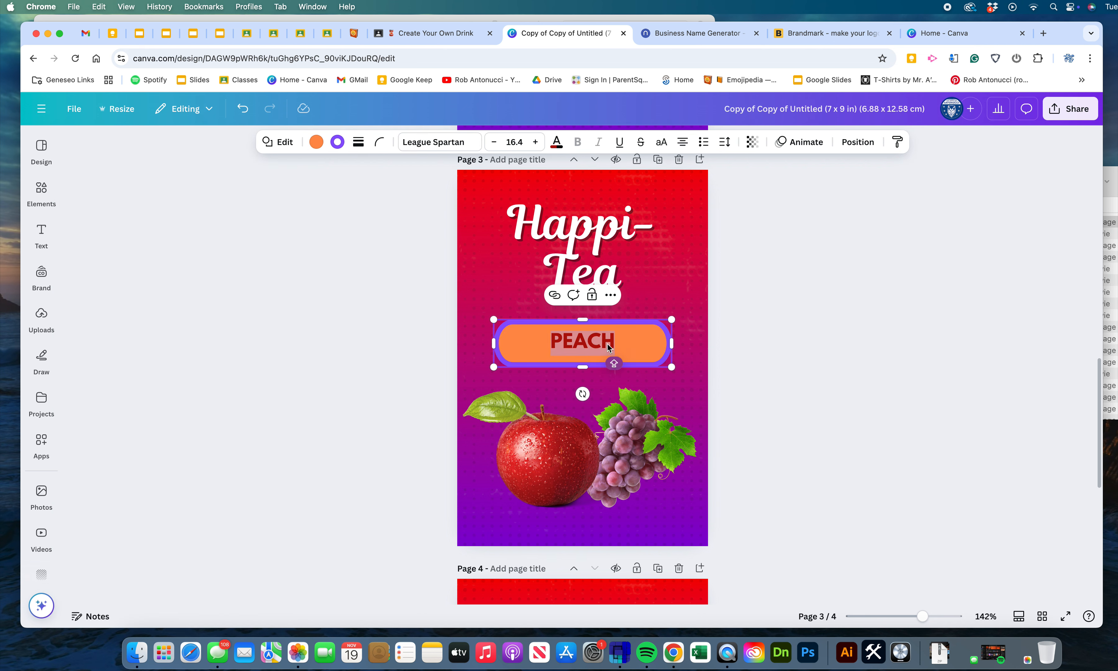
pyautogui.click(556, 142)
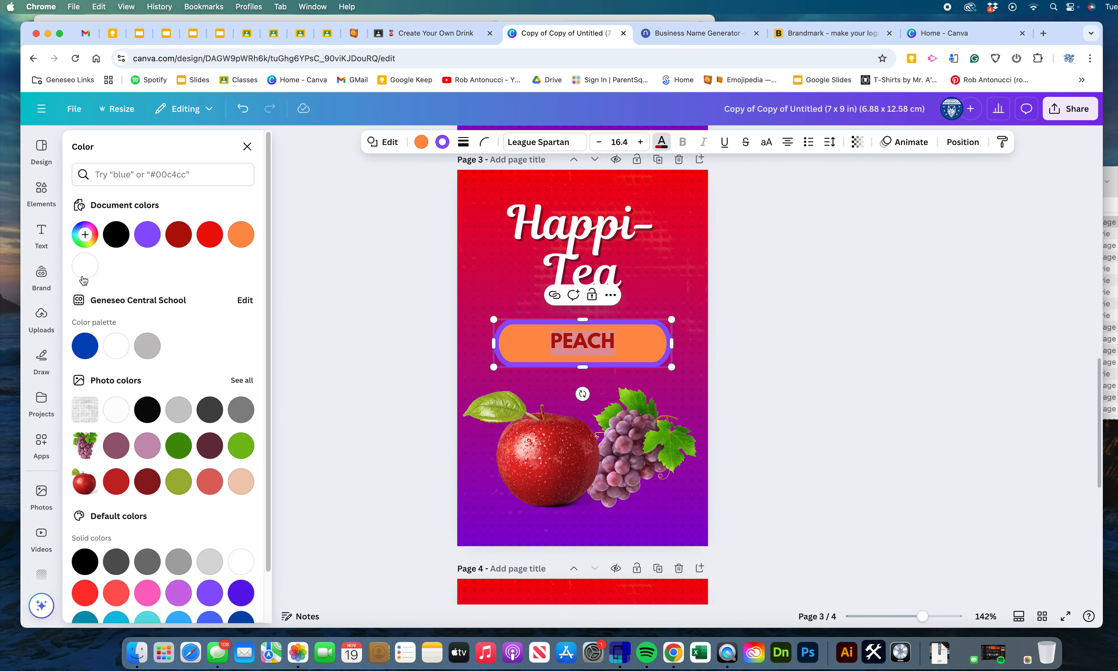
pyautogui.click(85, 266)
pyautogui.click(650, 344)
pyautogui.click(730, 352)
# - Set the border color of the PEACH flavor shape to black
pyautogui.click(644, 352)
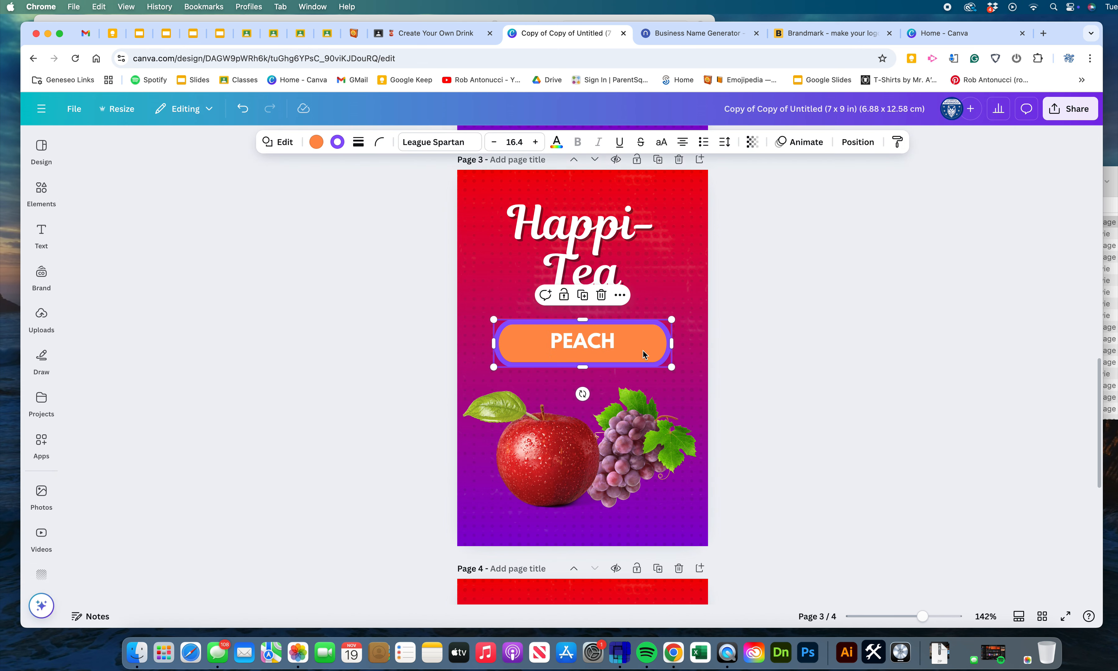
pyautogui.click(337, 141)
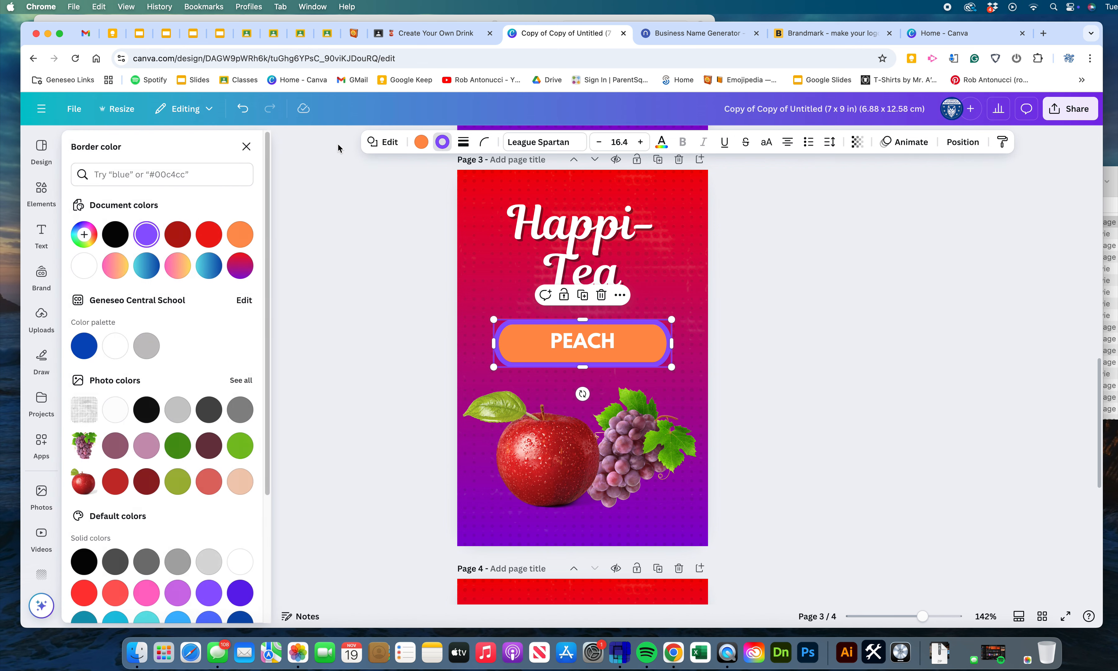
pyautogui.click(113, 235)
pyautogui.press('Escape')
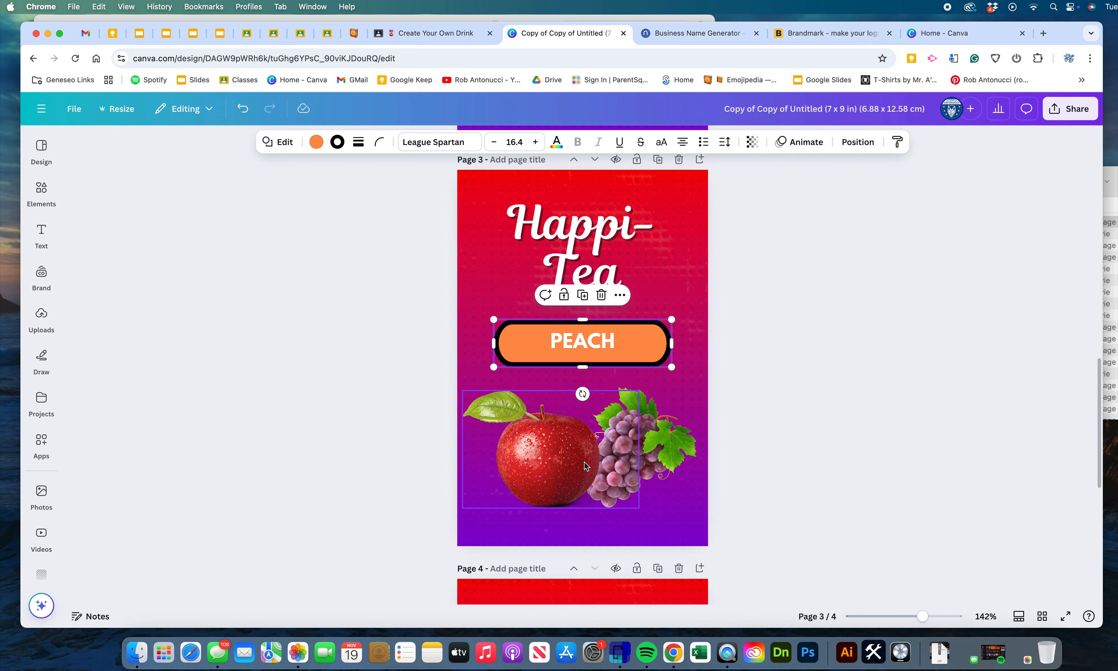
# - Delete the apple and grape images from page 3
pyautogui.click(550, 467)
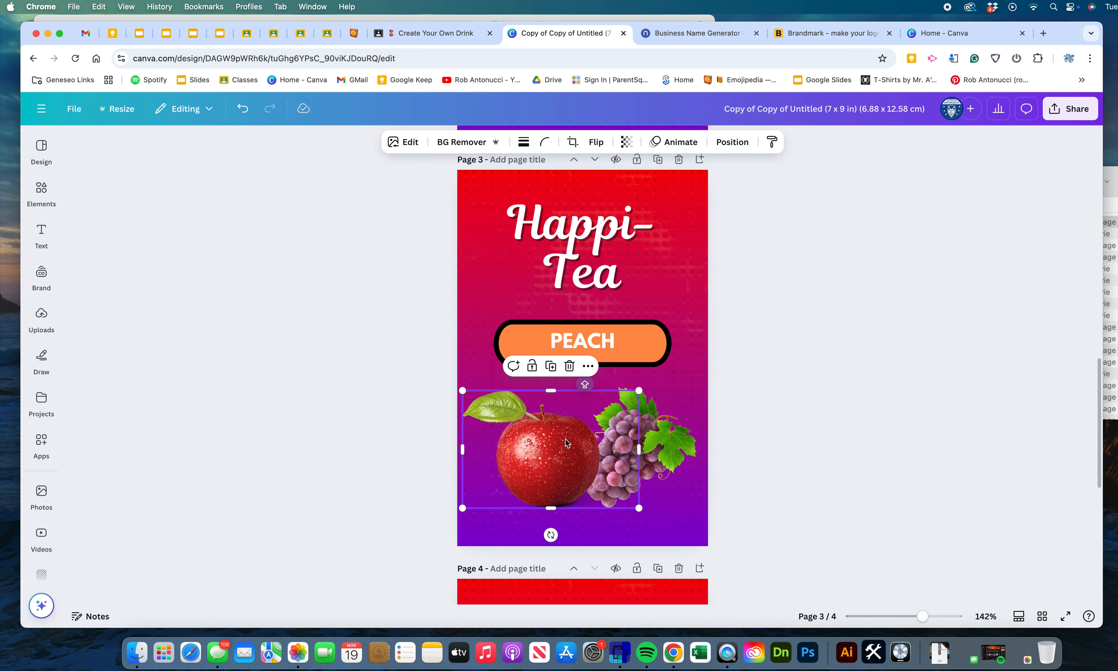
pyautogui.click(569, 366)
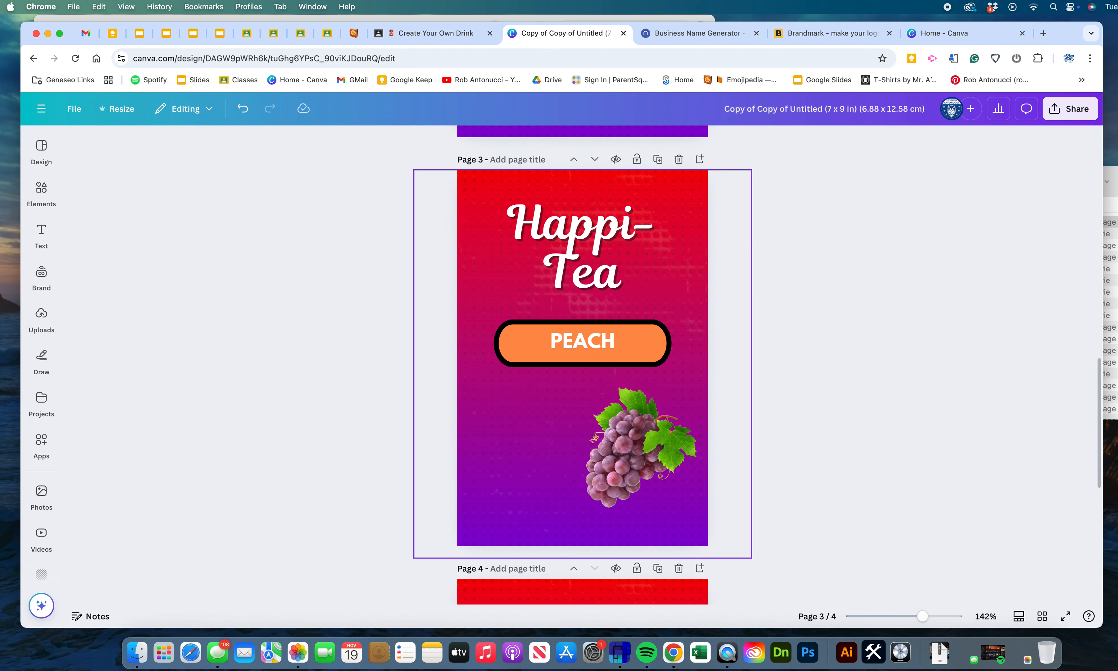
pyautogui.click(632, 401)
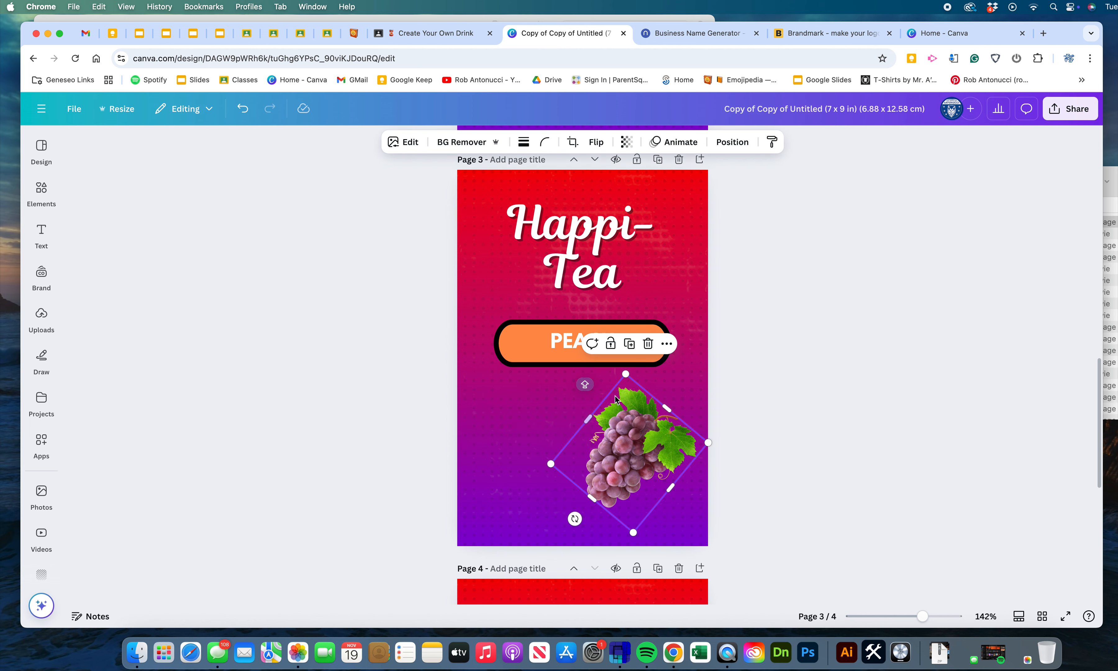
pyautogui.click(644, 342)
# - Move the halftone texture overlays off to the side of page 3 to uncover the gradient background shape
pyautogui.click(571, 461)
pyautogui.moveTo(545, 456); pyautogui.dragTo(728, 459)
pyautogui.moveTo(633, 479); pyautogui.dragTo(709, 470)
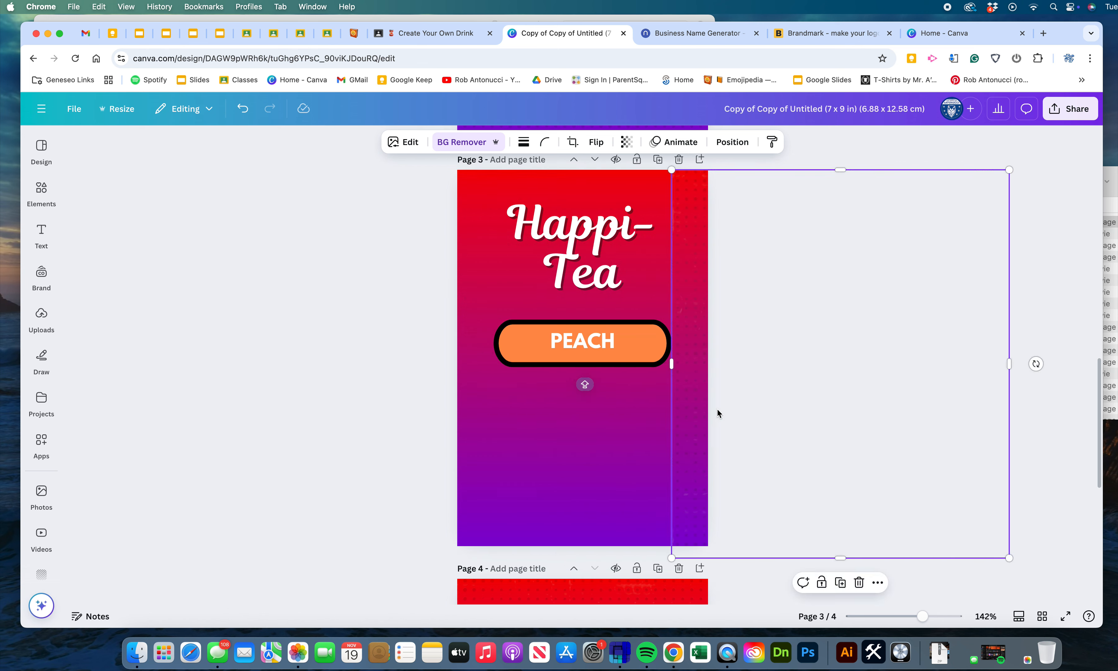
# - Fill the background shape on page 3 with the pink-to-yellow gradient from the document colors
pyautogui.click(532, 482)
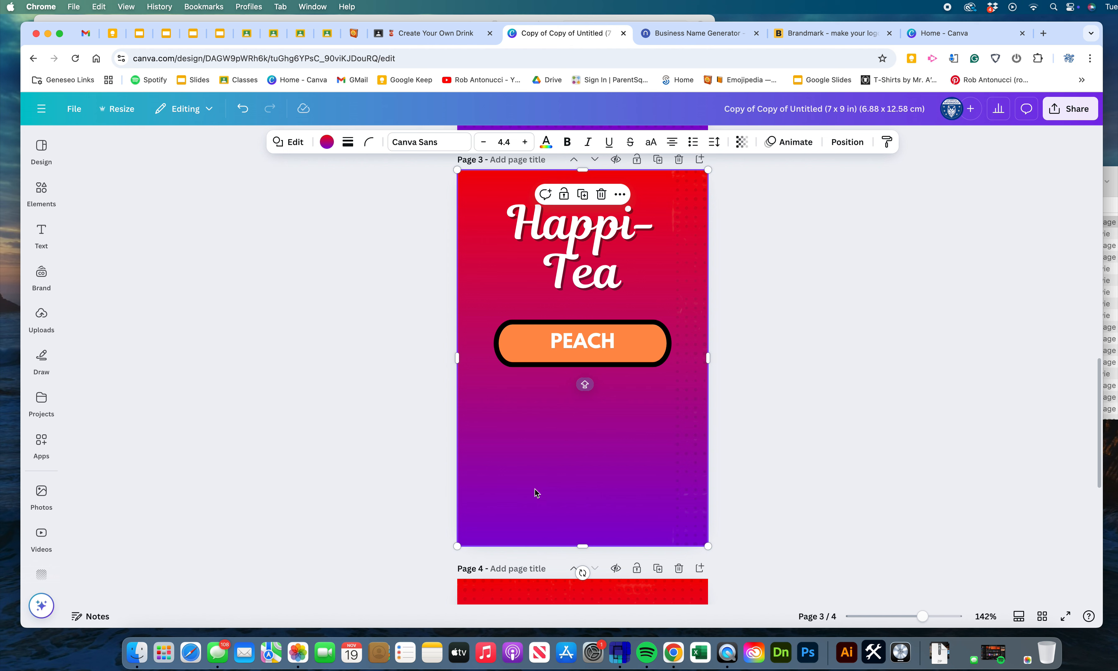
pyautogui.click(327, 141)
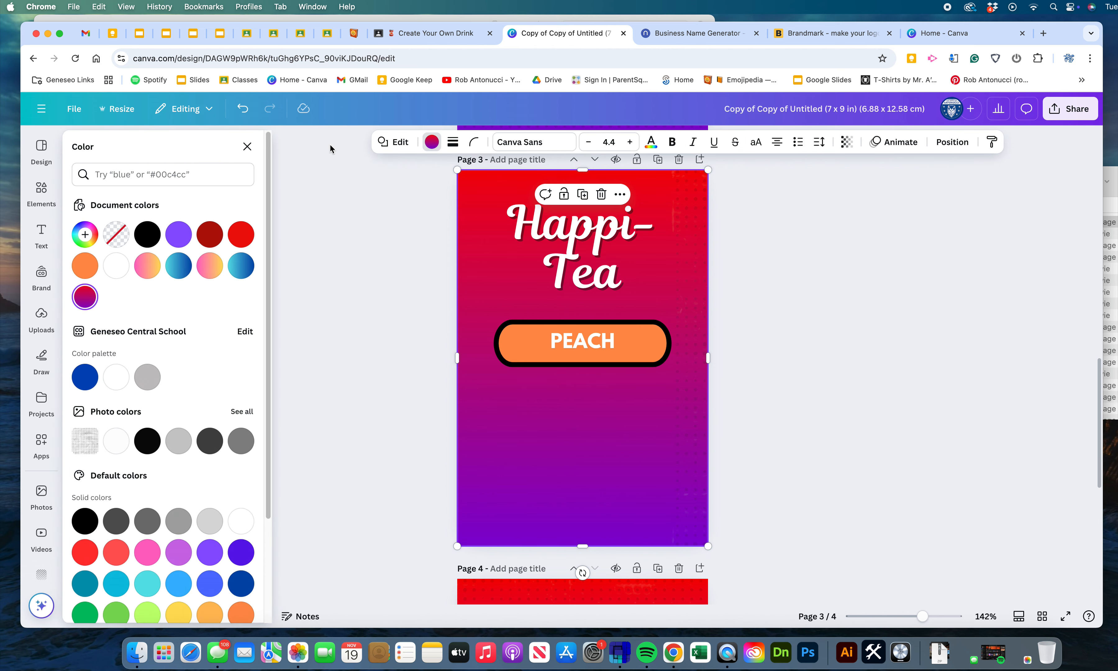
pyautogui.click(208, 265)
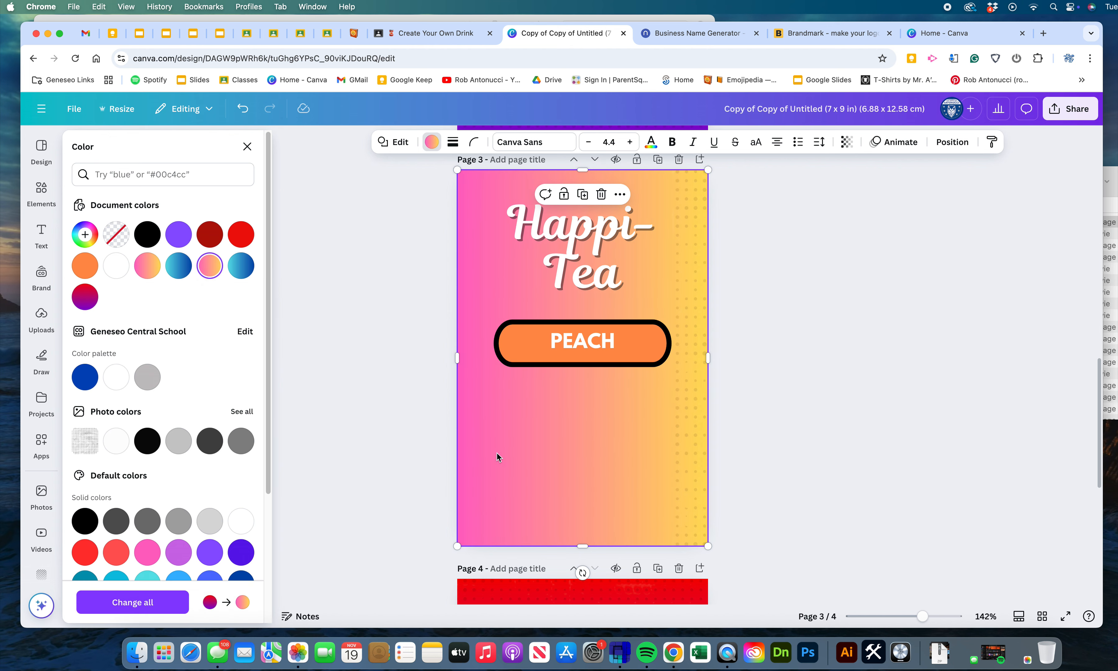
# - Change the pink color of the page 3 background gradient to coral #FF6666
pyautogui.click(86, 234)
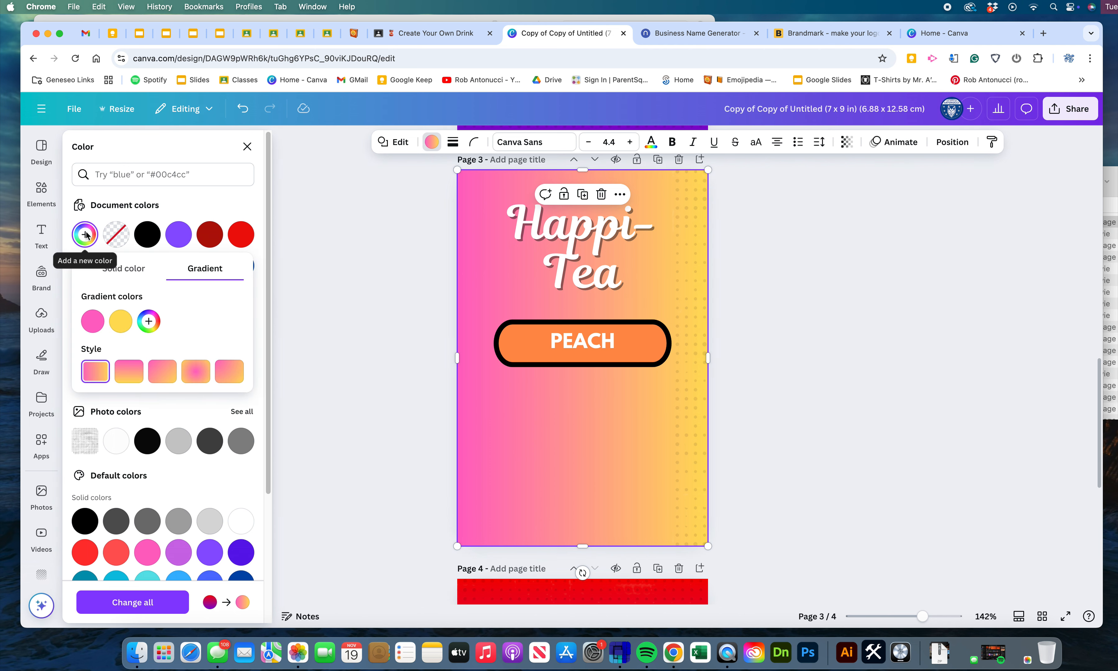
pyautogui.click(94, 321)
pyautogui.click(112, 421)
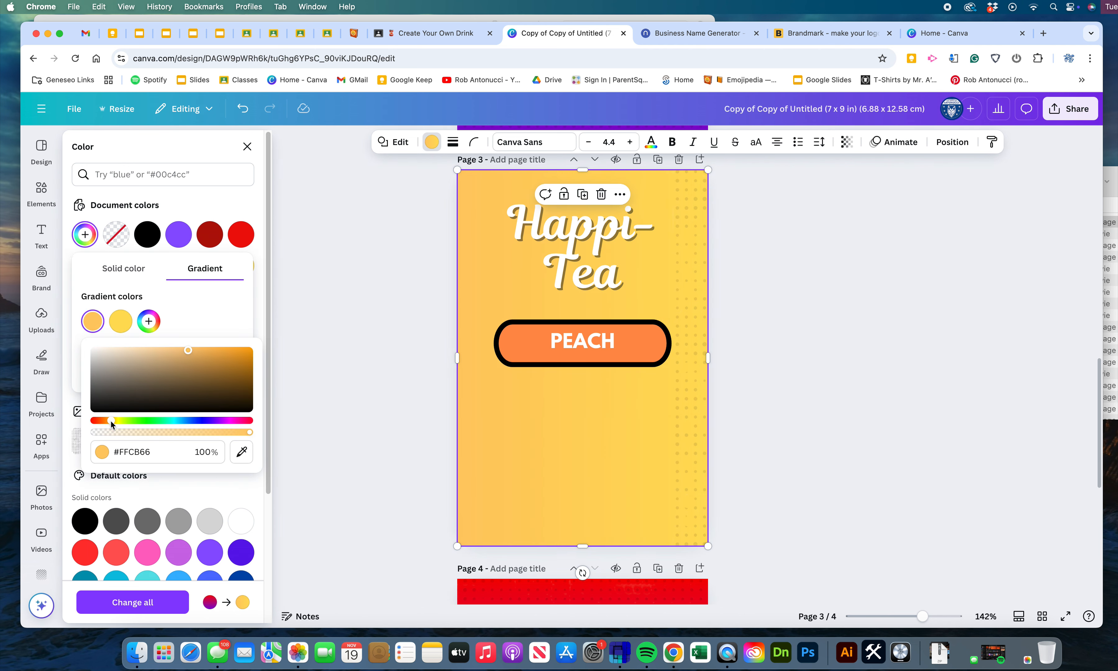
pyautogui.moveTo(111, 423); pyautogui.dragTo(89, 424)
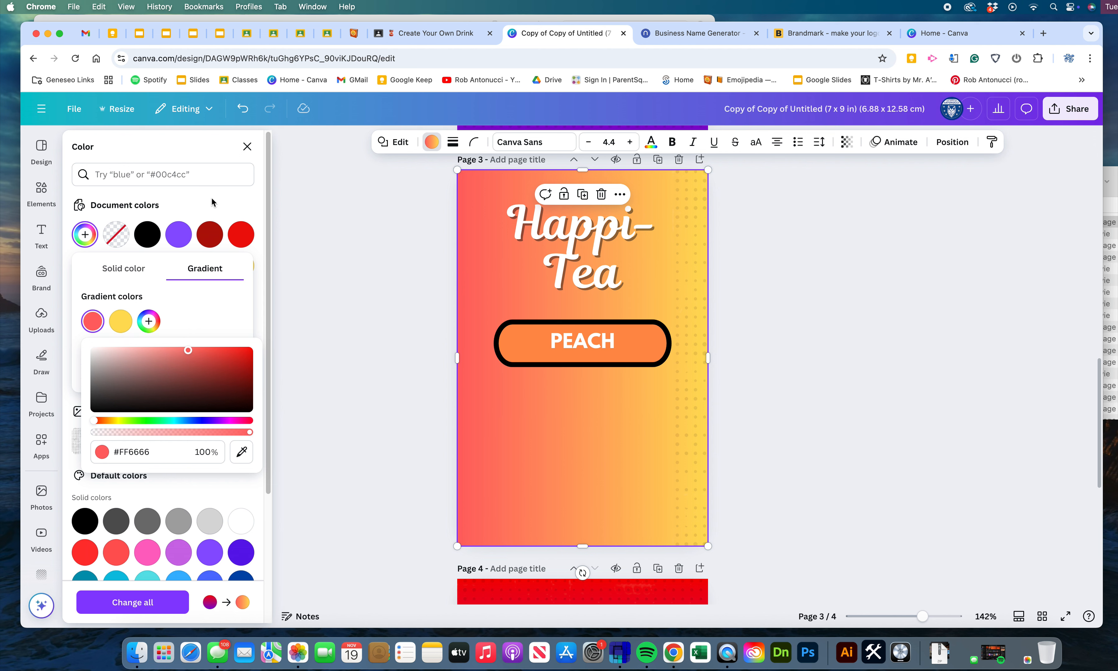
pyautogui.click(209, 307)
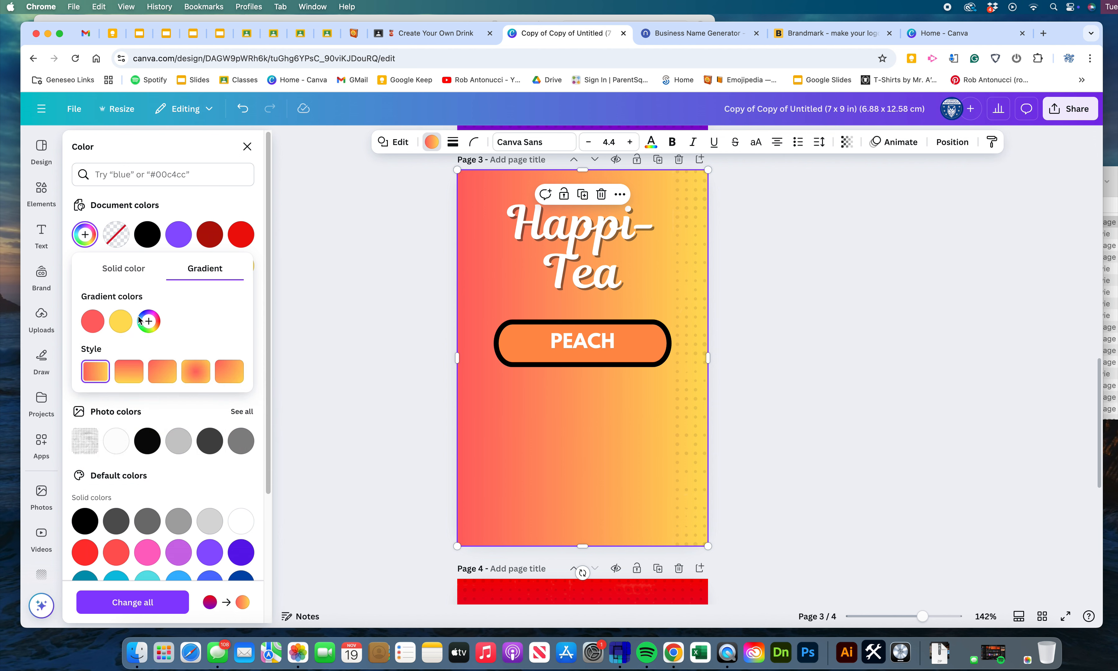
# - Try the gradient styles on the page 3 background and apply the diagonal one running from the upper-left to the lower-right corner
pyautogui.click(129, 381)
pyautogui.click(178, 380)
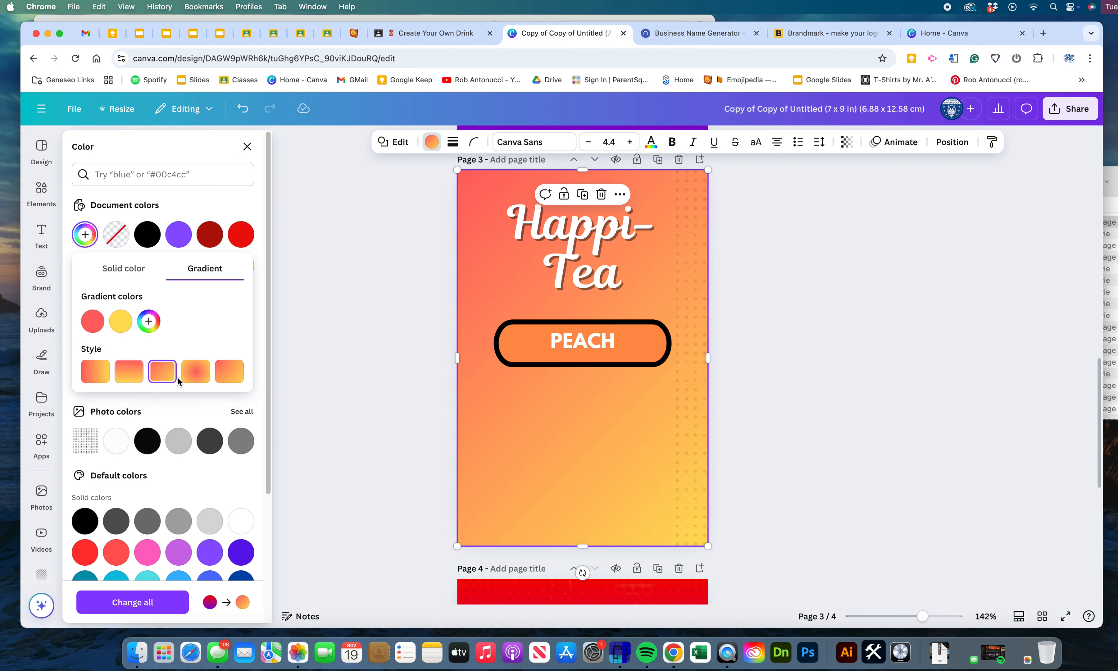
pyautogui.click(204, 380)
pyautogui.click(229, 376)
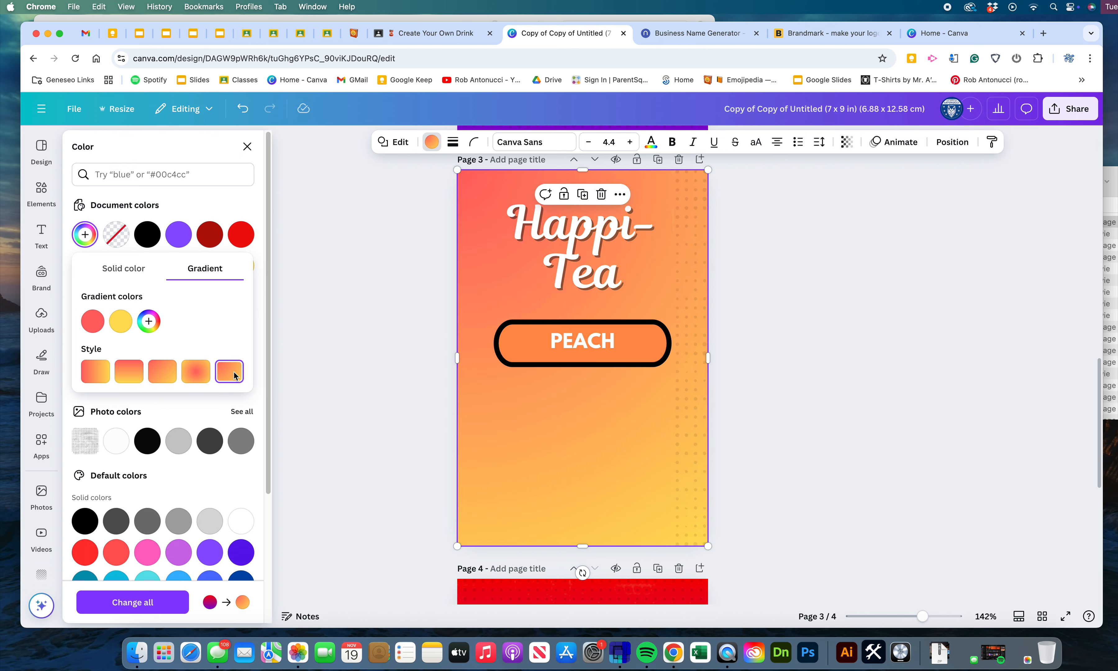
pyautogui.click(129, 370)
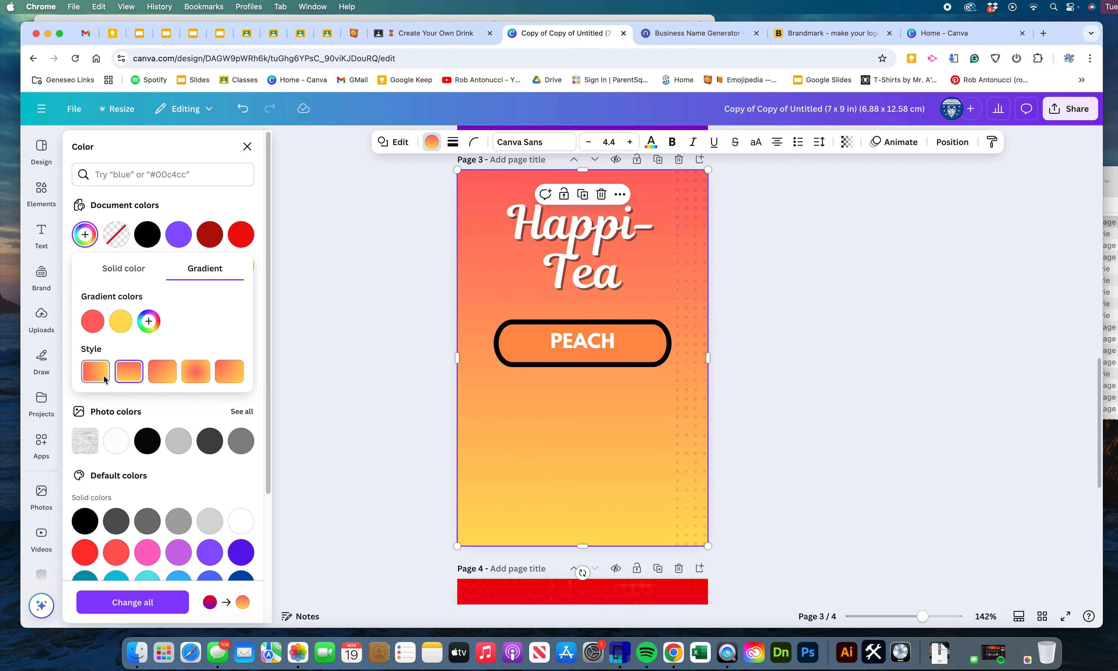
pyautogui.click(164, 377)
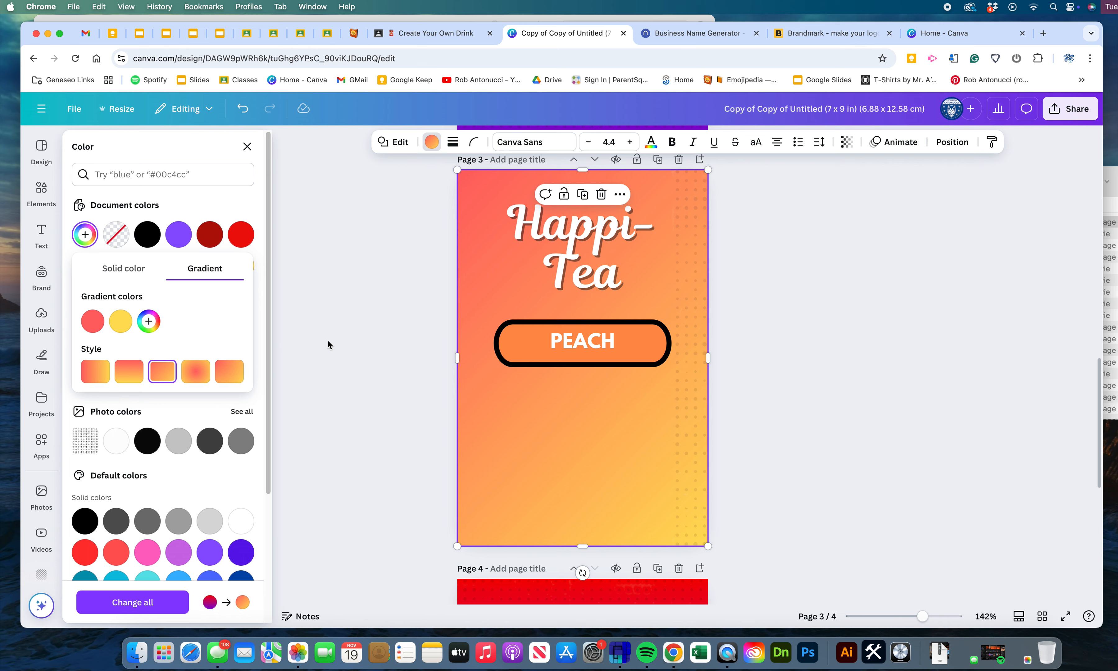
pyautogui.press('Escape')
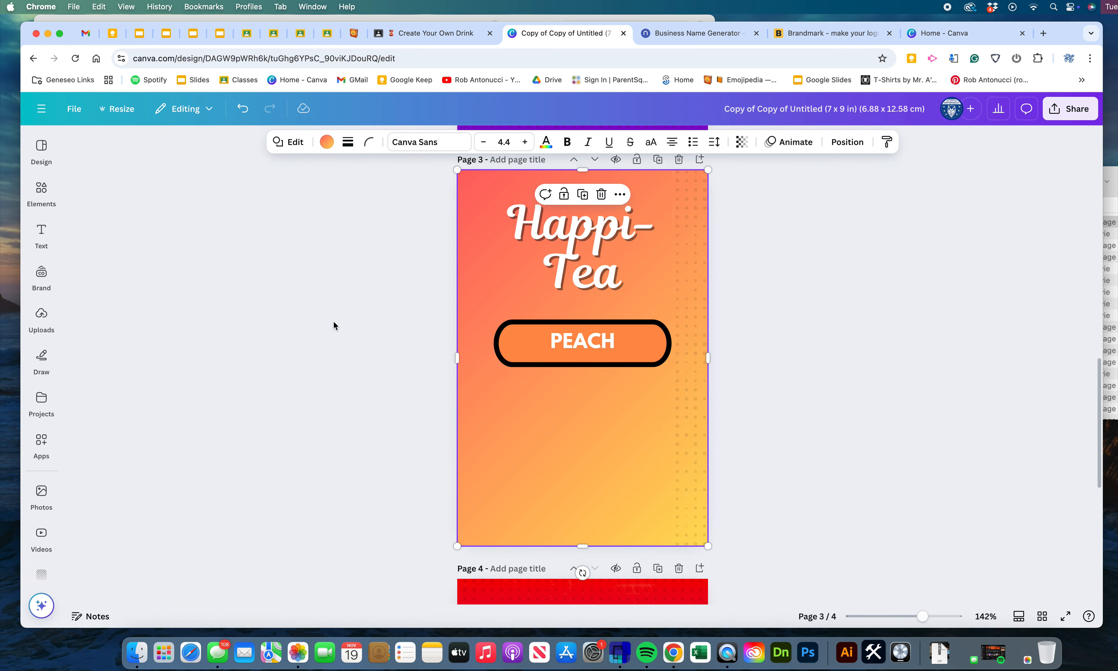
# - Move the halftone dot overlay back over page 3 so it covers the whole orange background
pyautogui.click(334, 325)
pyautogui.moveTo(677, 421); pyautogui.dragTo(444, 422)
pyautogui.click(325, 422)
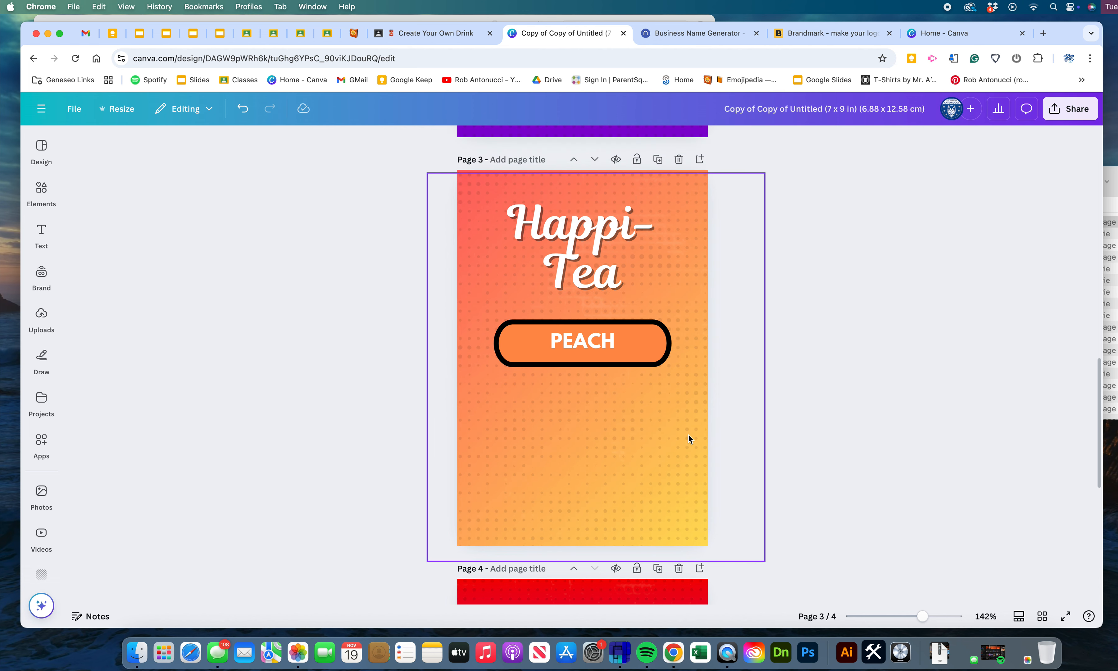
# - Compare page 3 with the other label pages and search the design elements for "PEACH"
pyautogui.scroll(10, 688, 439)
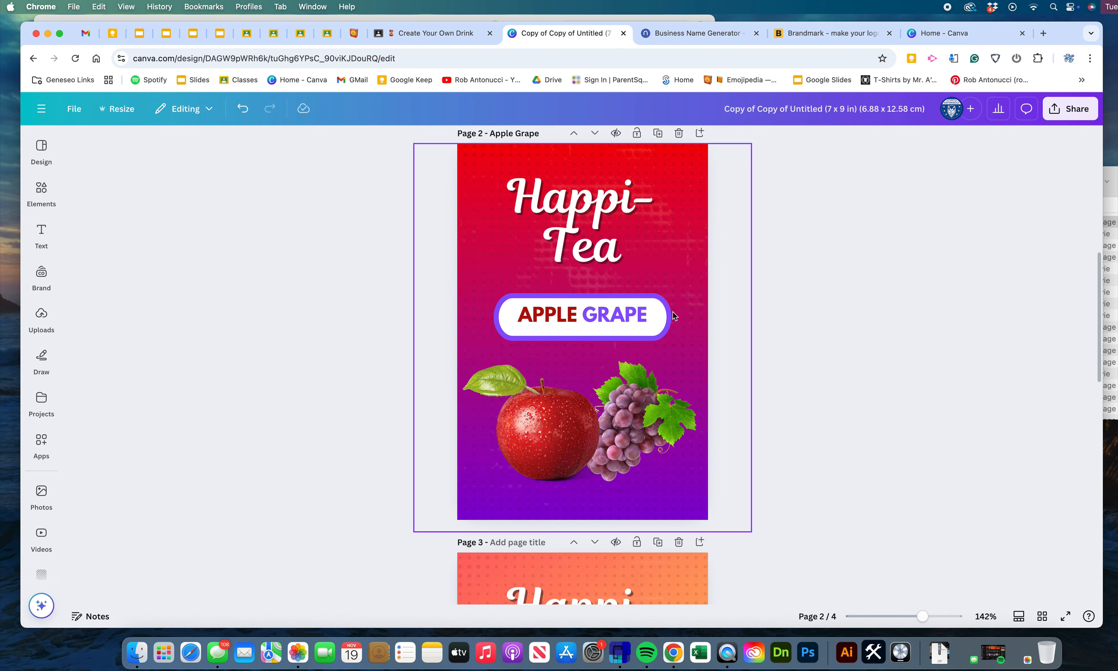
pyautogui.scroll(10, 673, 317)
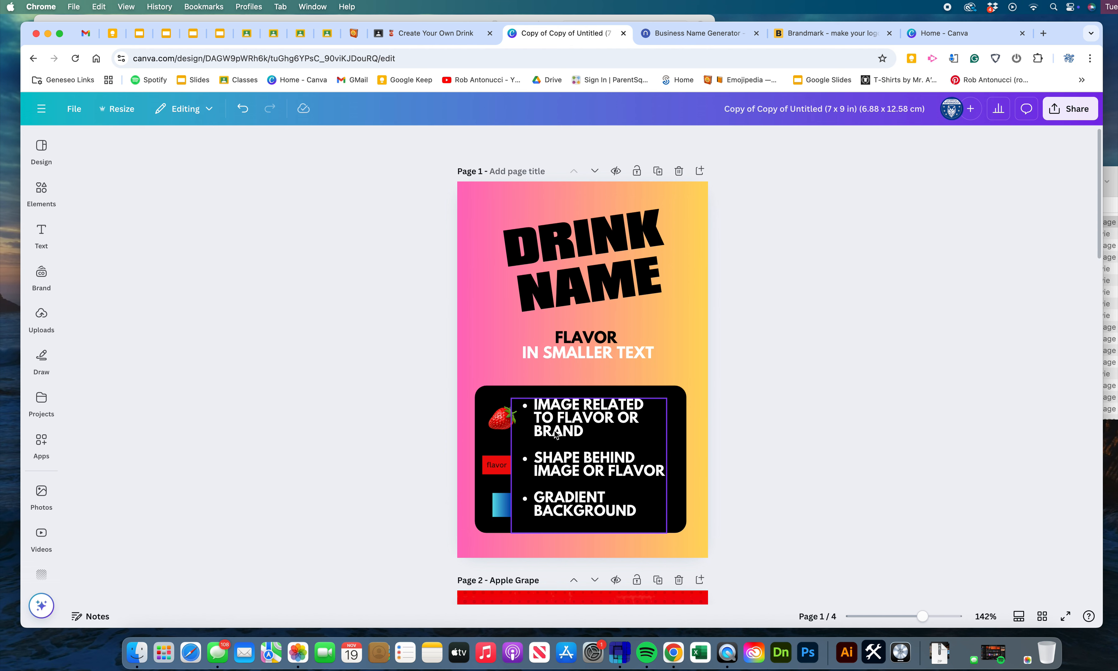
pyautogui.scroll(-20, 632, 438)
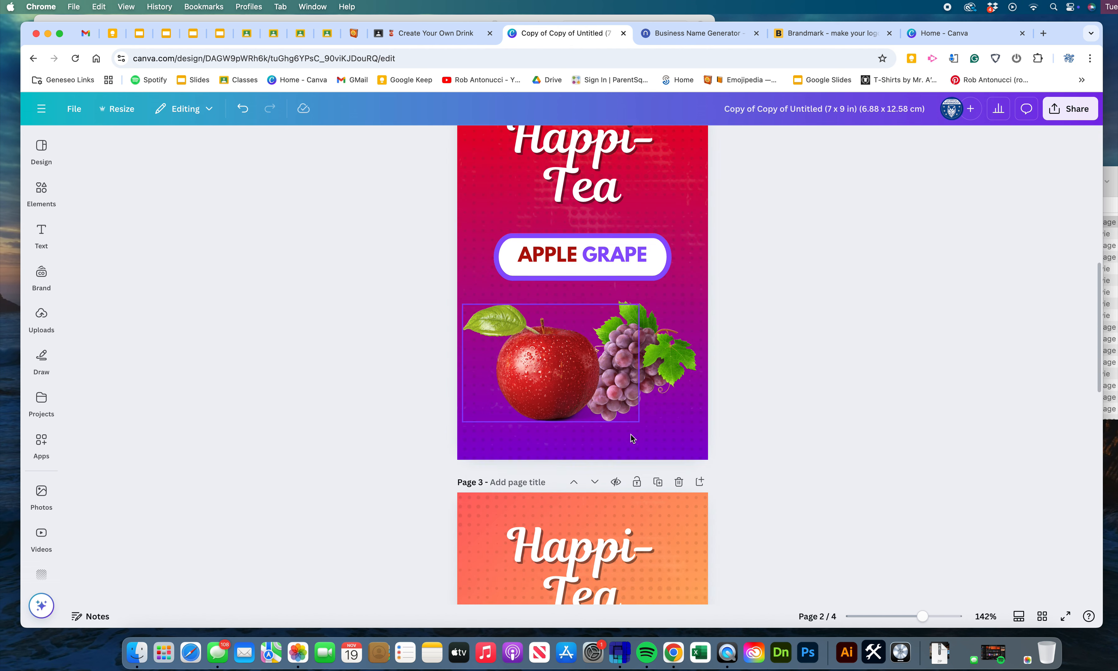
pyautogui.scroll(3, 630, 438)
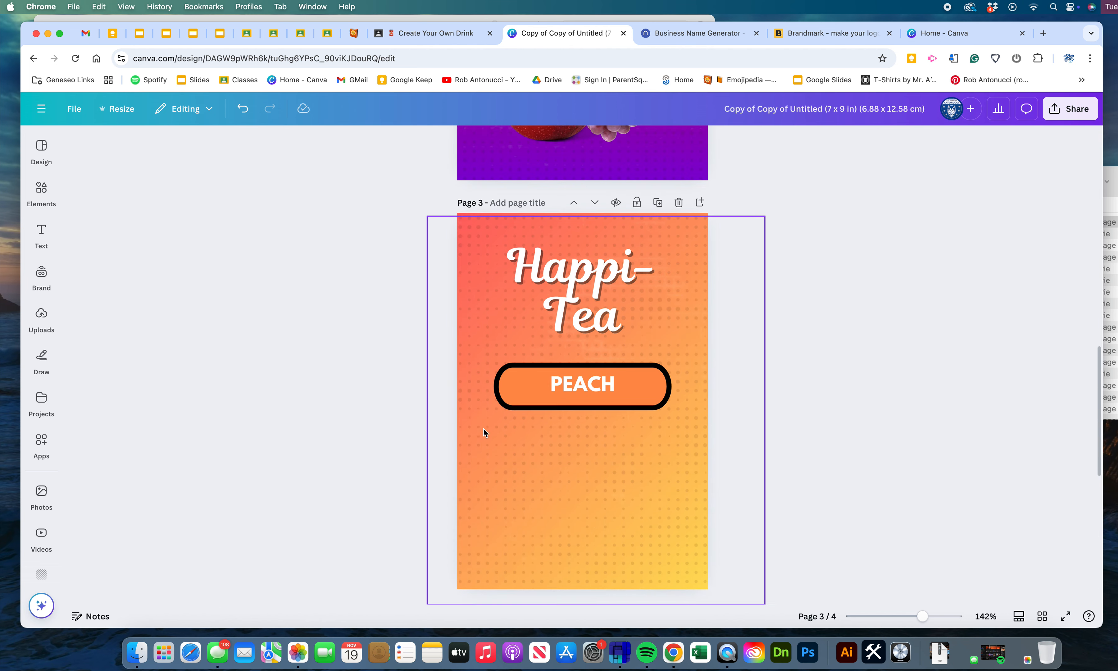
pyautogui.click(41, 192)
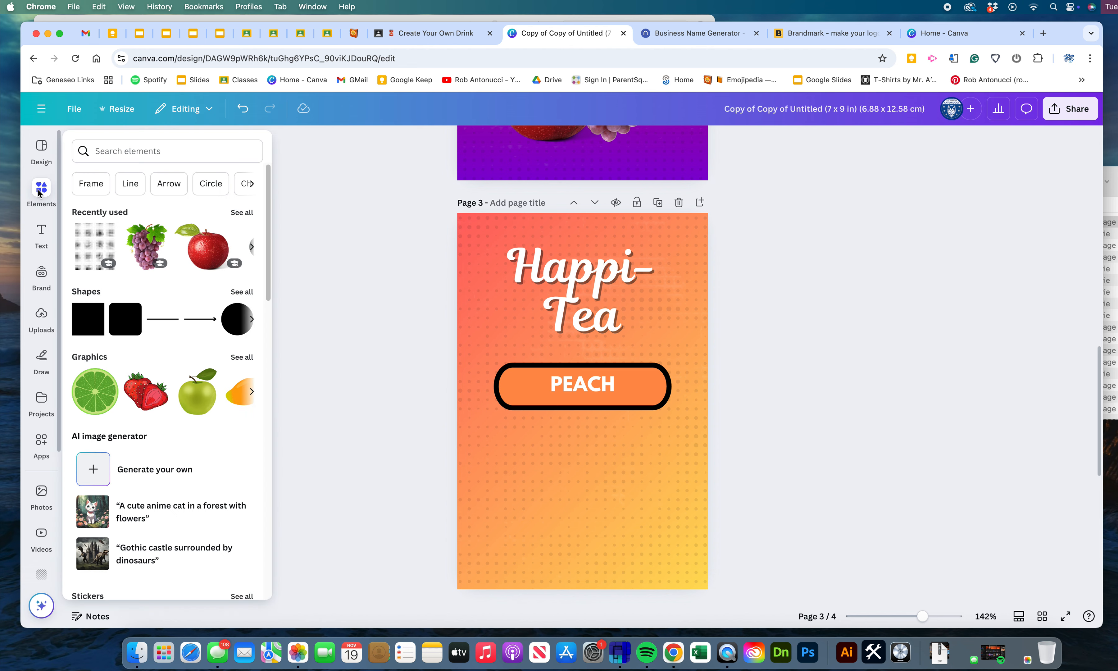
pyautogui.click(125, 144)
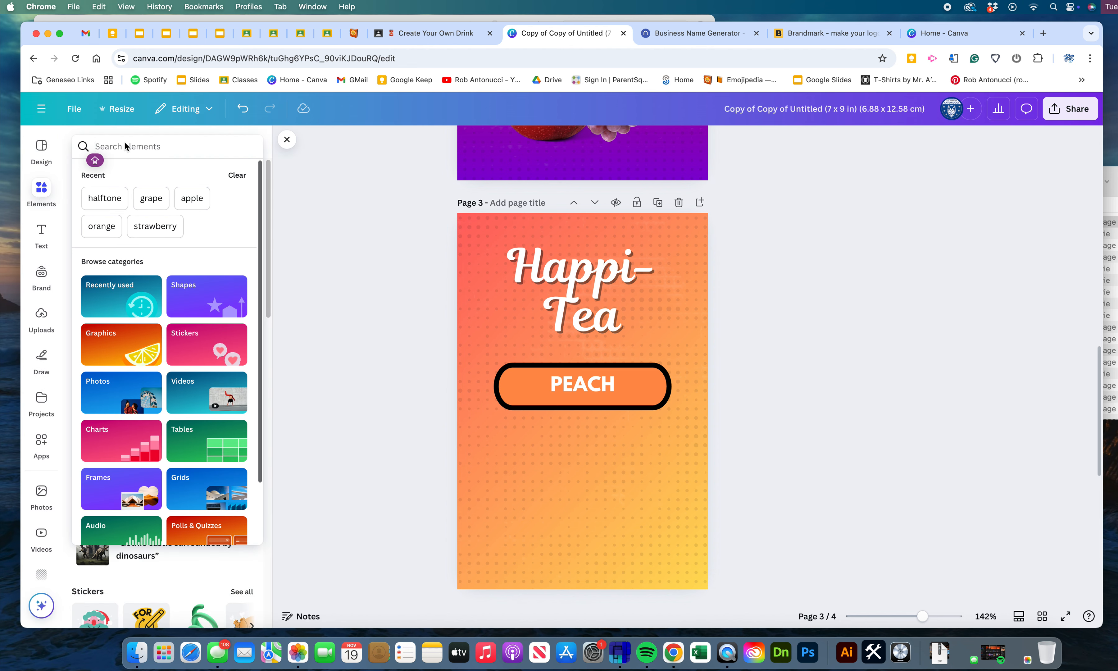
pyautogui.write('PEACH')
pyautogui.press('Return')
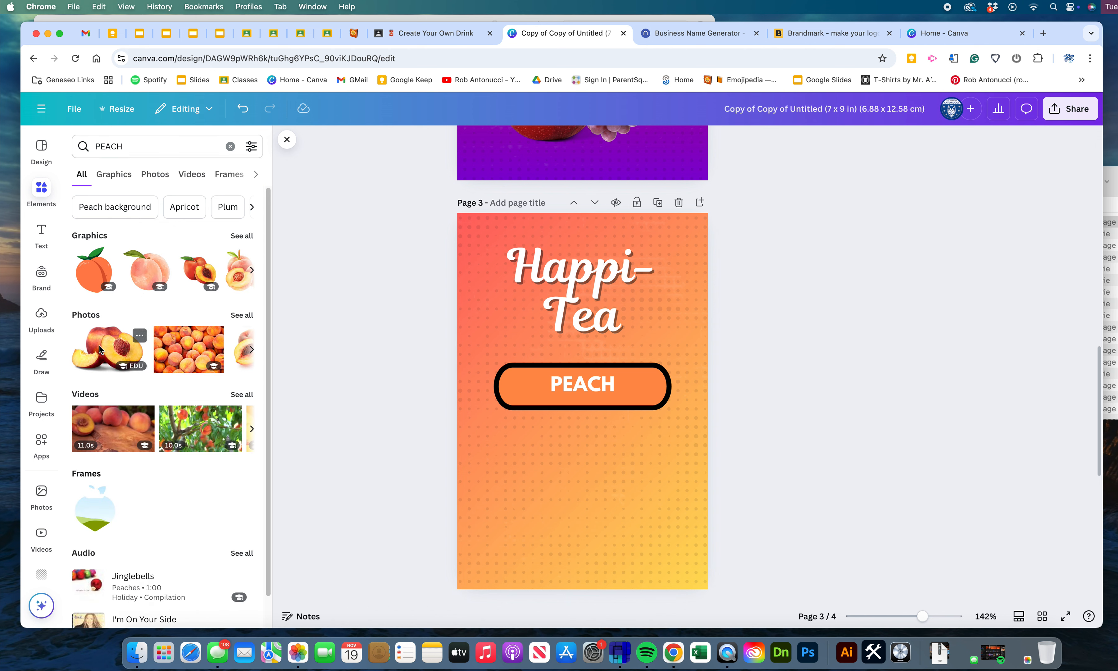
# - Insert the photo of a whole and sliced peach on page 3 and place it centered below the PEACH shape
pyautogui.click(99, 345)
pyautogui.moveTo(595, 386); pyautogui.dragTo(600, 479)
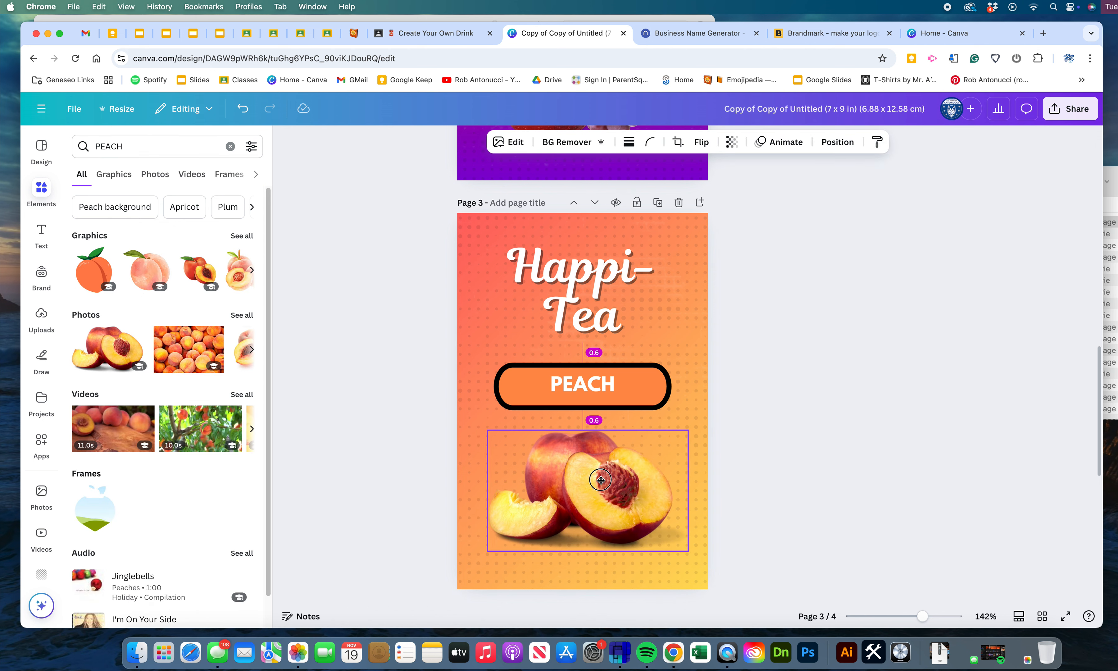
pyautogui.click(351, 236)
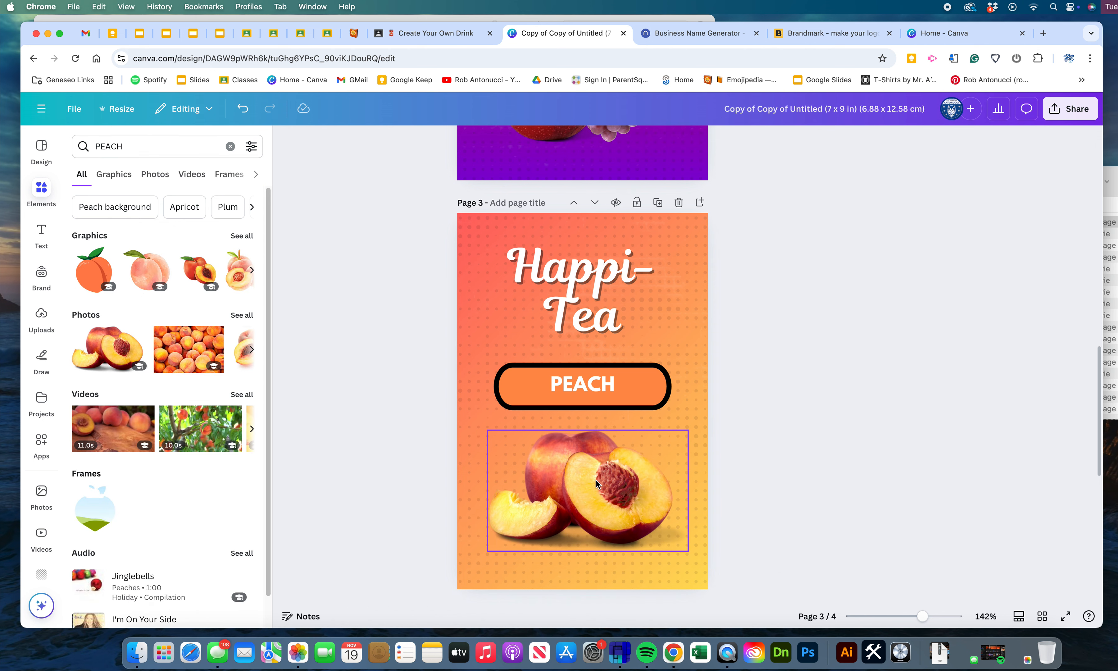
pyautogui.click(635, 476)
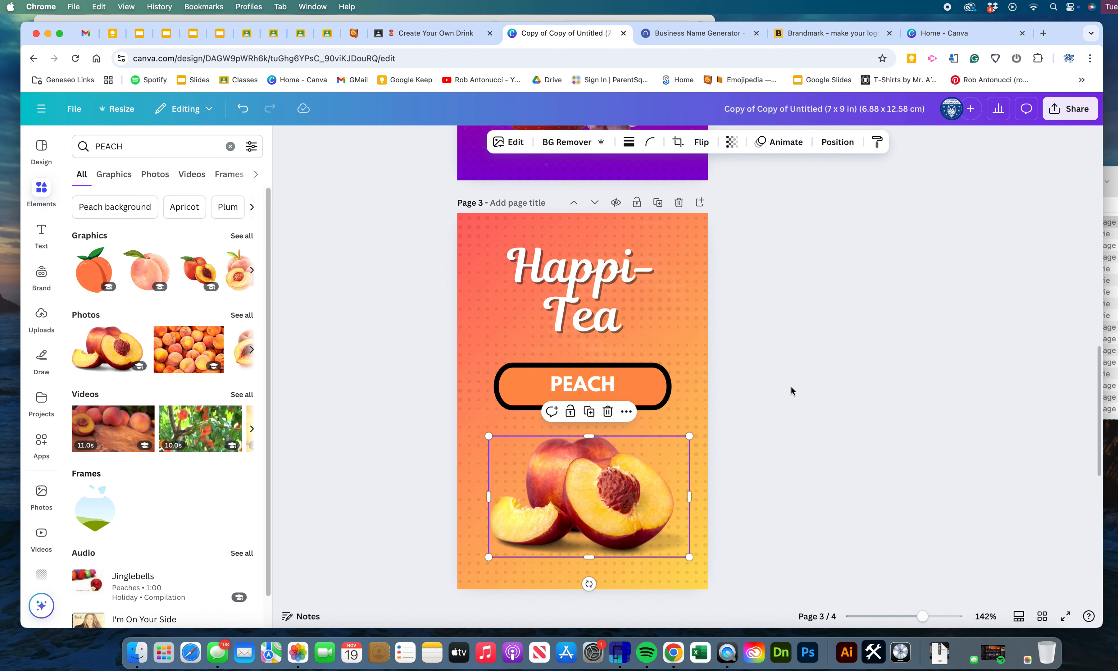
pyautogui.click(793, 370)
# - Title page 3 "Peach"
pyautogui.scroll(5, 793, 371)
pyautogui.scroll(-1, 517, 437)
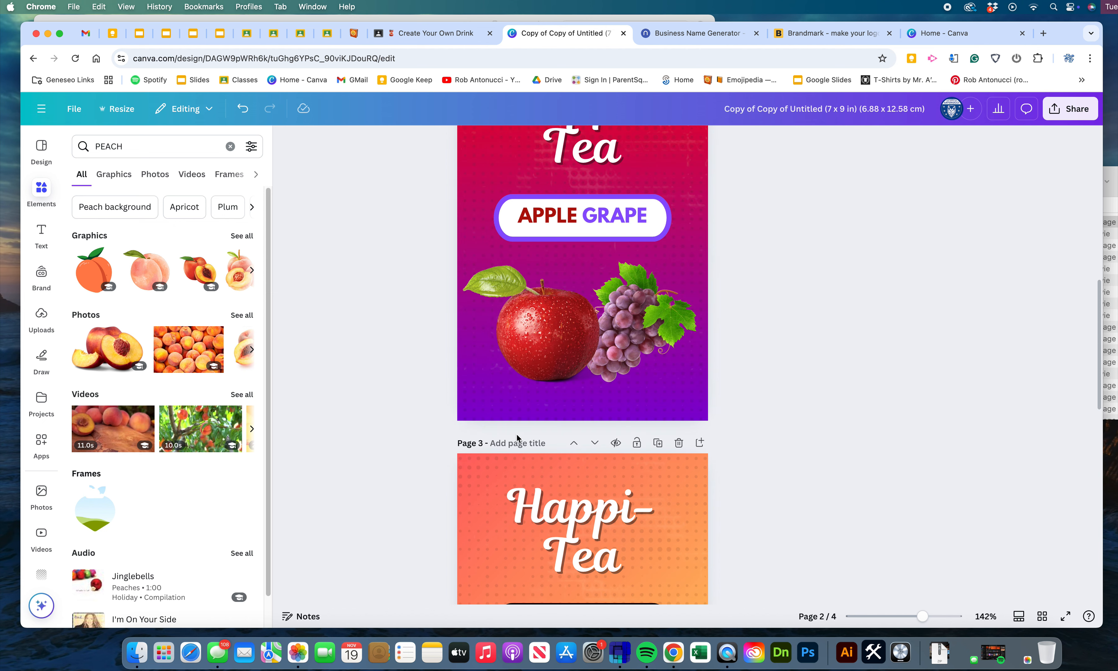
pyautogui.click(526, 441)
pyautogui.write('Peach')
# - Move the halftone texture overlay on page 4 off to the side of the page
pyautogui.scroll(-15, 726, 415)
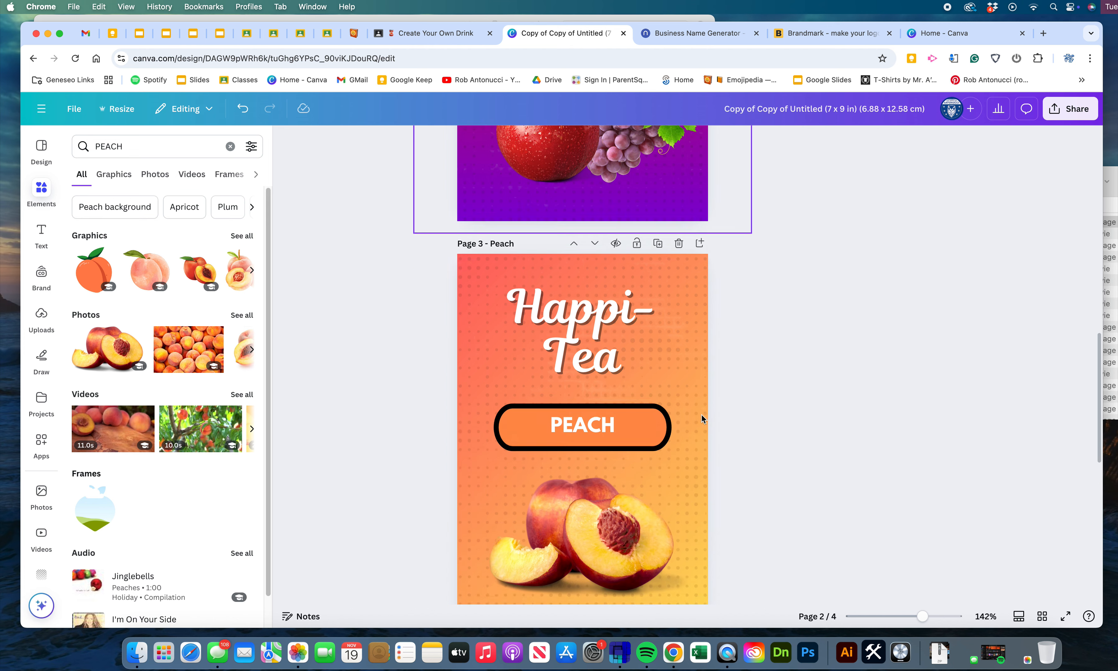
pyautogui.click(660, 332)
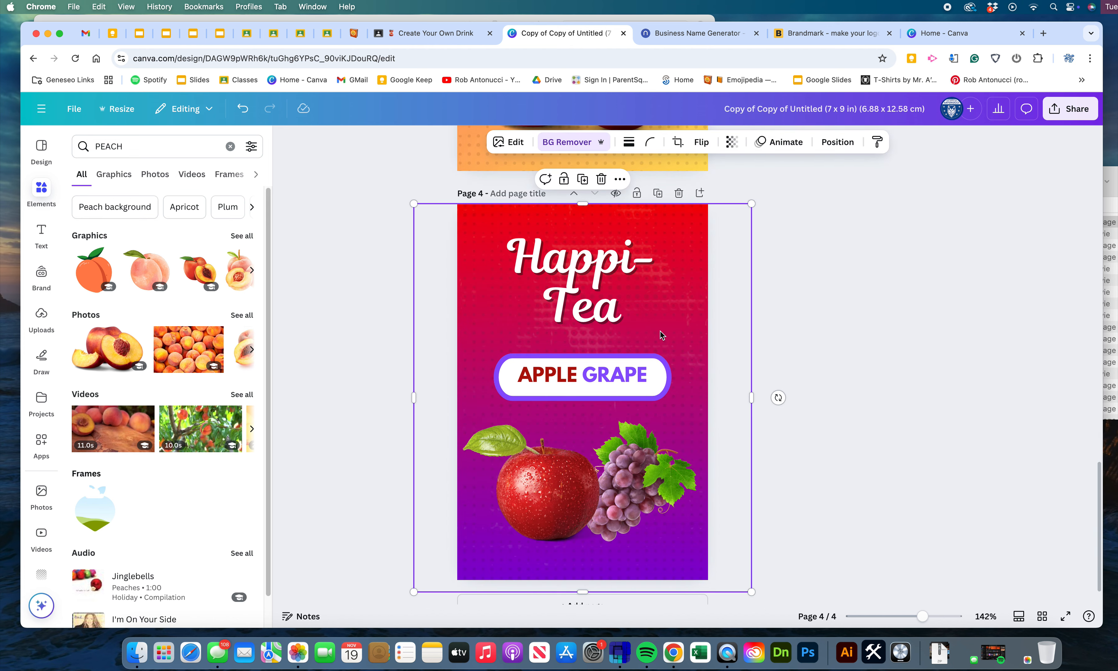
pyautogui.moveTo(475, 322); pyautogui.dragTo(731, 329)
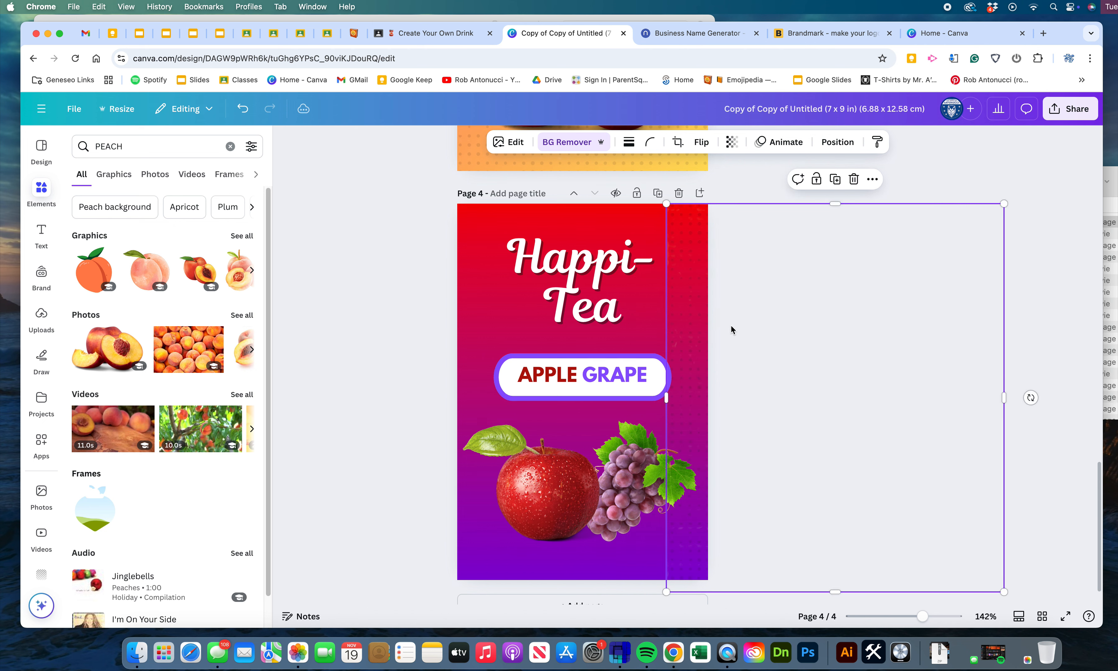
# - Replace the APPLE GRAPE flavor text on page 4 with "STRAWBERRY"
pyautogui.doubleClick(588, 379)
pyautogui.press('super+a')
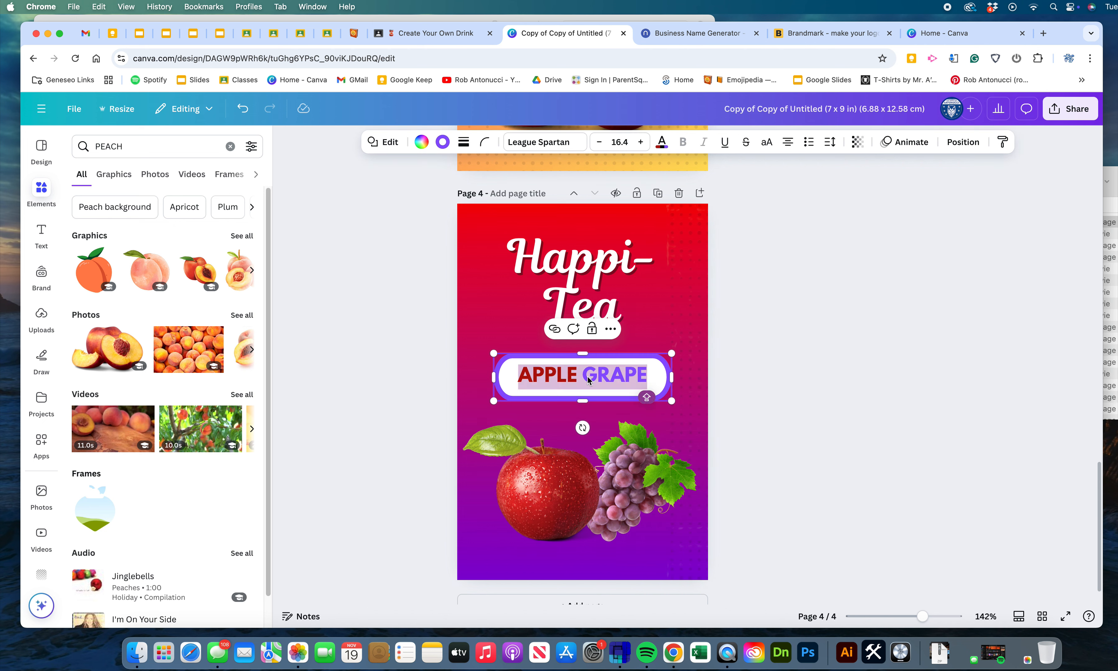
pyautogui.write('STRAWB')
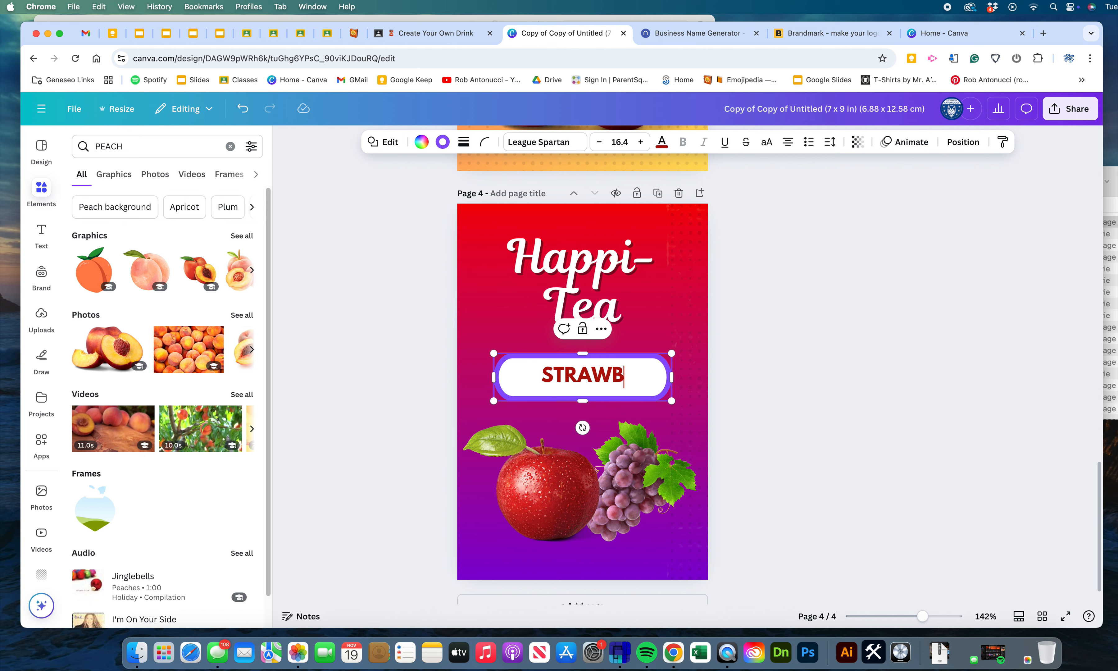
pyautogui.write('ERRY')
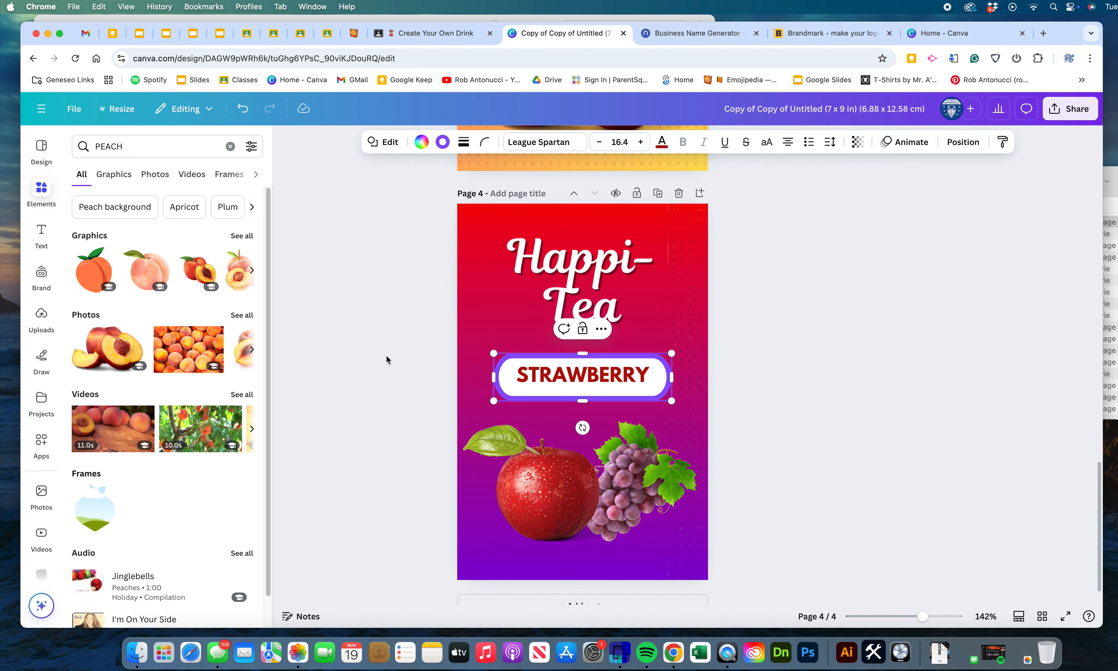
pyautogui.click(386, 355)
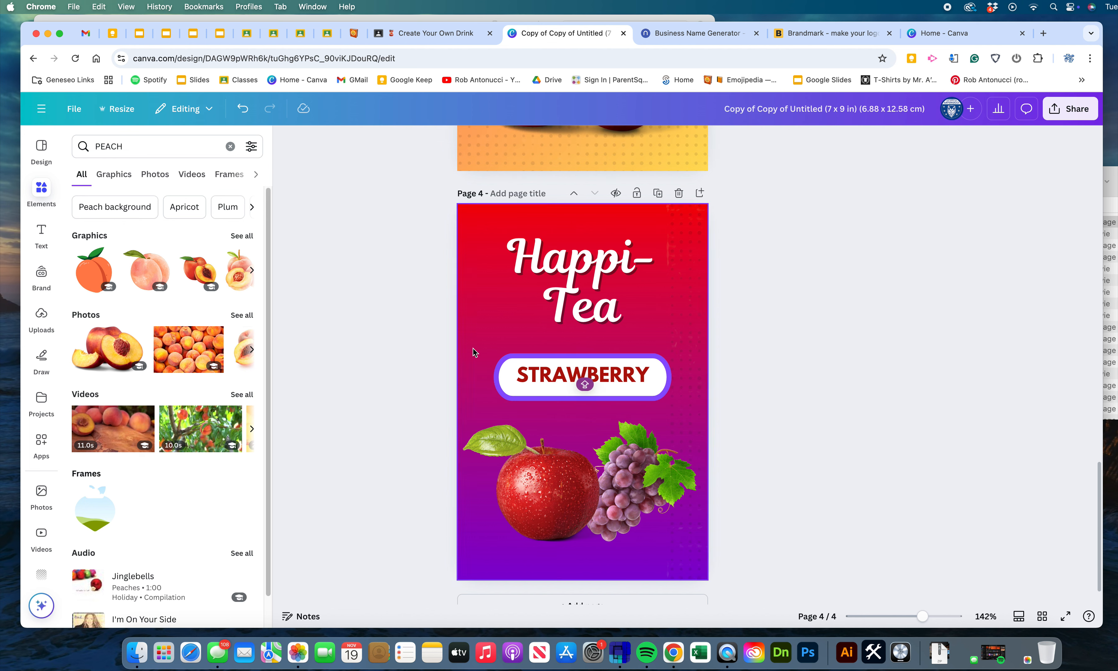
# - Set the border color of the STRAWBERRY flavor shape to black
pyautogui.click(610, 379)
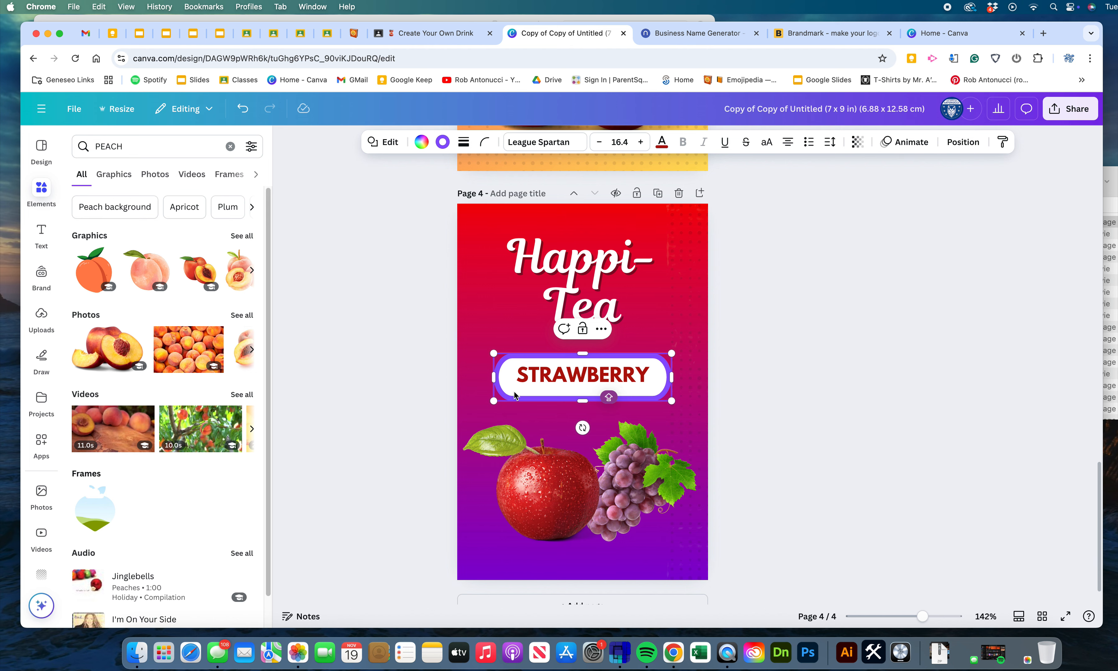
pyautogui.click(441, 143)
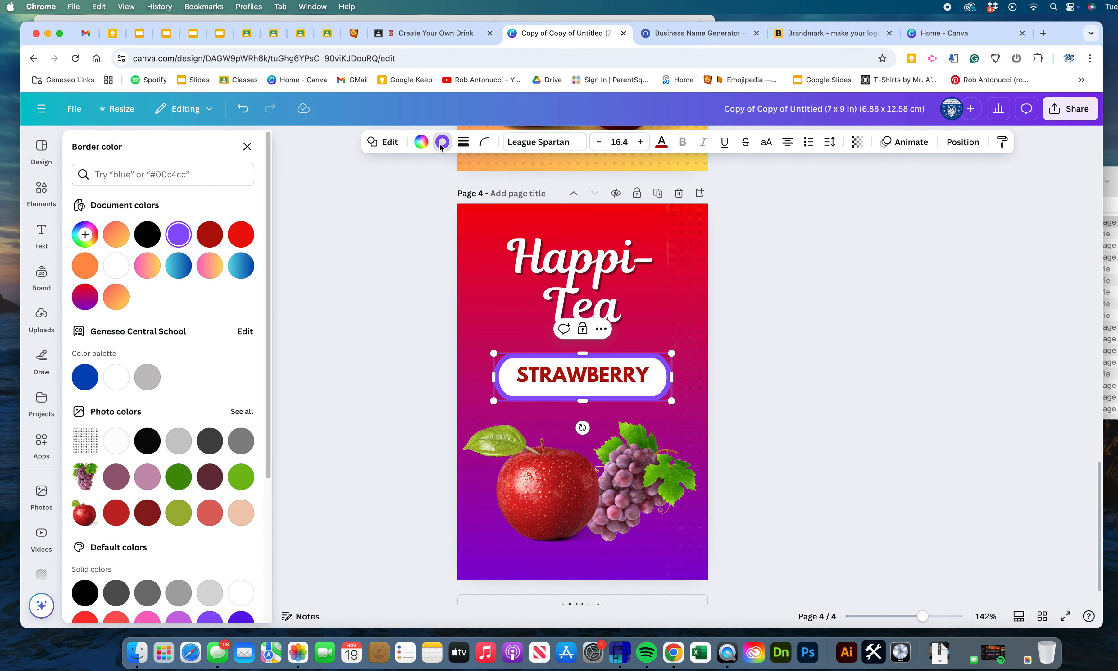
pyautogui.click(157, 233)
pyautogui.click(340, 340)
# - Delete the apple and grape images from page 4
pyautogui.click(552, 480)
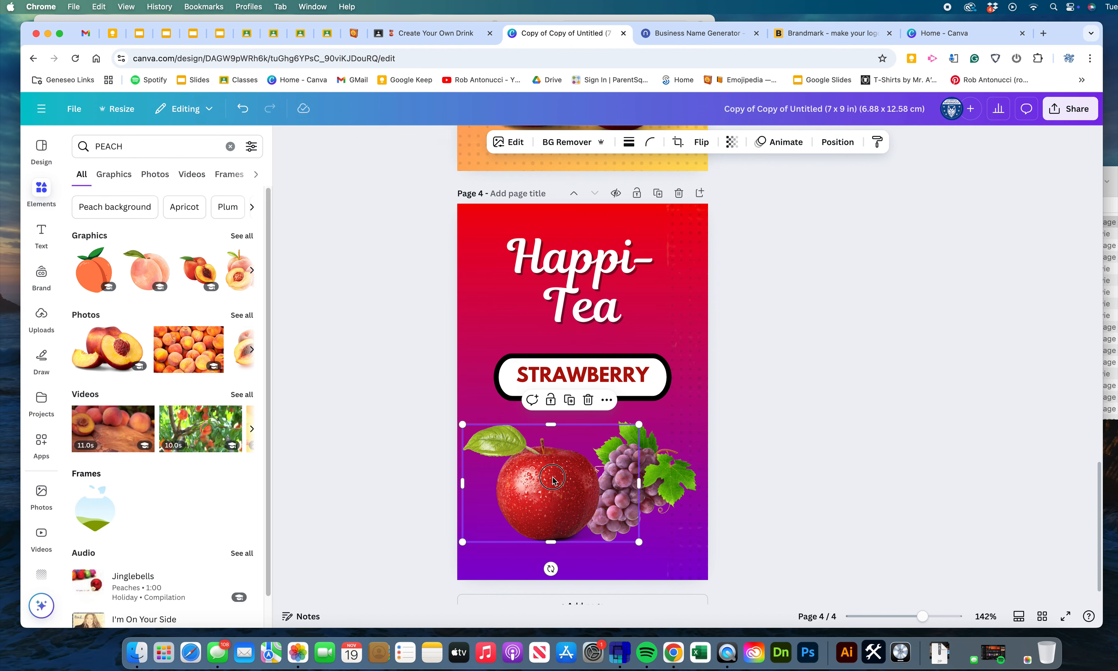
pyautogui.click(588, 399)
pyautogui.click(652, 501)
pyautogui.press('Delete')
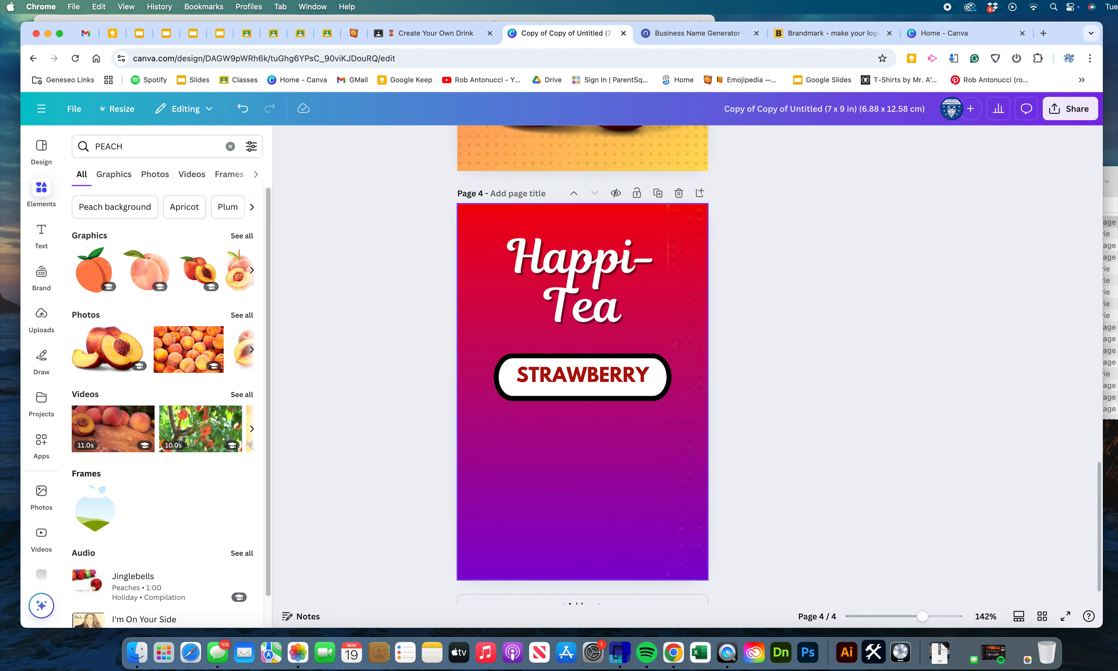
# - Change the purple color in page 4's background gradient to green #18D73C
pyautogui.click(524, 485)
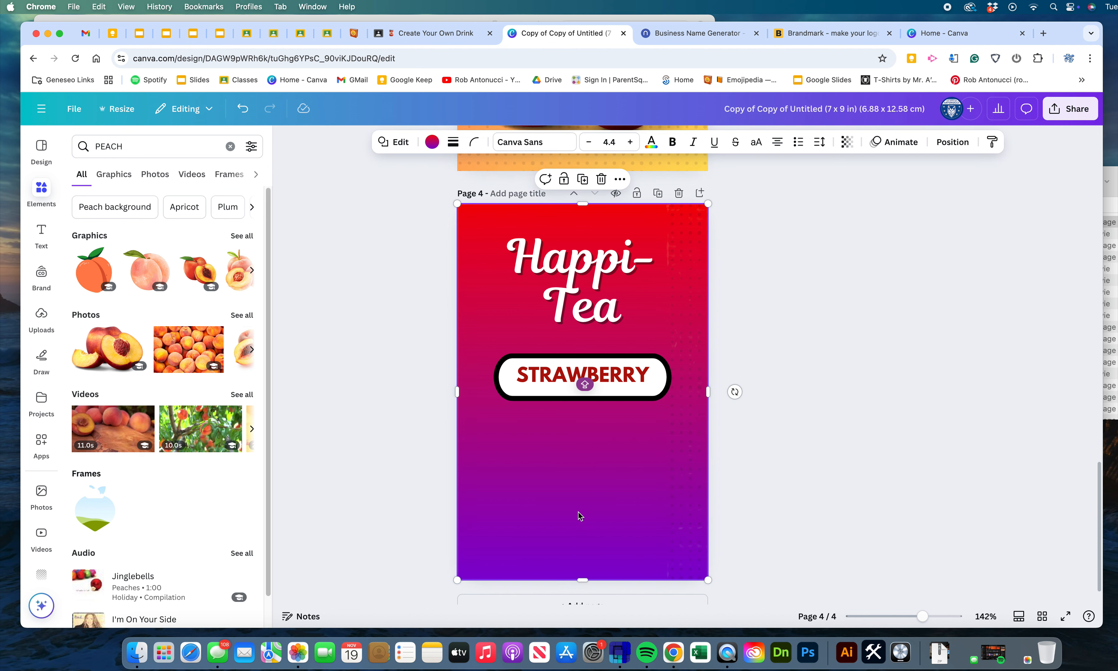
pyautogui.click(231, 146)
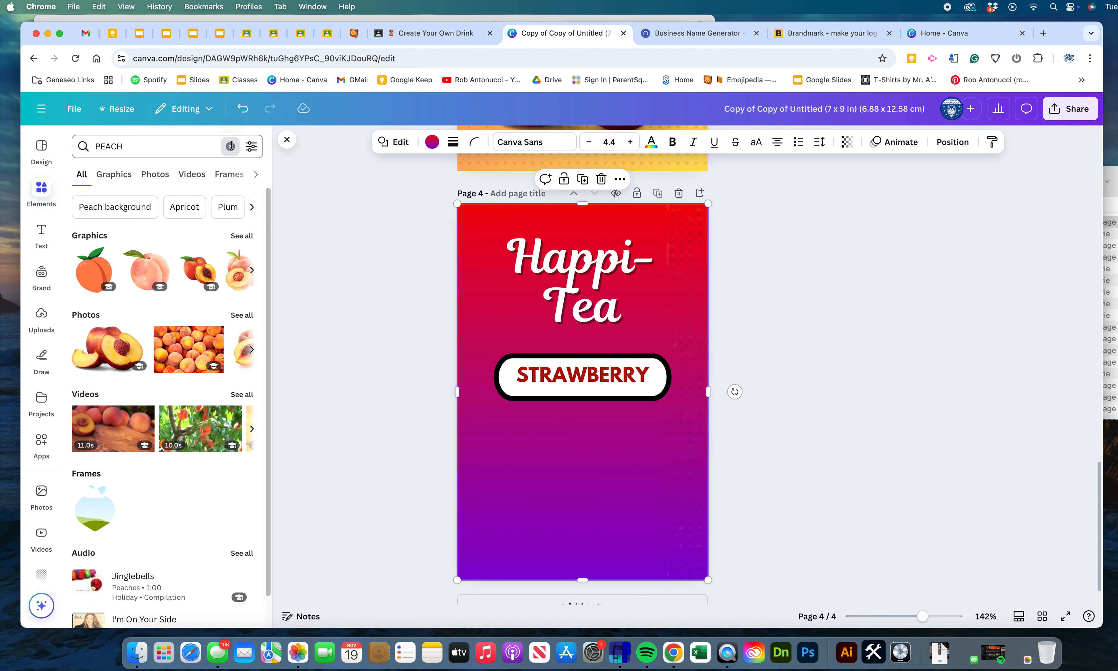
pyautogui.click(552, 502)
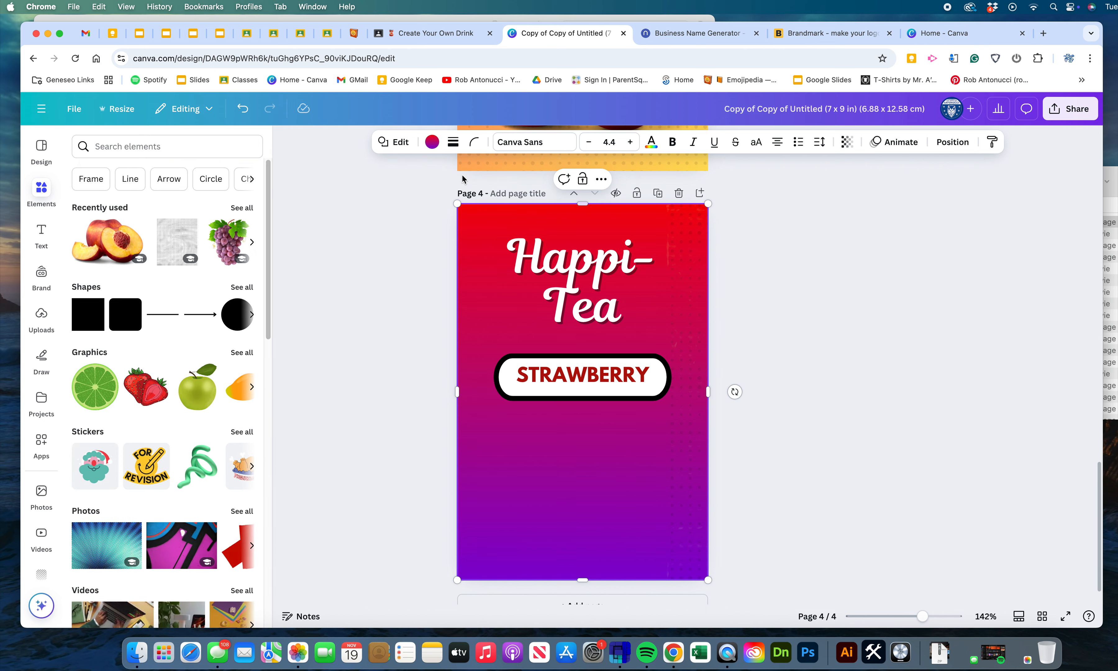
pyautogui.click(432, 142)
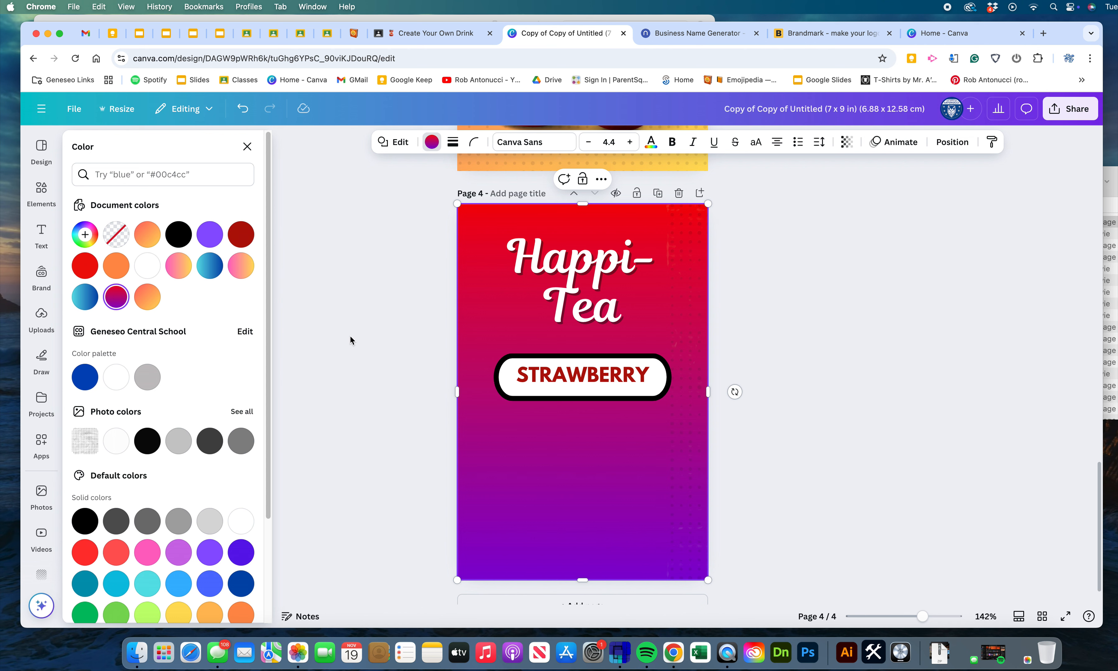
pyautogui.click(86, 236)
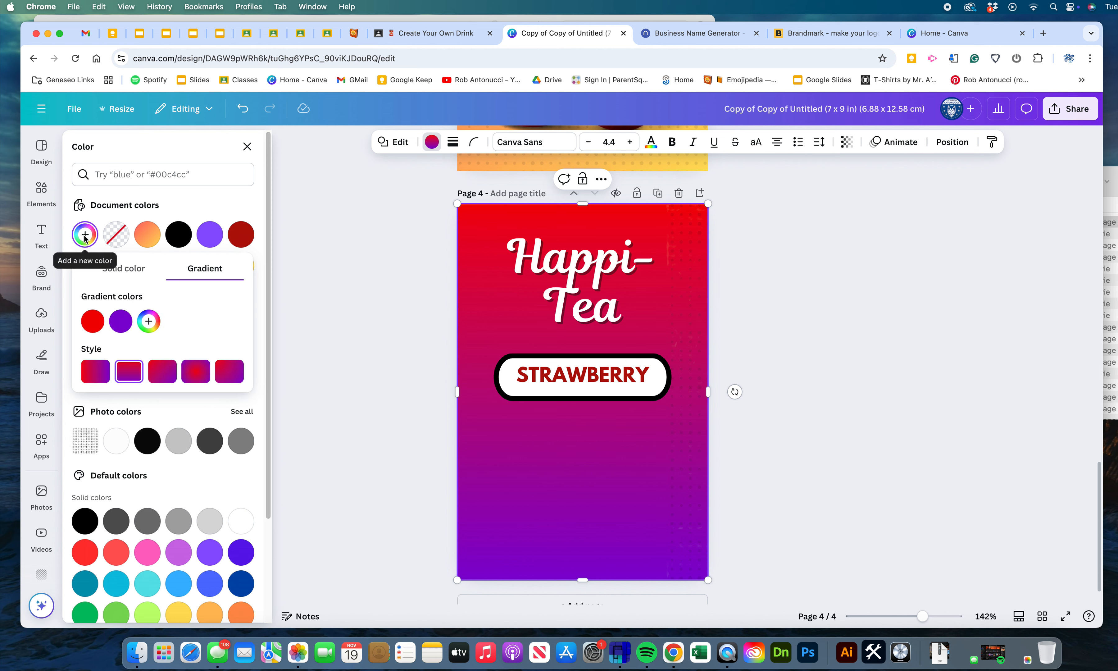
pyautogui.click(121, 324)
pyautogui.click(180, 420)
pyautogui.moveTo(184, 384); pyautogui.dragTo(263, 358)
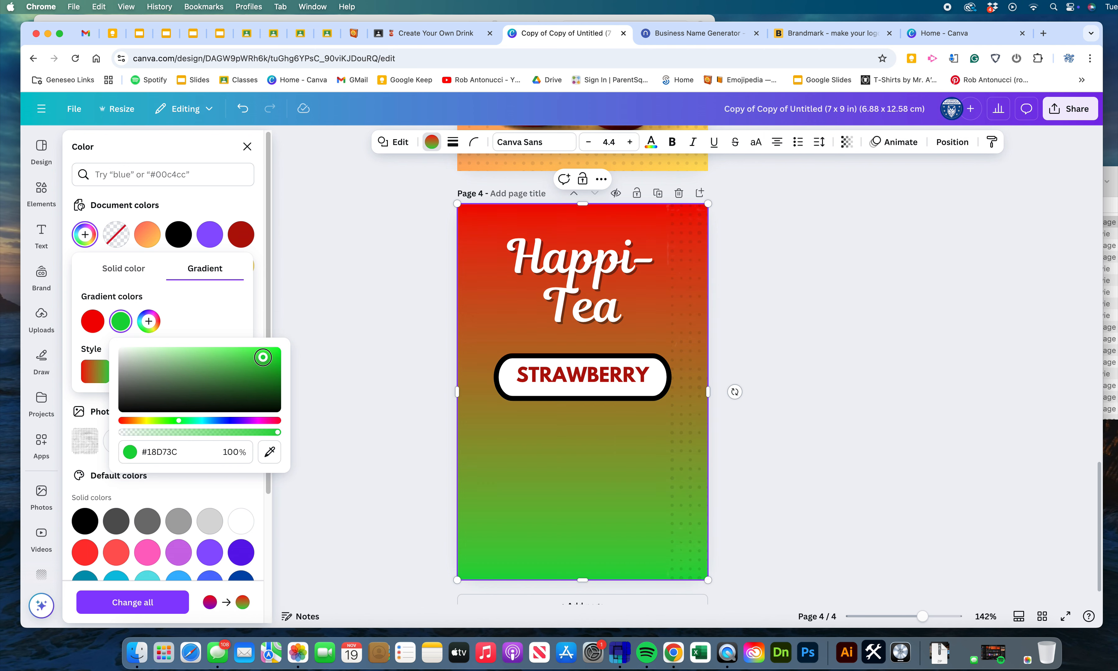
pyautogui.click(179, 332)
# - Darken the red color in page 4's background gradient to #E50808
pyautogui.click(92, 322)
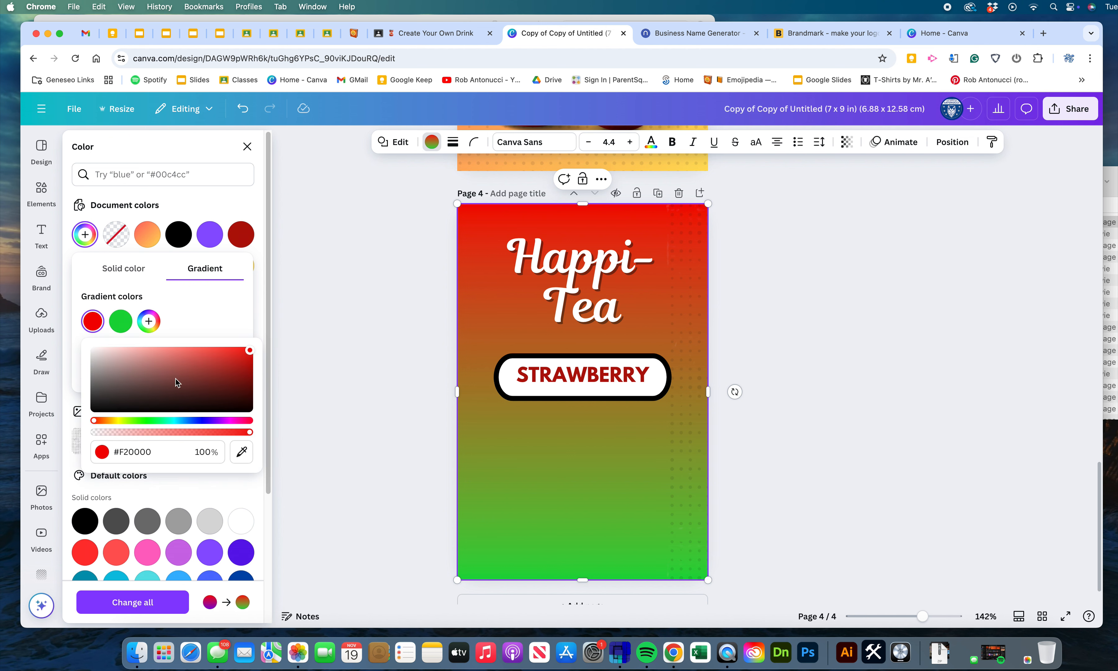
pyautogui.moveTo(243, 359)
pyautogui.mouseDown()
pyautogui.moveTo(249, 352)
pyautogui.moveTo(218, 347)
pyautogui.moveTo(272, 345)
pyautogui.moveTo(254, 356)
pyautogui.mouseUp()
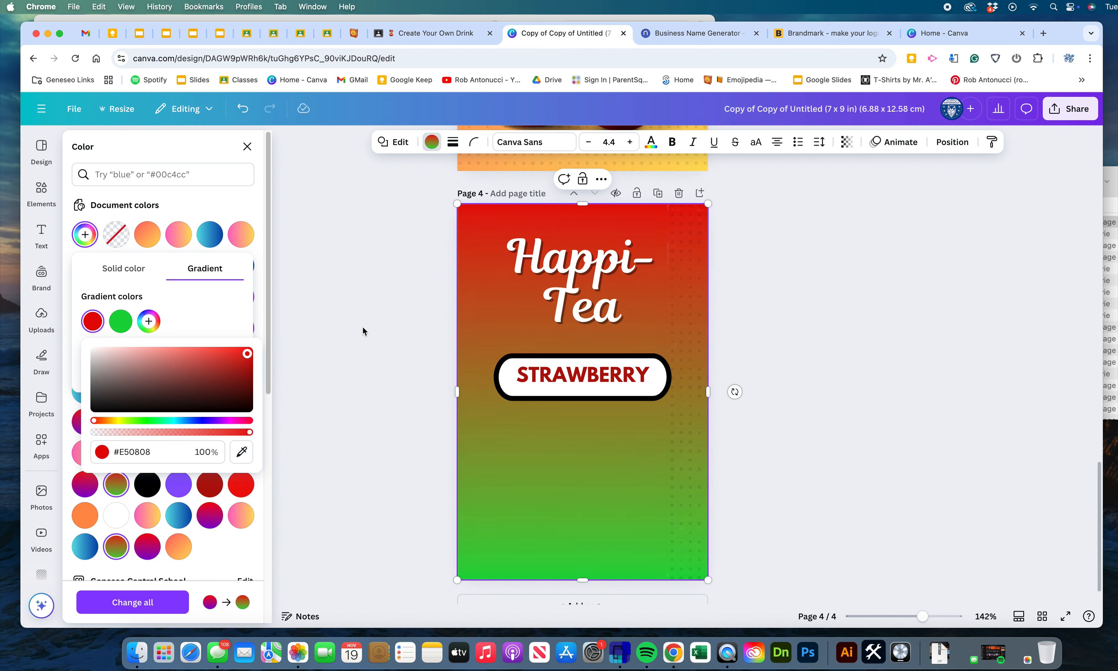
pyautogui.press('Escape')
pyautogui.press('Escape')
pyautogui.press('Escape')
pyautogui.click(515, 466)
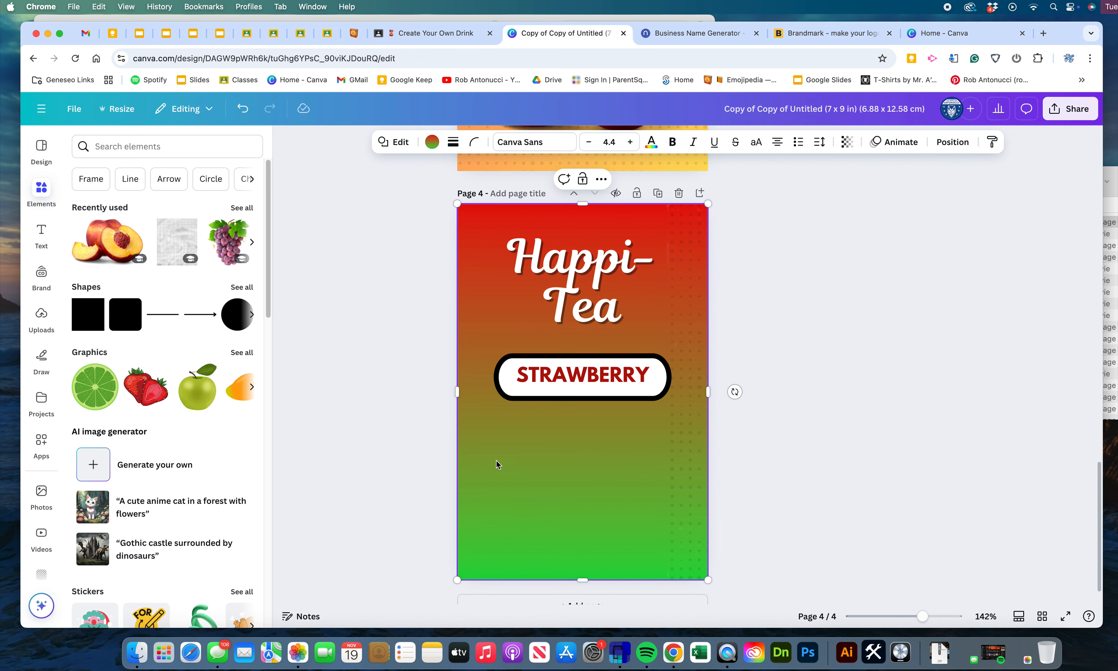
# - Add a third color, red #D71818, to the end of page 4's background gradient
pyautogui.click(431, 143)
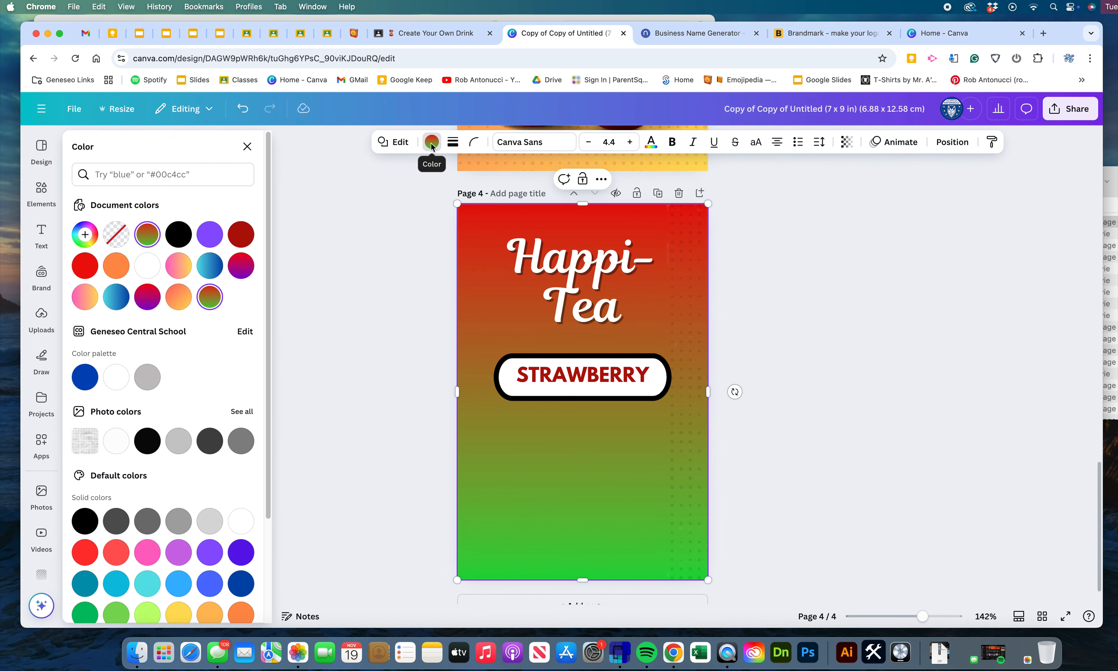
pyautogui.click(90, 237)
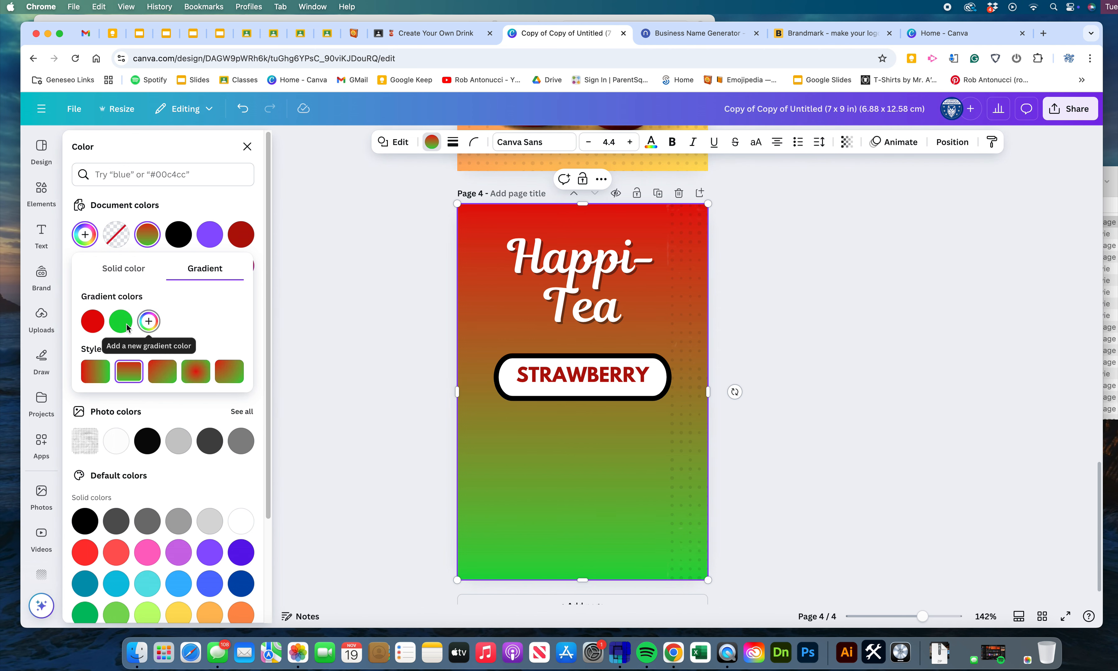
pyautogui.click(148, 321)
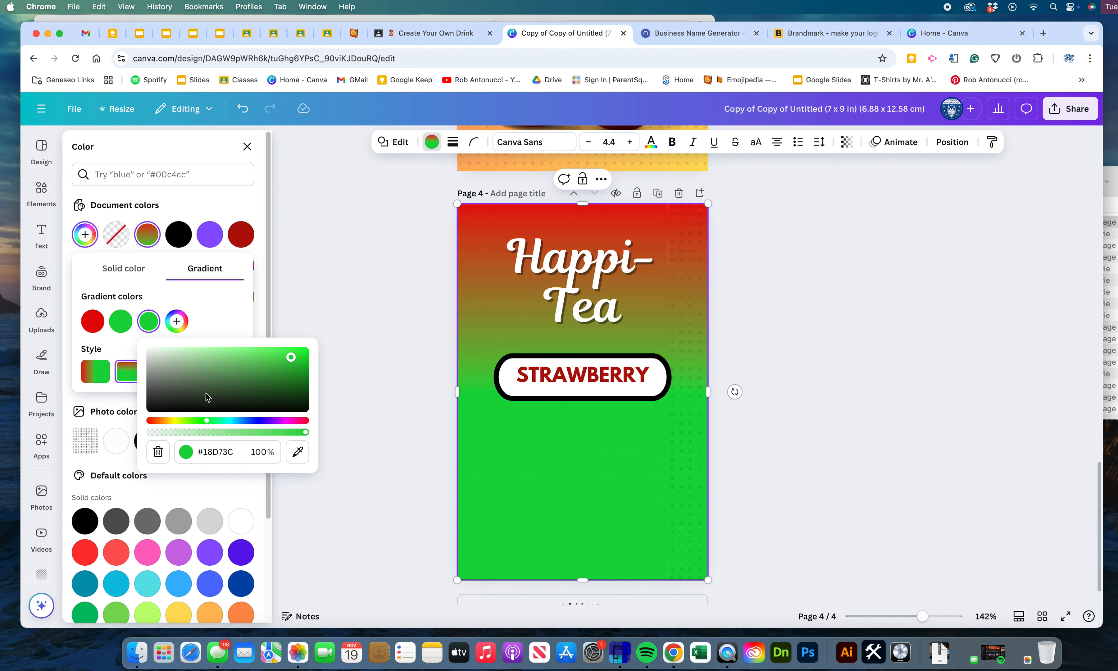
pyautogui.moveTo(160, 423); pyautogui.dragTo(124, 424)
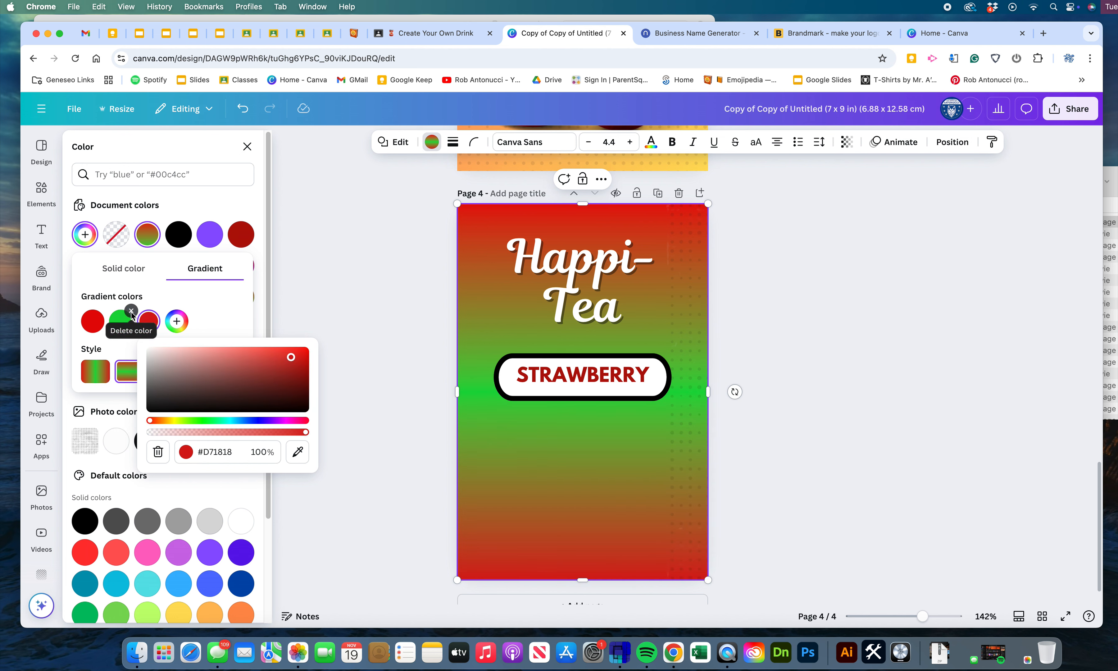
# - Delete the middle green from page 4's gradient and add green #27D718 as its last color
pyautogui.click(131, 311)
pyautogui.click(148, 320)
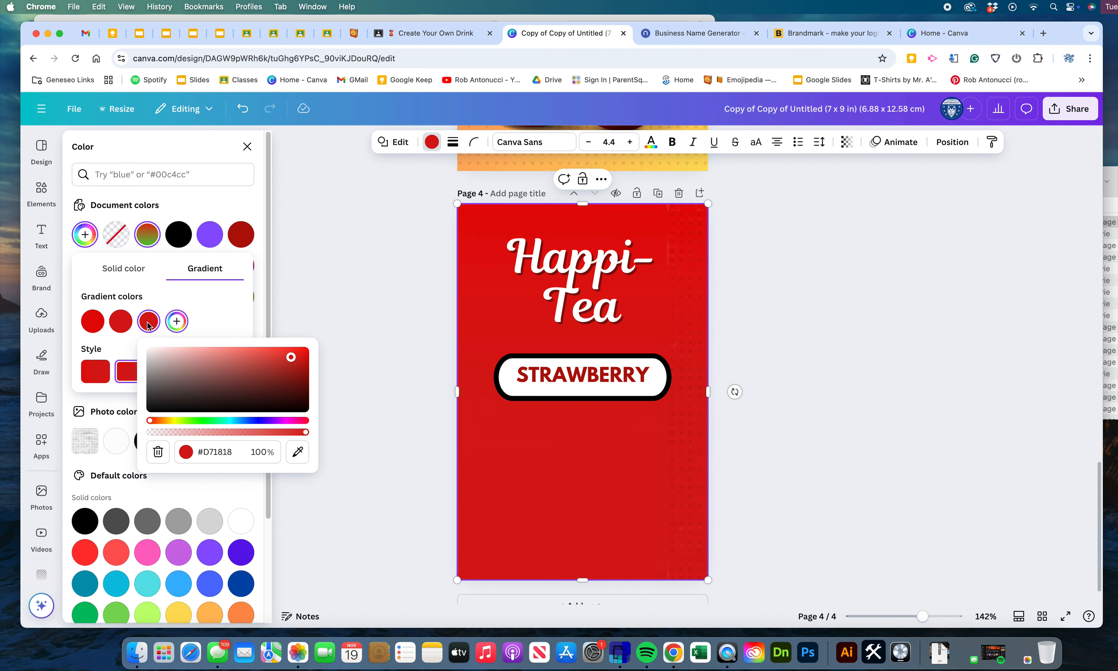
pyautogui.moveTo(198, 421); pyautogui.dragTo(200, 421)
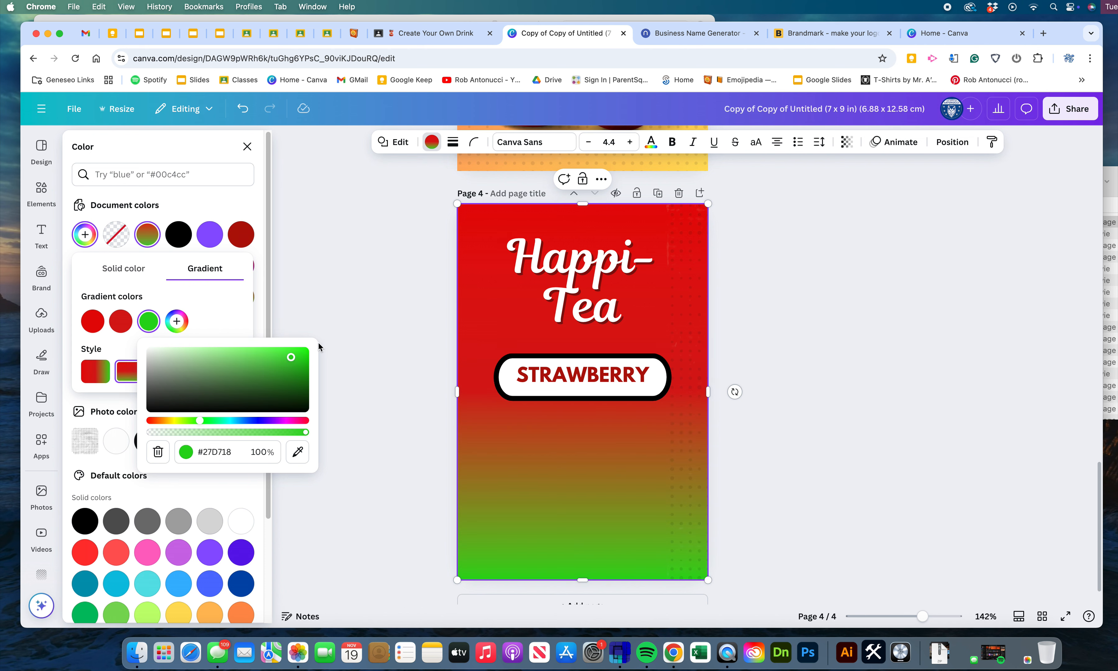
pyautogui.click(227, 317)
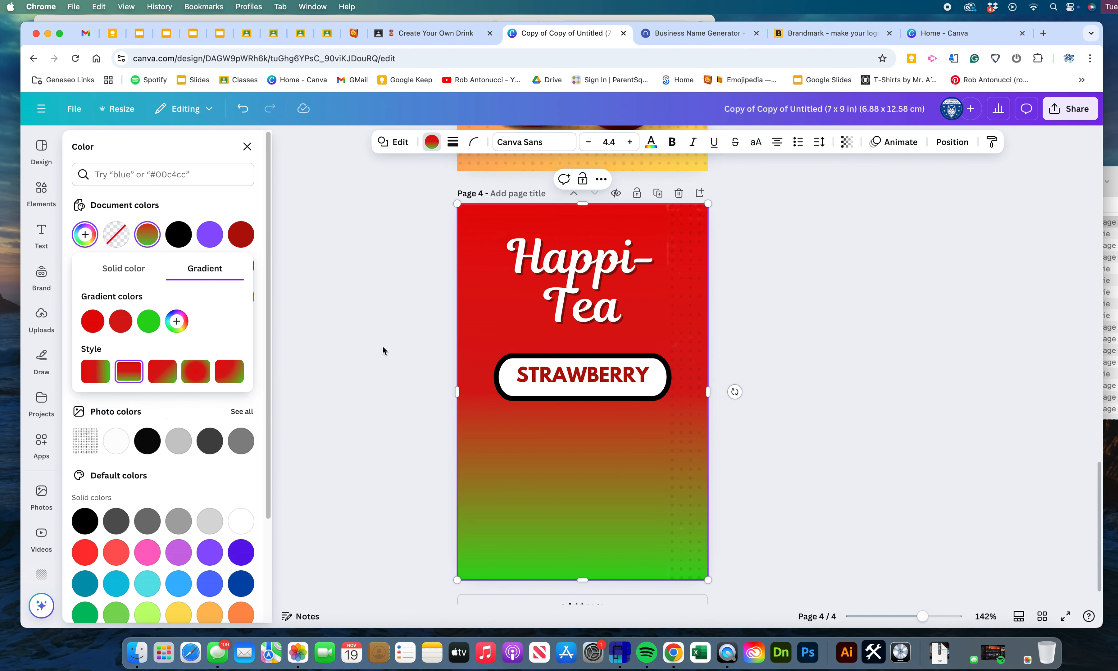
# - Move the halftone texture overlay back so it covers all of page 4
pyautogui.moveTo(668, 331)
pyautogui.mouseDown()
pyautogui.moveTo(878, 335)
pyautogui.moveTo(567, 334)
pyautogui.moveTo(689, 331)
pyautogui.mouseUp()
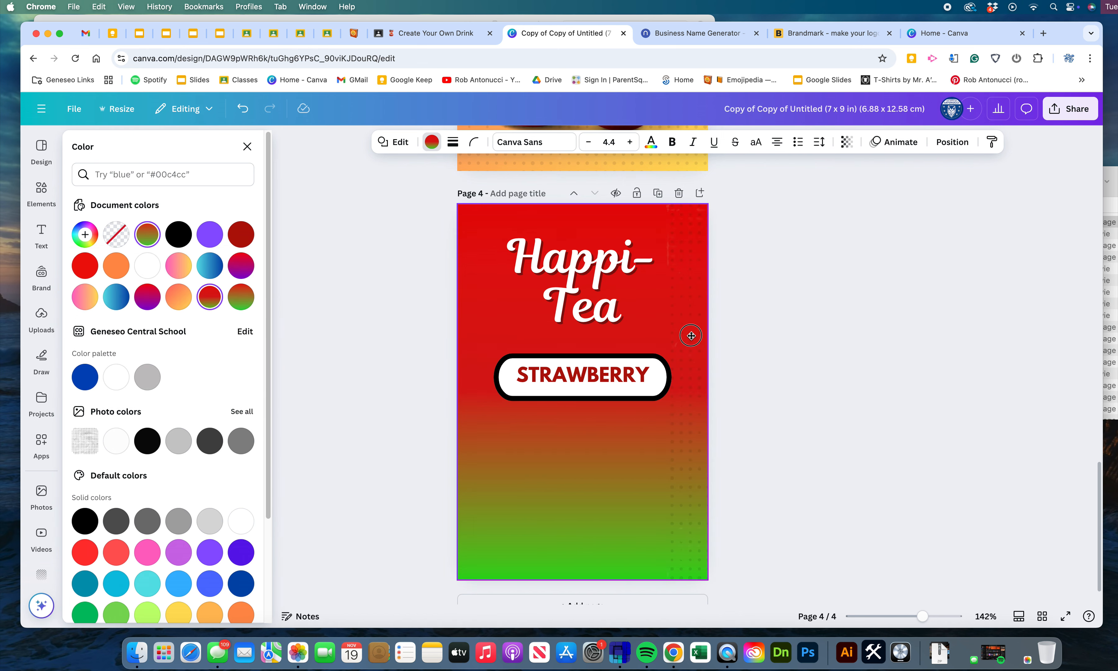
pyautogui.click(673, 288)
pyautogui.moveTo(671, 290); pyautogui.dragTo(462, 291)
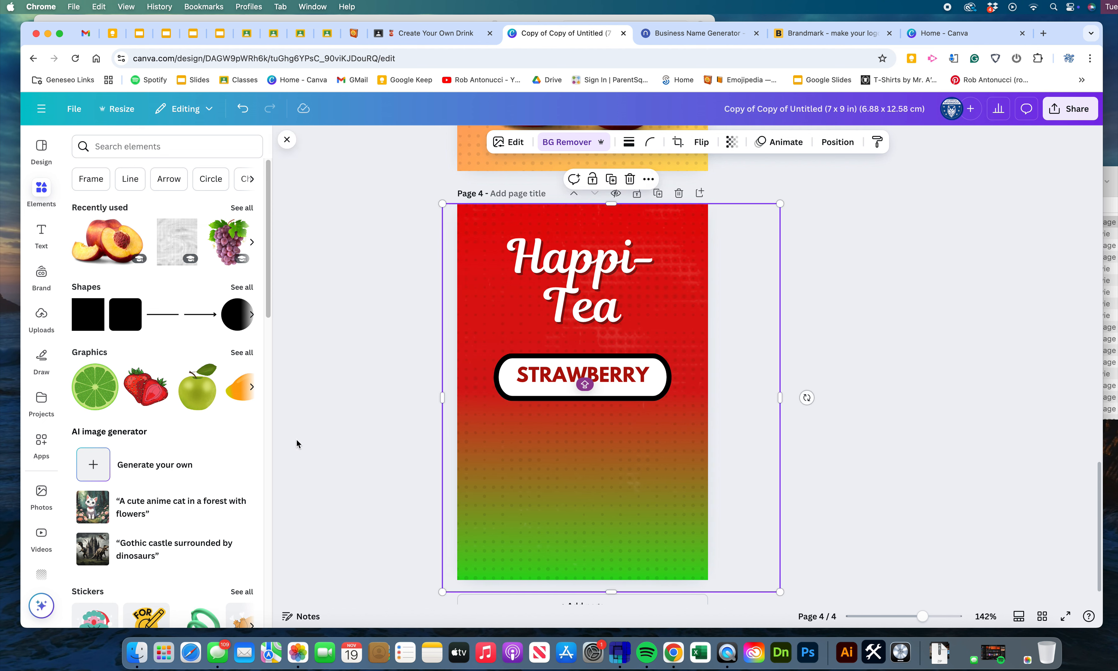
# - Search the elements for "STRAWBERRY" and place the photo of two whole strawberries with a cut half on page 4
pyautogui.click(153, 154)
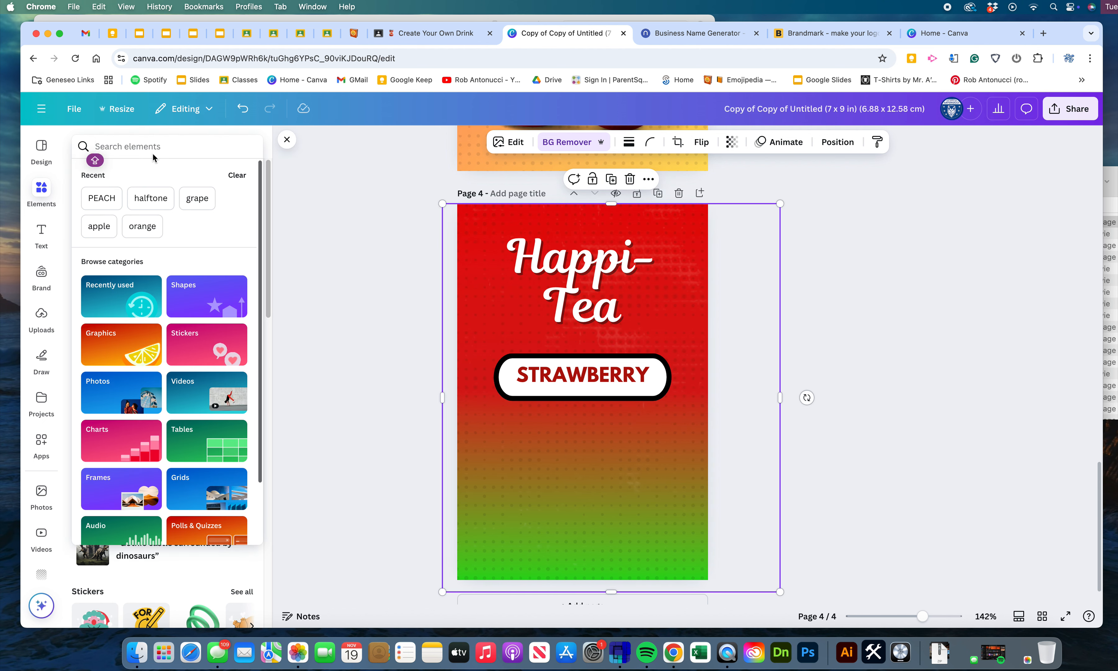
pyautogui.write('STRAWBERRY')
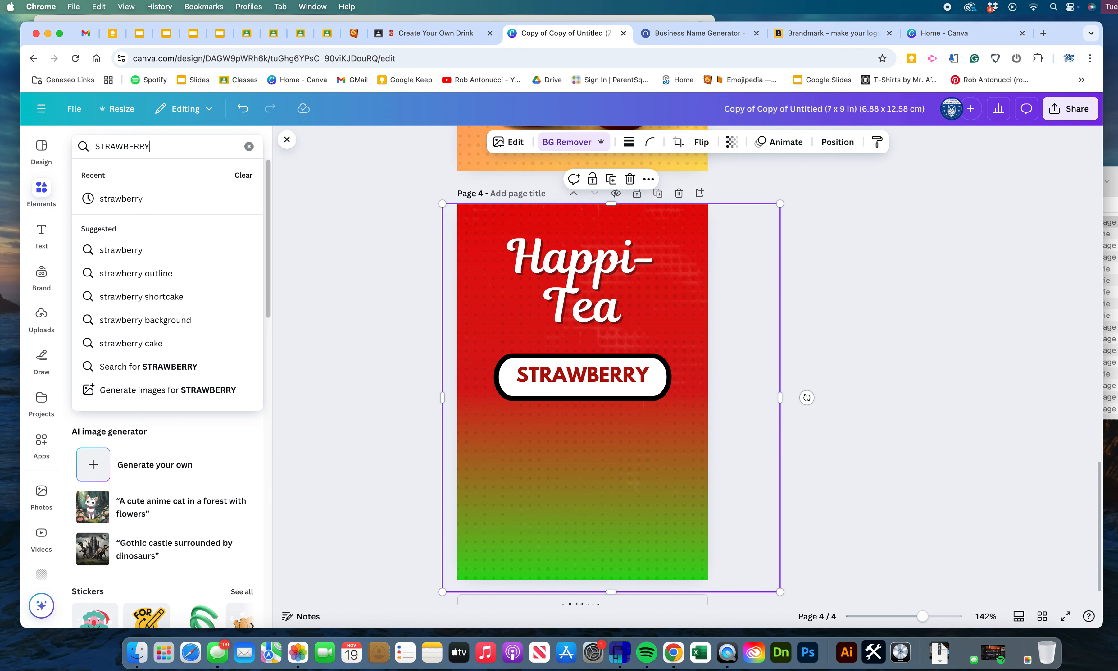
pyautogui.press('Return')
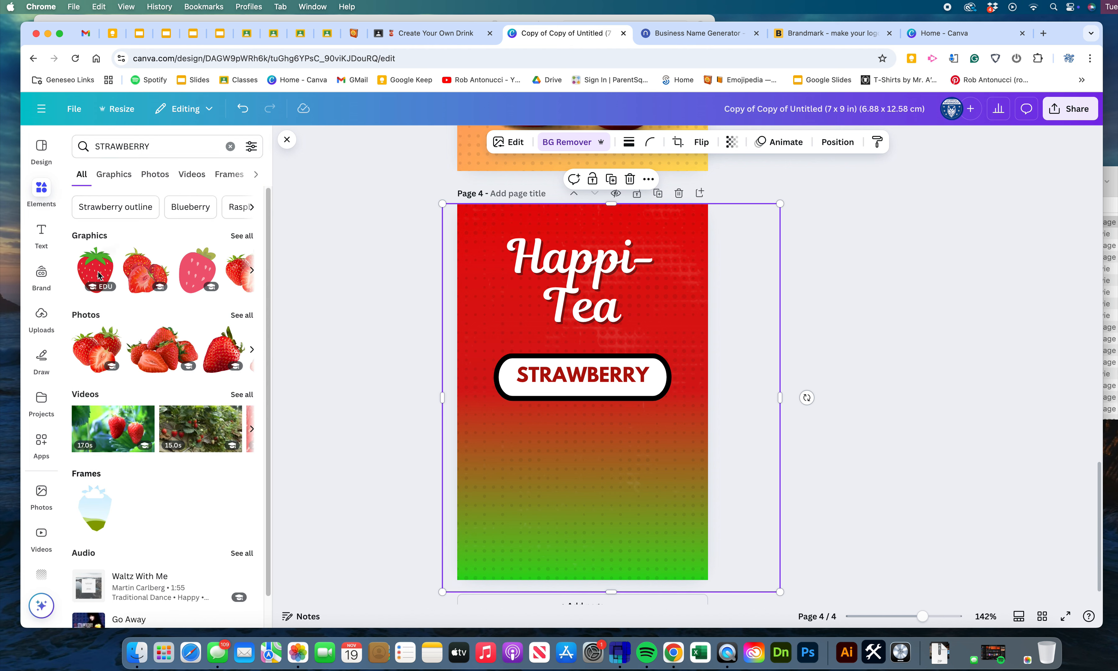
pyautogui.moveTo(93, 345); pyautogui.dragTo(551, 422)
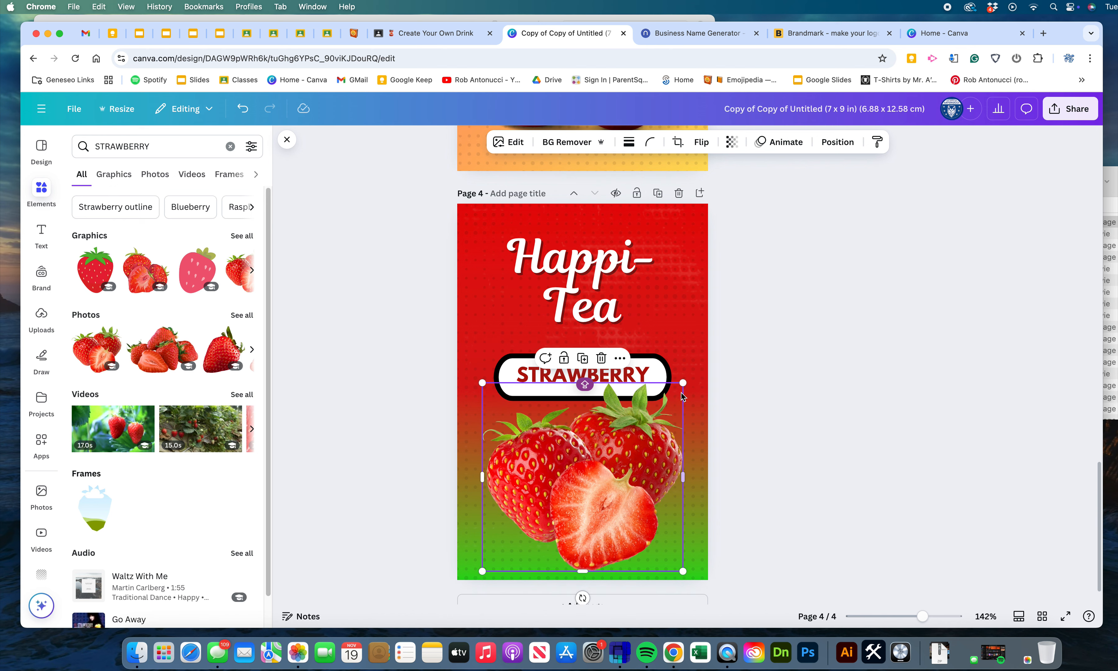
# - Shrink the strawberry photo and center it below the STRAWBERRY flavor label
pyautogui.moveTo(682, 385); pyautogui.dragTo(625, 454)
pyautogui.moveTo(559, 493); pyautogui.dragTo(585, 461)
pyautogui.click(757, 449)
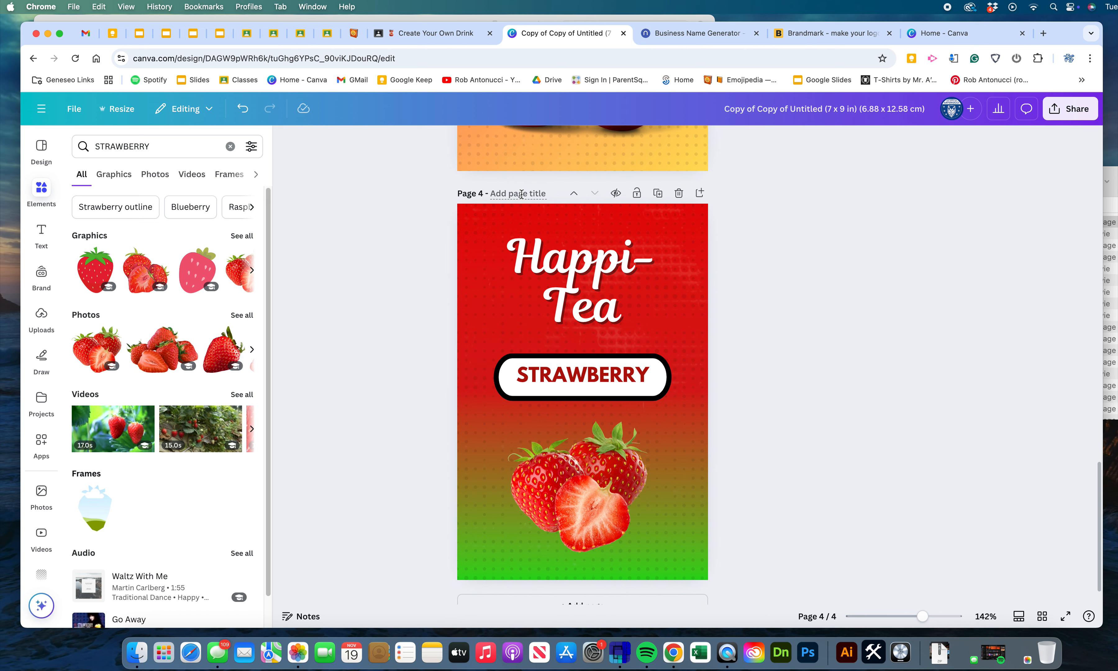
pyautogui.write('tRAWBERRY')
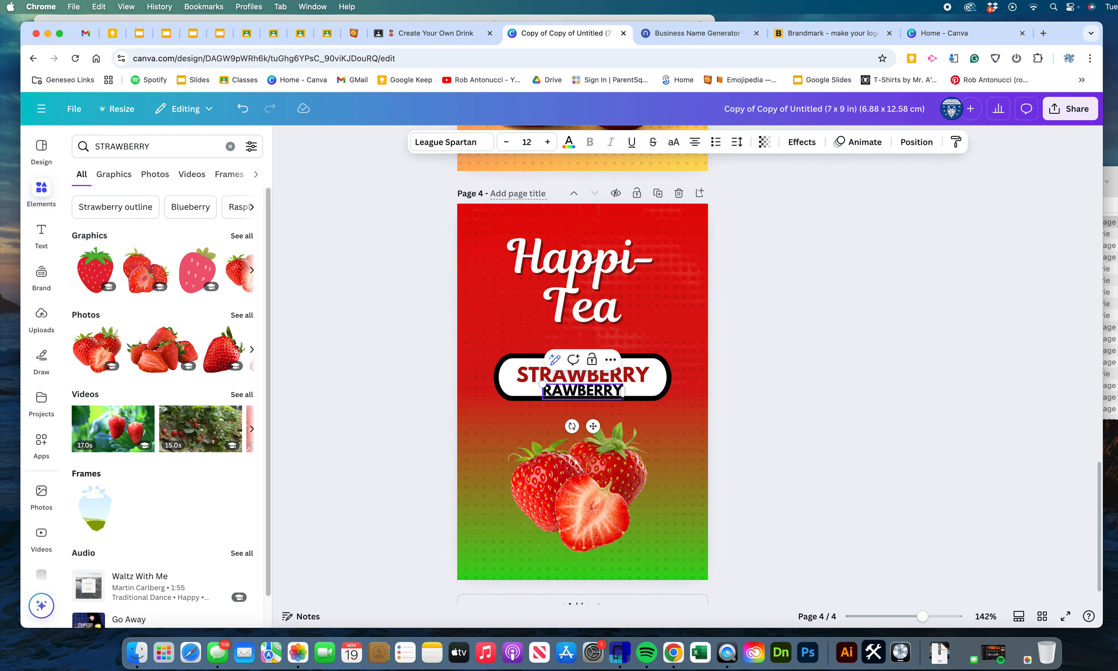
pyautogui.press('super+z')
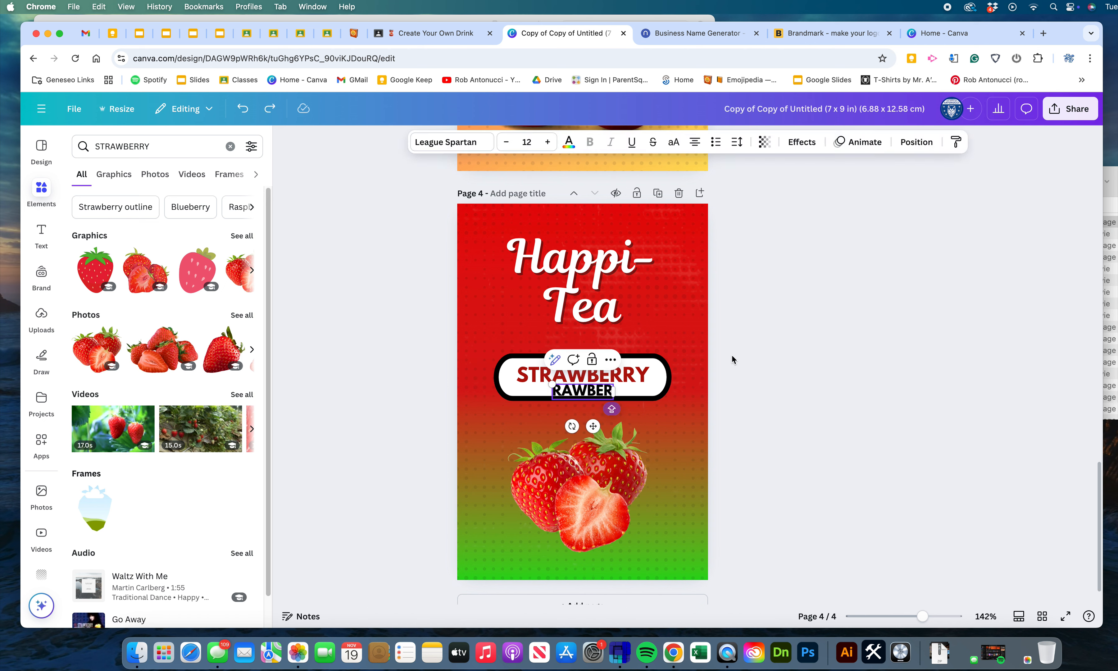
pyautogui.click(593, 398)
pyautogui.press('Delete')
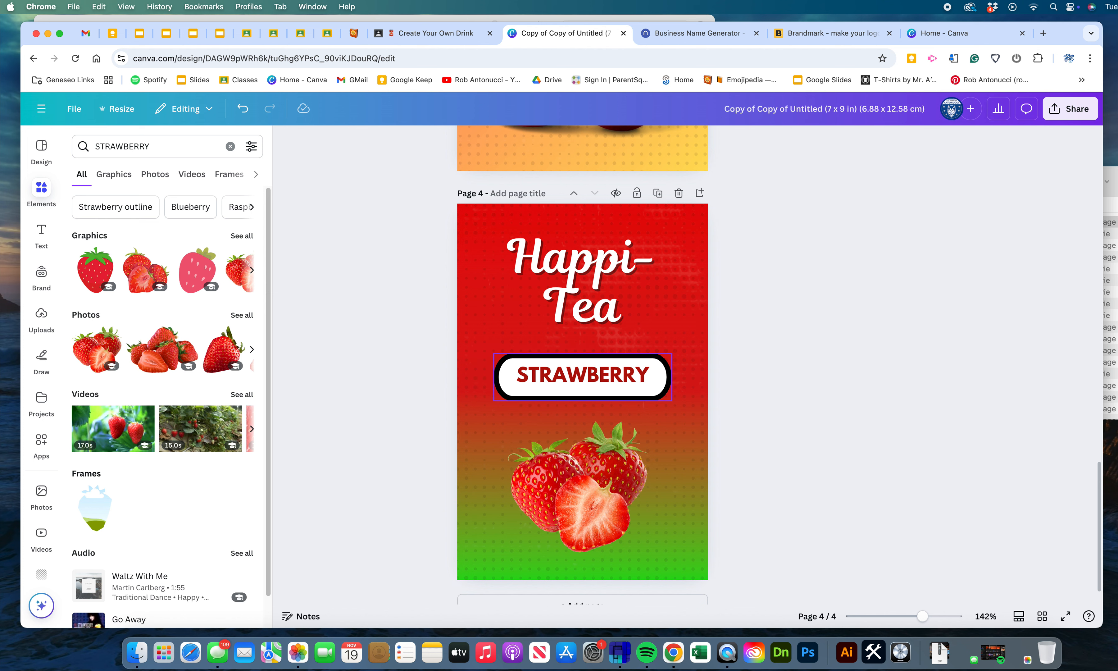
# - Title page 4 "STRAWBERRY"
pyautogui.click(506, 195)
pyautogui.press('capslock')
pyautogui.write('STRAWBERR')
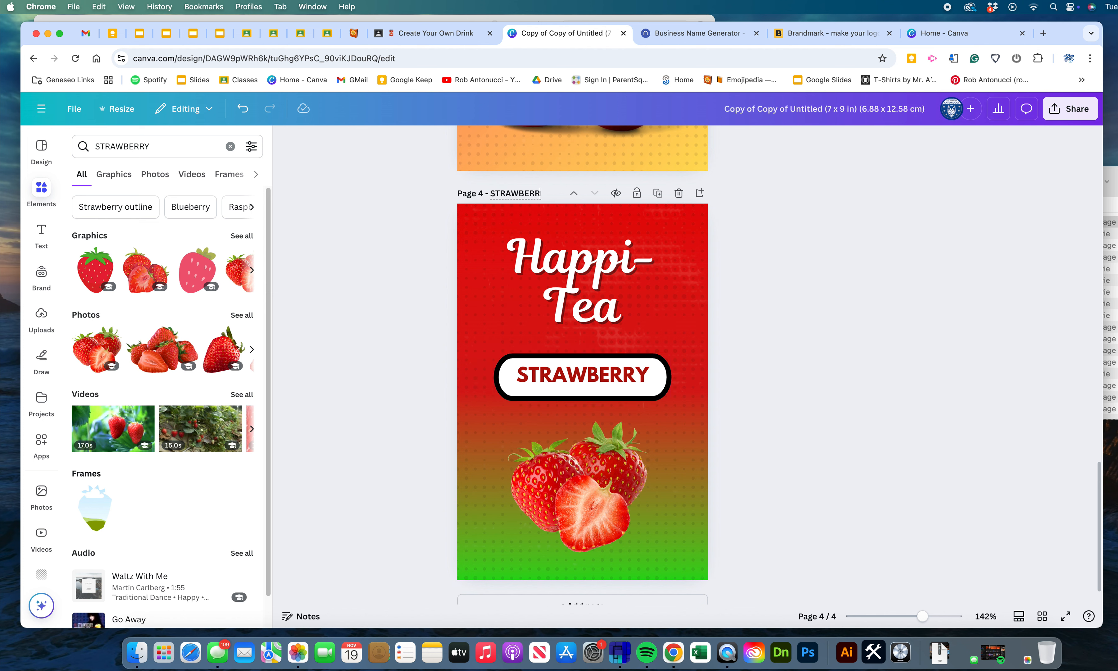
pyautogui.click(844, 326)
# - Download all four pages of the label design as PNG images
pyautogui.scroll(5, 686, 307)
pyautogui.scroll(10, 685, 307)
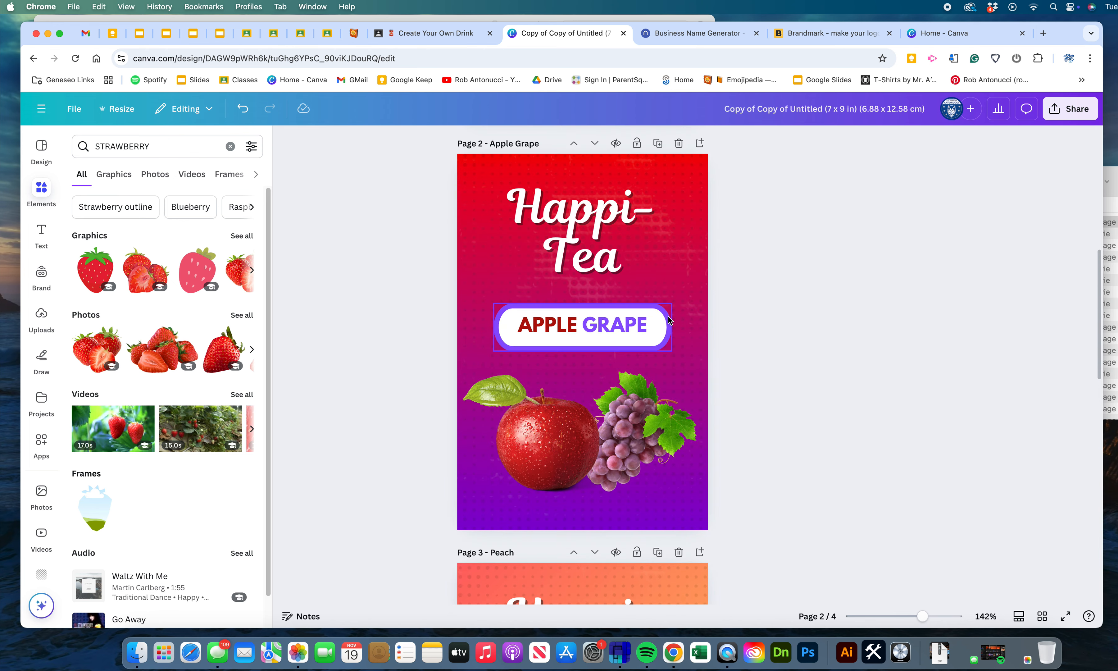
pyautogui.scroll(-7, 668, 316)
pyautogui.scroll(-6, 668, 316)
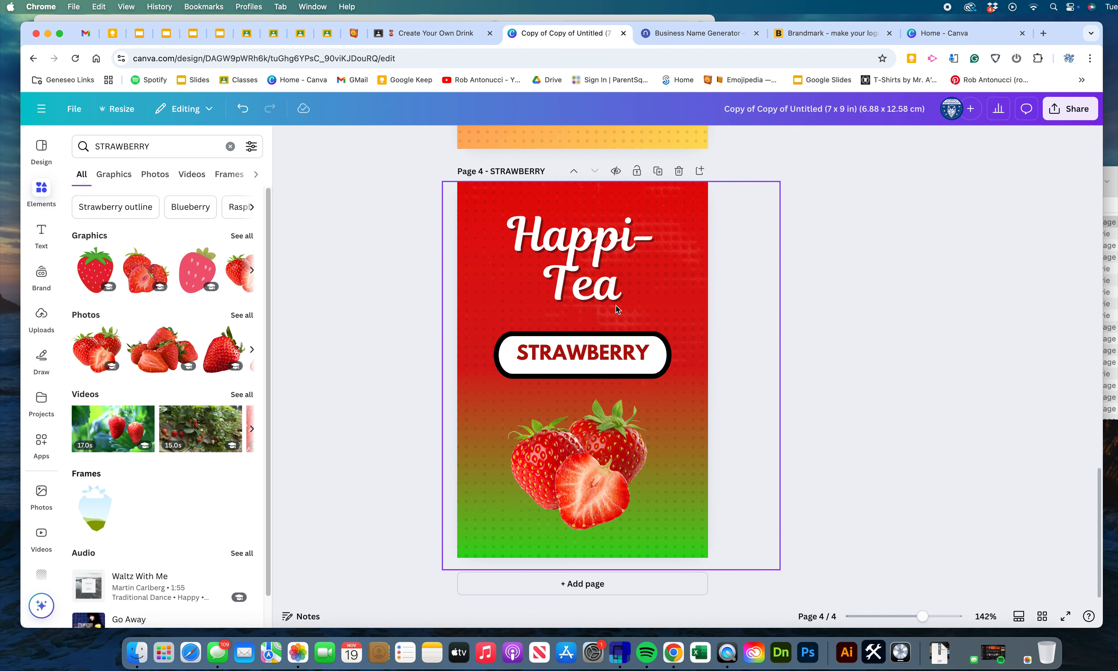
pyautogui.click(286, 142)
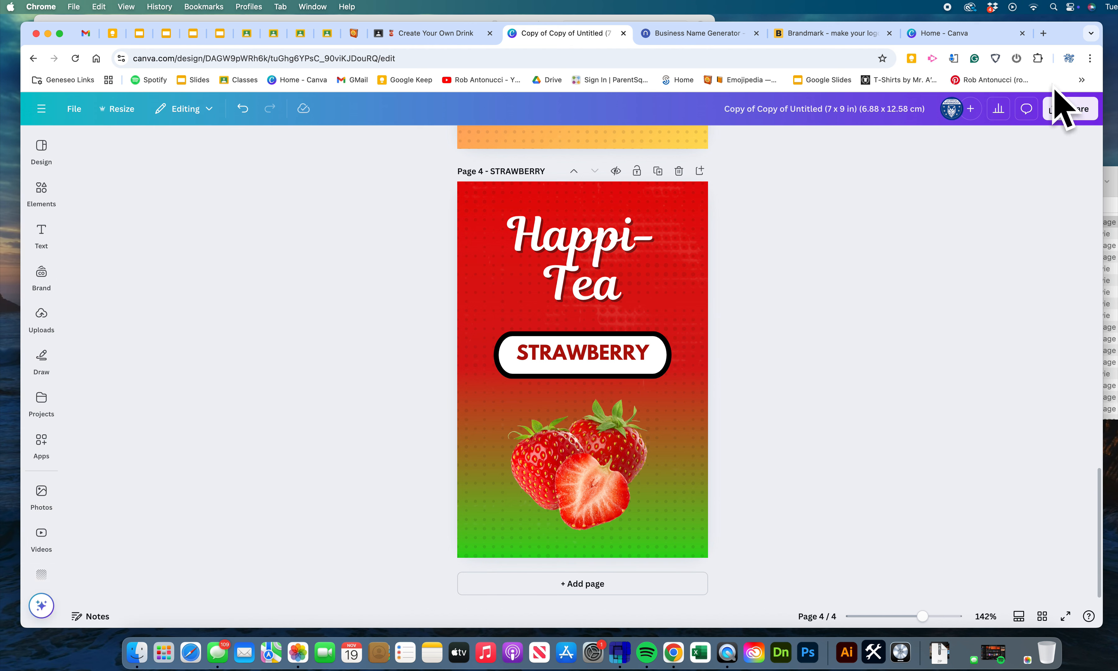
pyautogui.click(1064, 116)
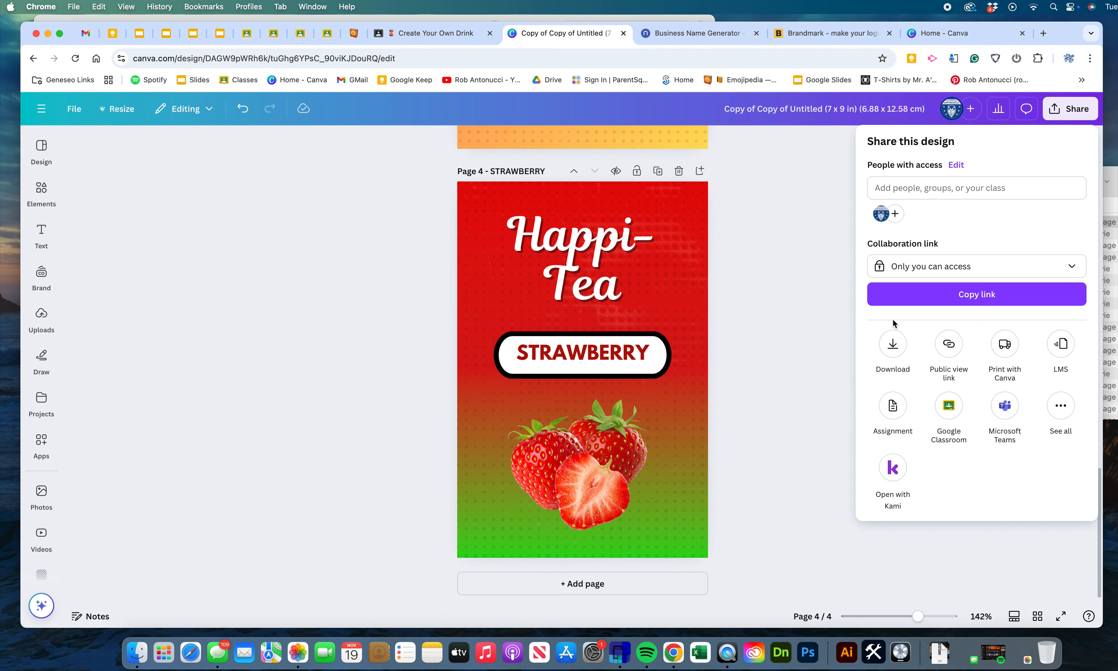
pyautogui.click(892, 345)
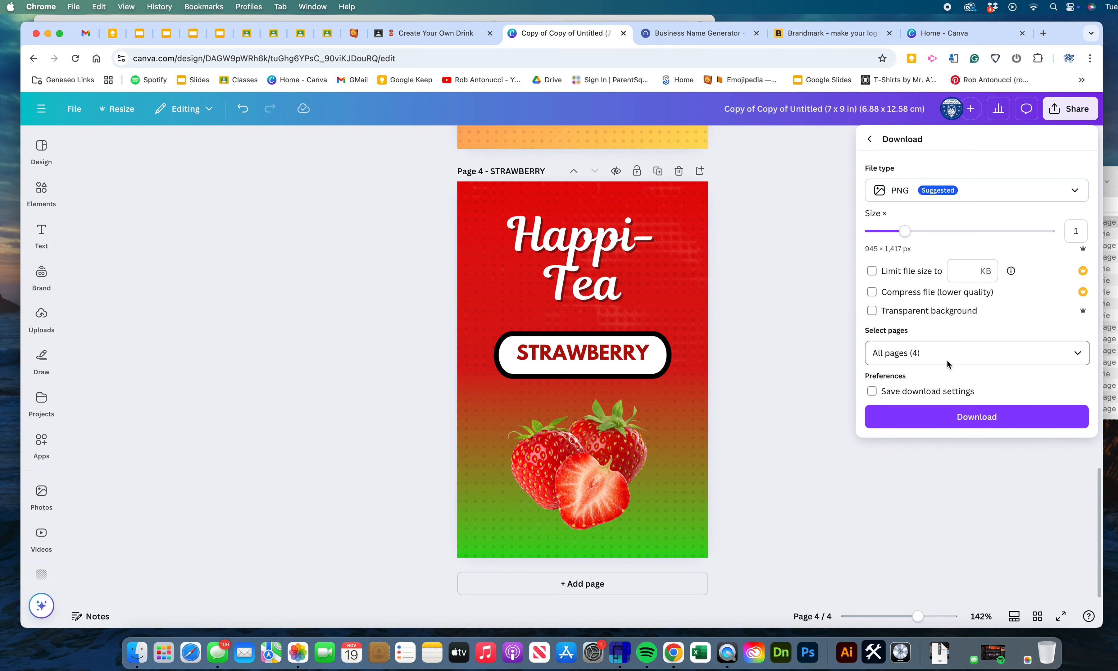
pyautogui.click(948, 420)
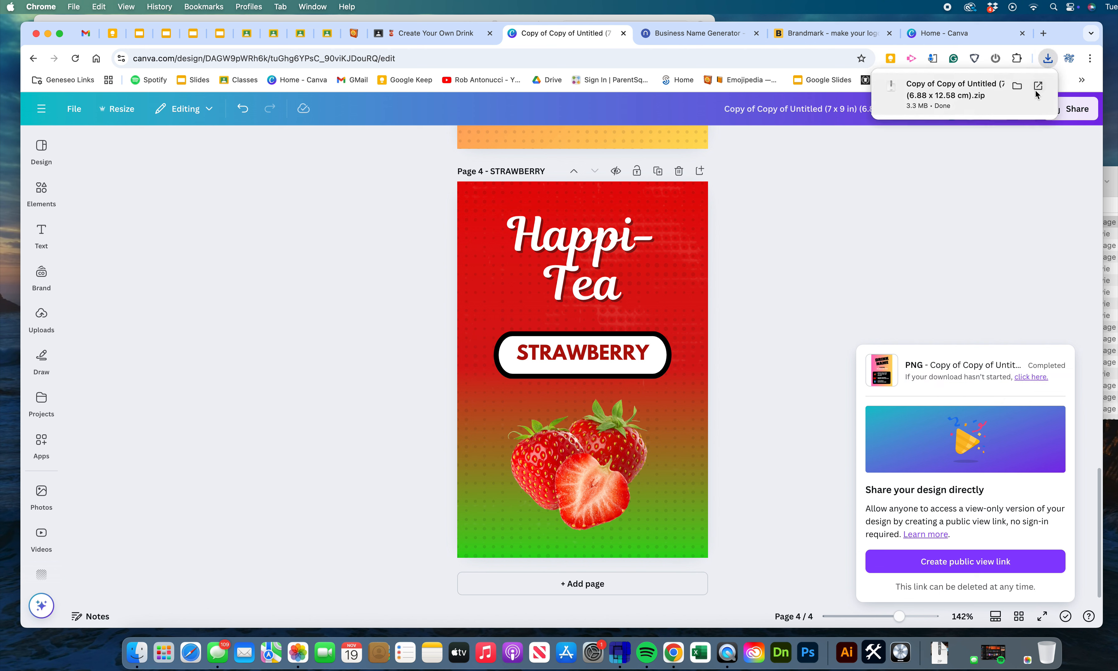
# - Show the downloaded label zip in Finder's Downloads folder, extract it and open the extracted folder
pyautogui.click(1016, 86)
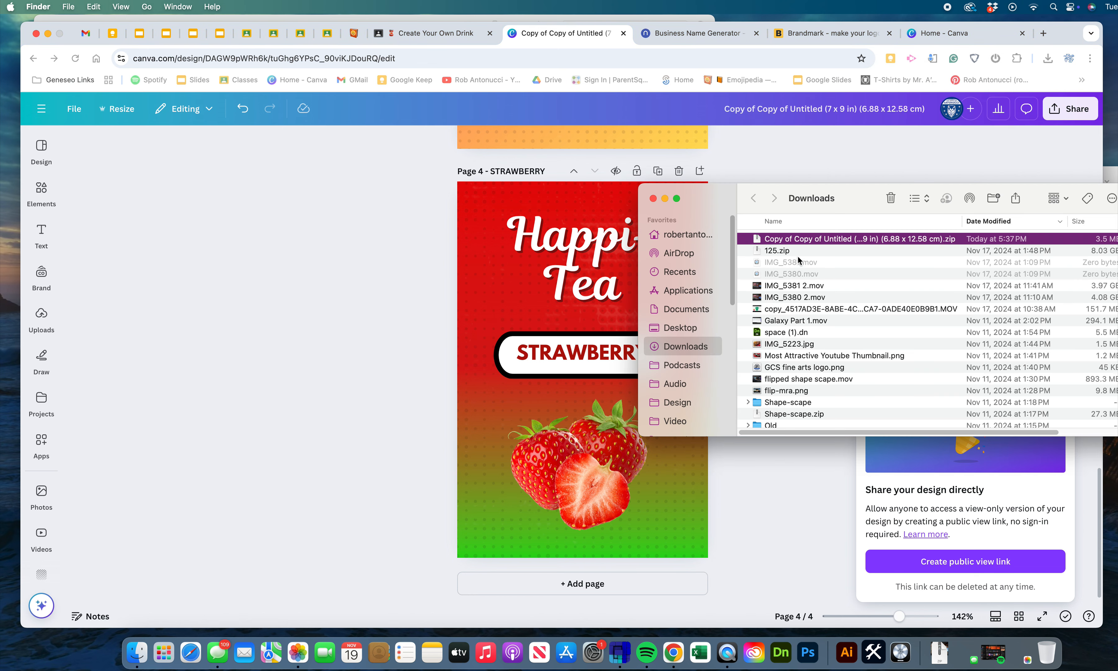
pyautogui.click(769, 242)
pyautogui.click(808, 241)
pyautogui.click(756, 238)
pyautogui.doubleClick(755, 239)
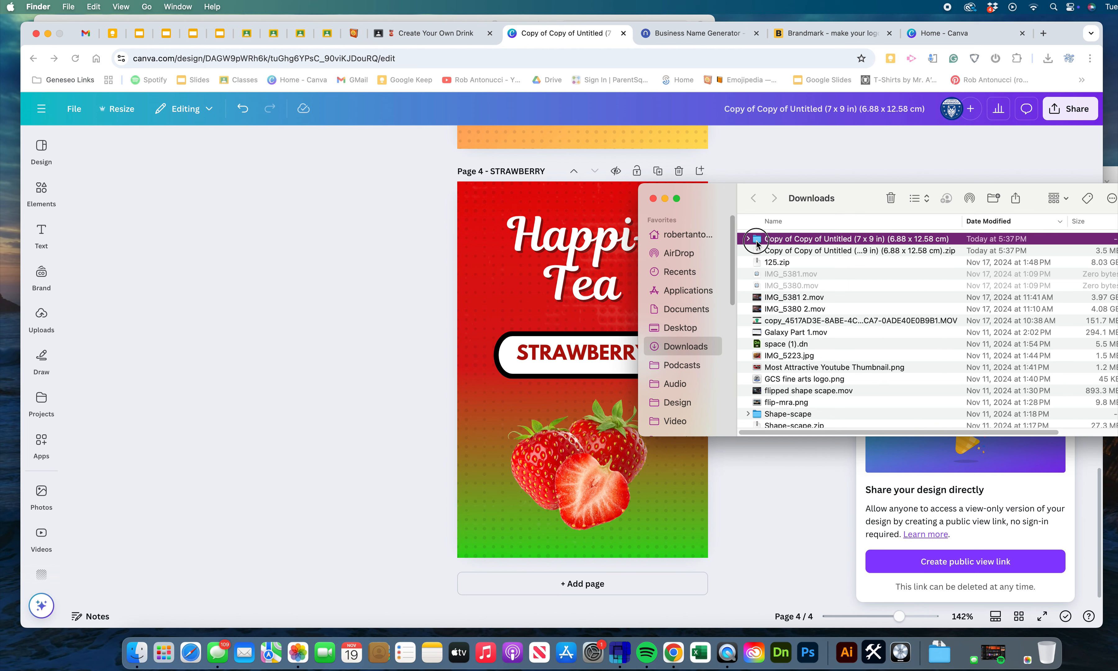
pyautogui.doubleClick(757, 239)
# - Display the exported PNG files in the extracted folder as icons instead of a list
pyautogui.moveTo(808, 307); pyautogui.dragTo(763, 223)
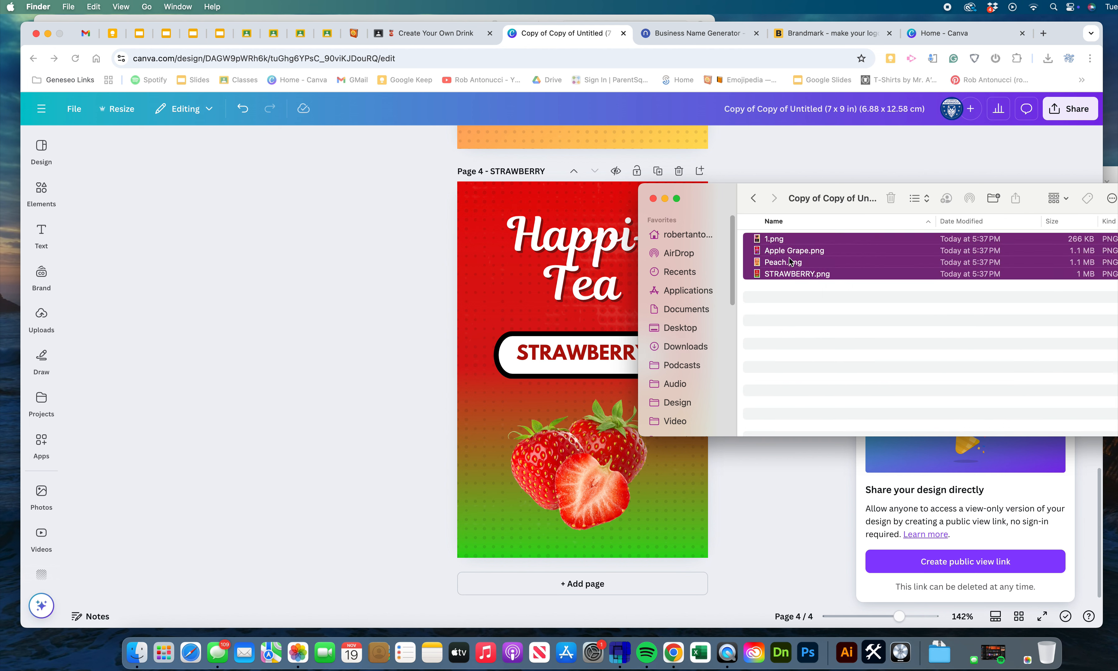
pyautogui.click(823, 303)
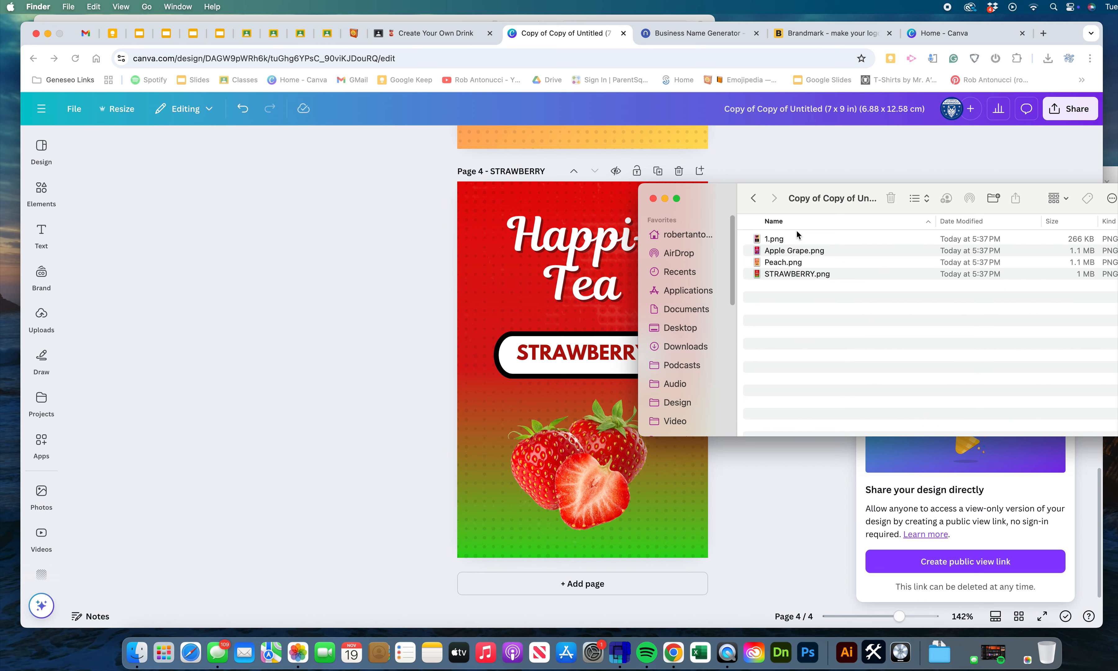
pyautogui.moveTo(823, 318); pyautogui.dragTo(774, 231)
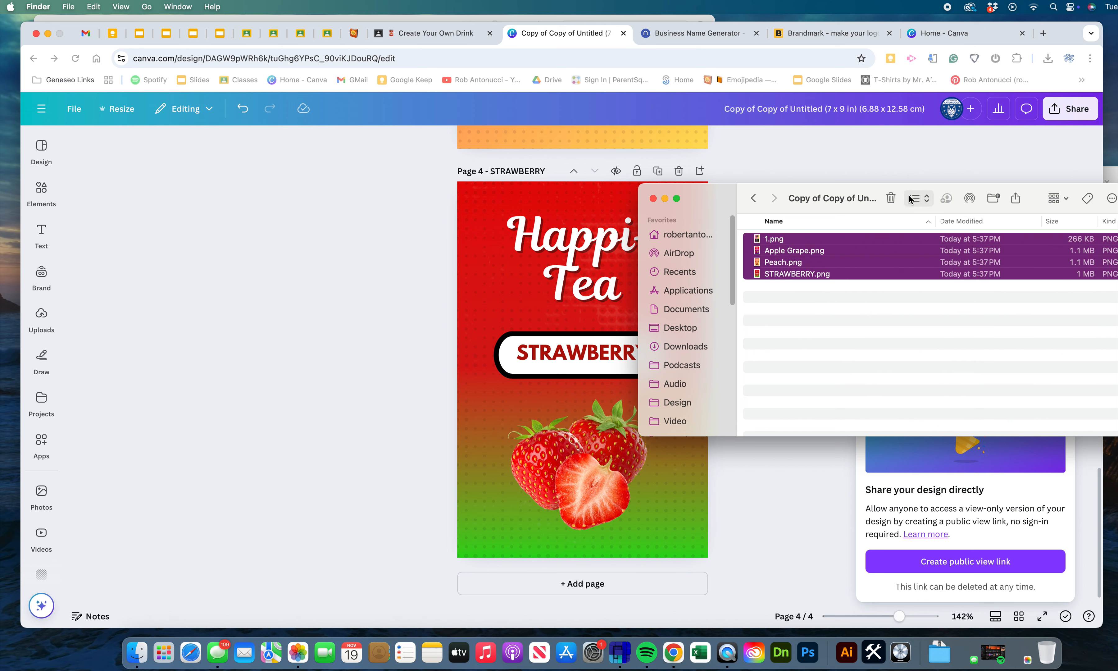
pyautogui.click(919, 198)
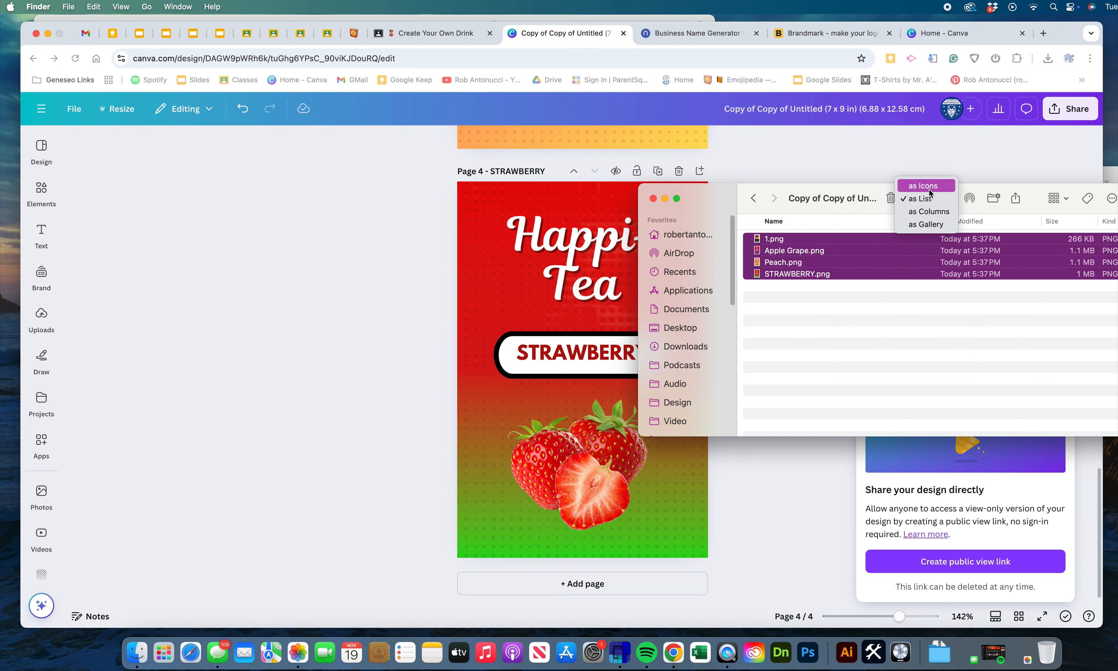
pyautogui.click(930, 186)
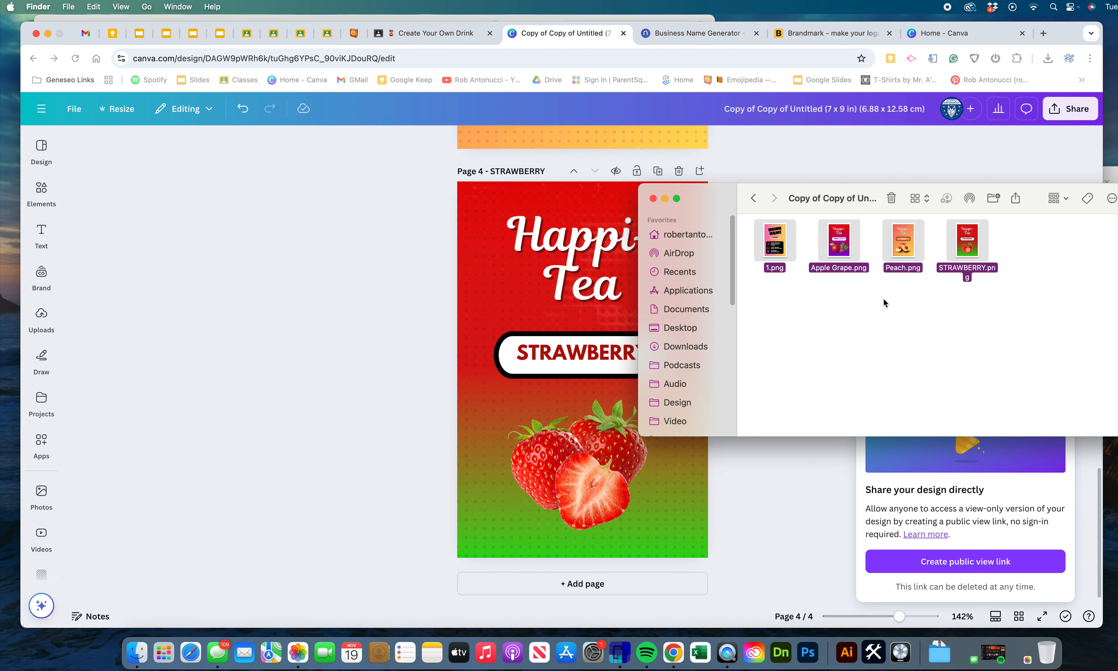
pyautogui.click(885, 303)
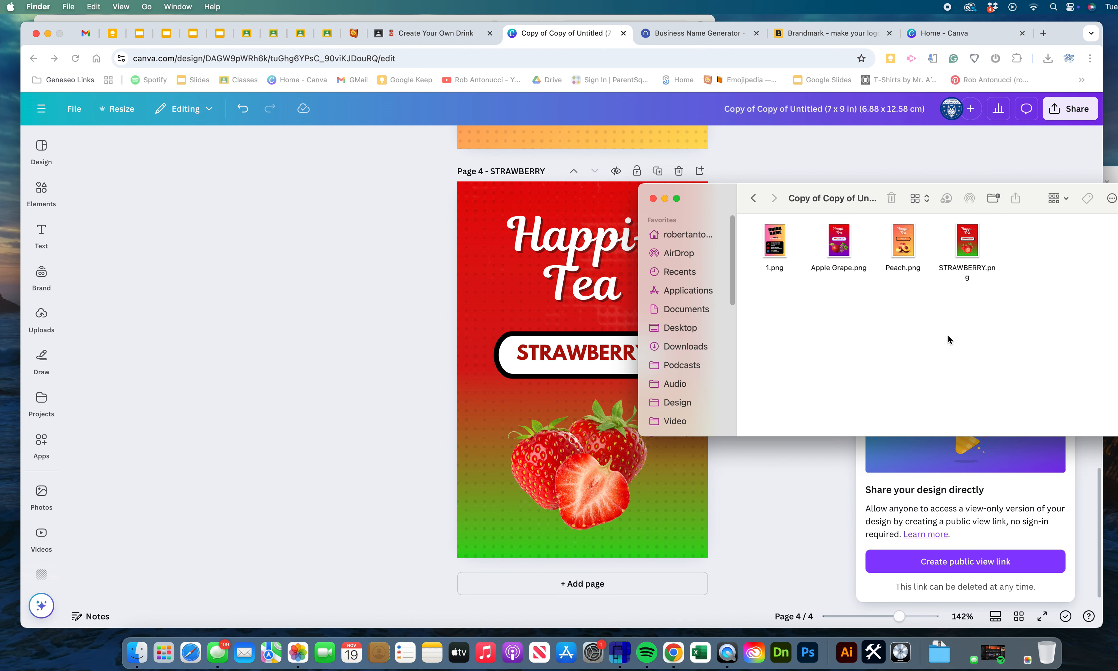
# - Move the Finder window fully into view over the label design and leave the PNG files unselected
pyautogui.moveTo(1027, 191); pyautogui.dragTo(649, 259)
pyautogui.moveTo(673, 404); pyautogui.dragTo(375, 284)
pyautogui.click(706, 428)
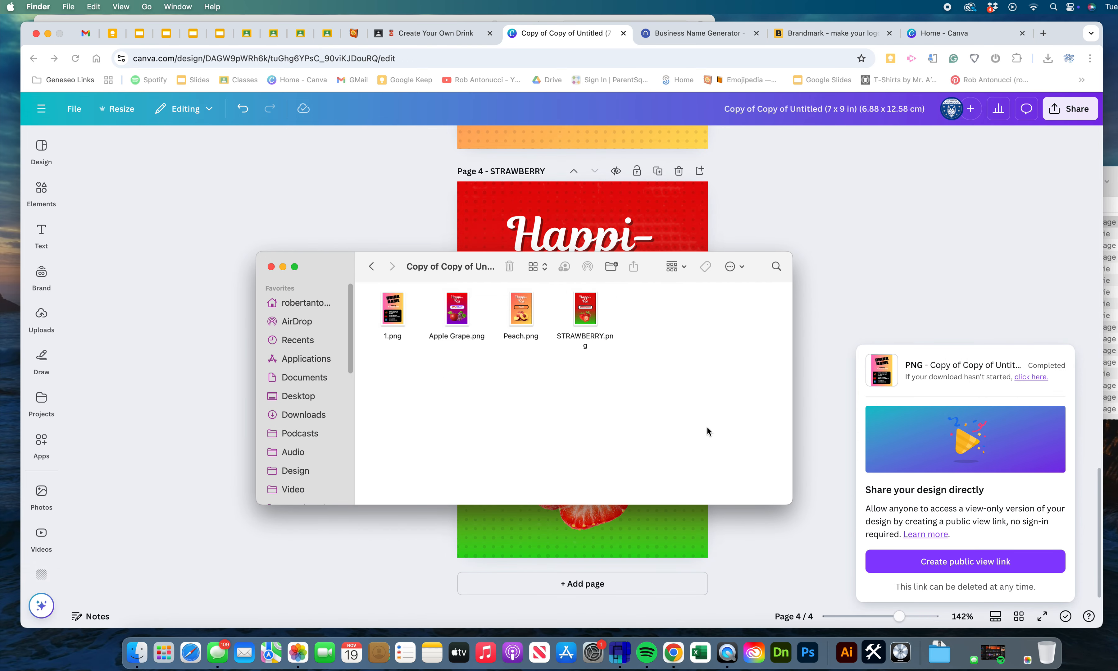